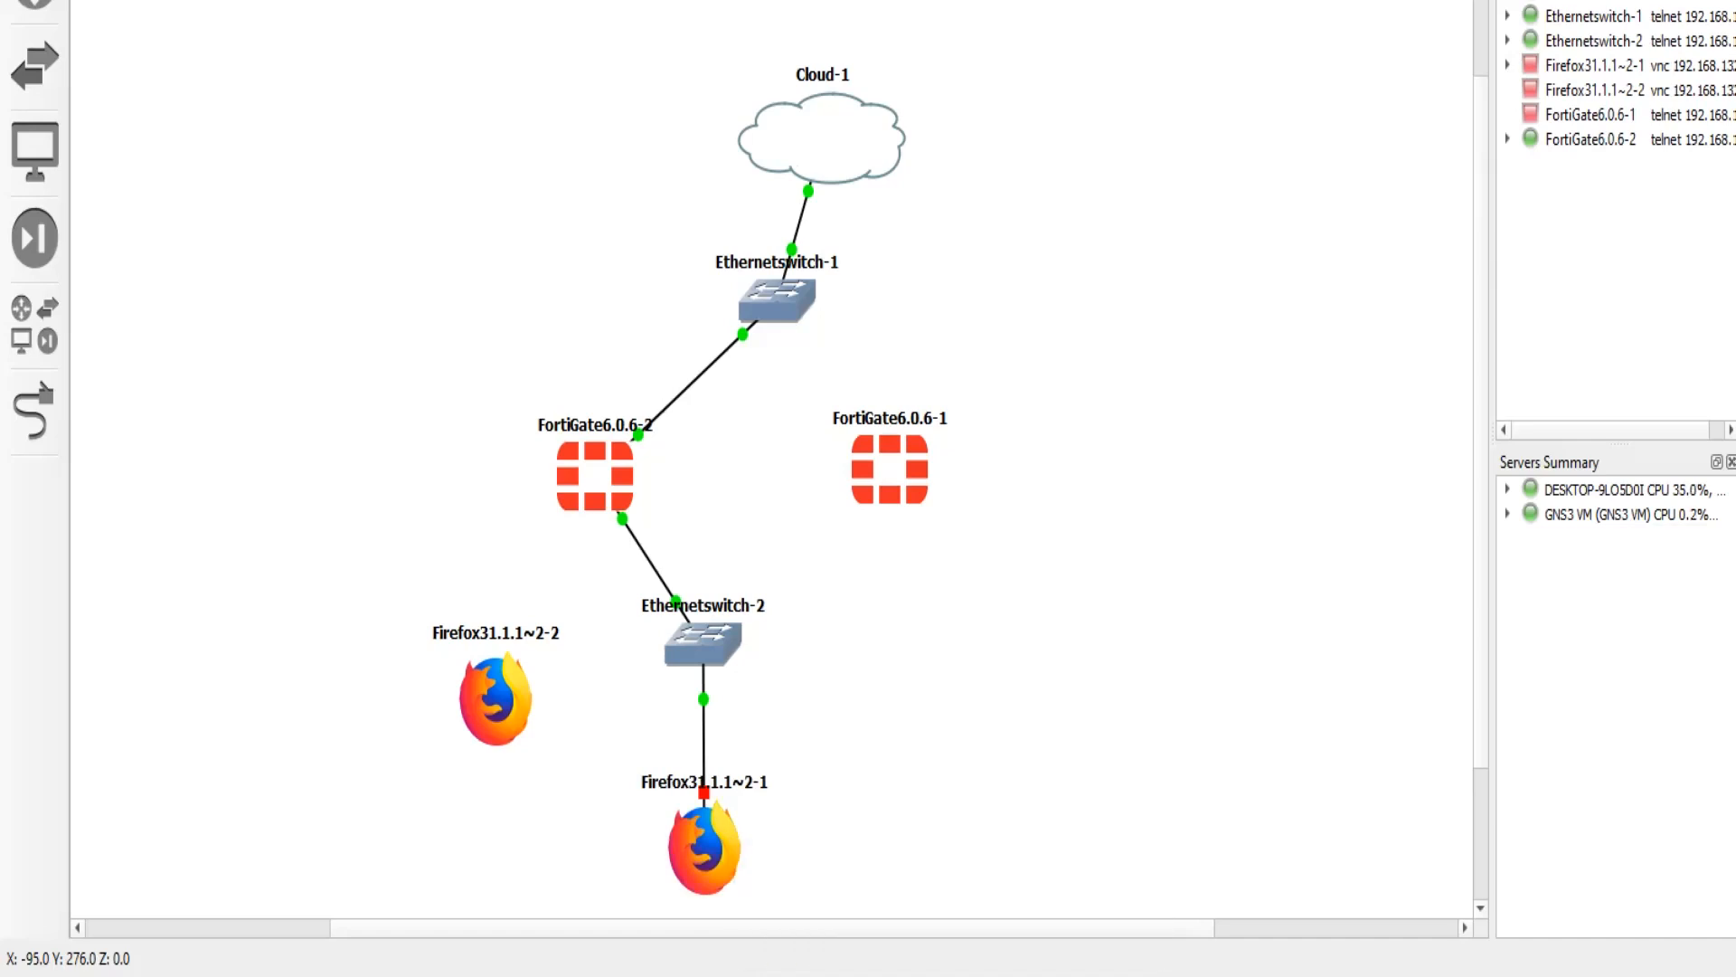
Move Ethernetswitch-1 slightly left and Cloud-1 up and left on the GNS3 canvas.
{"action": "left_click_drag", "start_coordinate": [776, 301], "coordinate": [722, 299]}
{"action": "left_click_drag", "start_coordinate": [822, 140], "coordinate": [740, 104]}
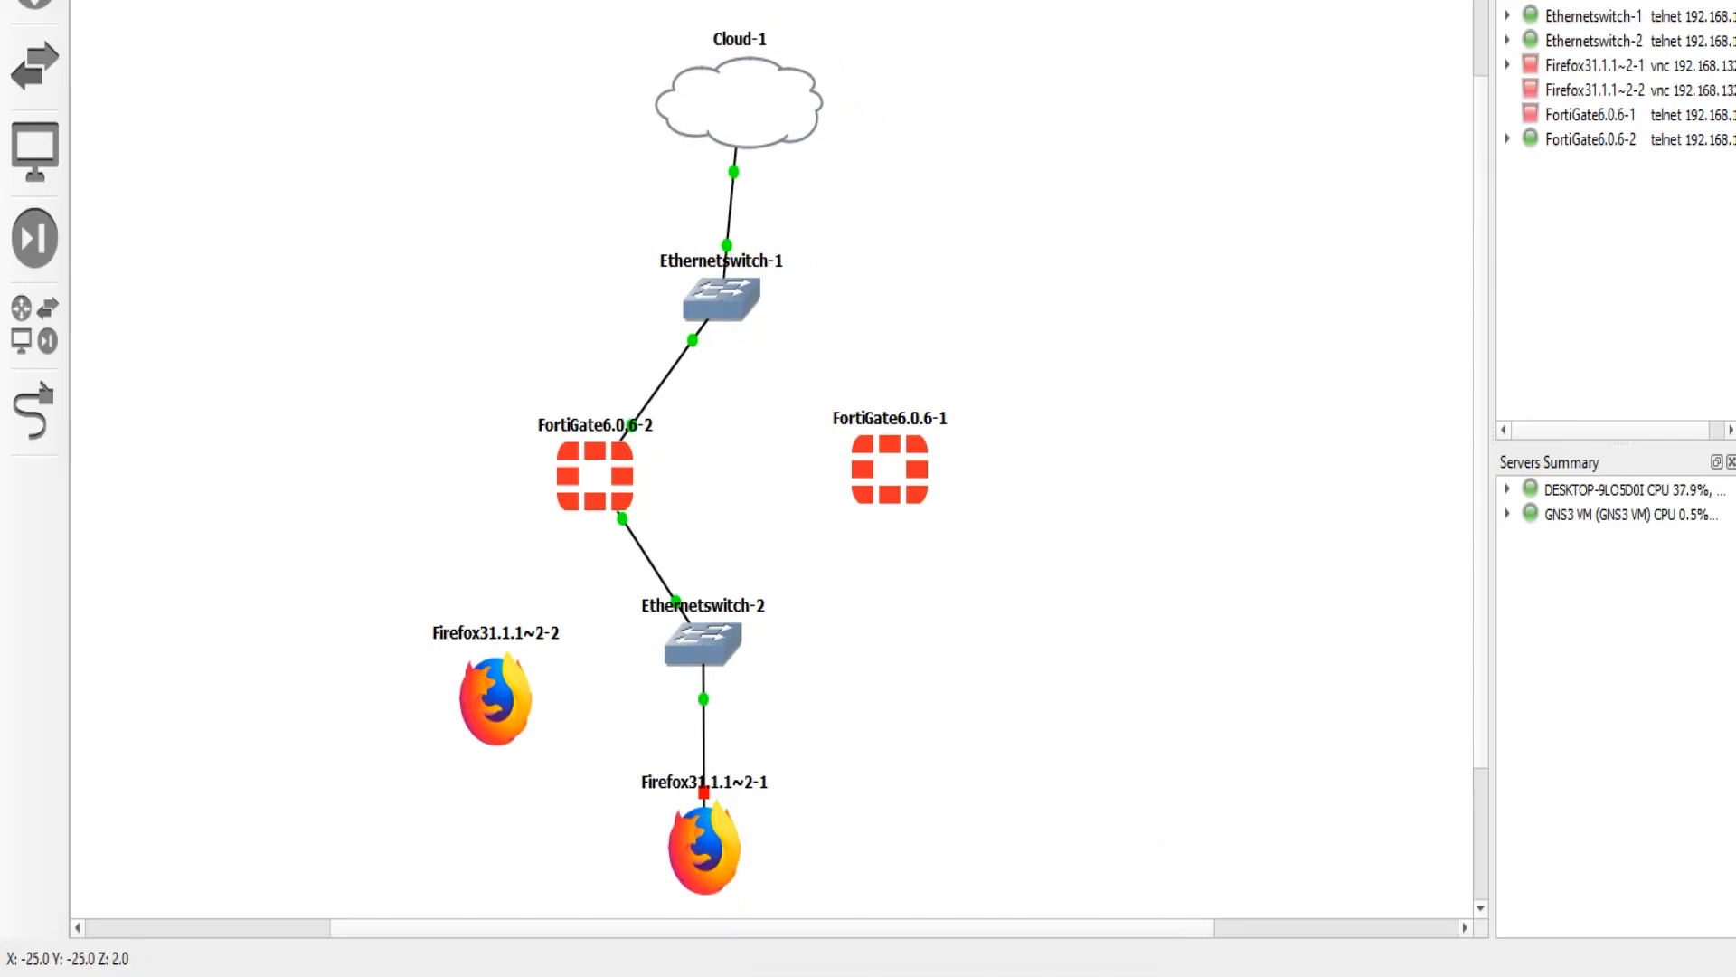
In FortiGate, give the port1 interface the alias WAN.
{"action": "mouse_move", "coordinate": [934, 973]}
{"action": "left_click", "coordinate": [934, 882]}
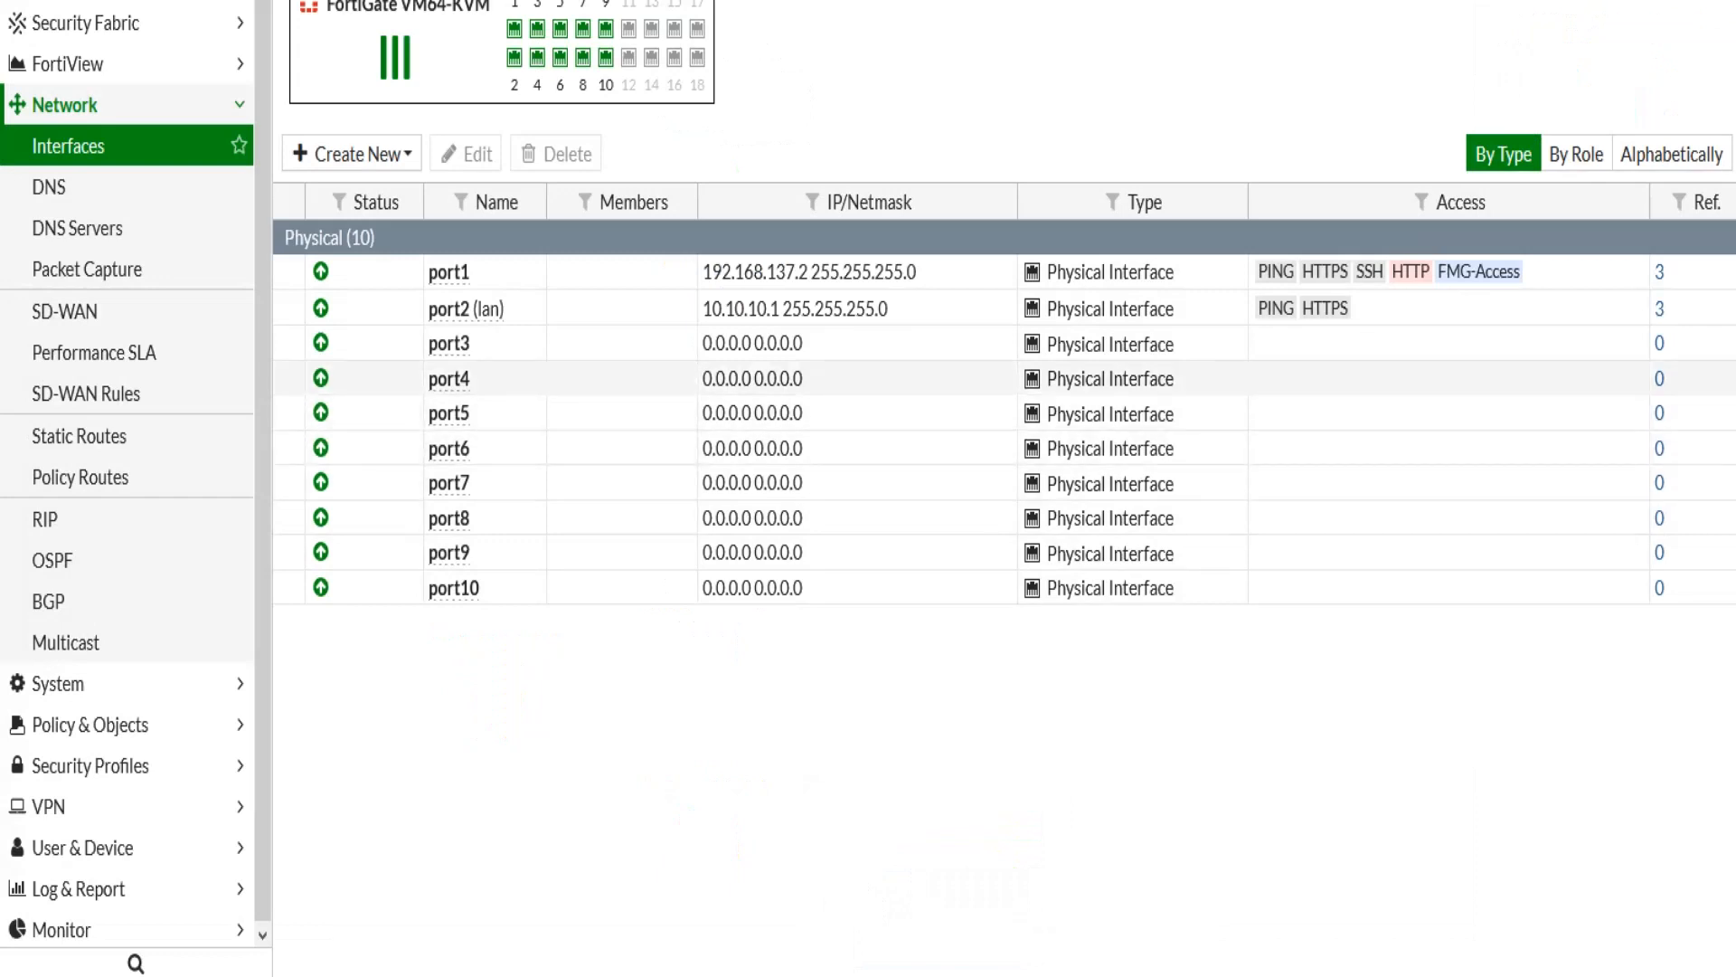
{"action": "left_click", "coordinate": [814, 309]}
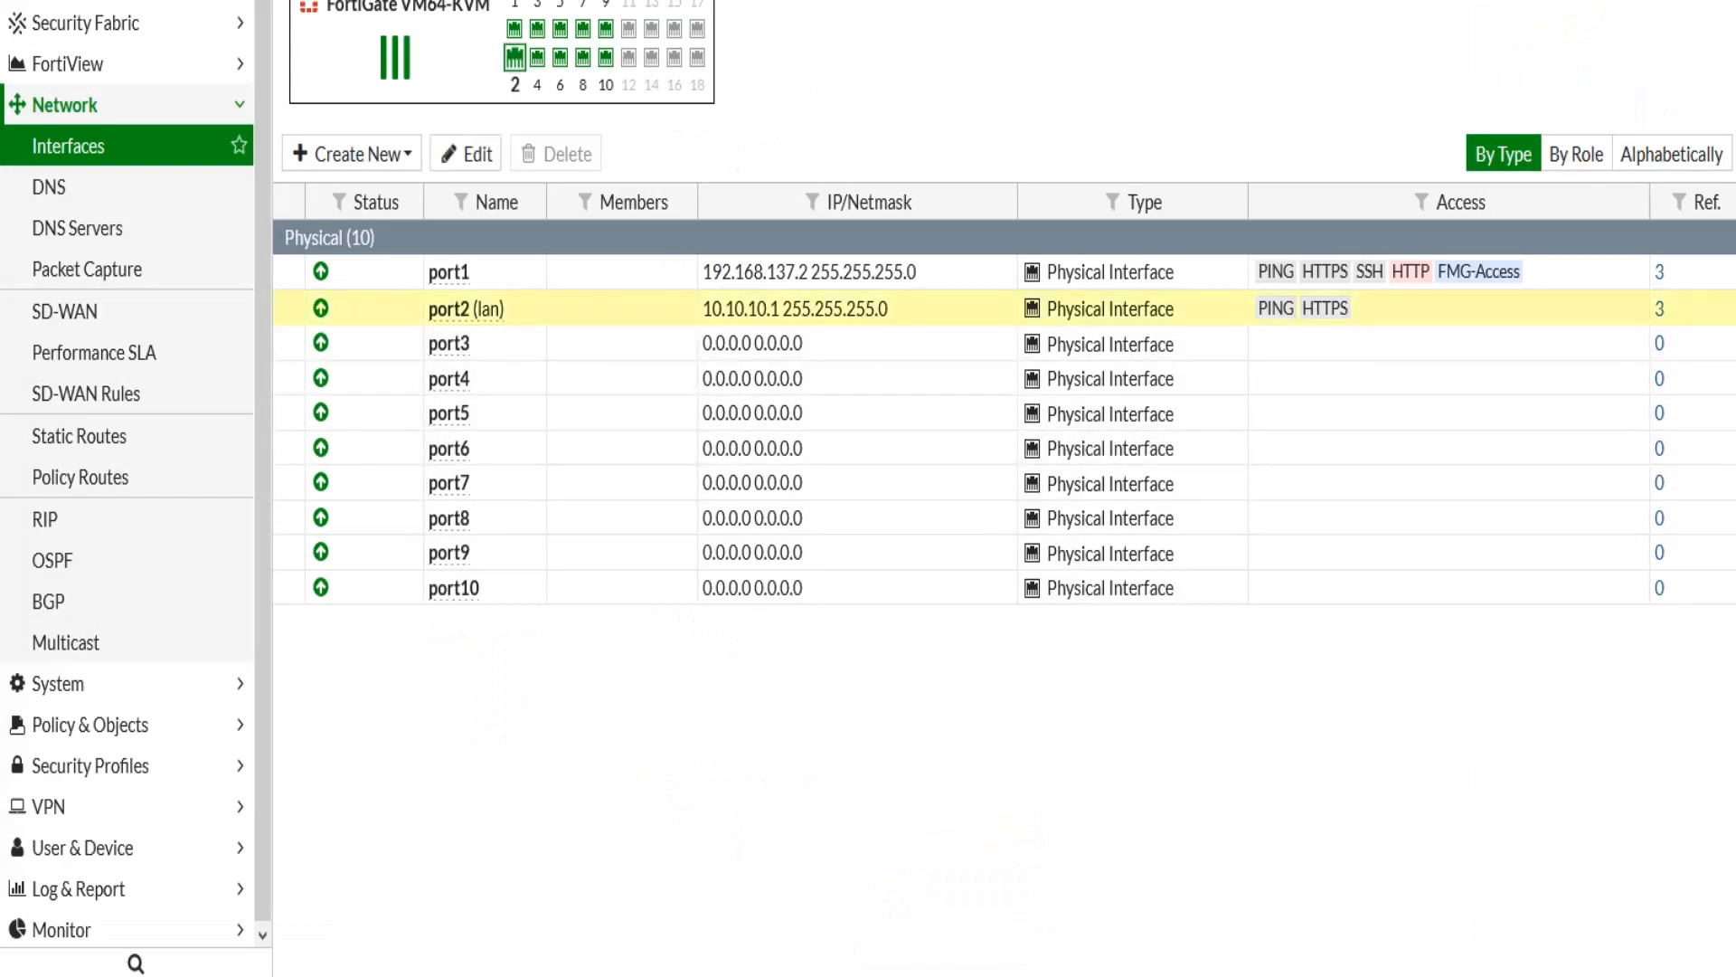
{"action": "double_click", "coordinate": [449, 272]}
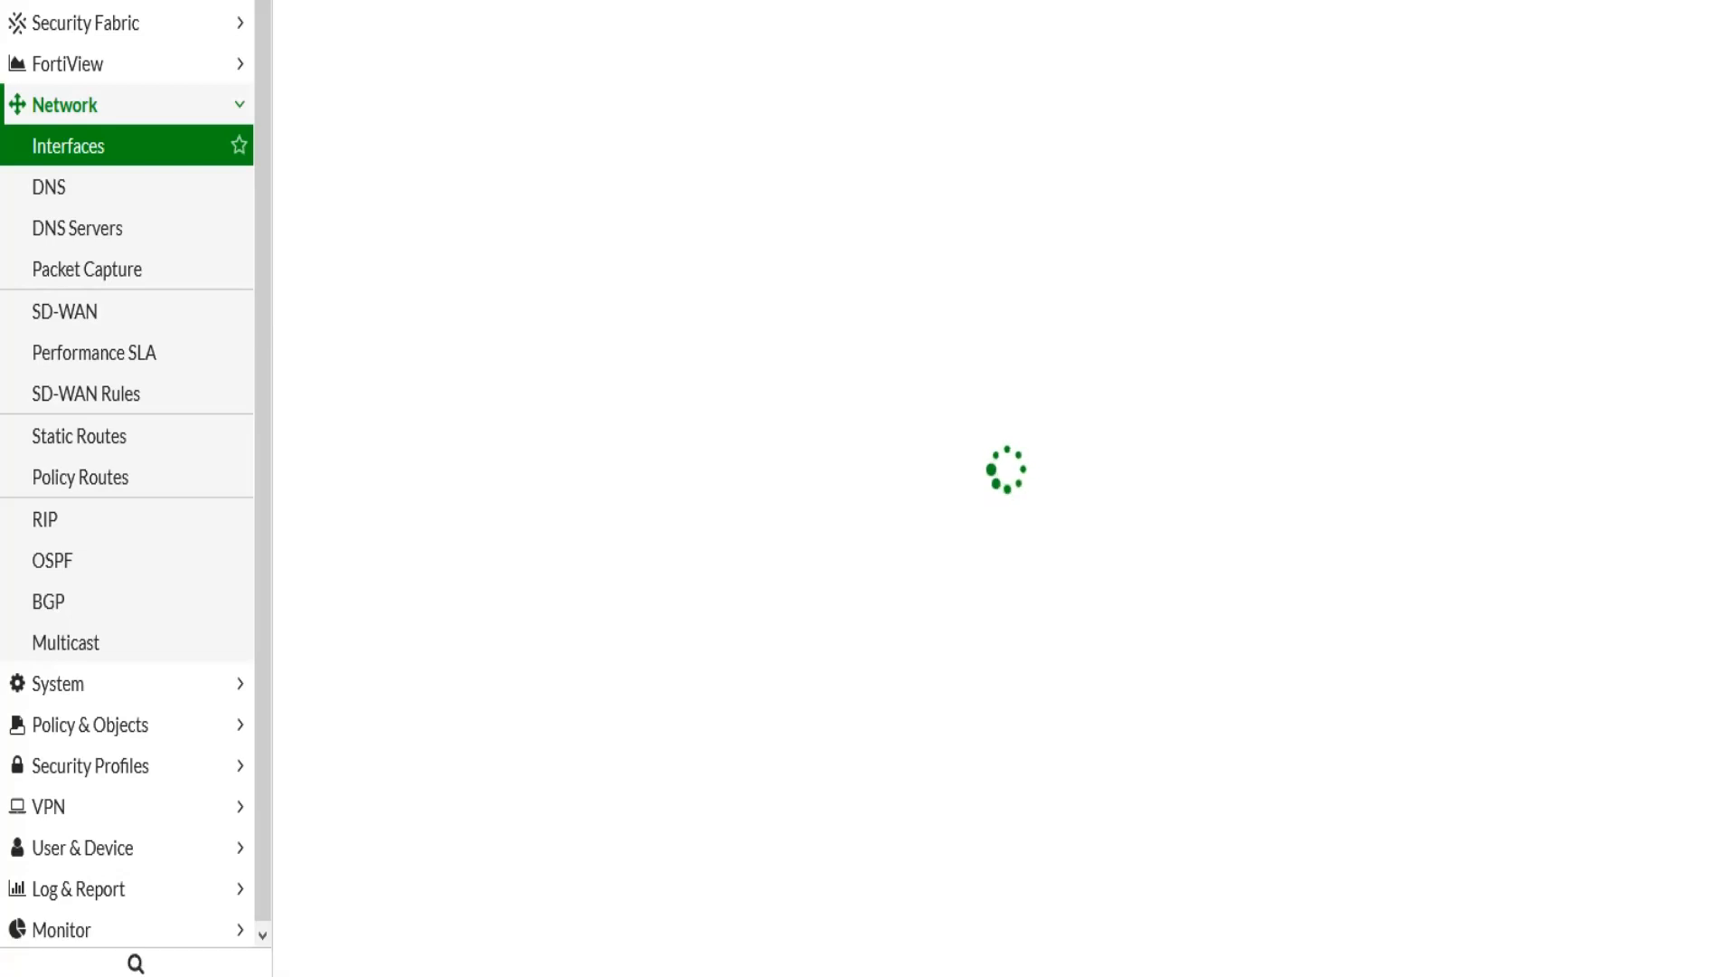
{"action": "type", "text": "WAN"}
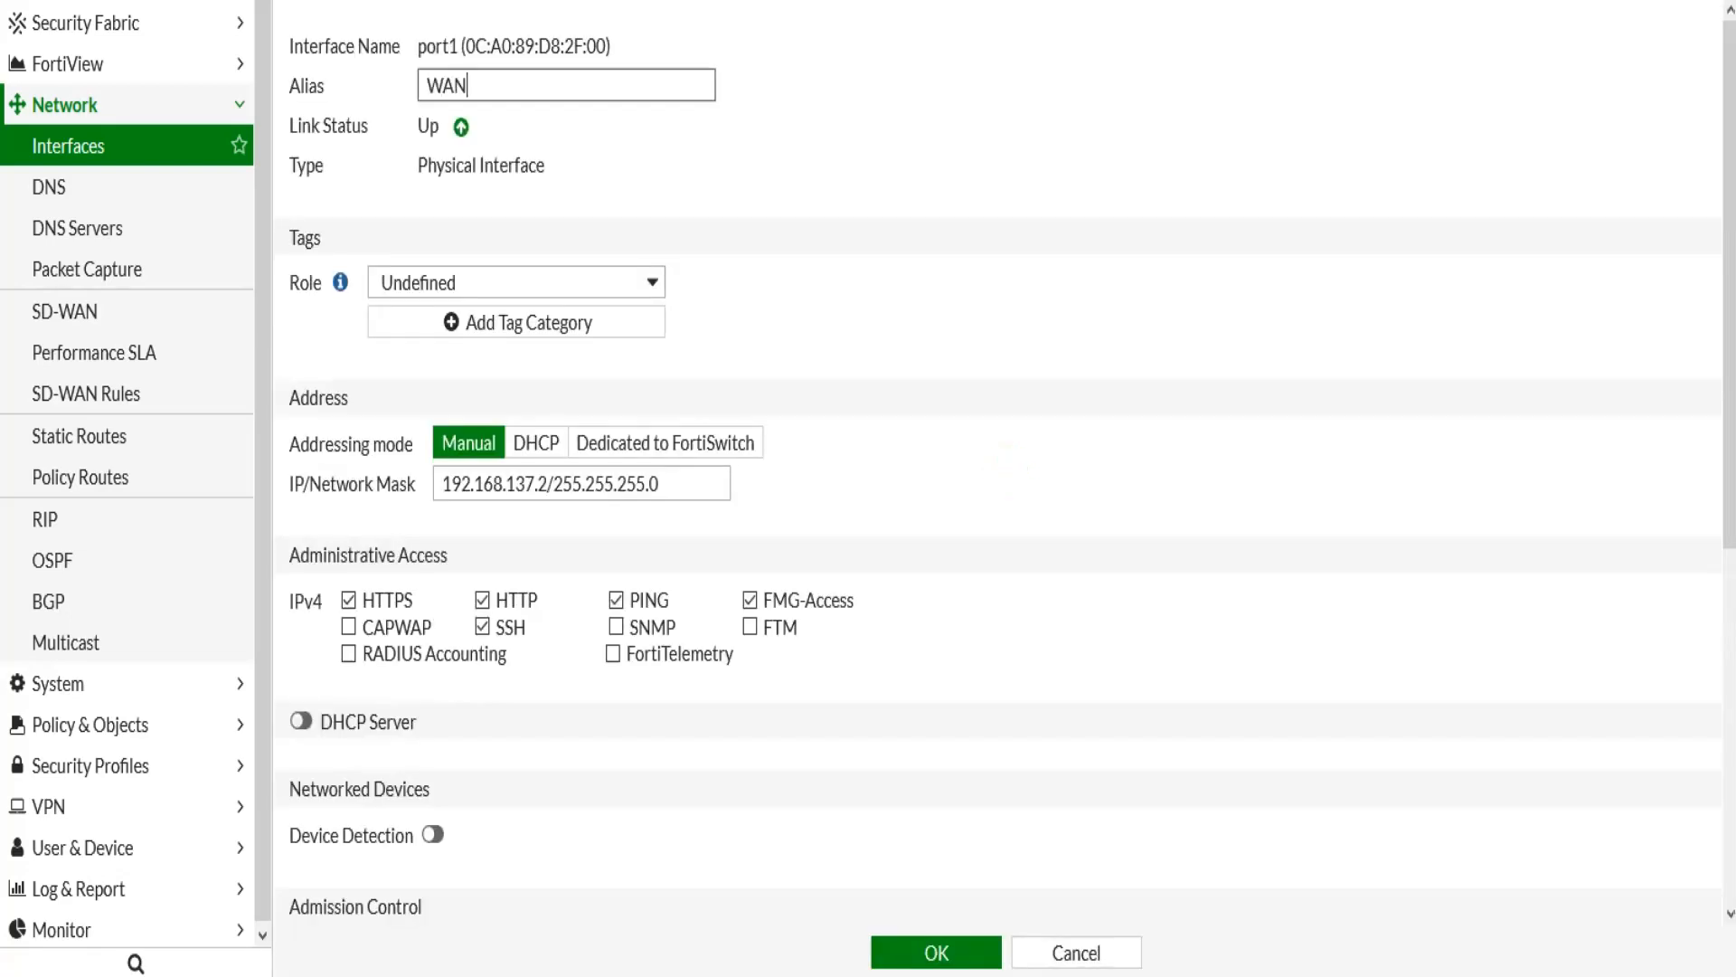
{"action": "left_click", "coordinate": [936, 952]}
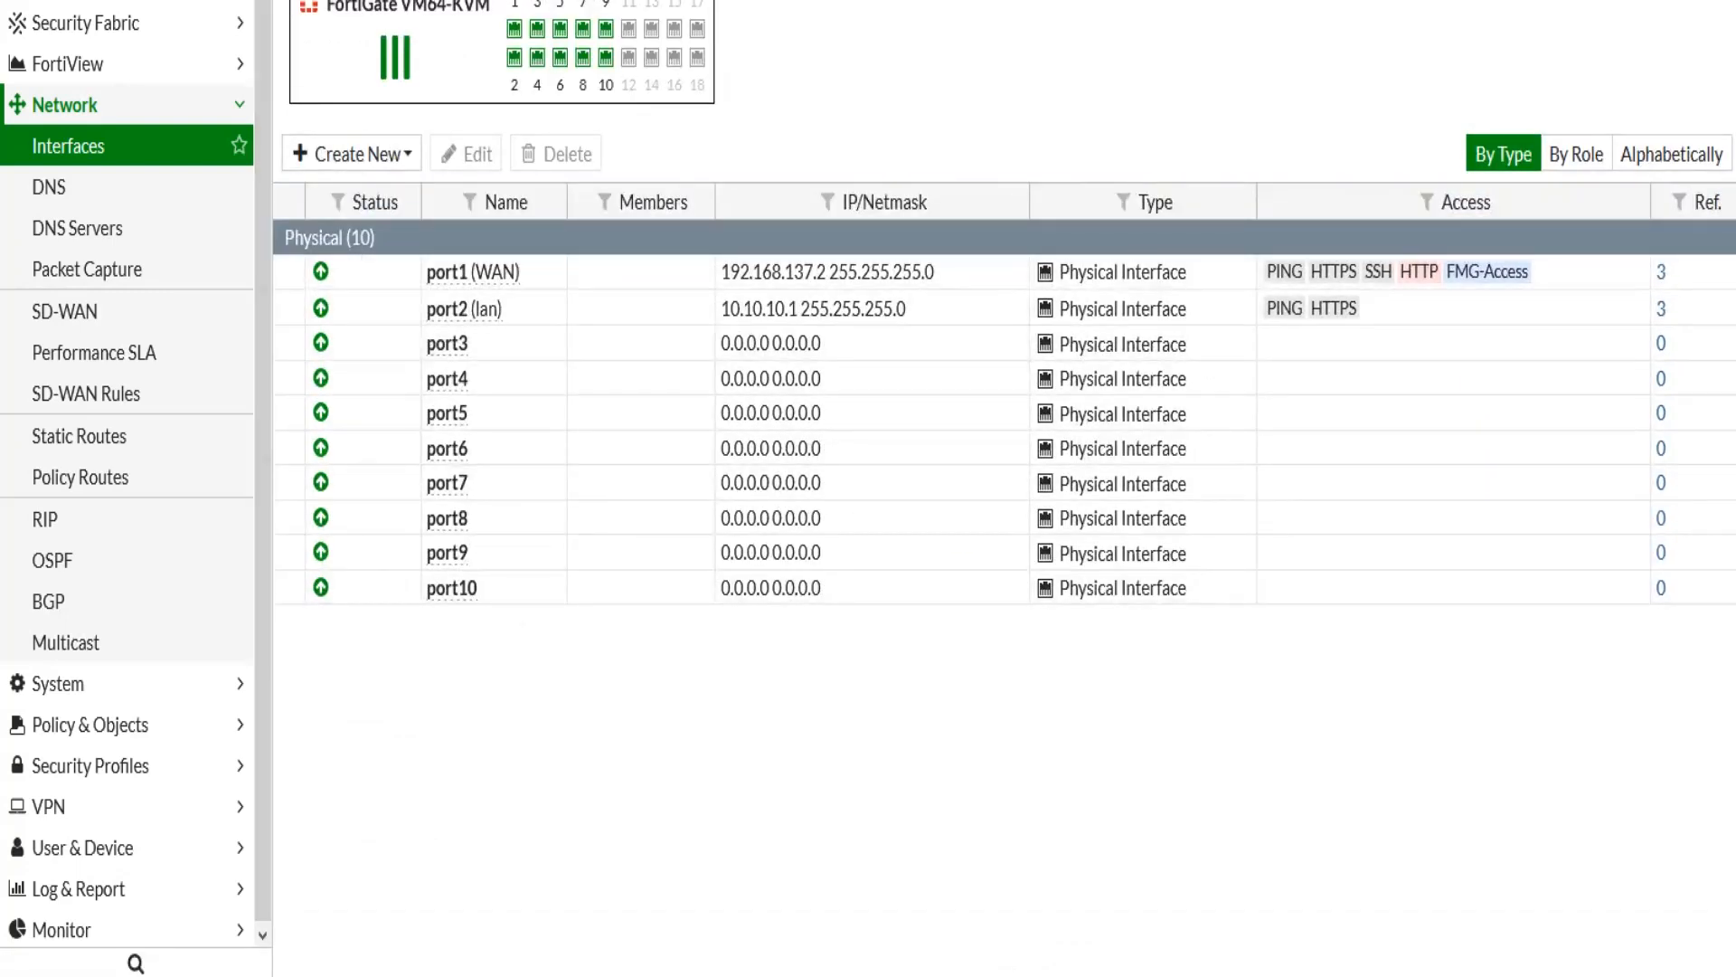
Open the LAN_NAT policy from the IPv4 policy list for editing.
{"action": "left_click", "coordinate": [65, 105]}
{"action": "left_click", "coordinate": [60, 146]}
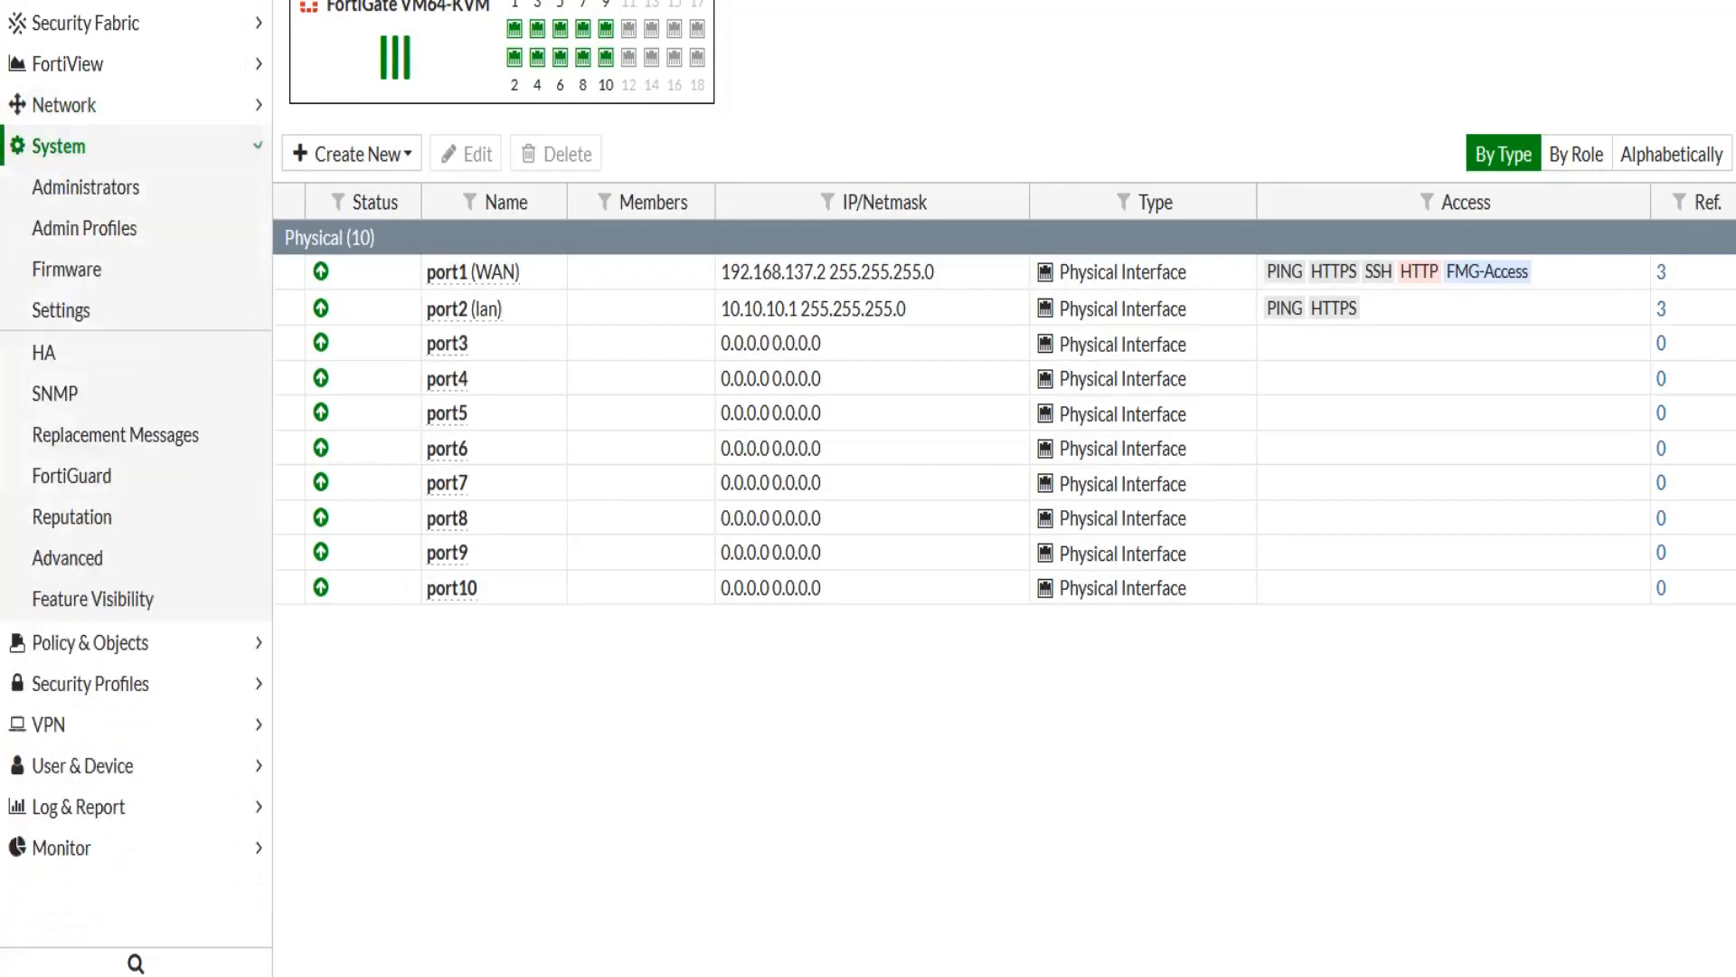
{"action": "left_click", "coordinate": [60, 146]}
{"action": "left_click", "coordinate": [90, 187]}
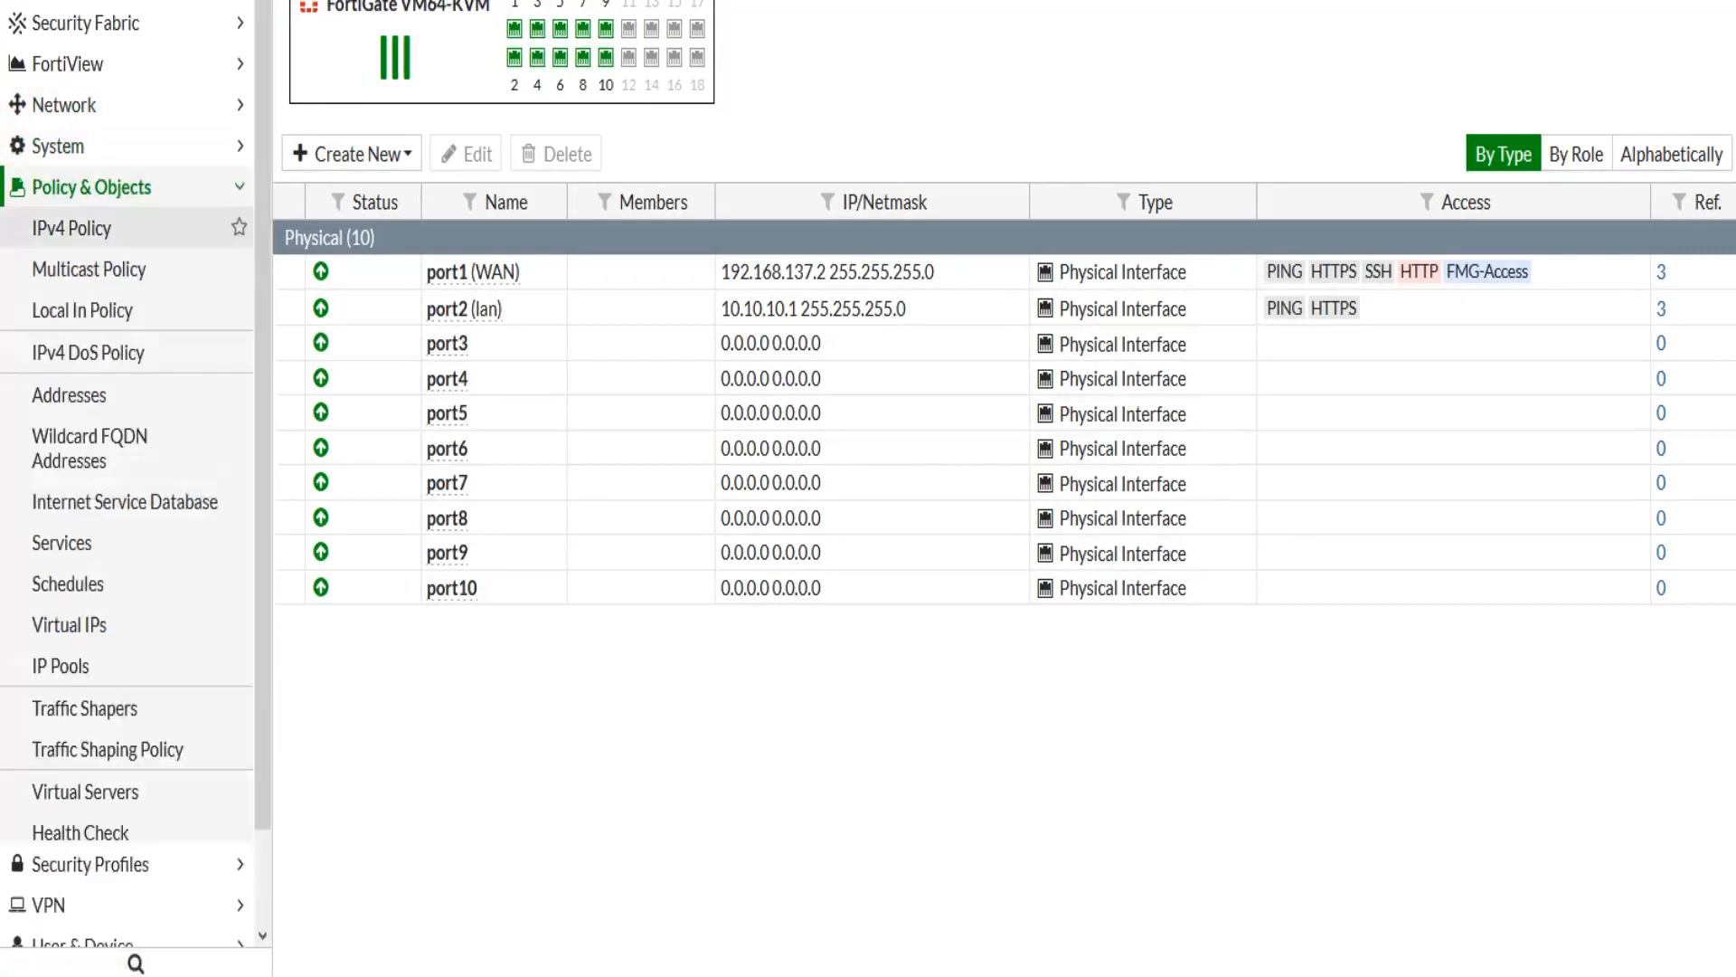
{"action": "left_click", "coordinate": [71, 228]}
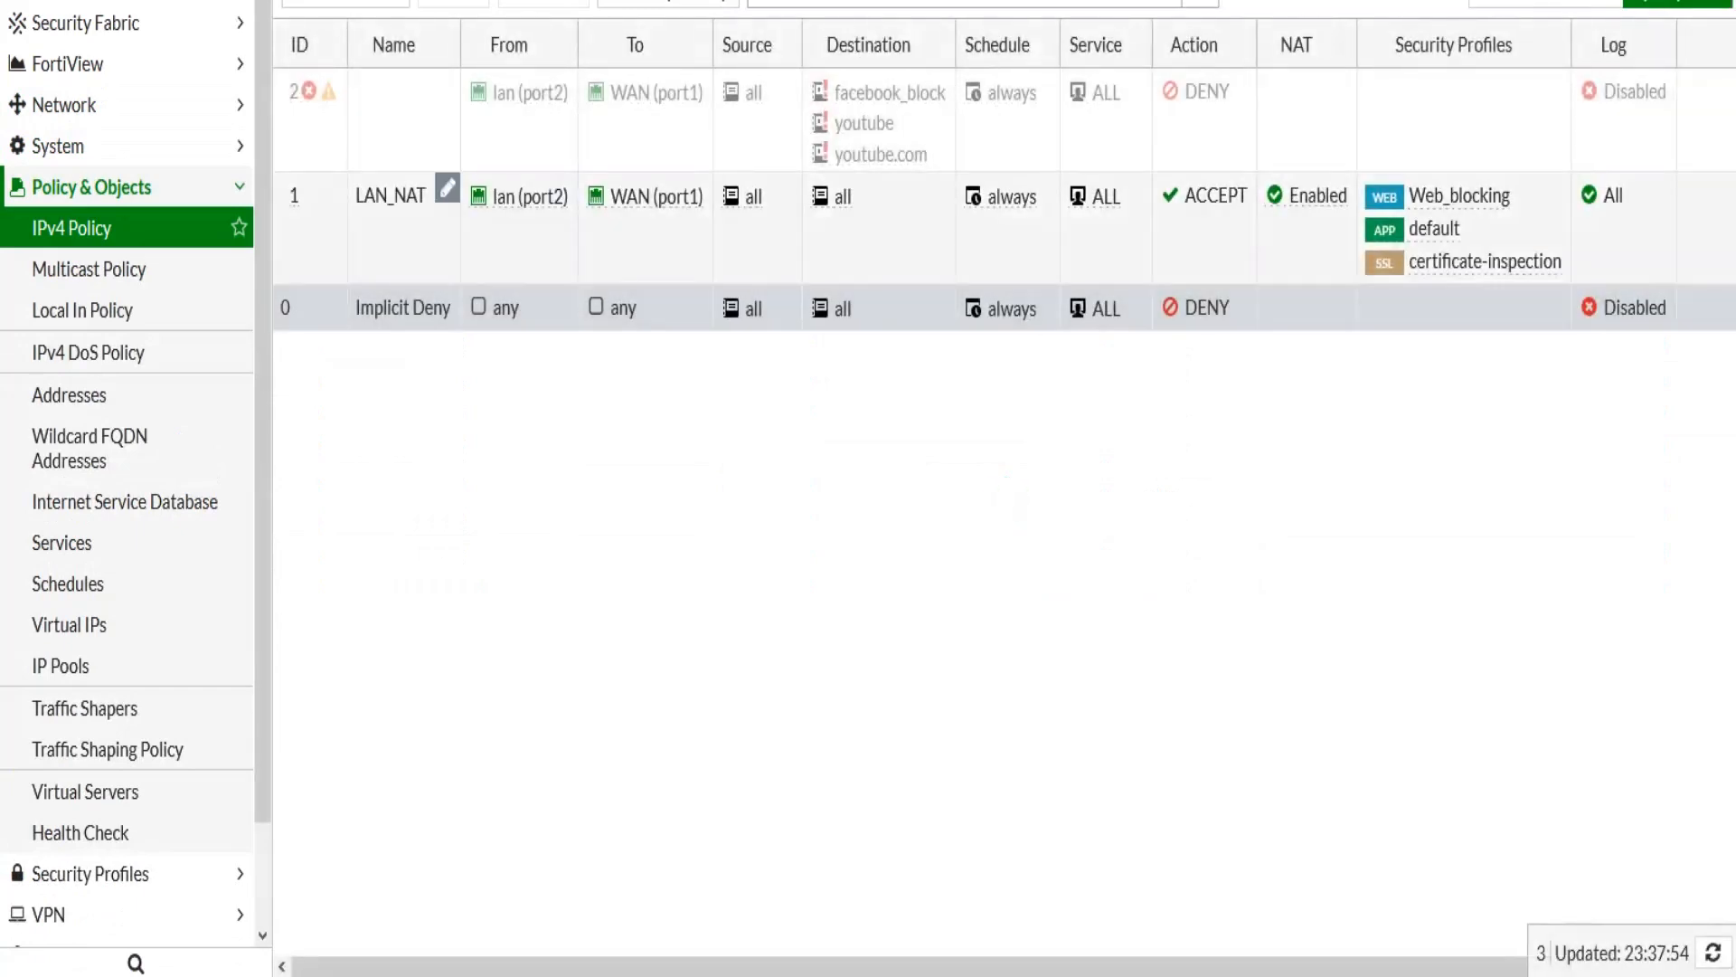
{"action": "double_click", "coordinate": [391, 195]}
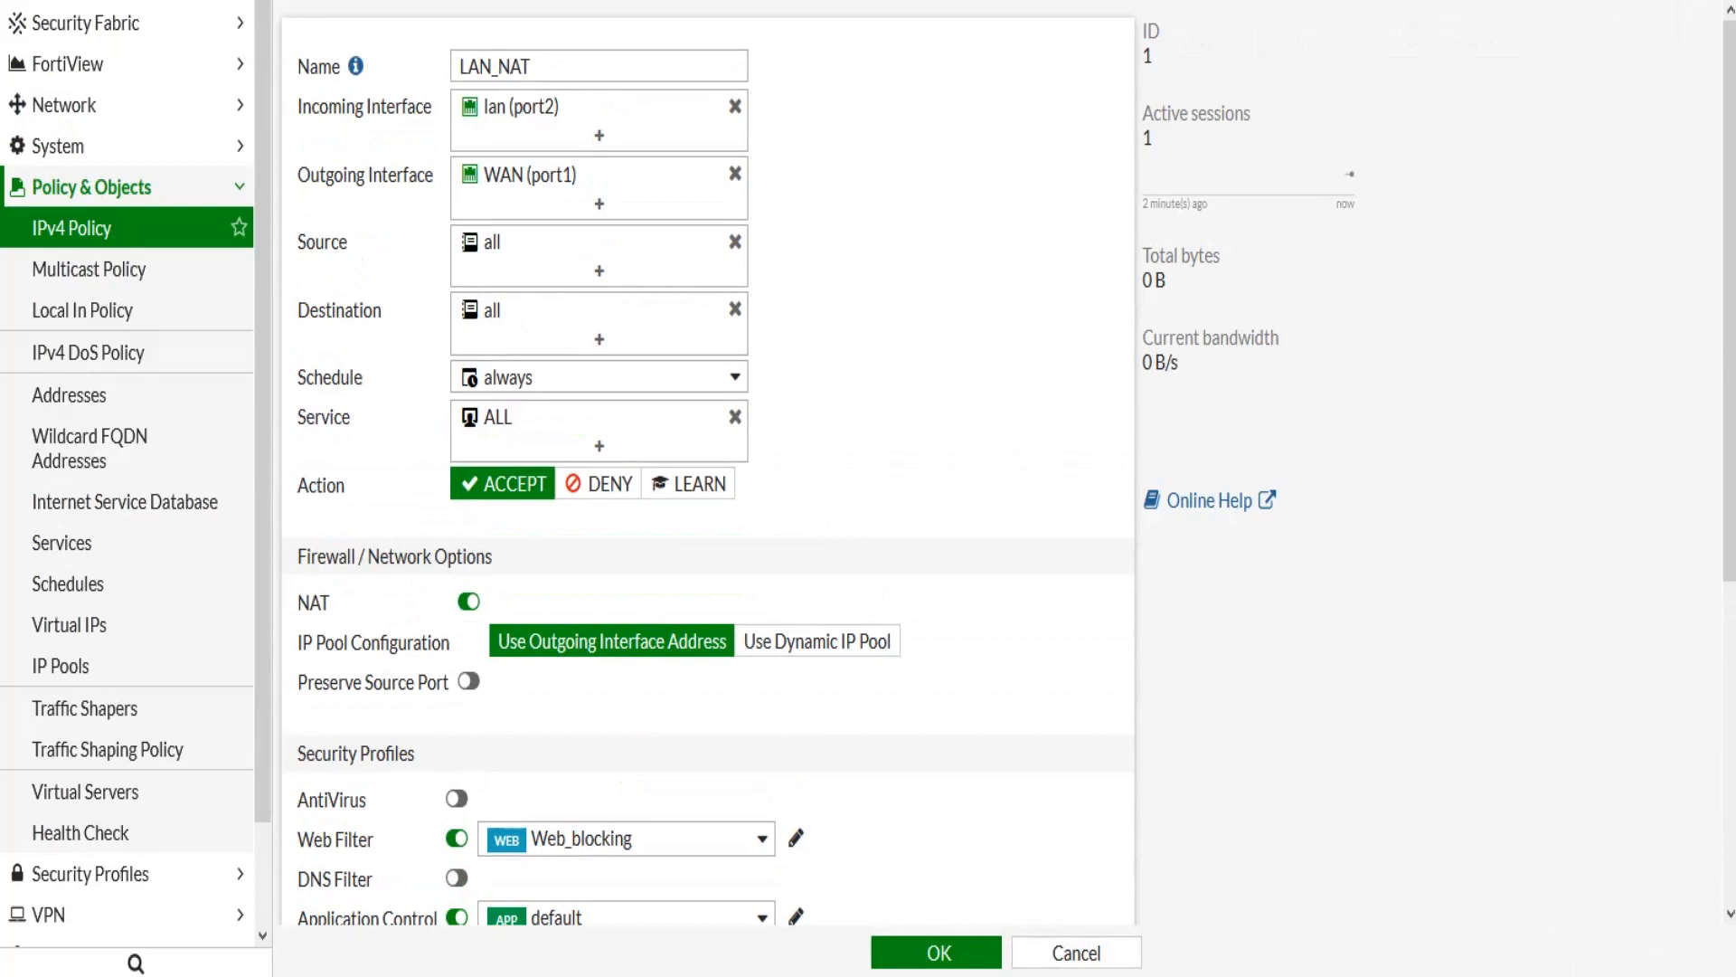
Expand the Security Profiles section of the navigation menu.
{"action": "left_click", "coordinate": [91, 187]}
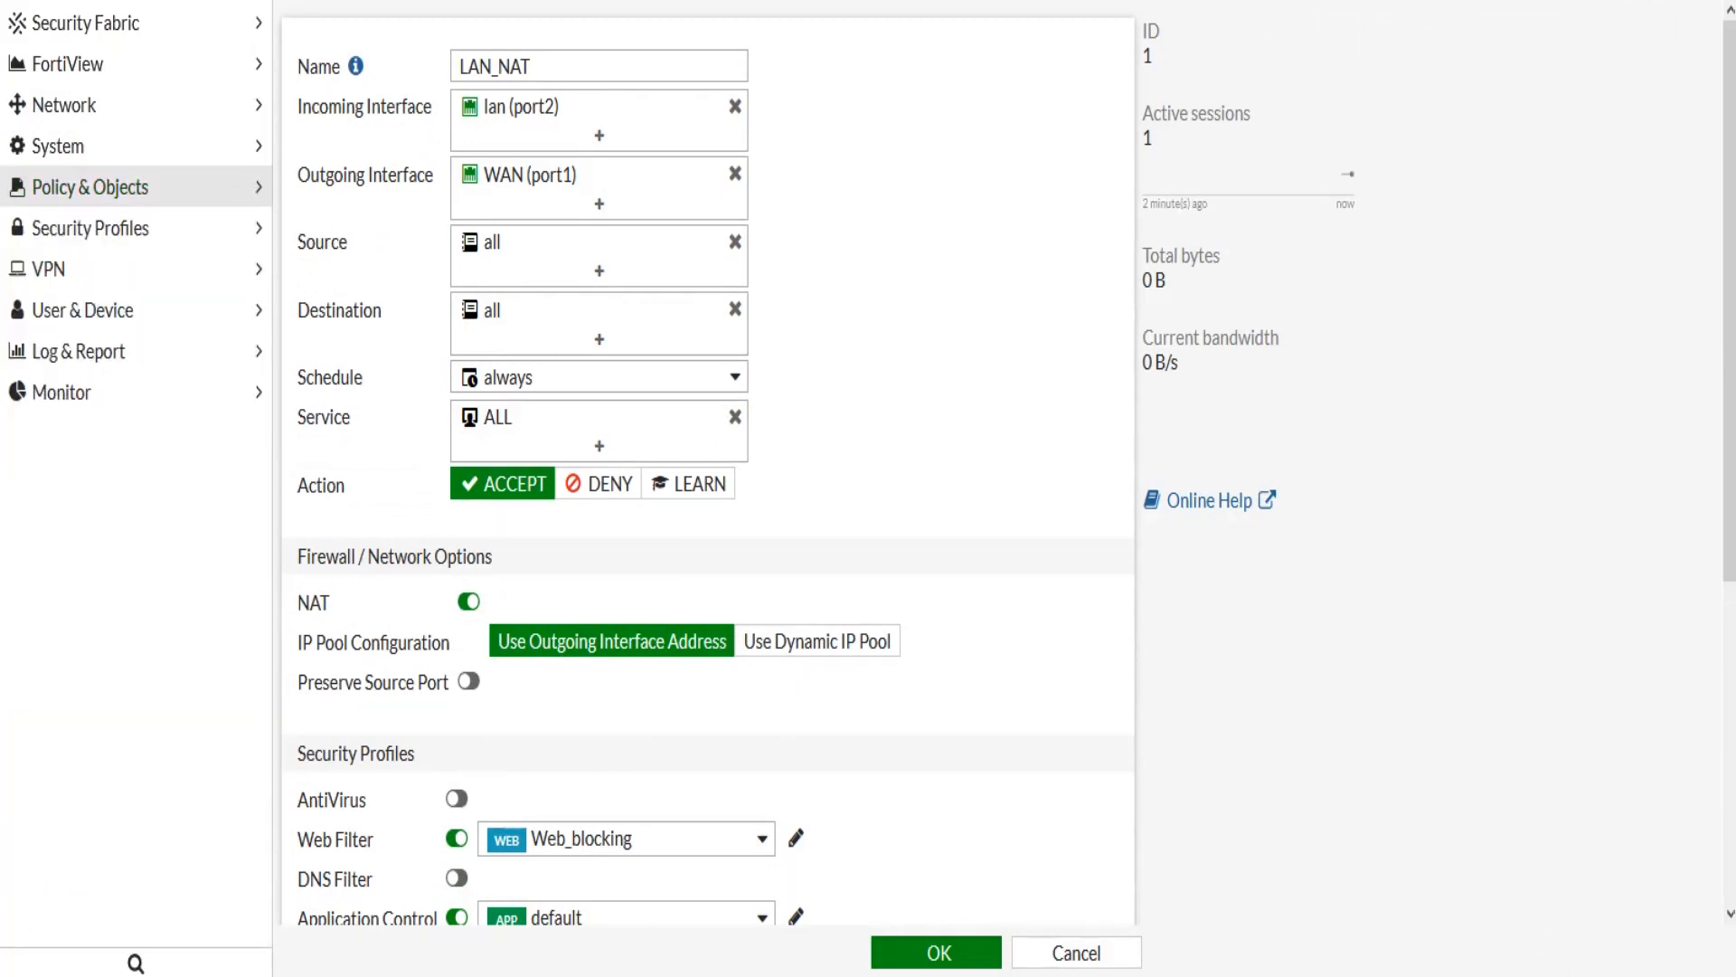
{"action": "left_click", "coordinate": [92, 187]}
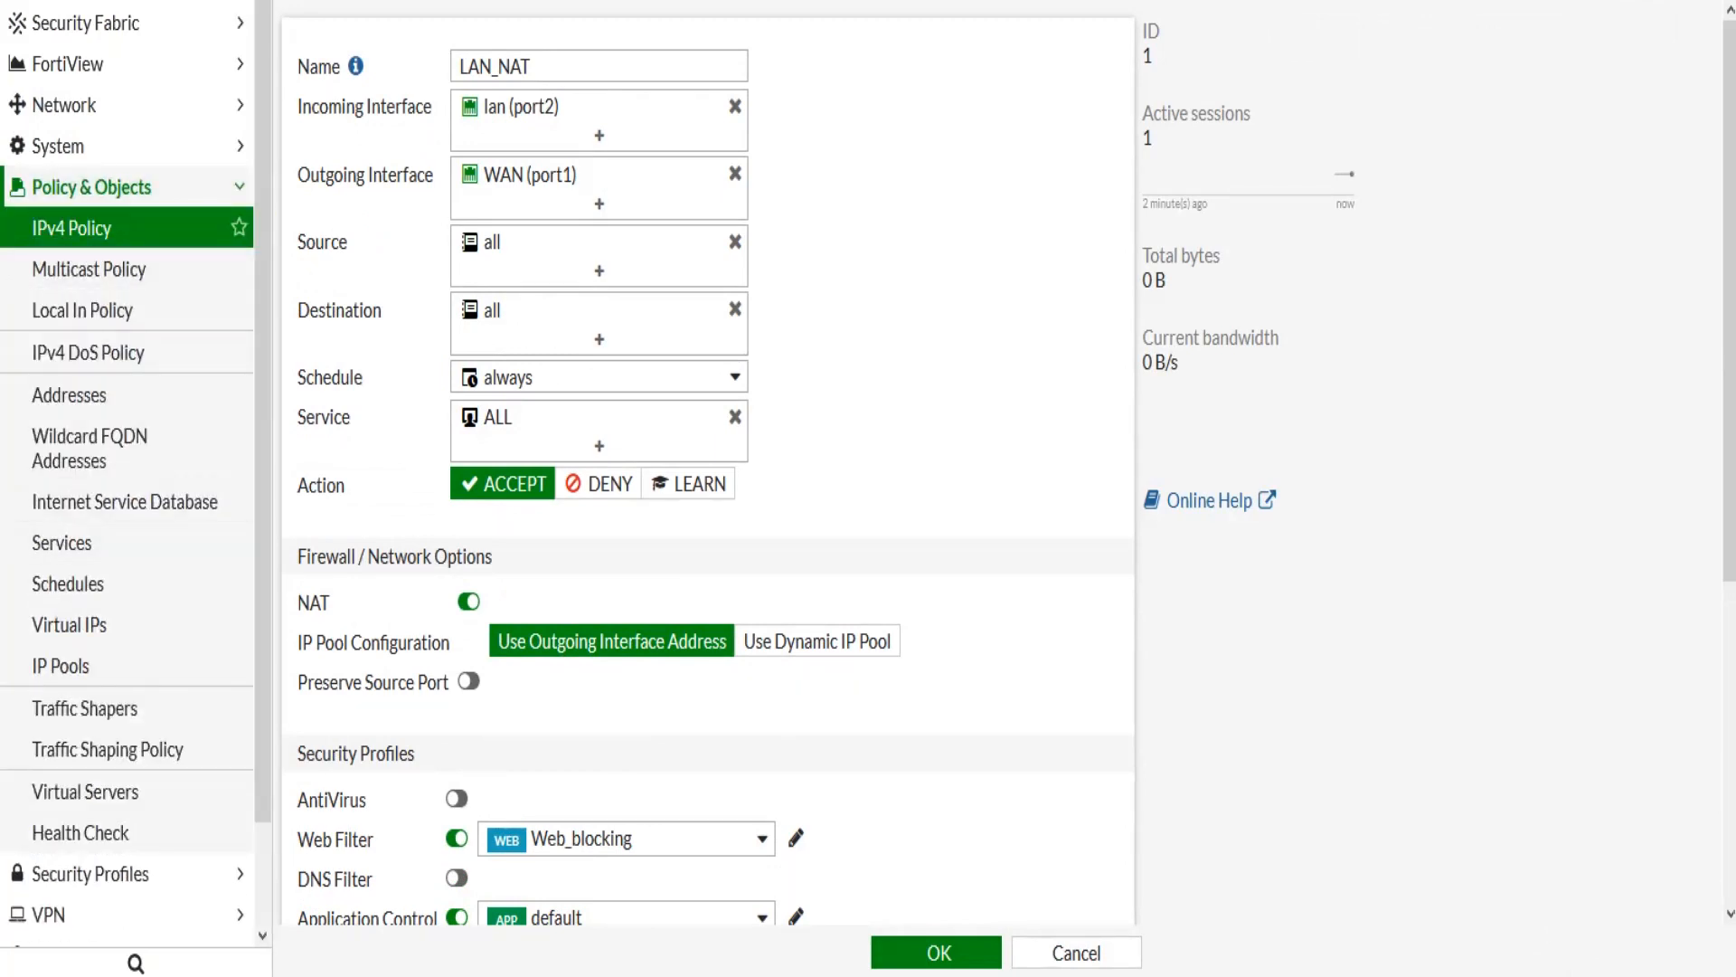
{"action": "left_click", "coordinate": [91, 188]}
{"action": "left_click", "coordinate": [91, 227]}
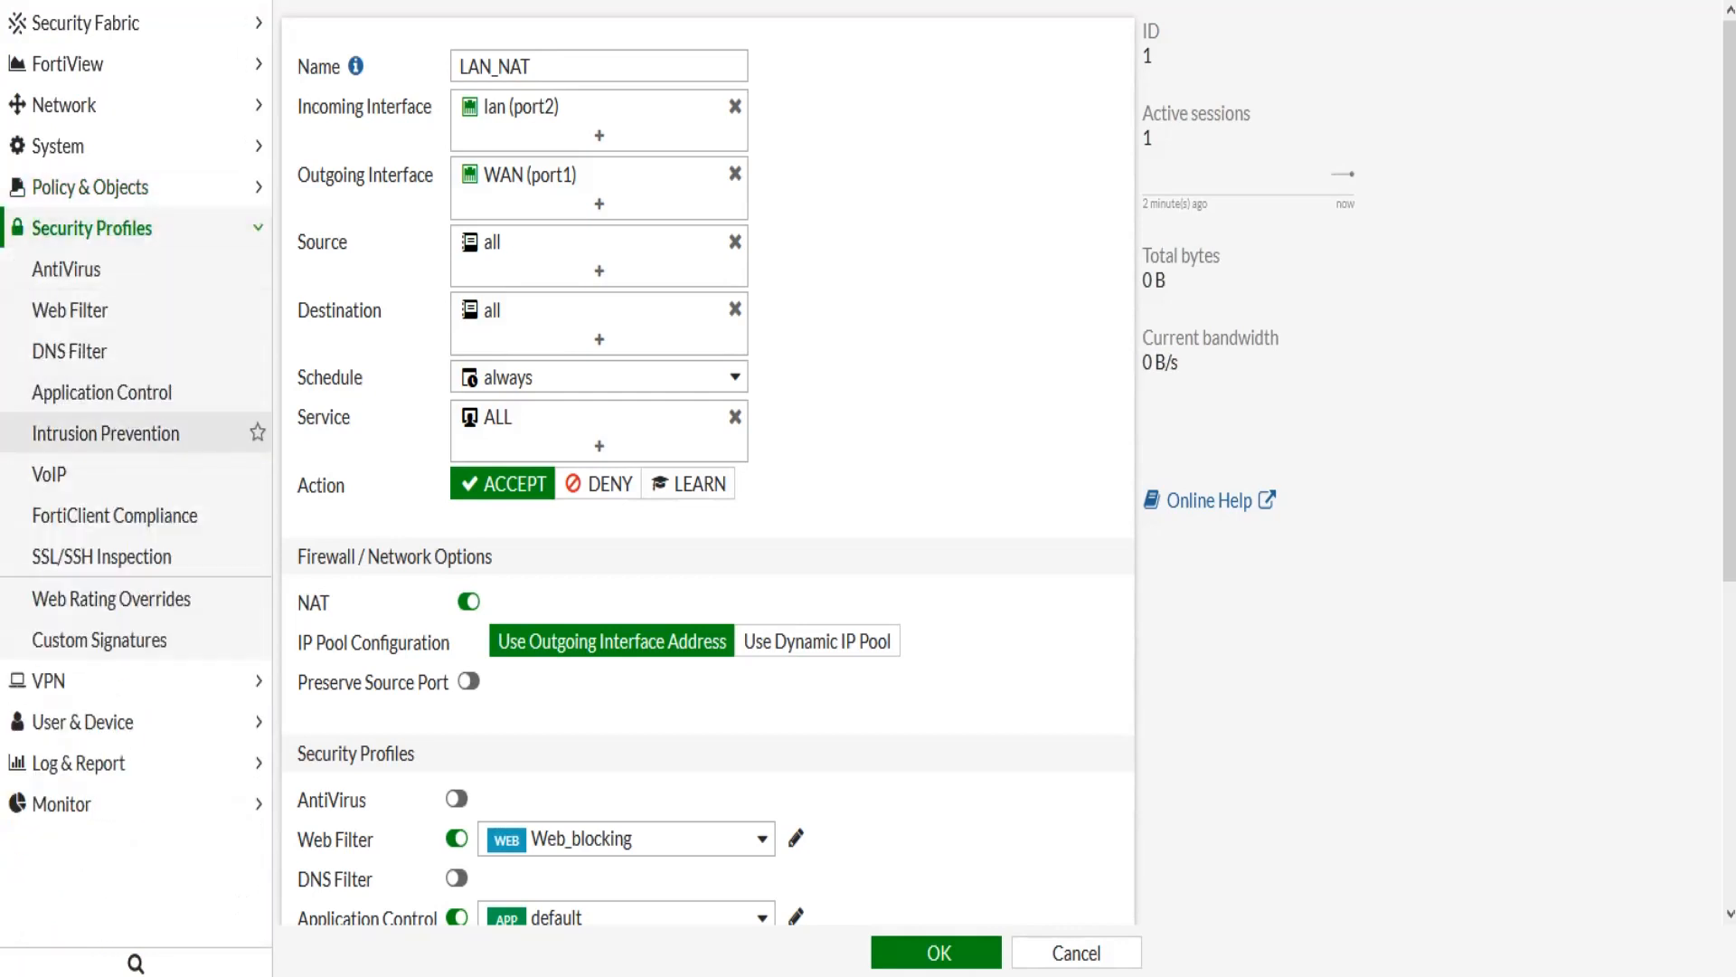
Create an IPS sensor named 'IPS_For _All' with Block malicious URLs on, and list signatures to add.
{"action": "left_click", "coordinate": [106, 433]}
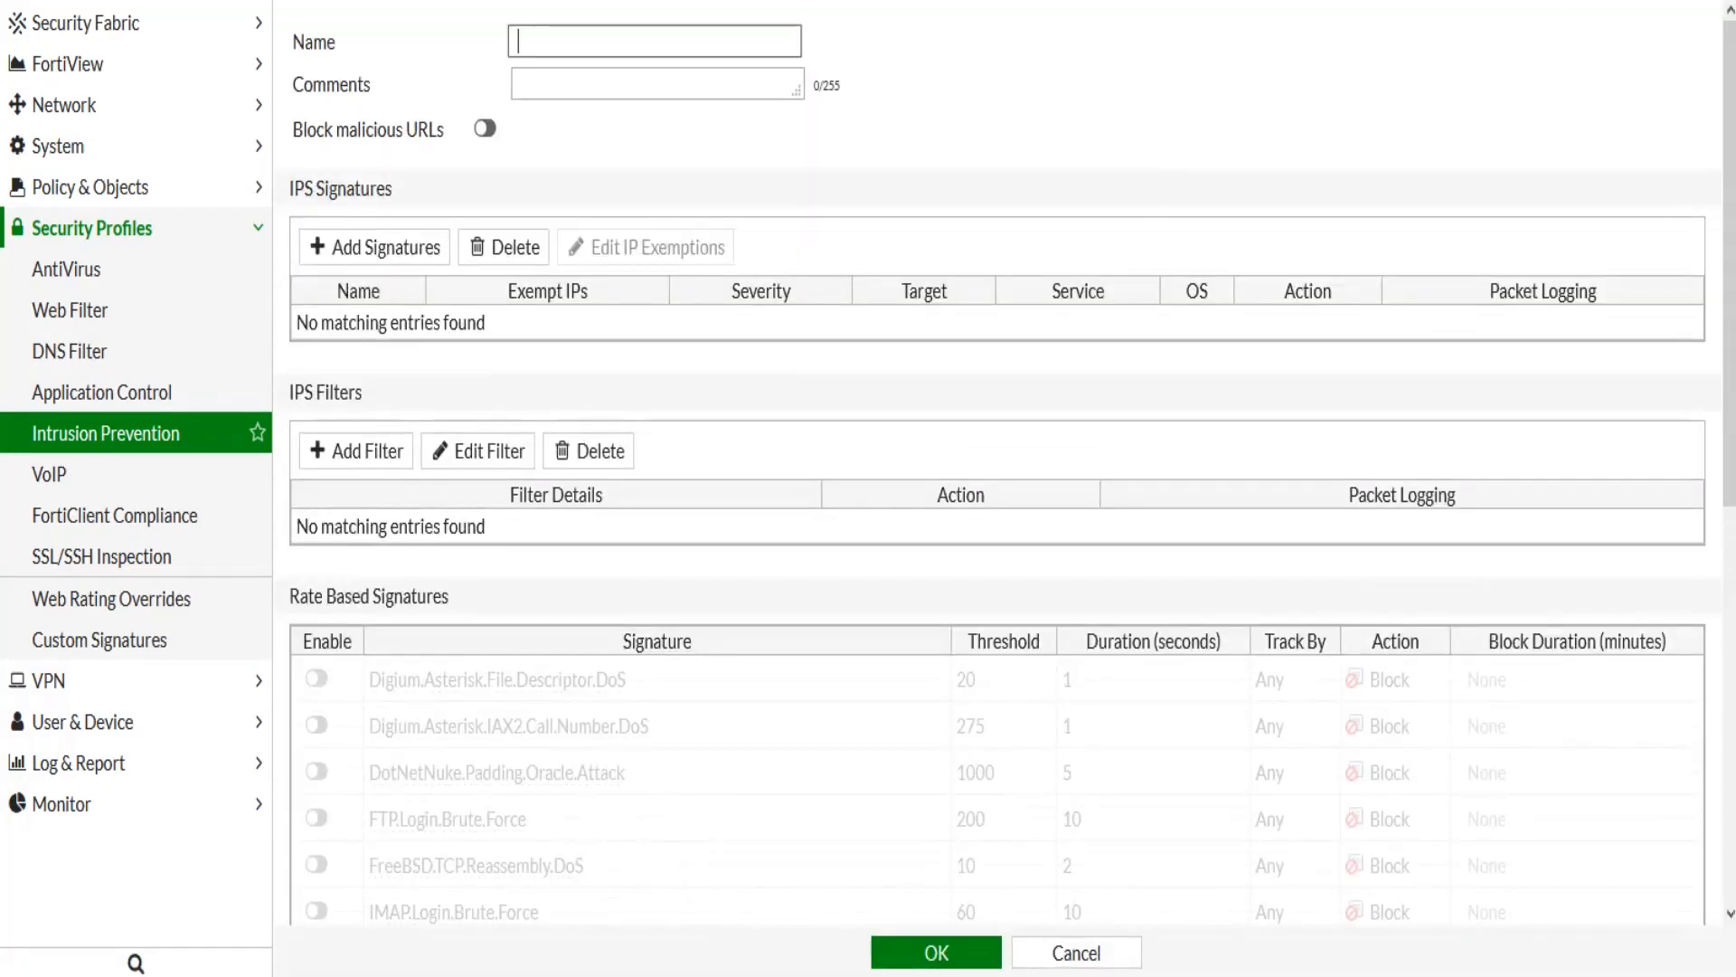
{"action": "type", "text": "IPS_"}
{"action": "type", "text": "For _All"}
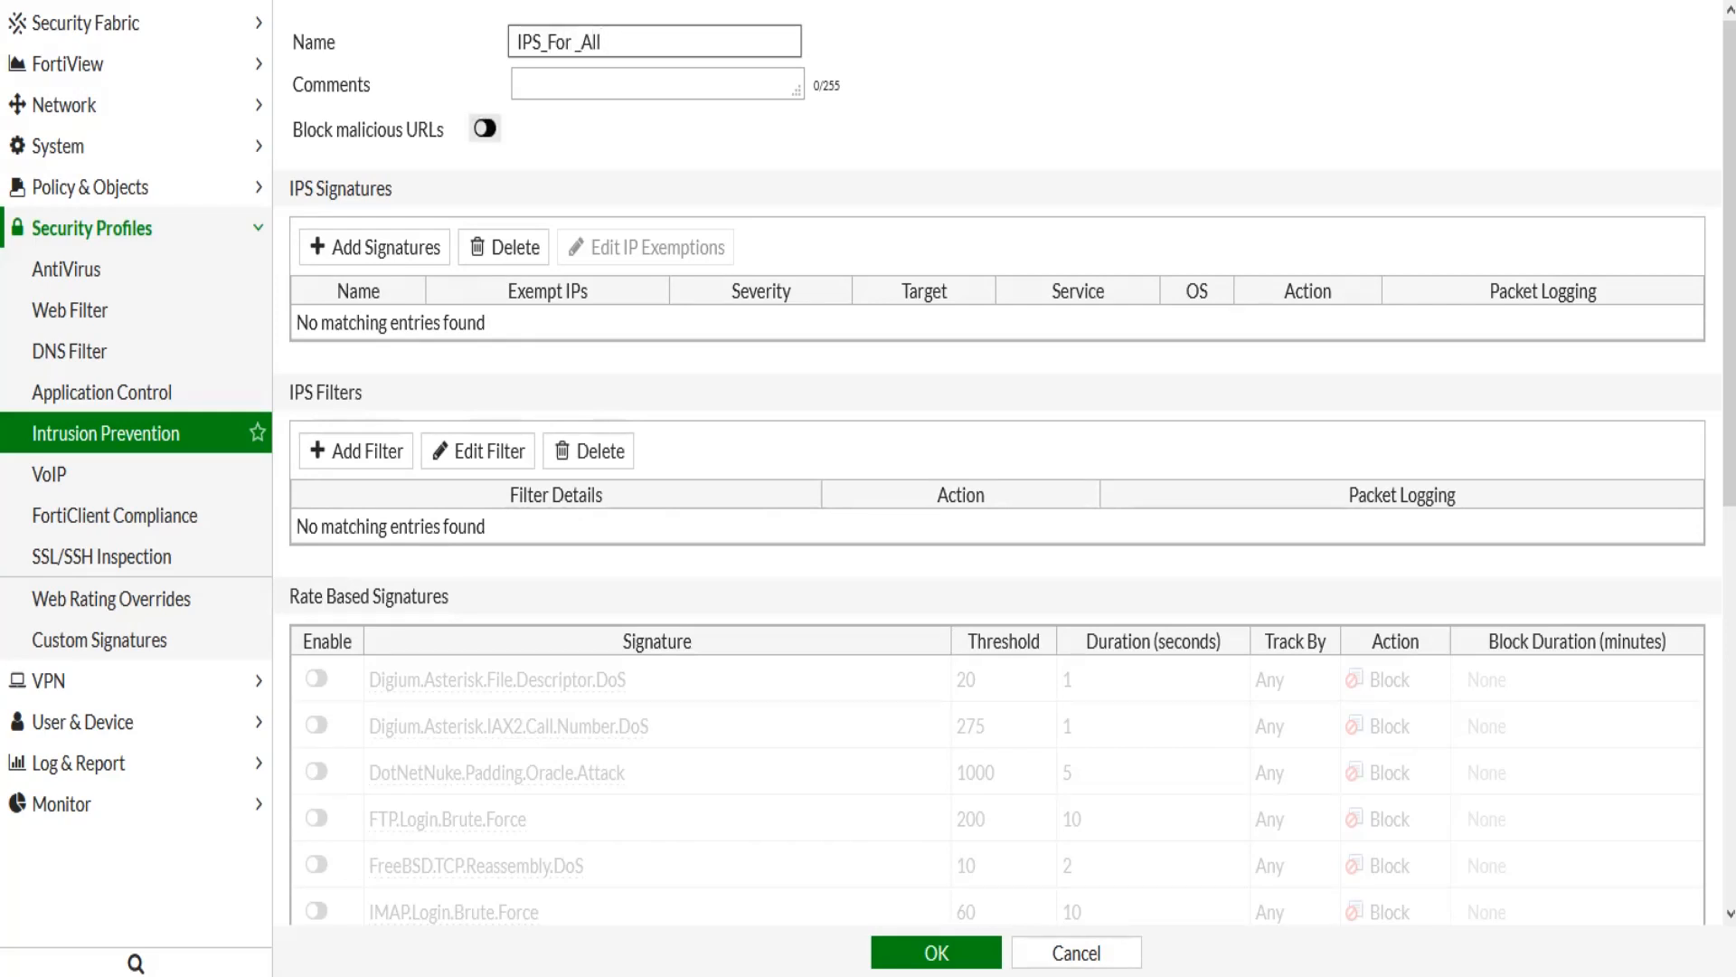
{"action": "left_click", "coordinate": [485, 128]}
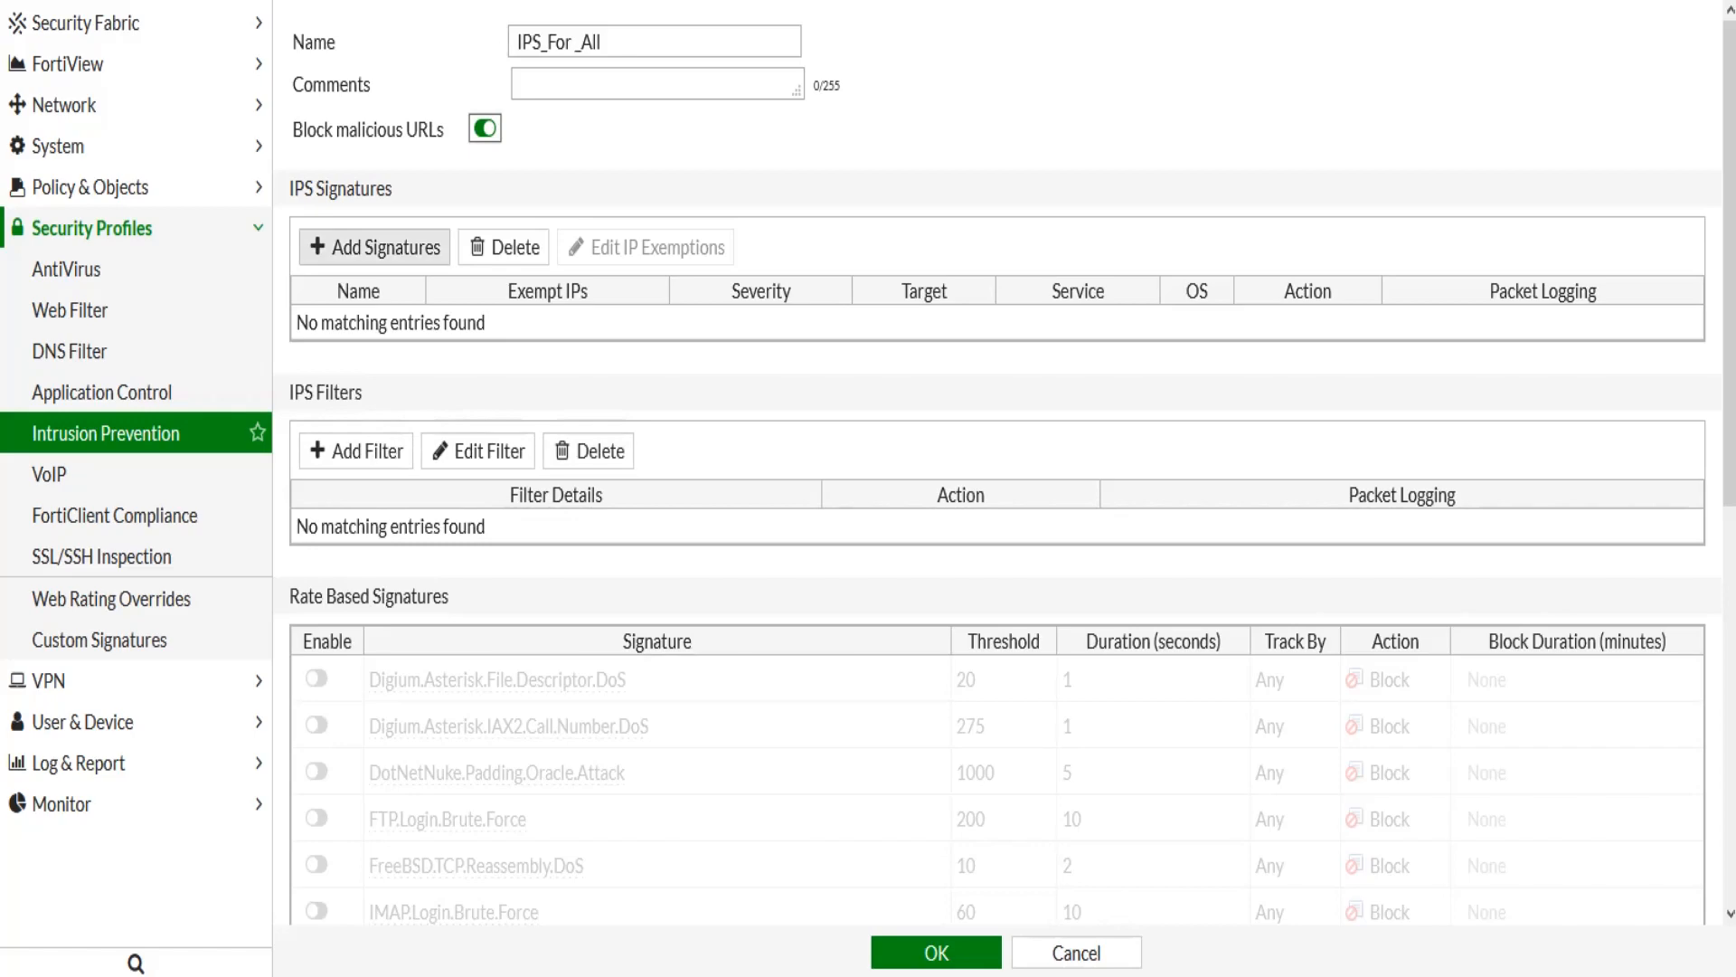
{"action": "left_click", "coordinate": [374, 247]}
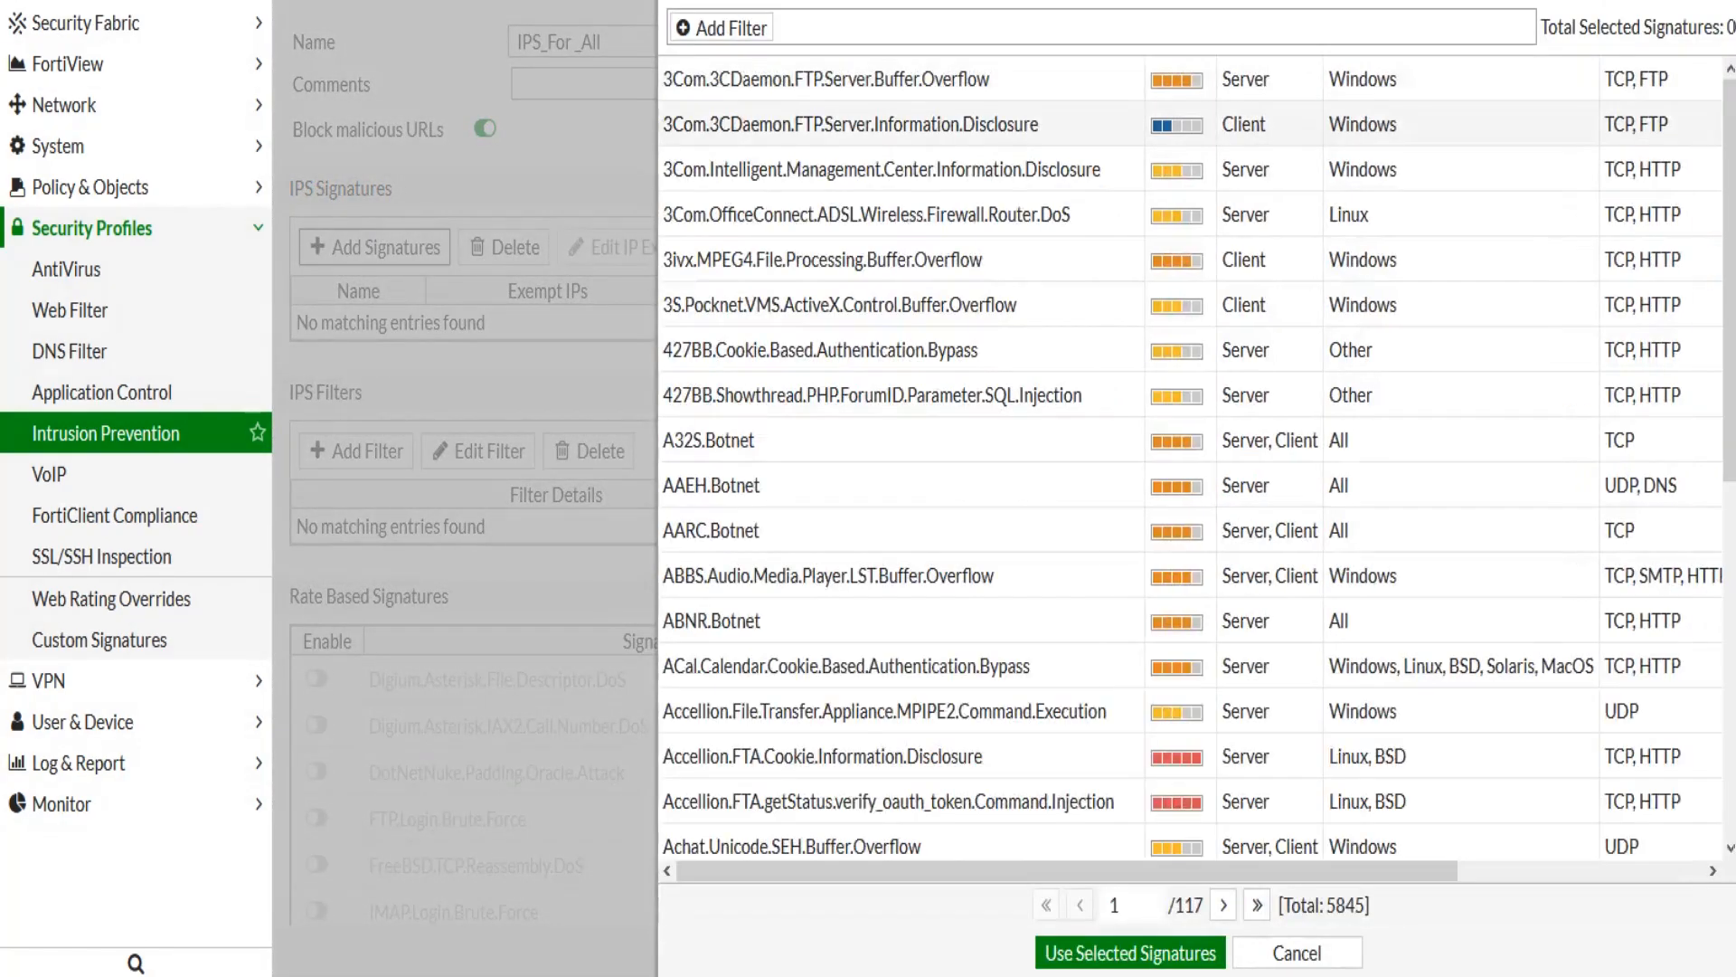
Filter signatures to Critical severity and add the selected critical signatures to the sensor.
{"action": "left_click", "coordinate": [721, 28]}
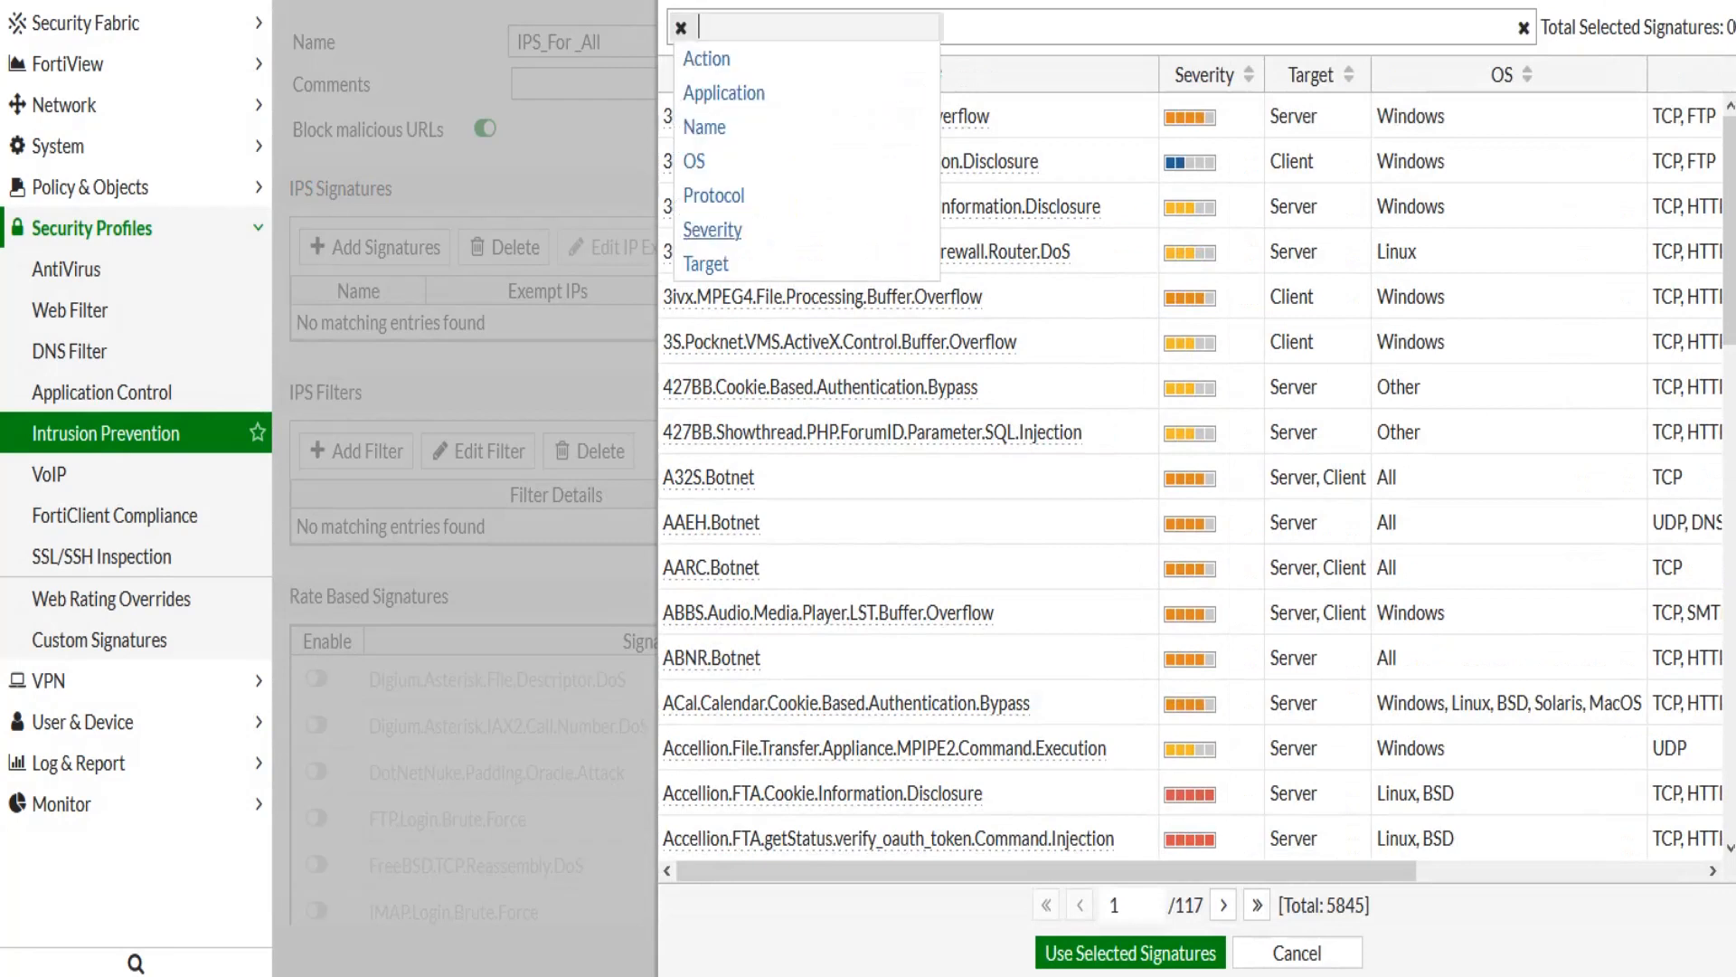
{"action": "left_click", "coordinate": [712, 230]}
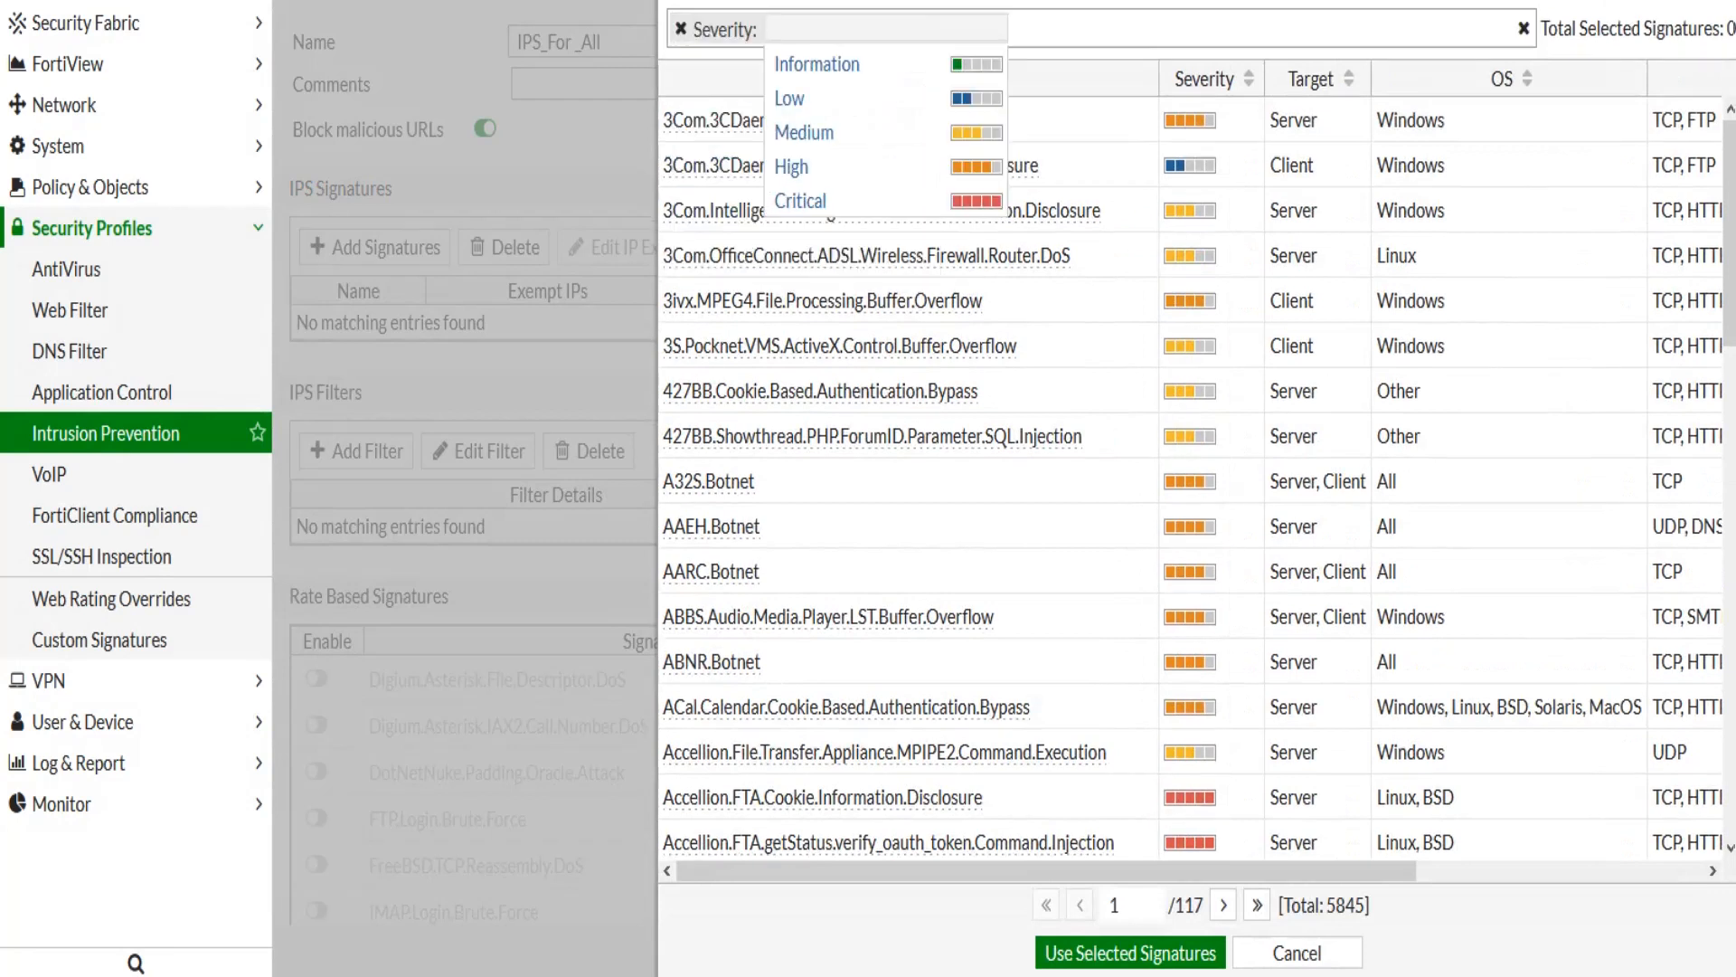
{"action": "left_click", "coordinate": [800, 201]}
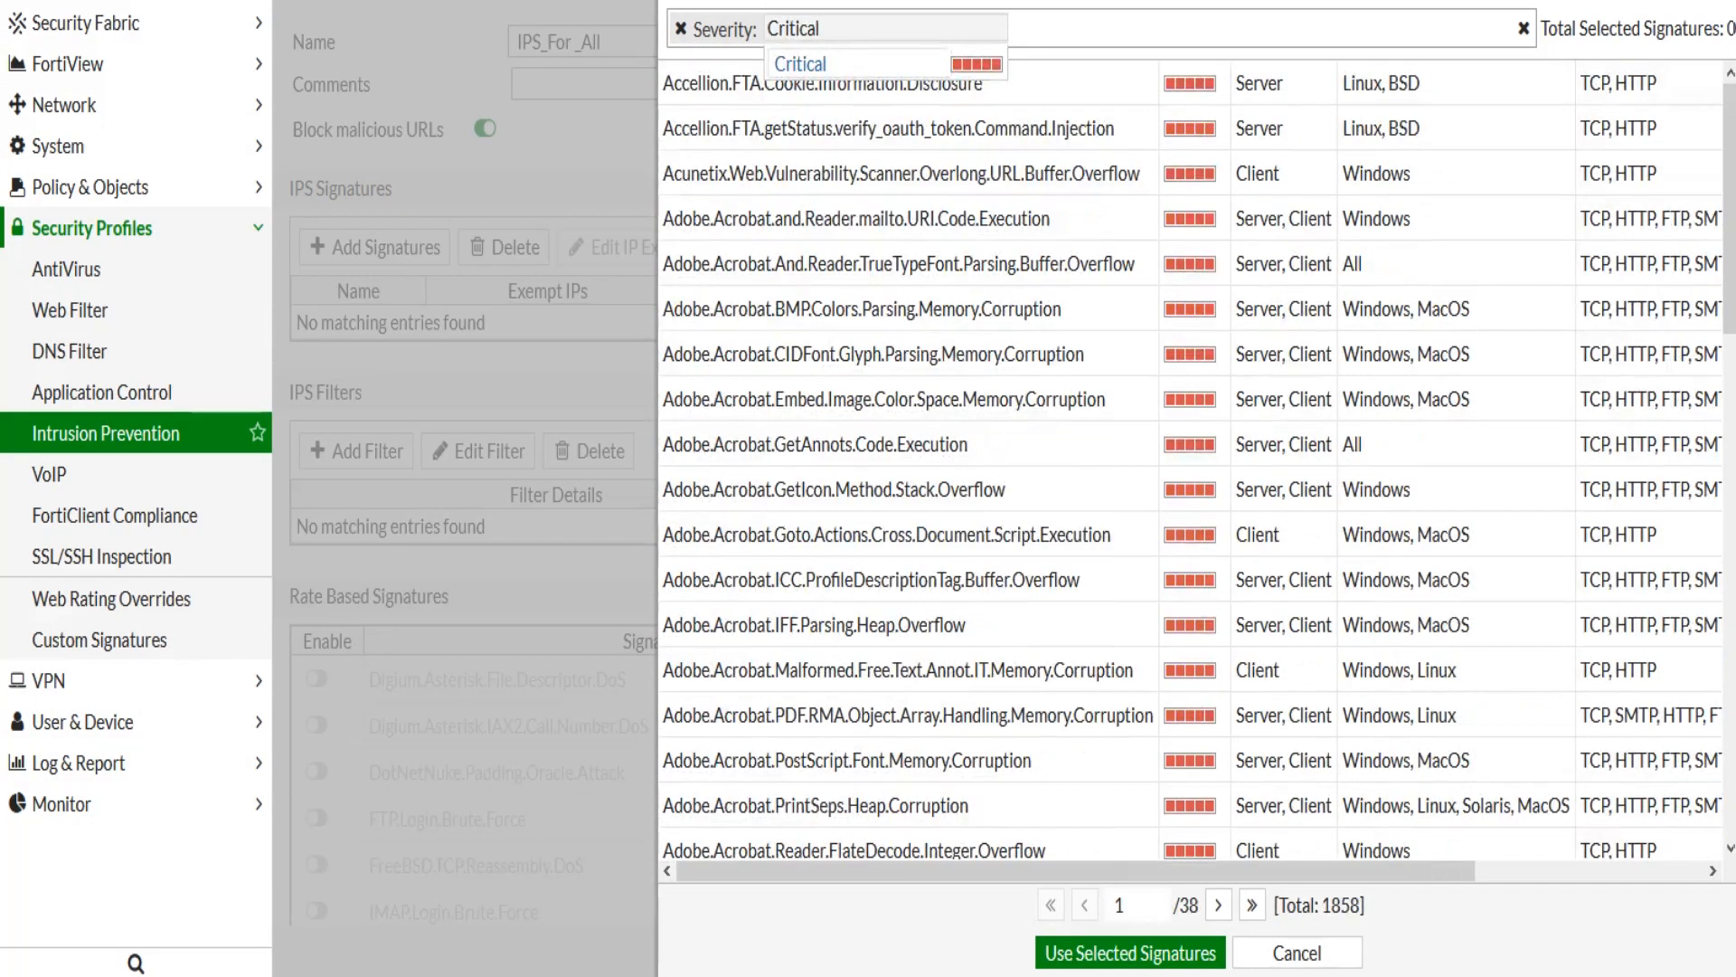
{"action": "left_click", "coordinate": [1039, 121]}
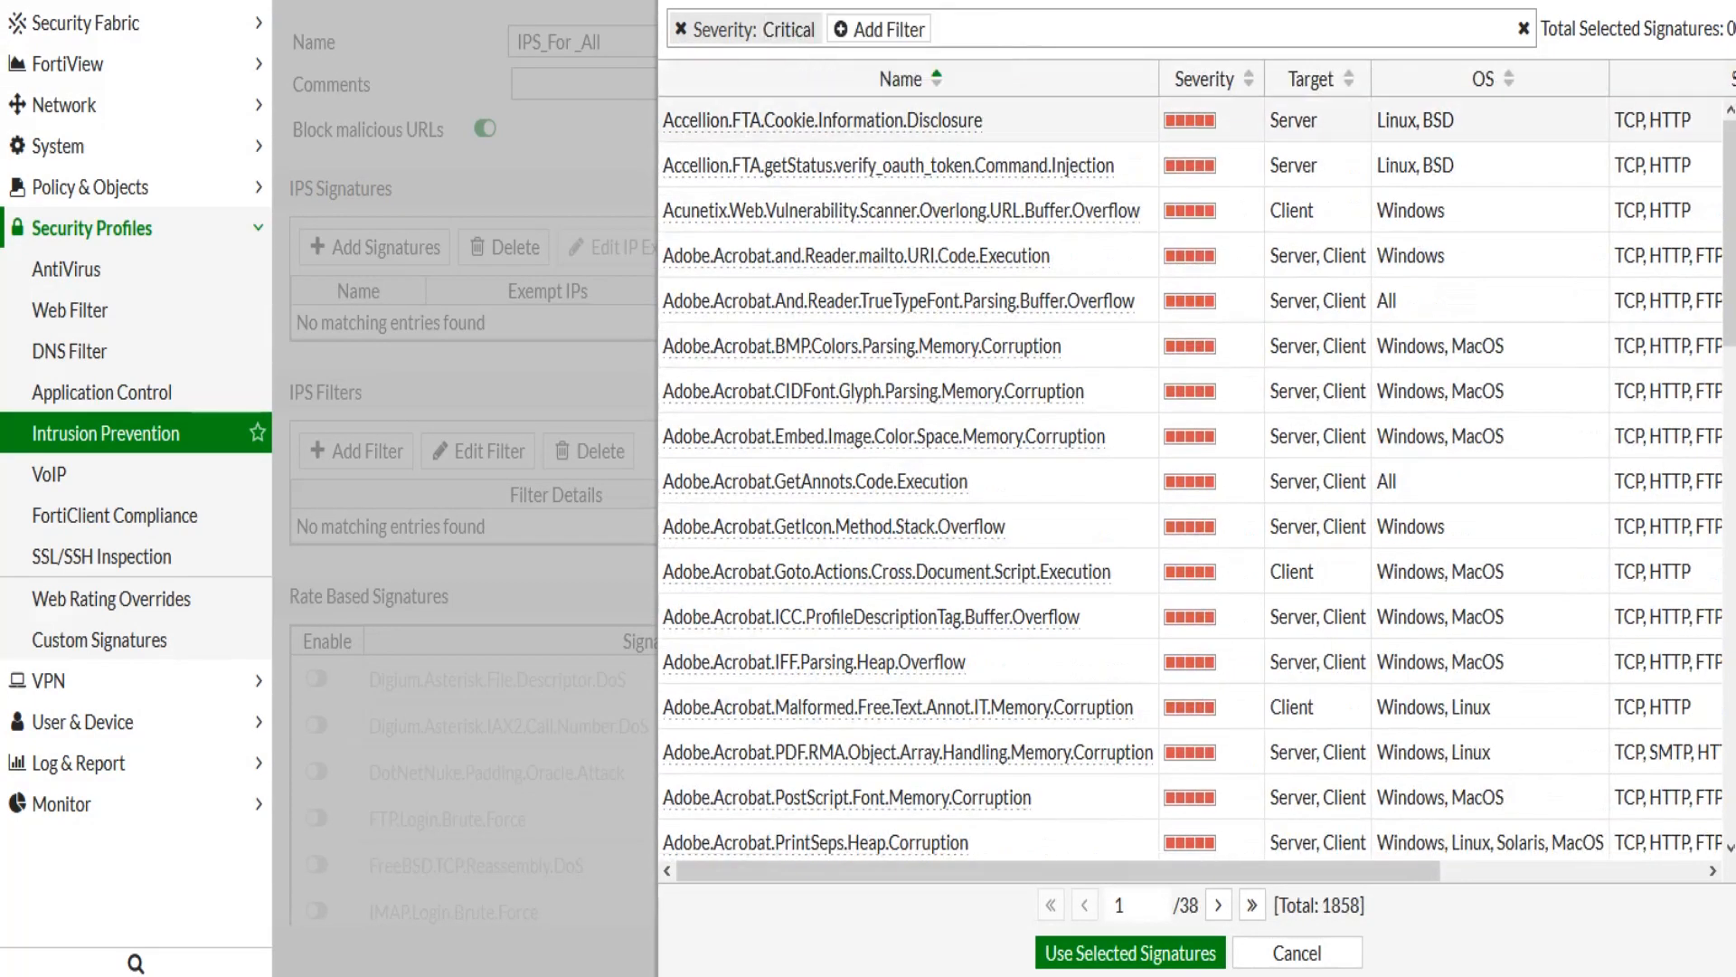
{"action": "left_click", "coordinate": [1040, 121]}
{"action": "left_click", "coordinate": [1040, 165]}
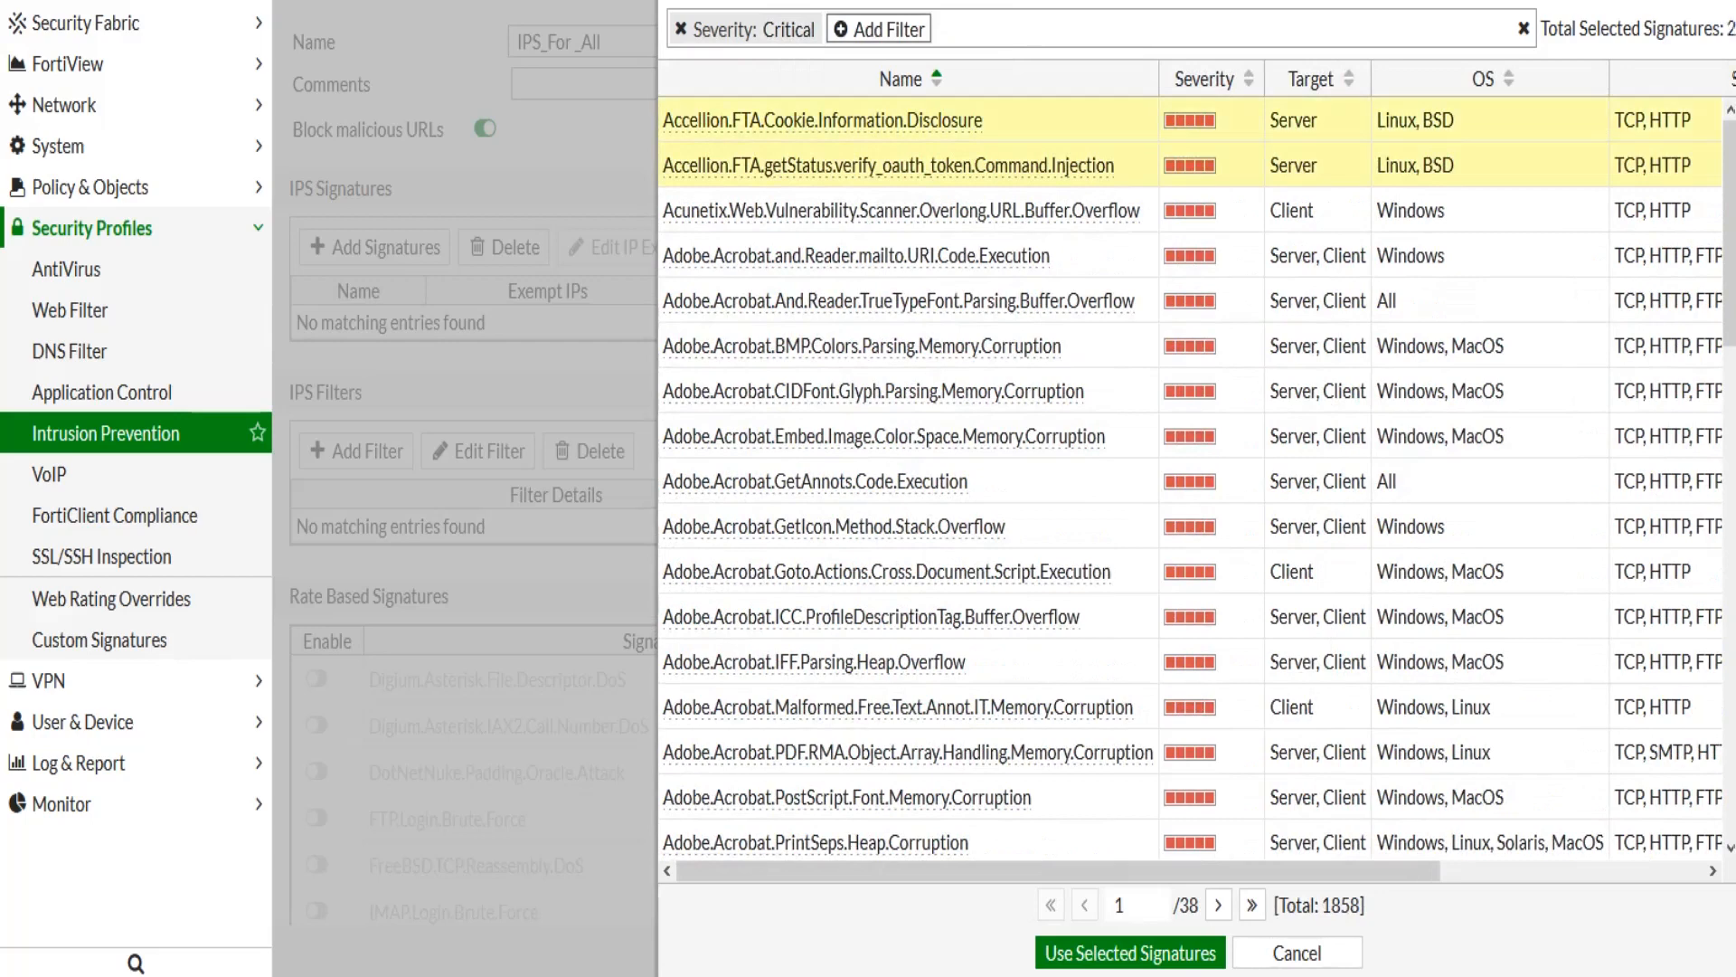
{"action": "left_click", "coordinate": [1040, 211]}
{"action": "left_click", "coordinate": [1040, 346]}
{"action": "left_click", "coordinate": [1040, 392]}
{"action": "left_click", "coordinate": [1040, 301]}
{"action": "left_click", "coordinate": [1040, 256]}
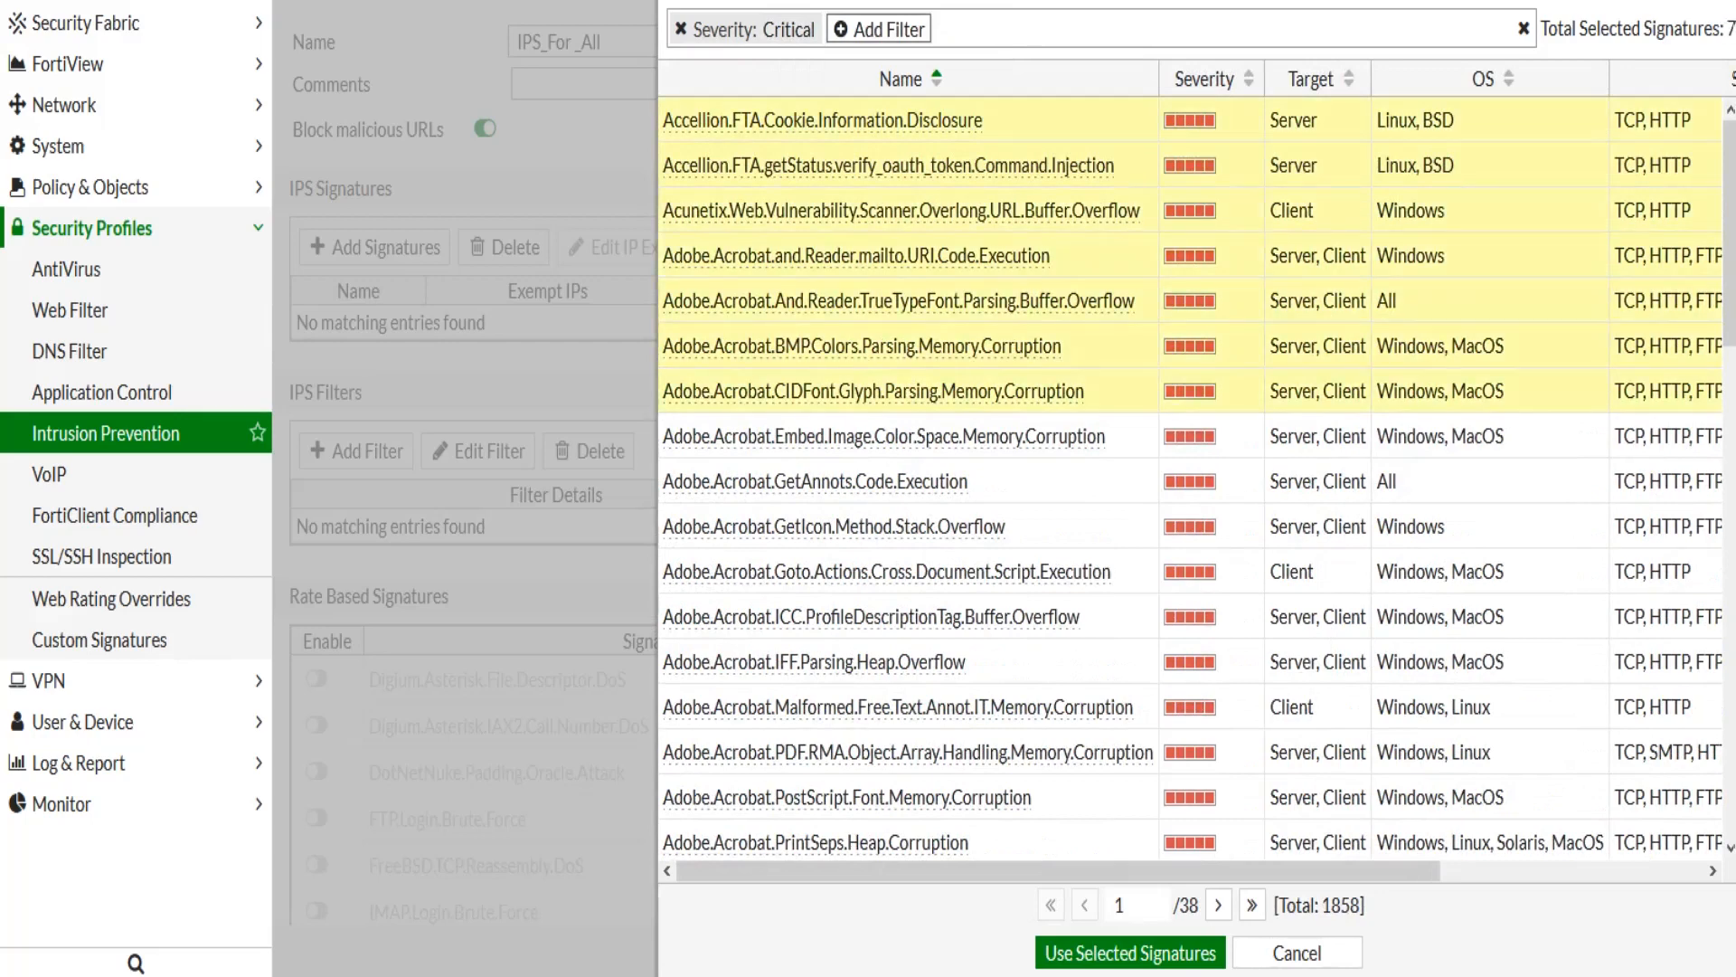
{"action": "left_click", "coordinate": [1039, 436]}
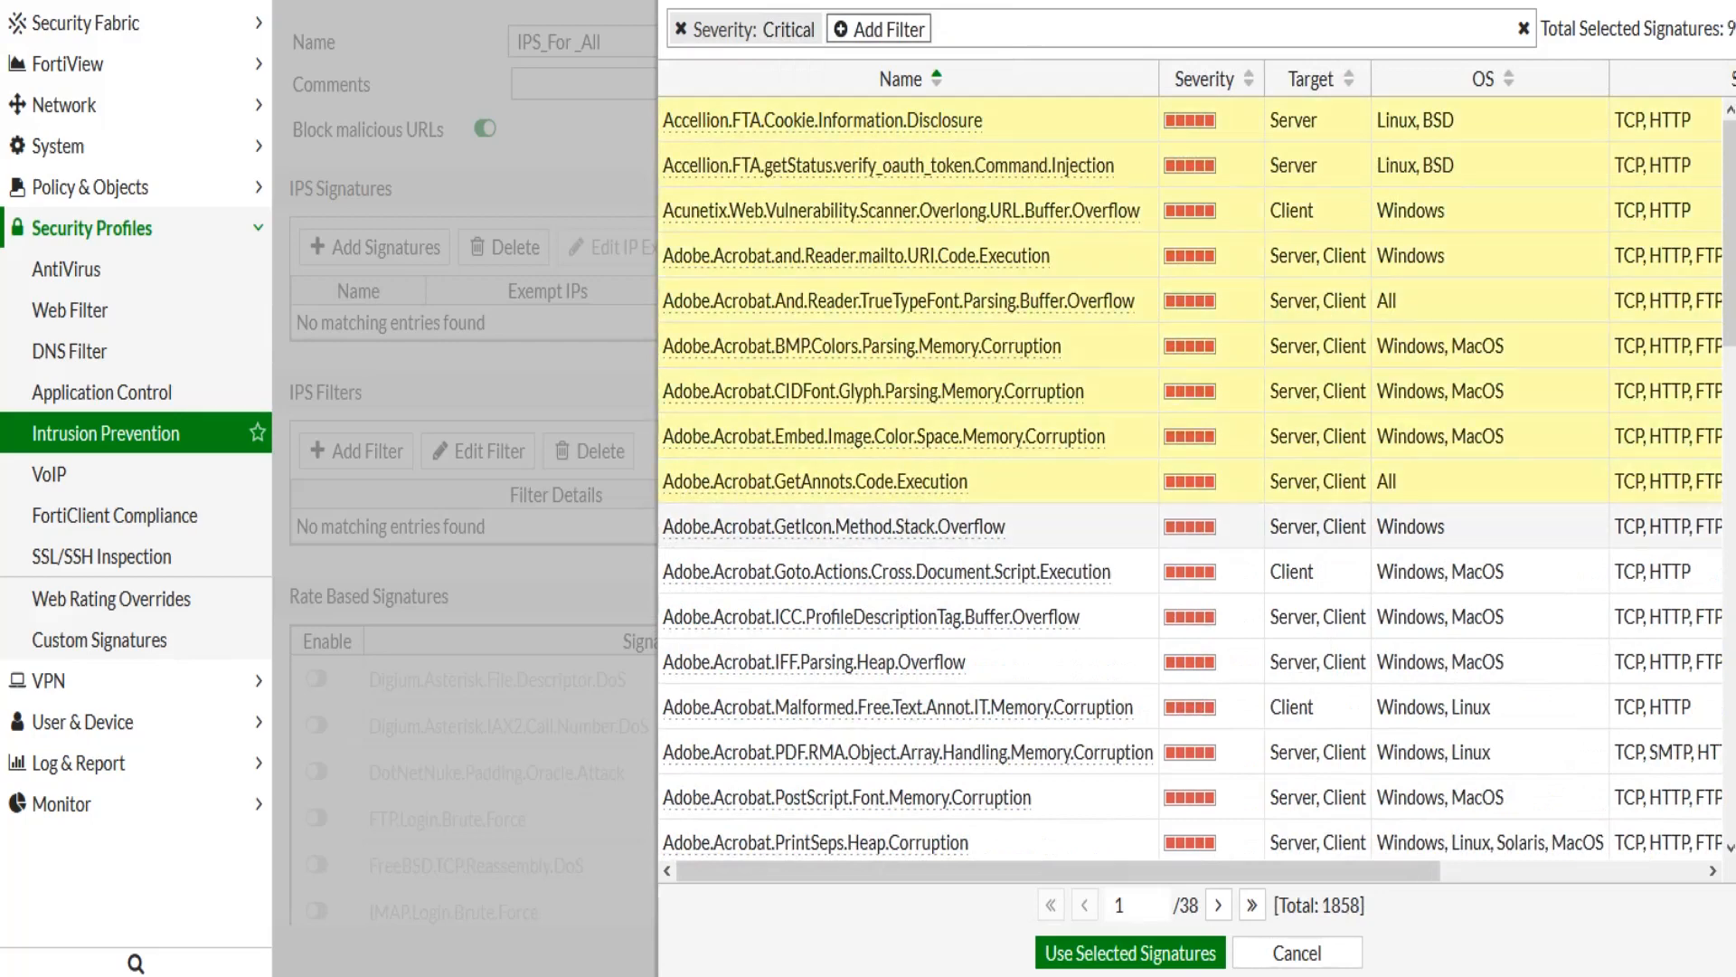
{"action": "left_click", "coordinate": [1040, 527]}
{"action": "left_click", "coordinate": [1039, 573]}
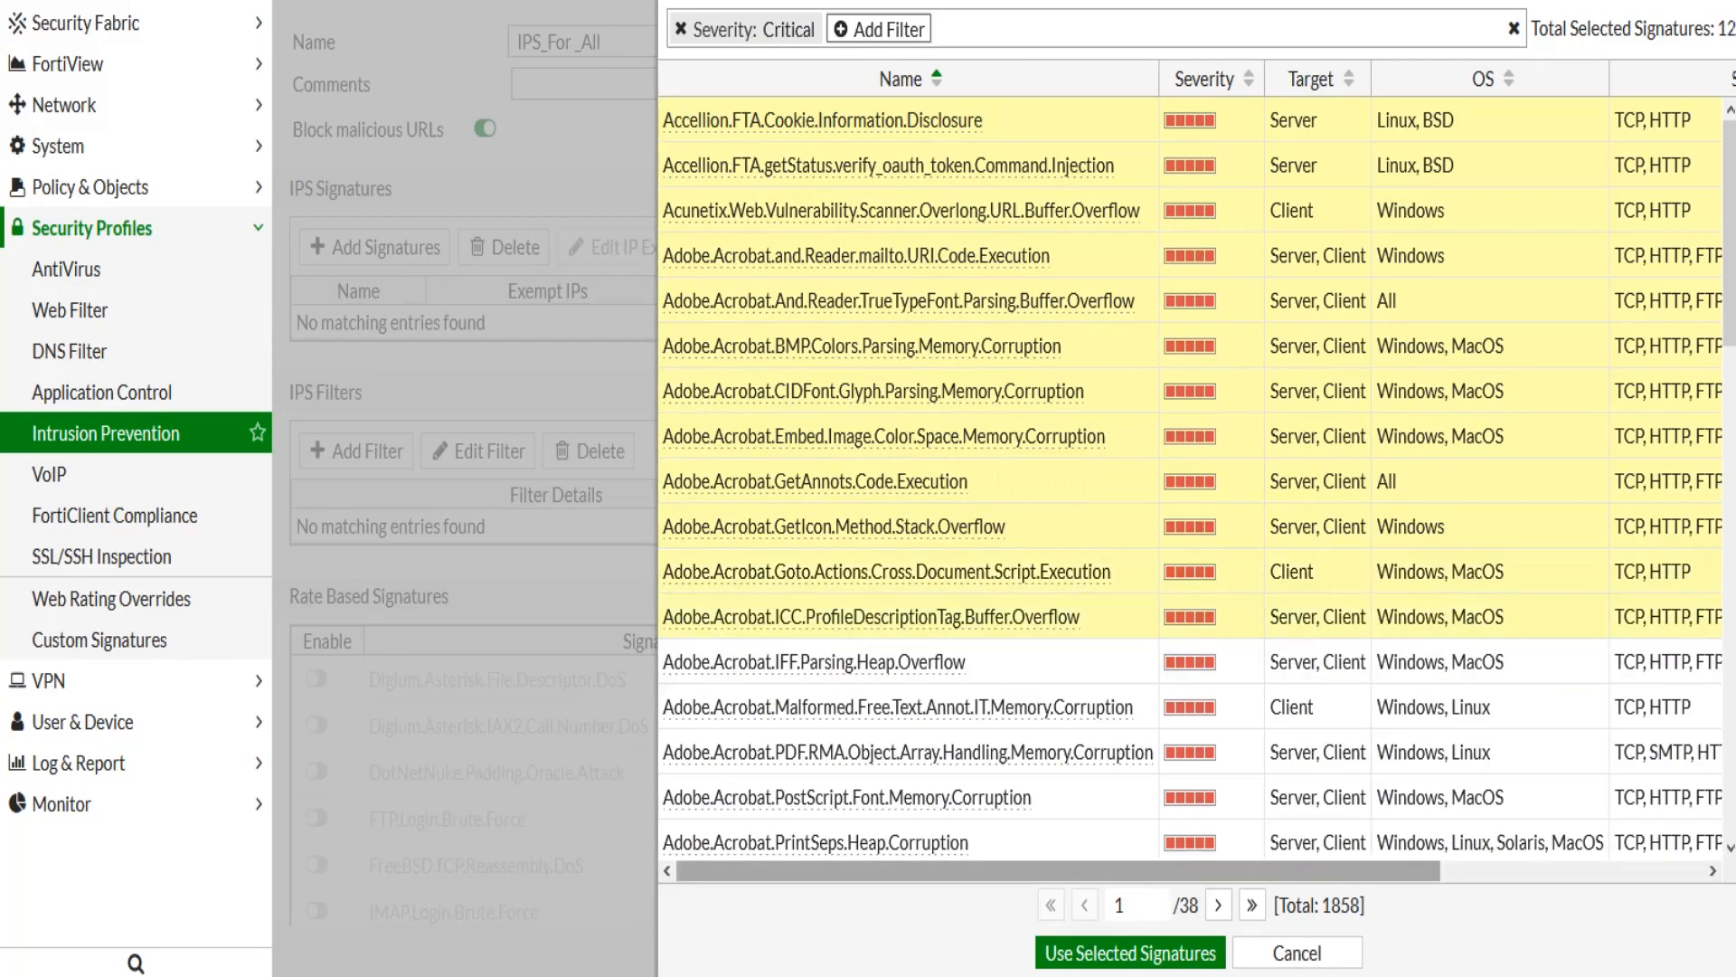
{"action": "left_click", "coordinate": [1130, 953]}
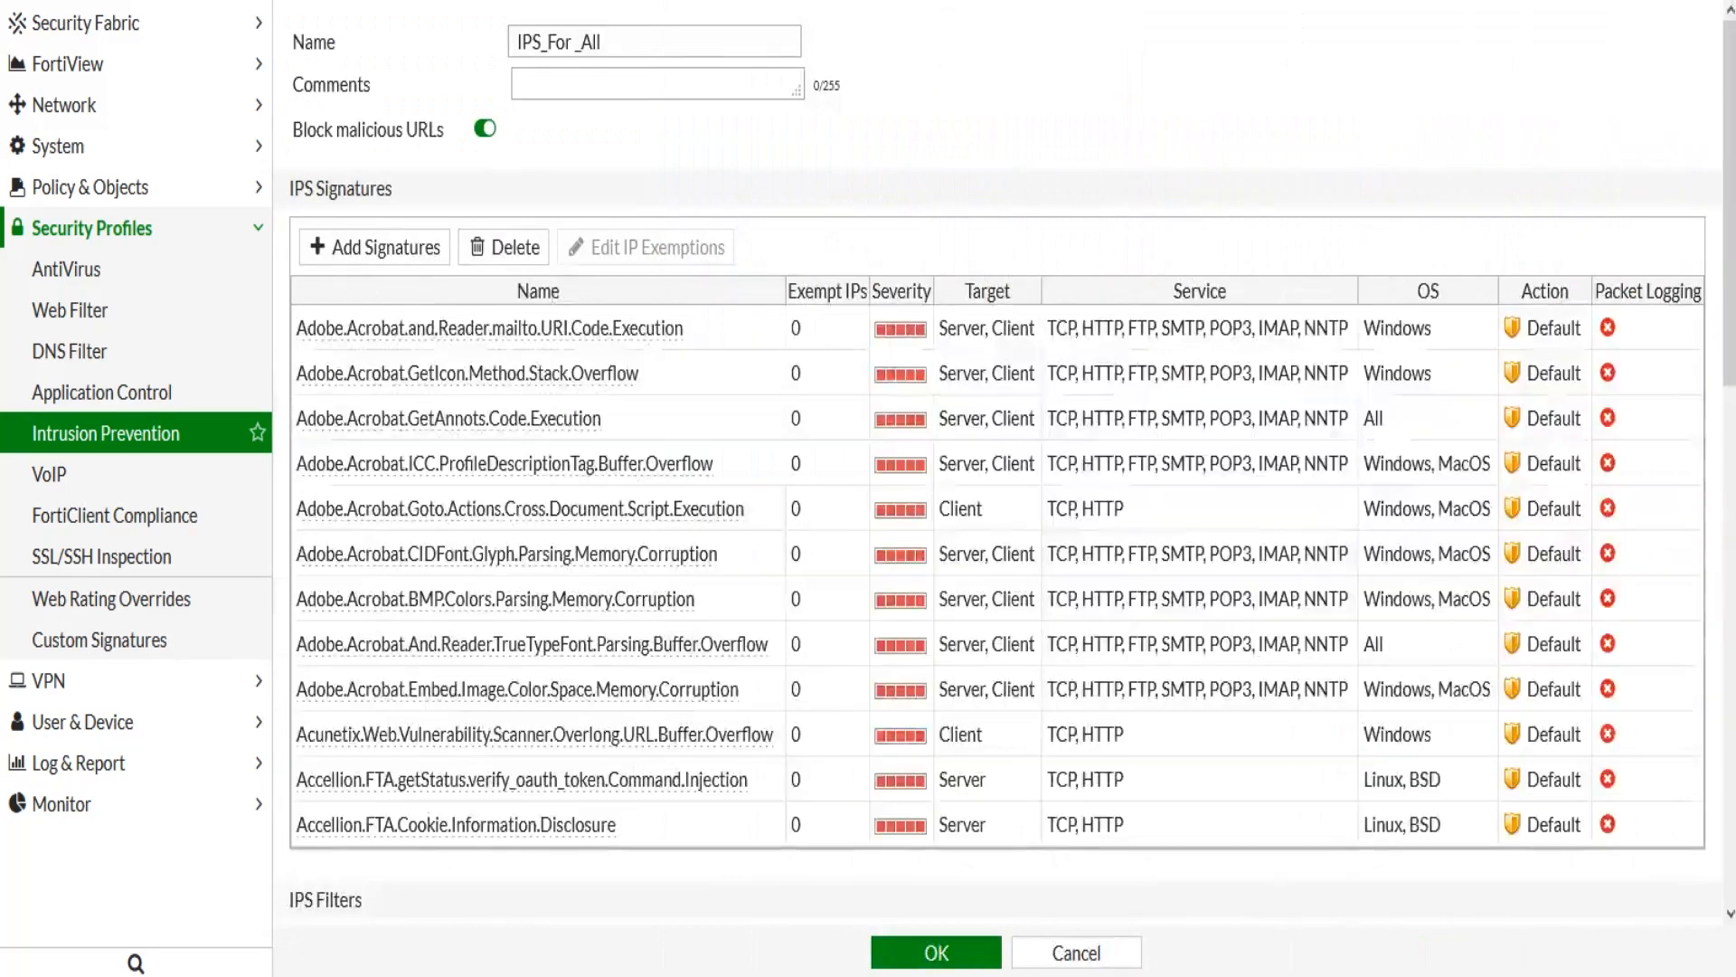
Set the action of all added signatures to Block.
{"action": "right_click", "coordinate": [1544, 327]}
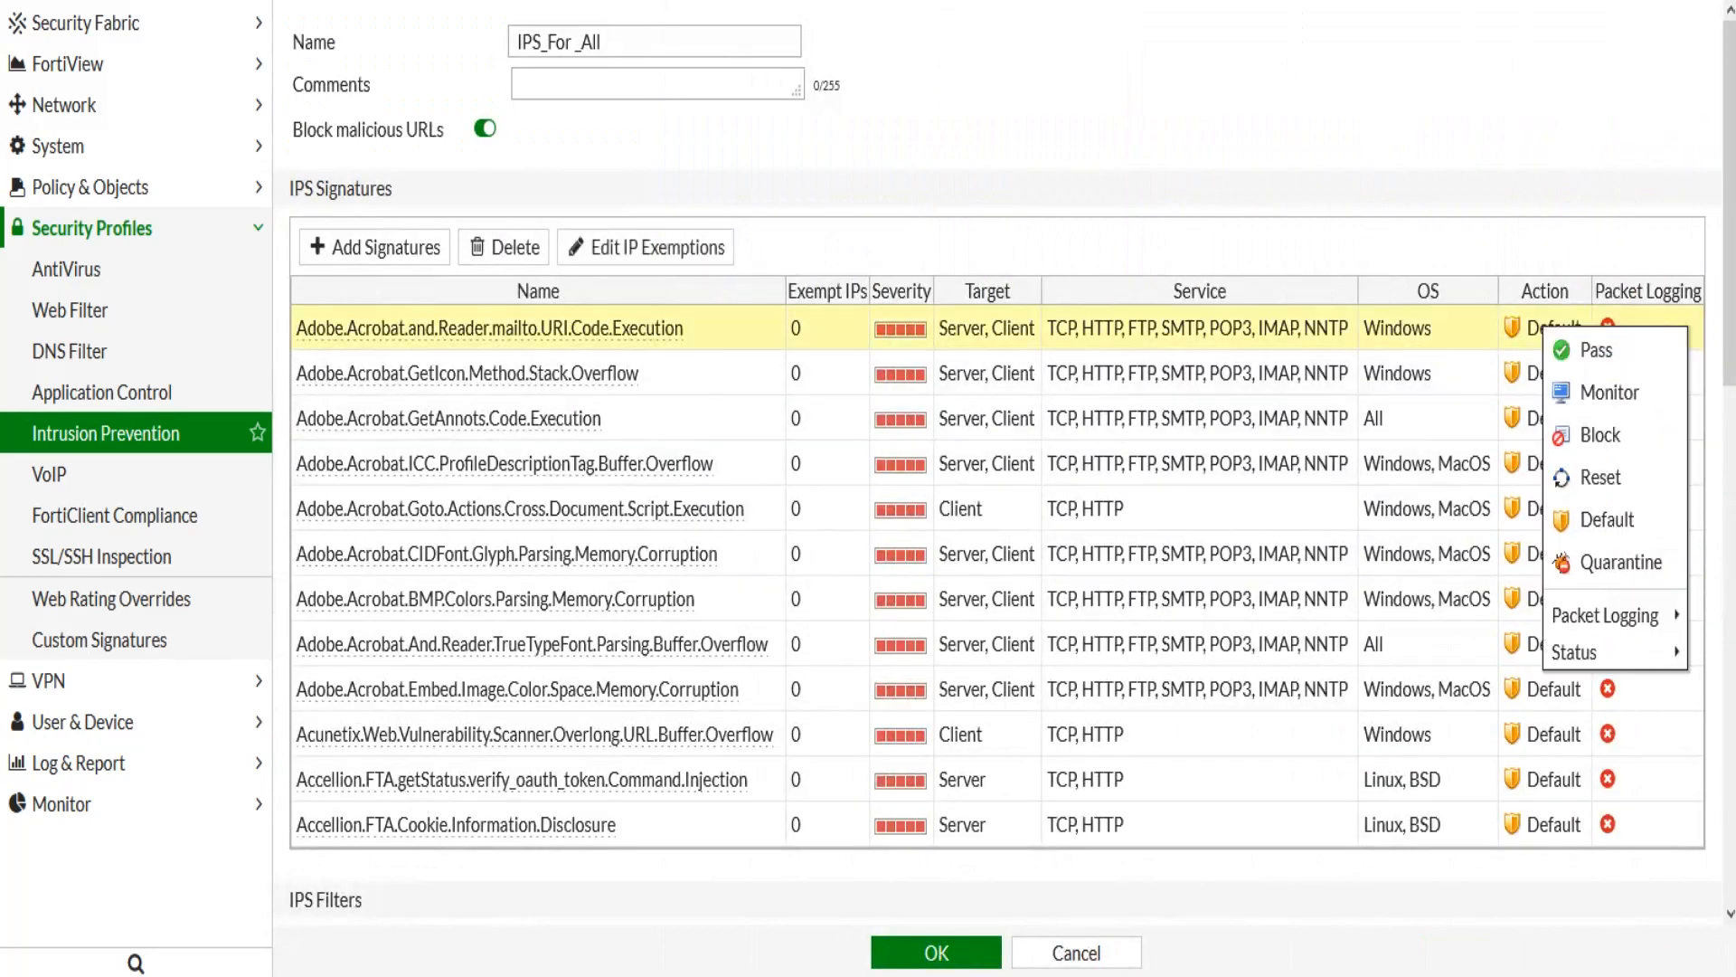
{"action": "left_click", "coordinate": [1600, 434]}
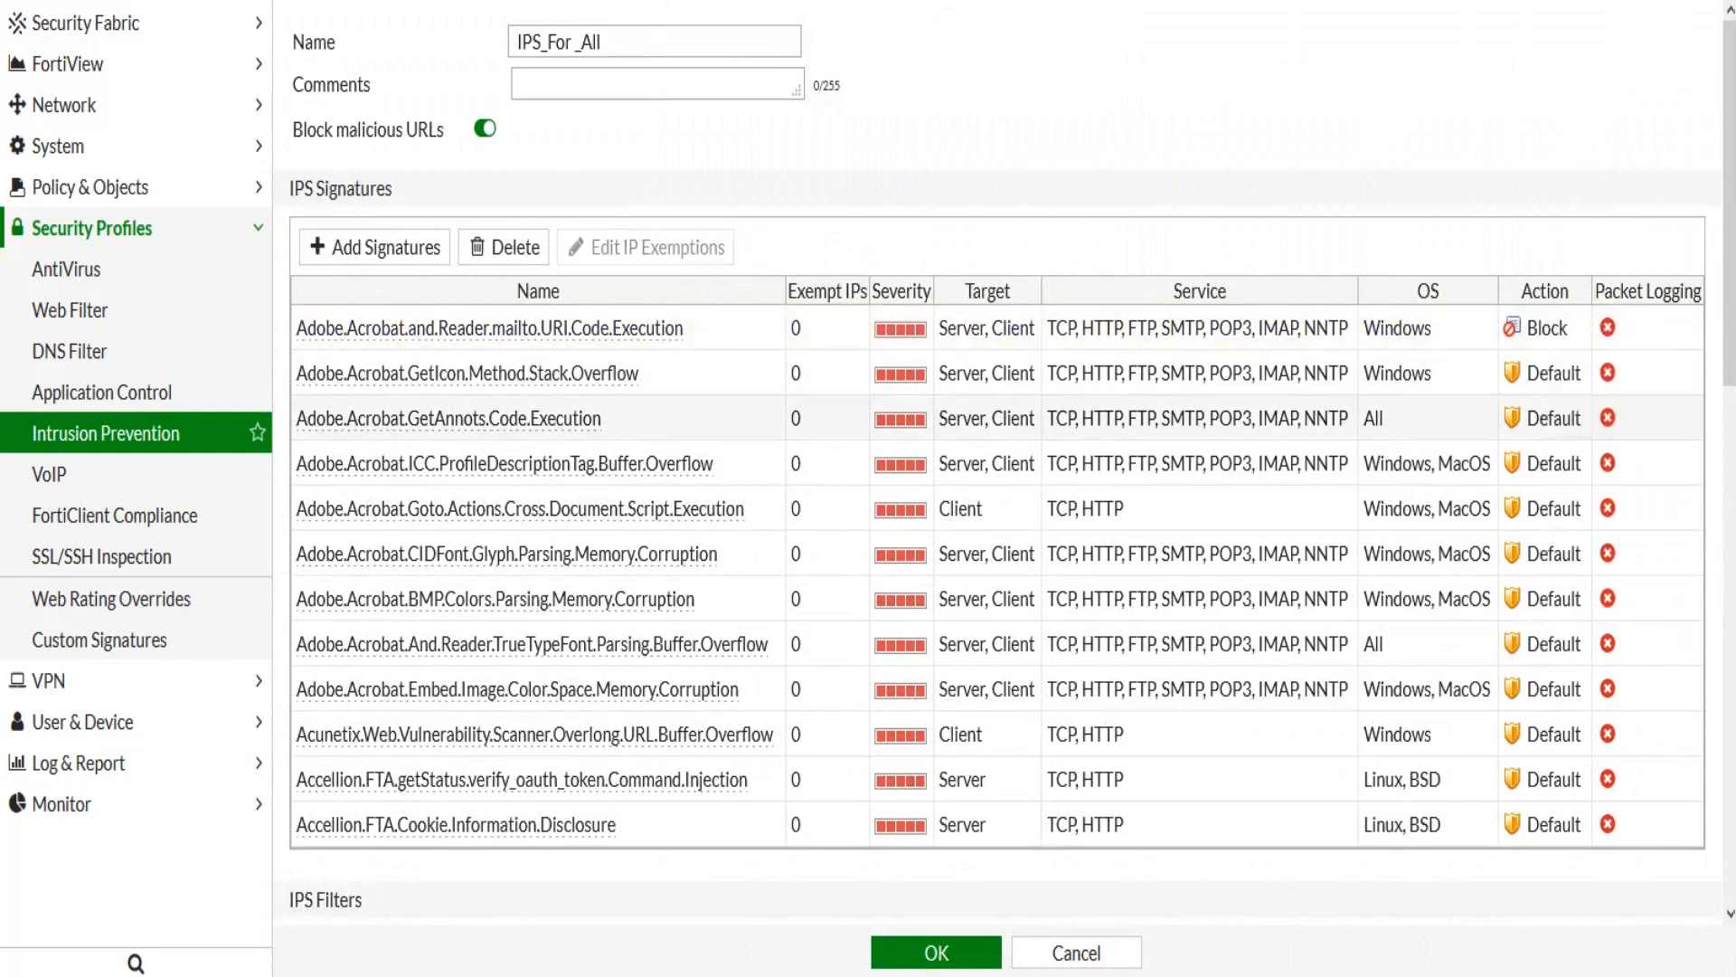
{"action": "left_click", "coordinate": [578, 373], "text": "ctrl"}
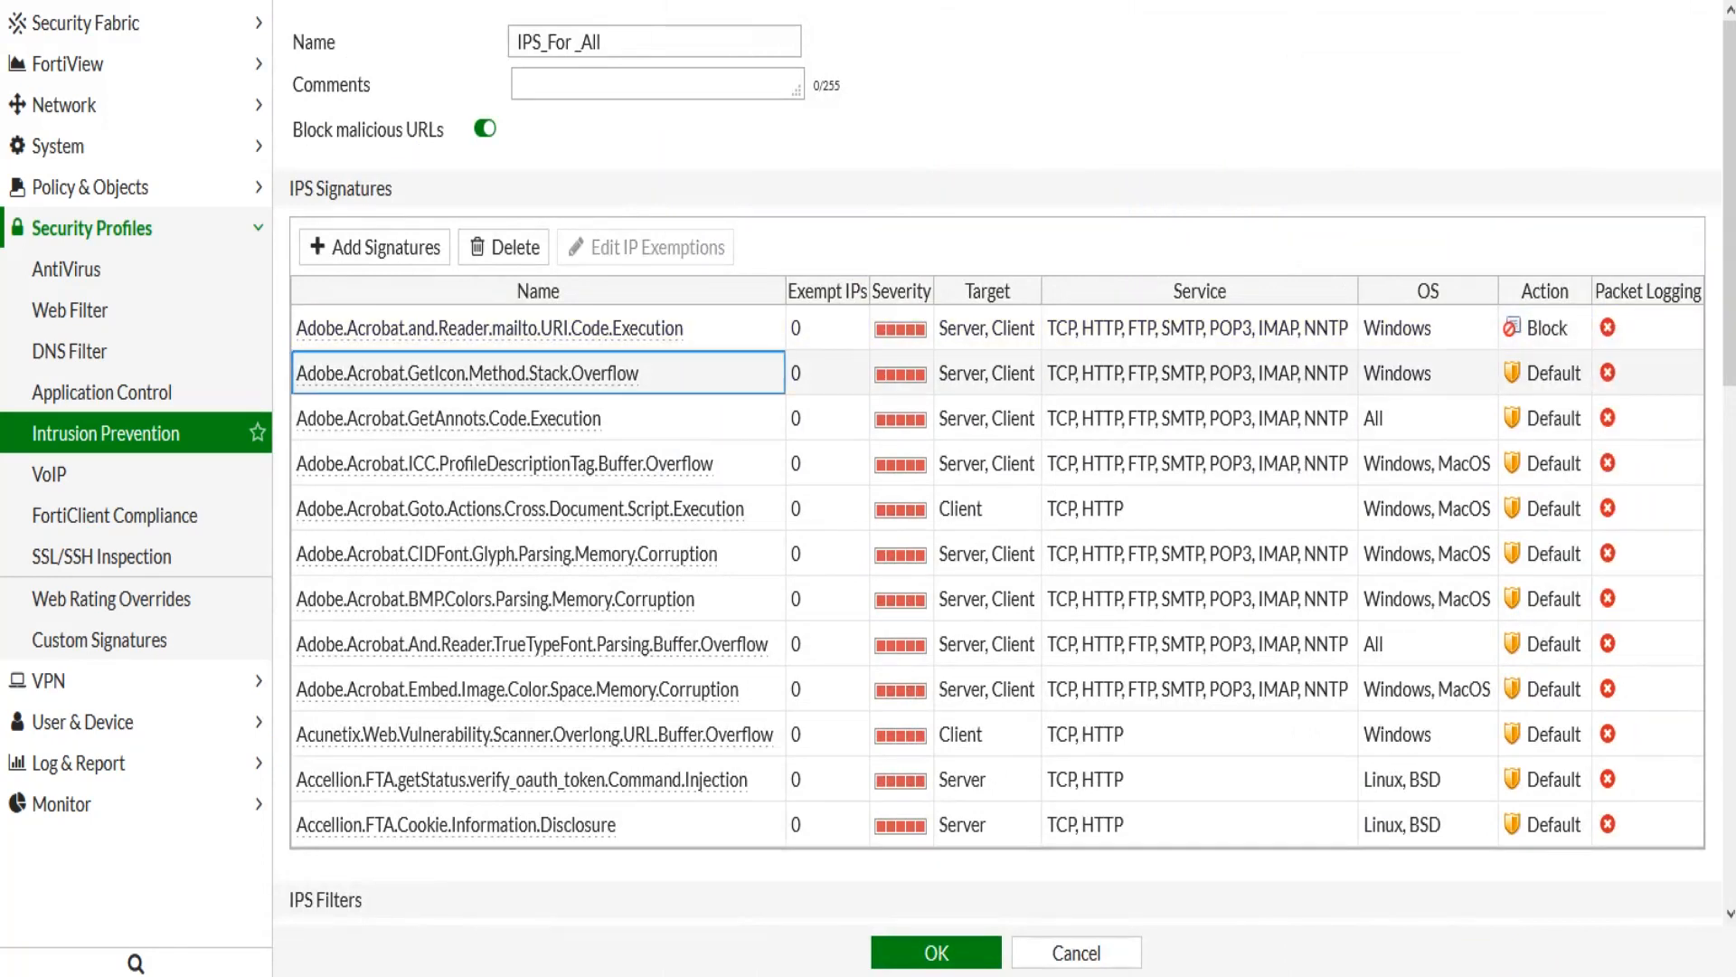
{"action": "left_click", "coordinate": [579, 464], "text": "ctrl"}
{"action": "left_click", "coordinate": [578, 419], "text": "ctrl"}
{"action": "left_click", "coordinate": [578, 509], "text": "ctrl"}
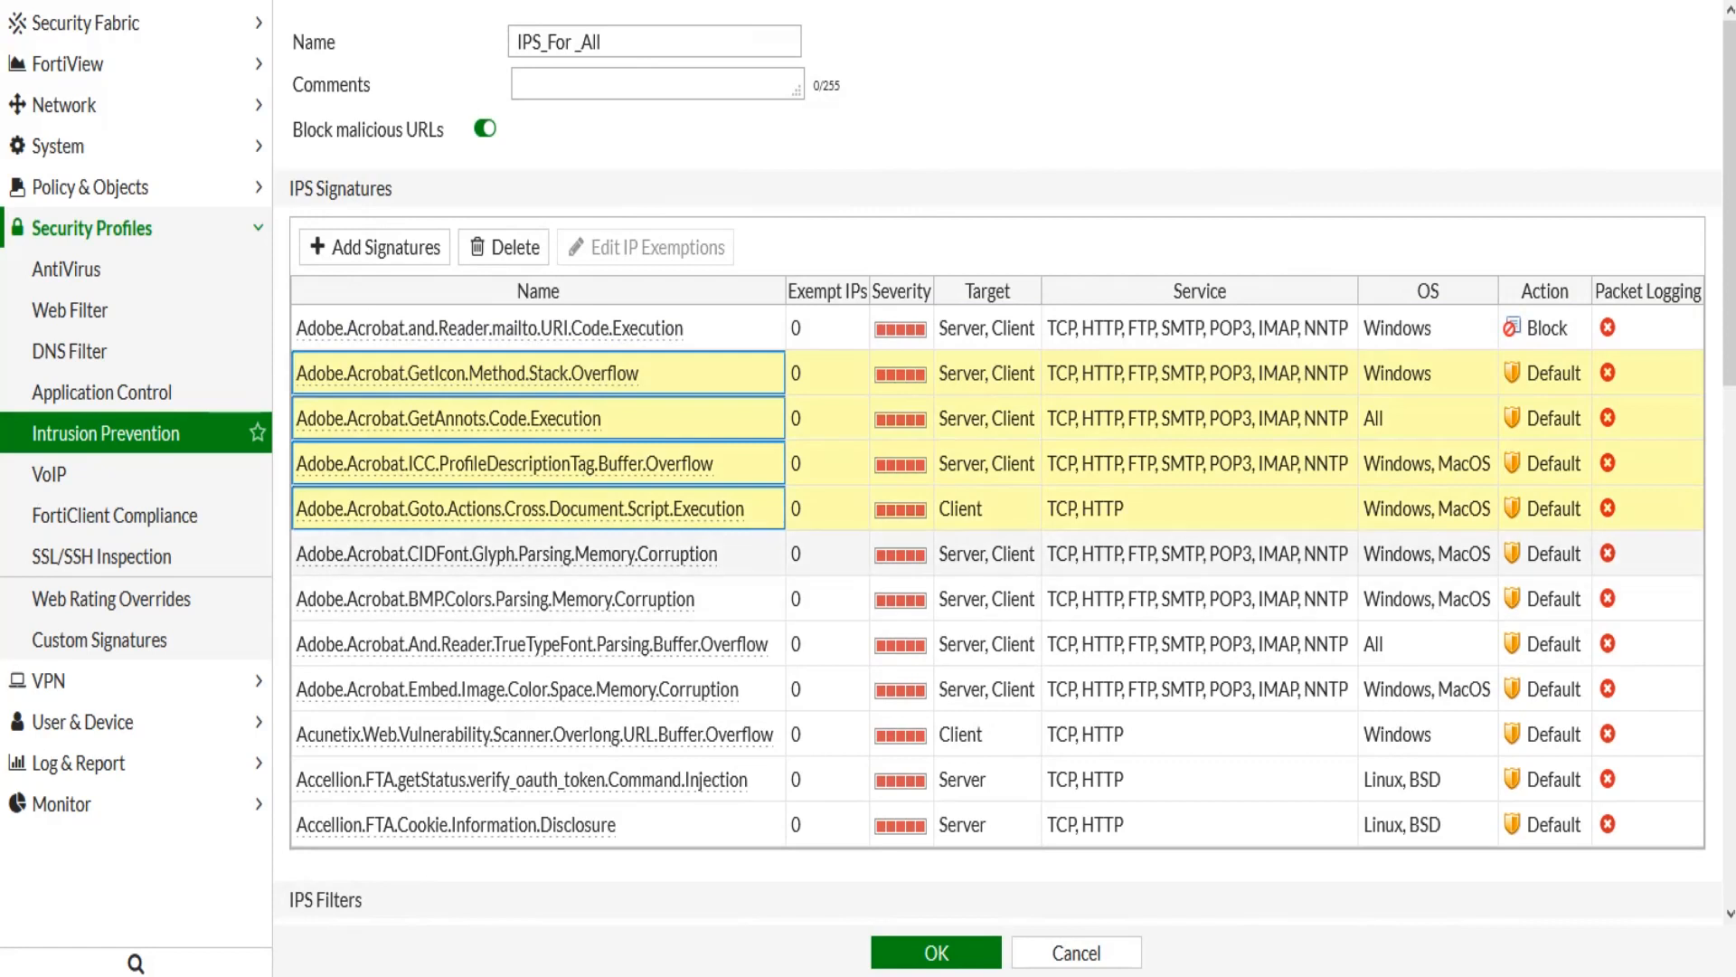
{"action": "left_click", "coordinate": [579, 554], "text": "ctrl"}
{"action": "left_click", "coordinate": [579, 599], "text": "ctrl"}
{"action": "left_click", "coordinate": [579, 690], "text": "ctrl"}
{"action": "left_click", "coordinate": [579, 735], "text": "ctrl"}
{"action": "left_click", "coordinate": [579, 645], "text": "ctrl"}
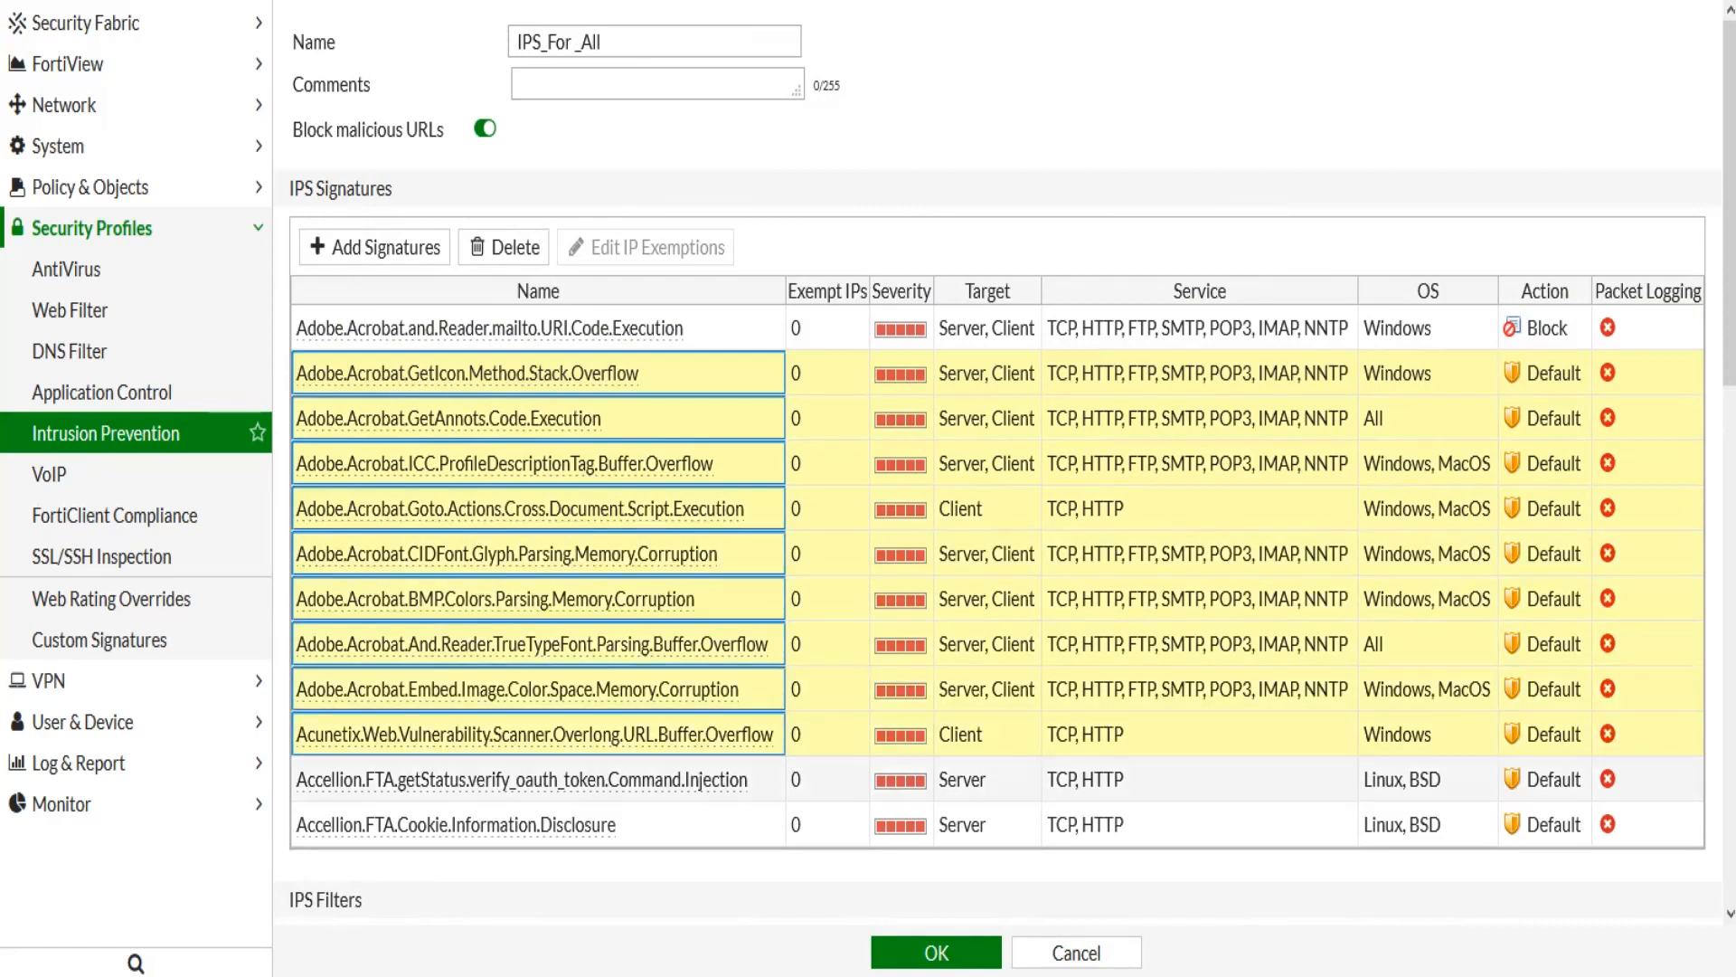
{"action": "left_click", "coordinate": [579, 781], "text": "ctrl"}
{"action": "left_click", "coordinate": [579, 825], "text": "ctrl"}
{"action": "right_click", "coordinate": [1528, 499]}
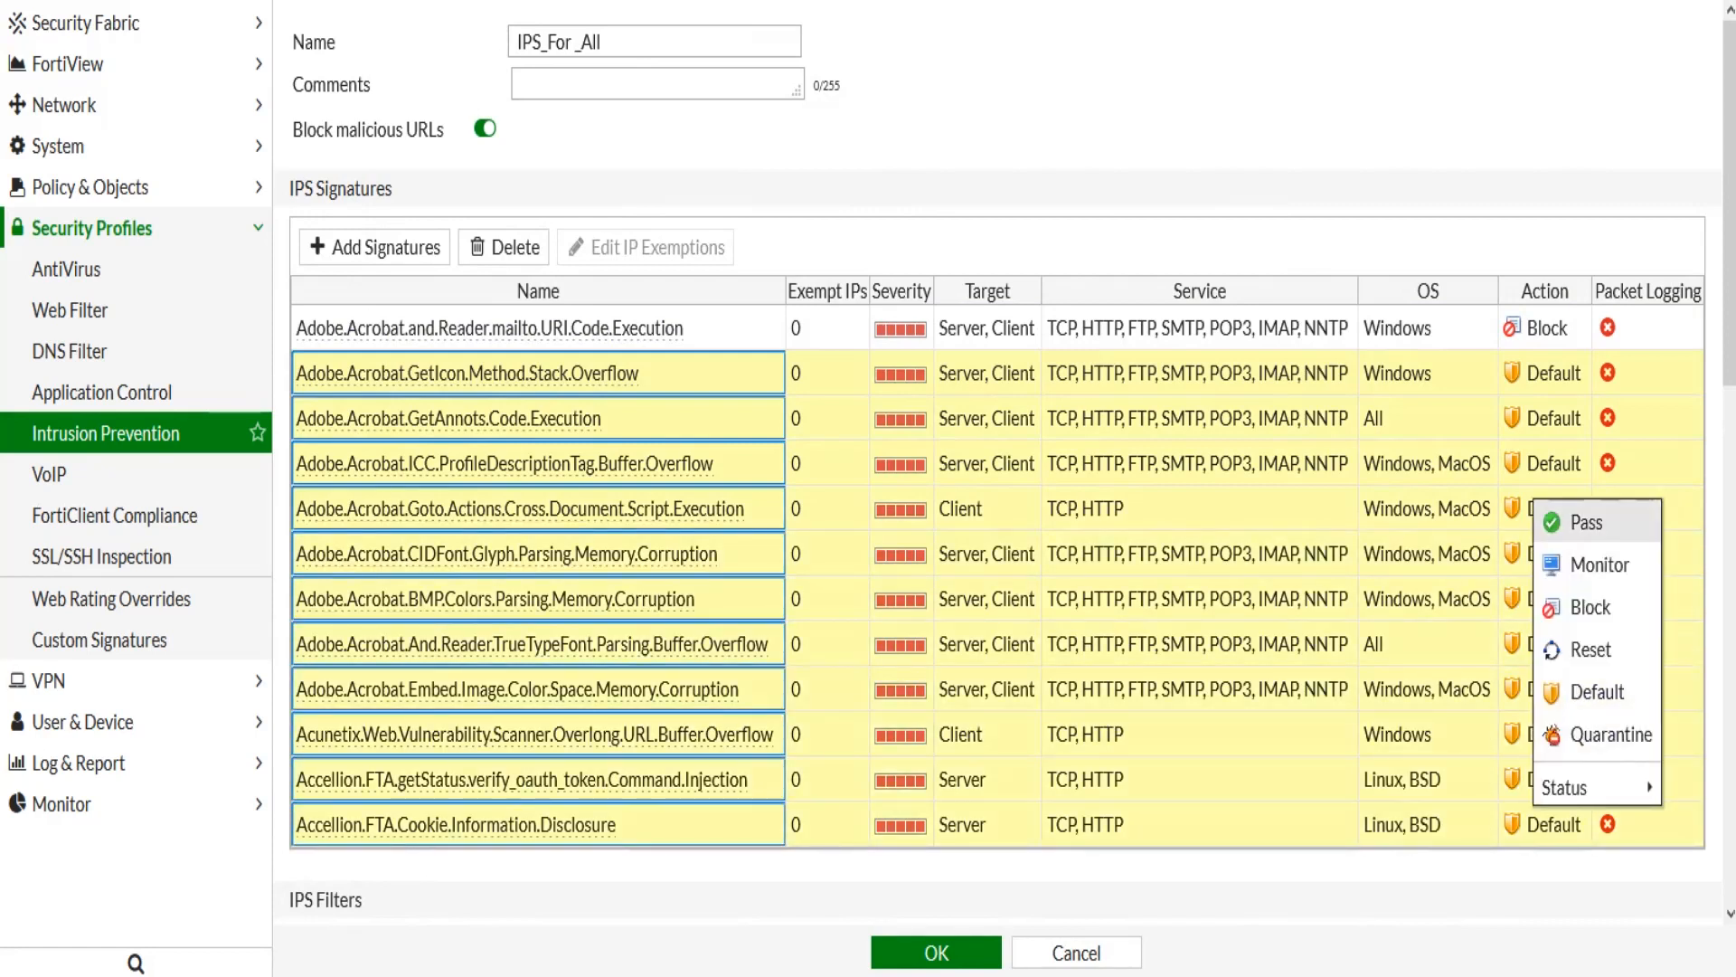
{"action": "left_click", "coordinate": [1574, 605]}
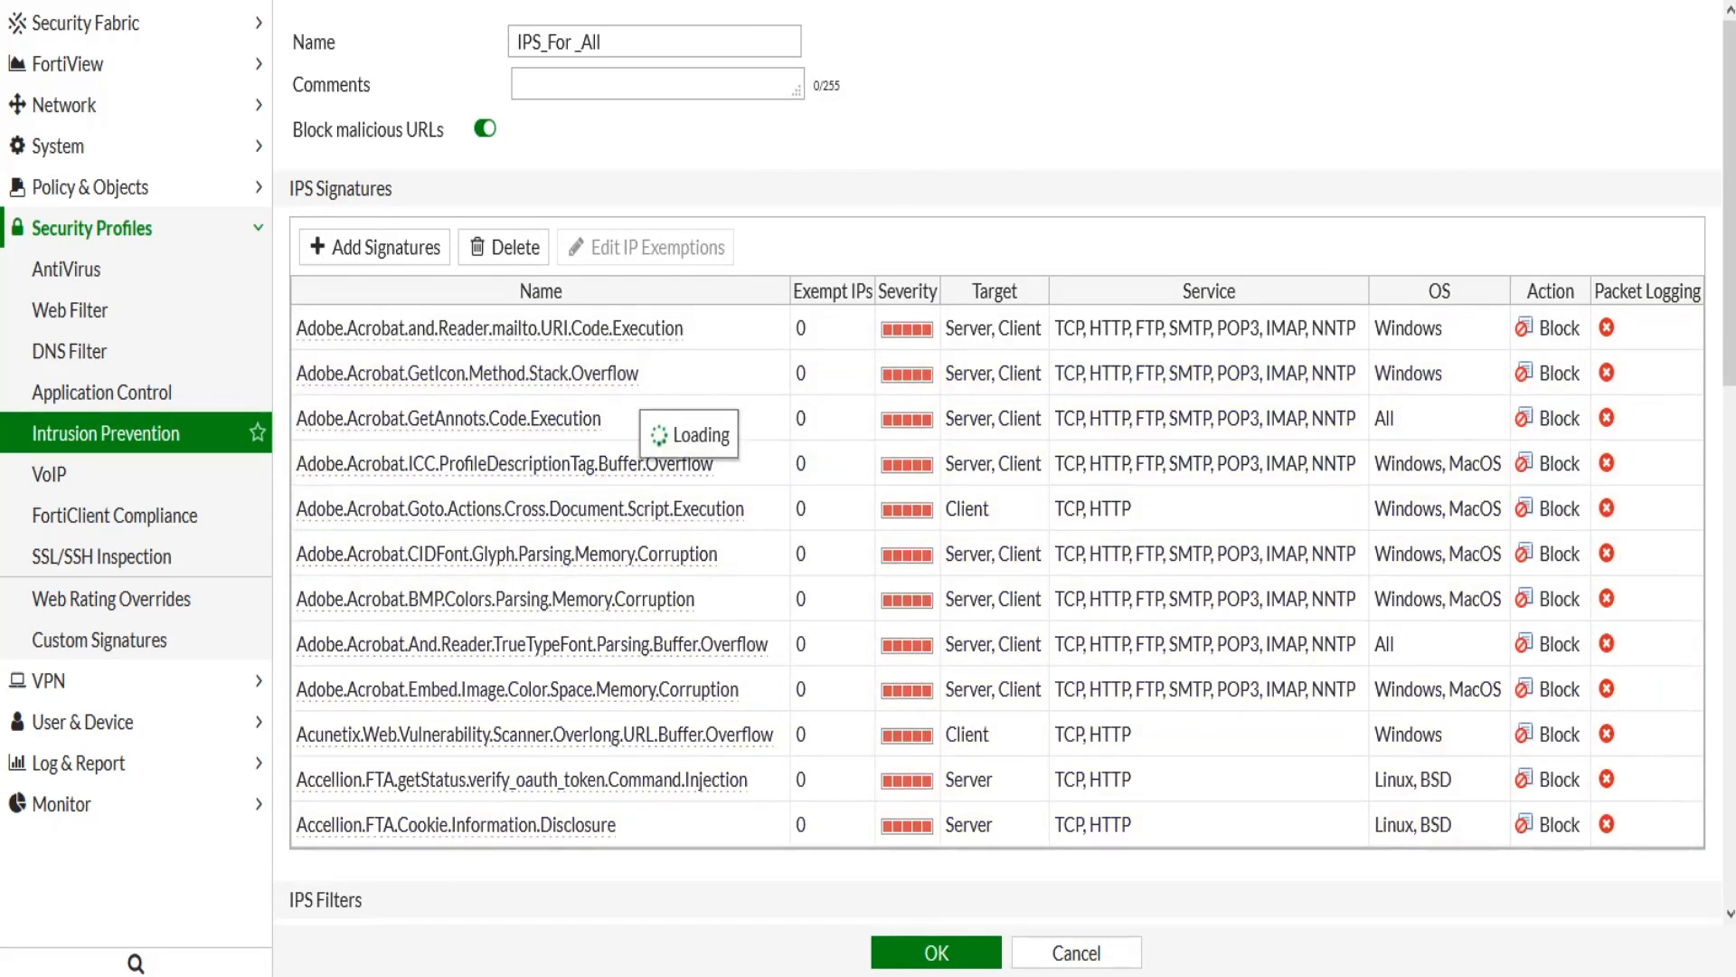
{"action": "scroll", "coordinate": [995, 463], "scroll_direction": "down", "scroll_amount": 5}
{"action": "left_click", "coordinate": [356, 367]}
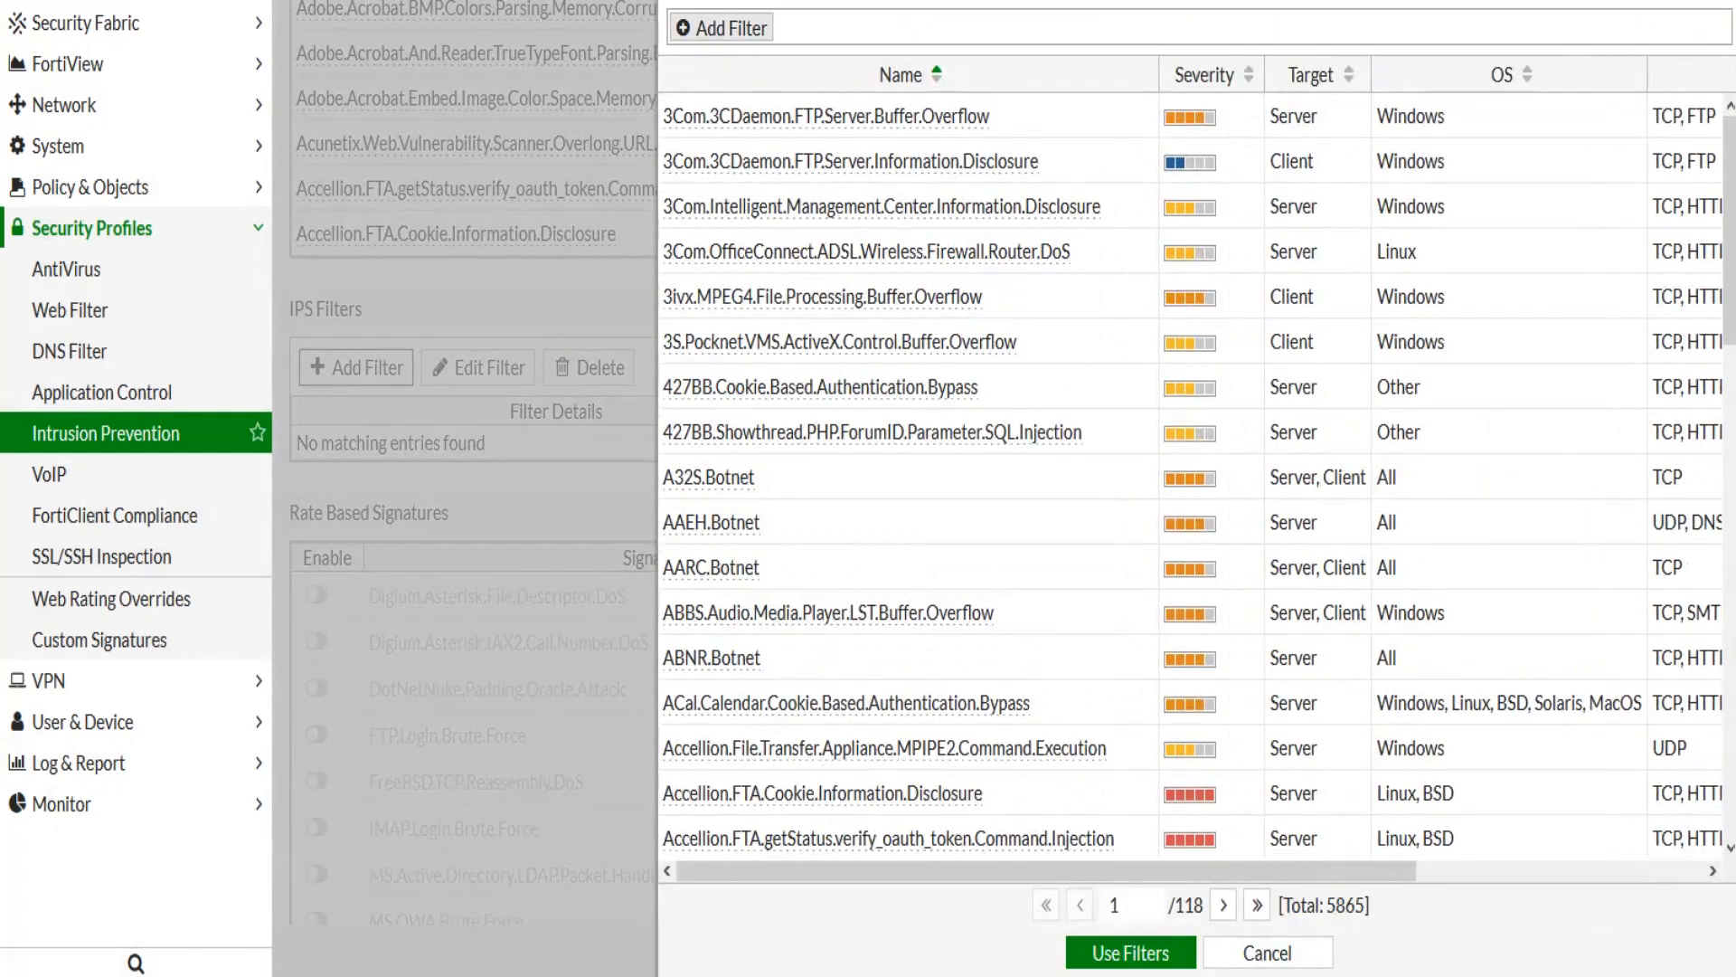
Add a Critical severity IPS filter with action Block.
{"action": "left_click", "coordinate": [721, 28]}
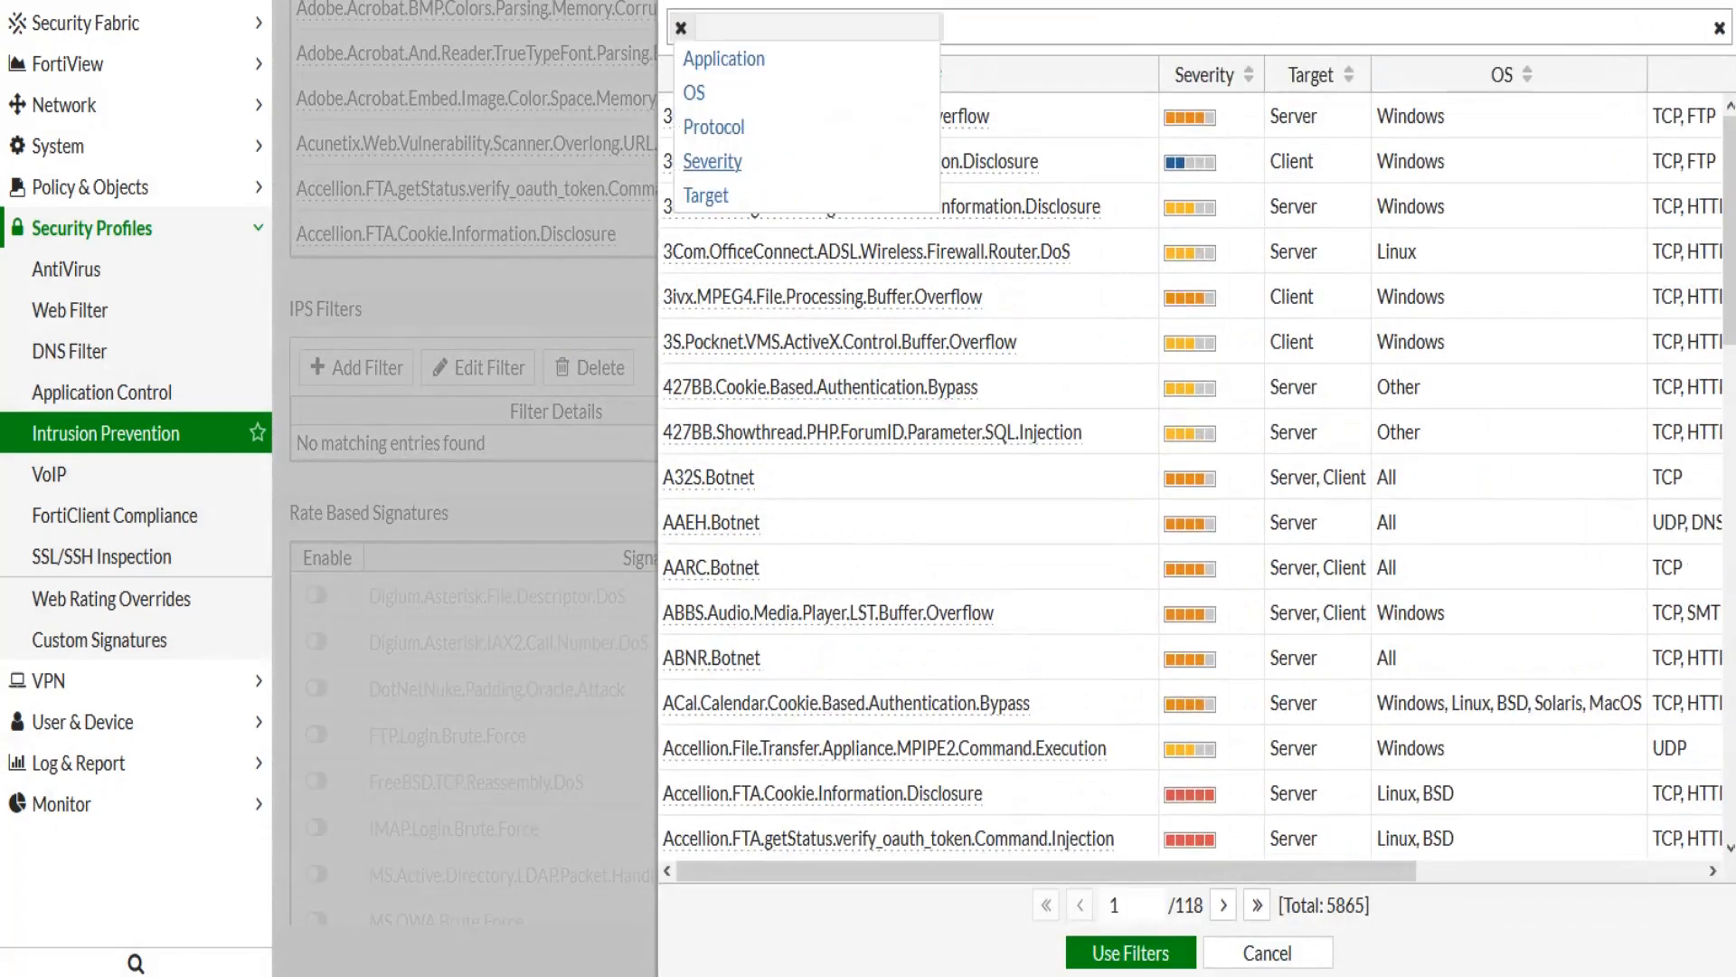
{"action": "left_click", "coordinate": [713, 161]}
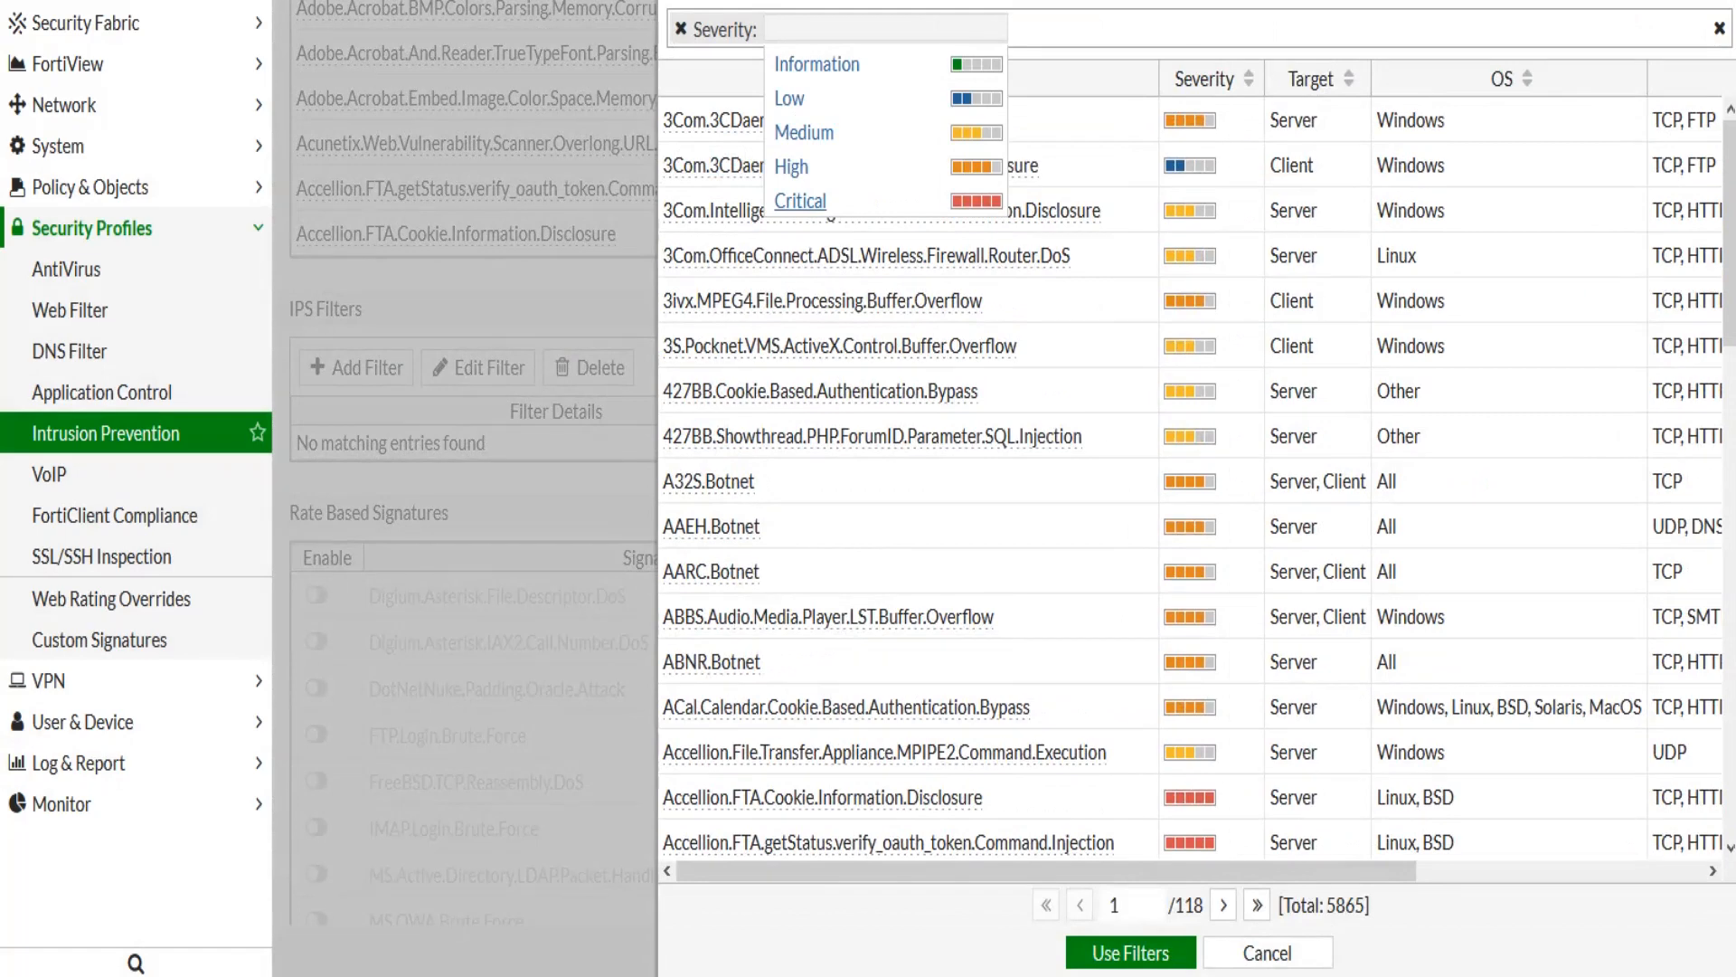
{"action": "left_click", "coordinate": [800, 200]}
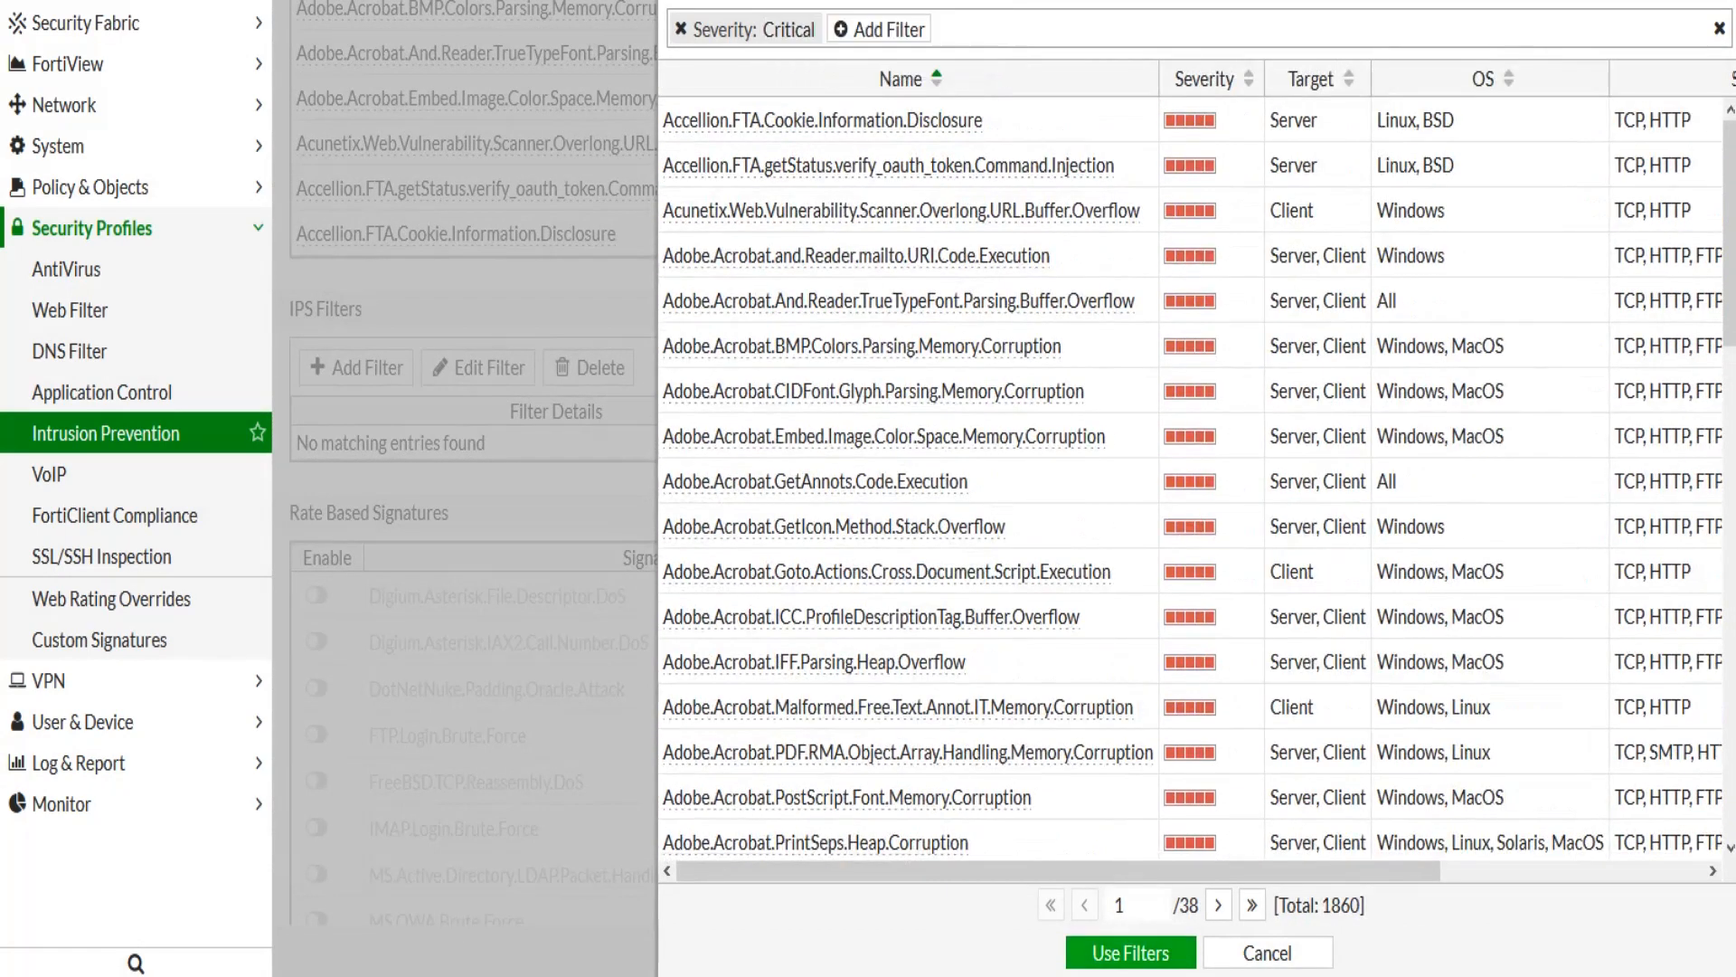
{"action": "left_click", "coordinate": [1130, 952]}
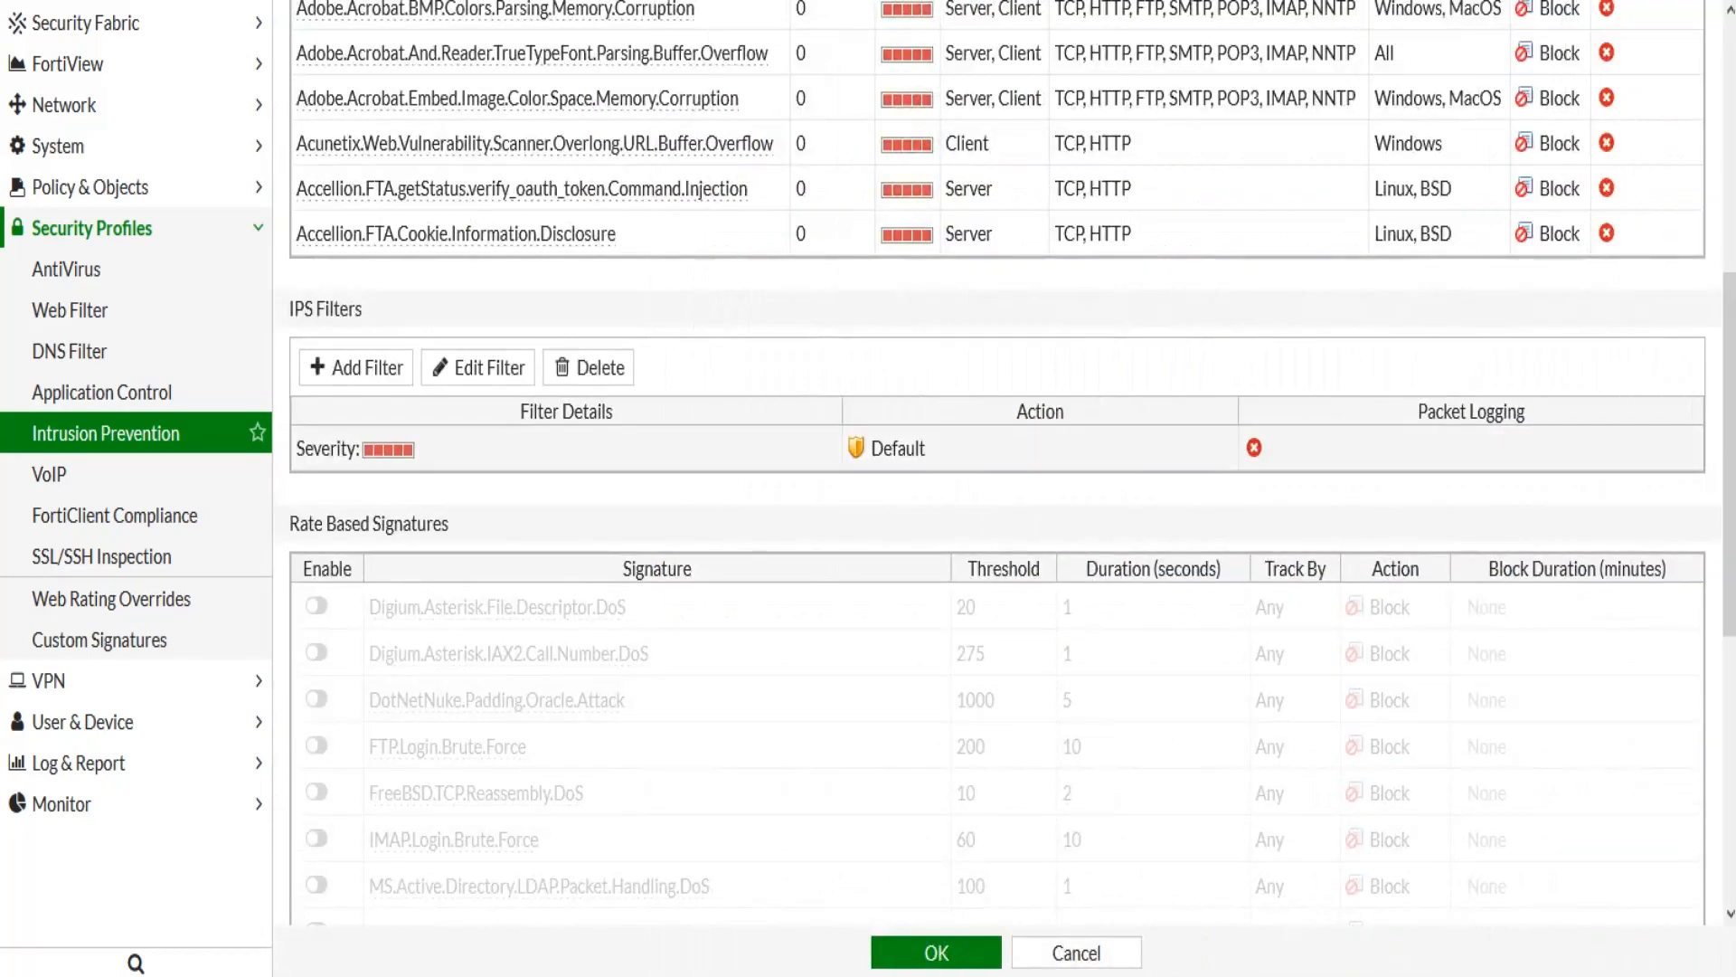
{"action": "right_click", "coordinate": [984, 452]}
{"action": "left_click", "coordinate": [1027, 563]}
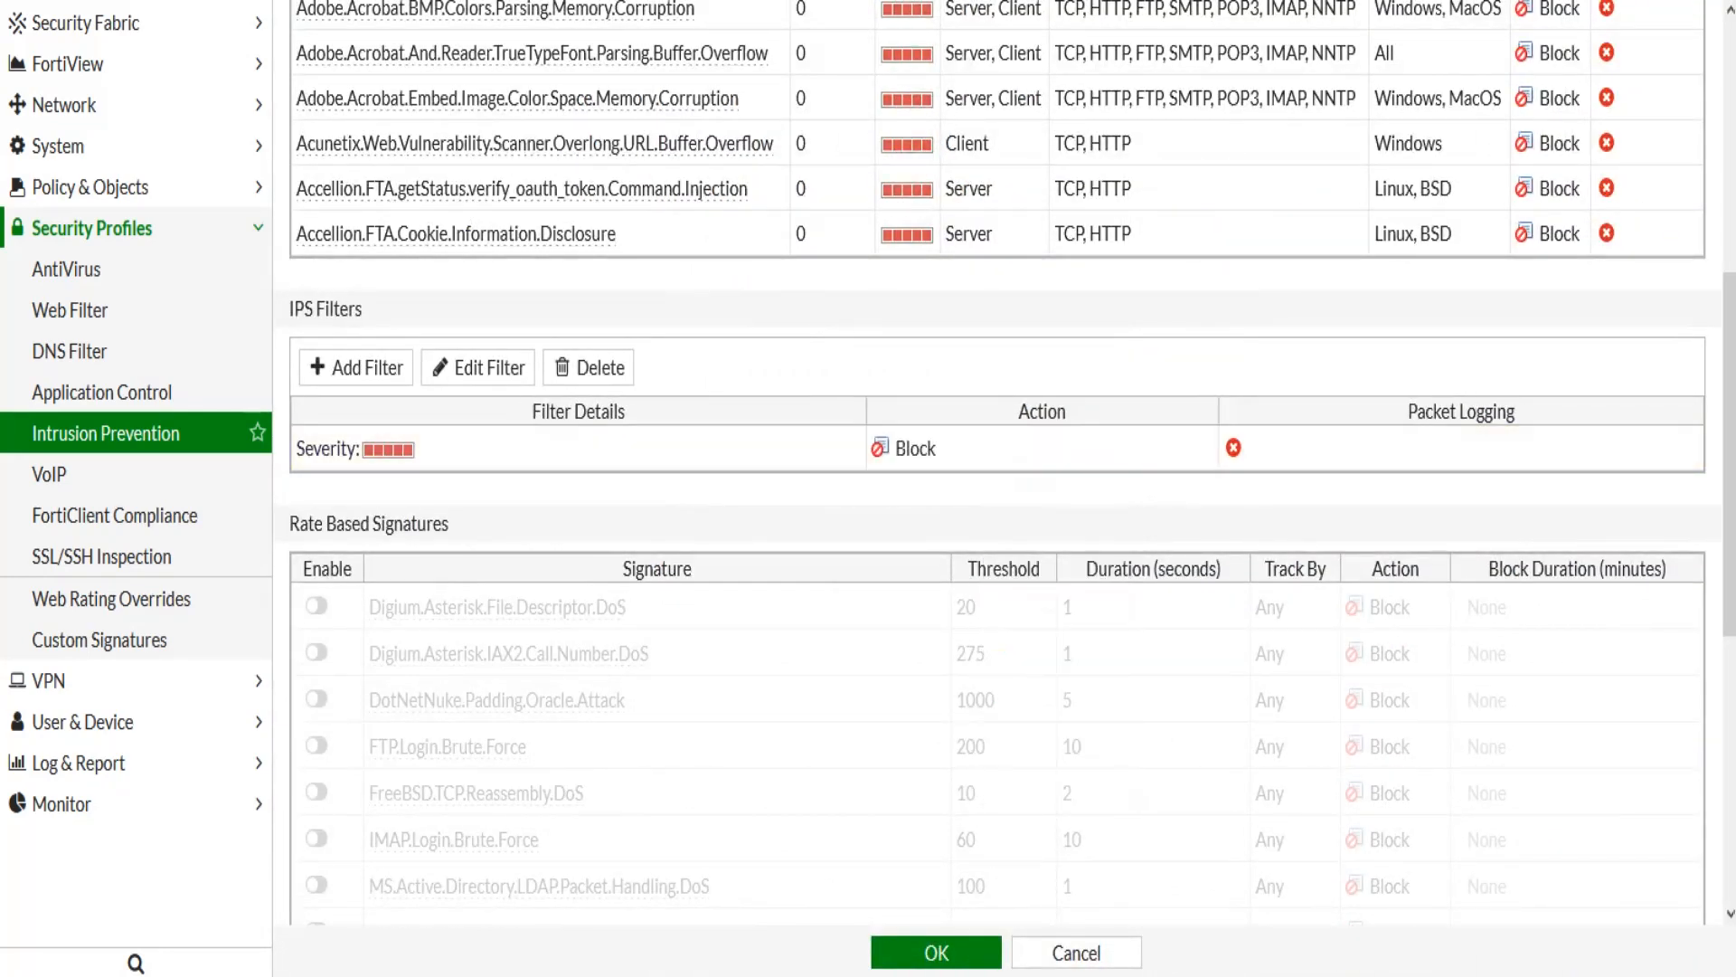
Add an Information severity IPS filter with action Pass.
{"action": "left_click", "coordinate": [356, 368]}
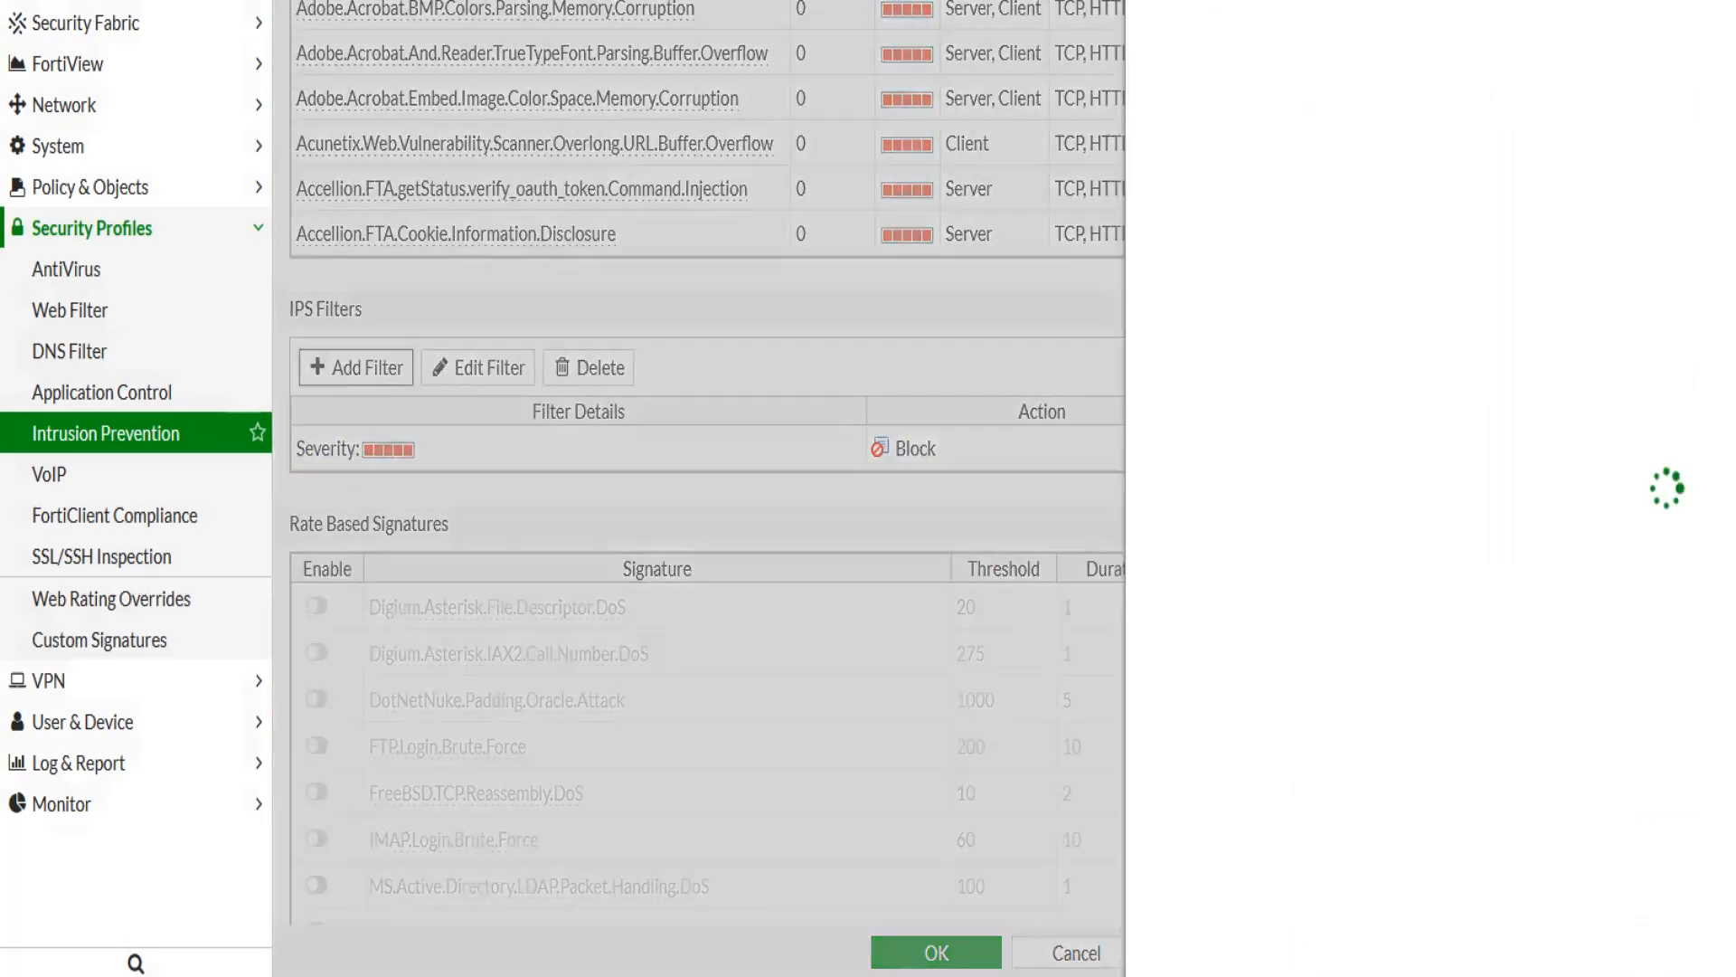
{"action": "left_click", "coordinate": [721, 28]}
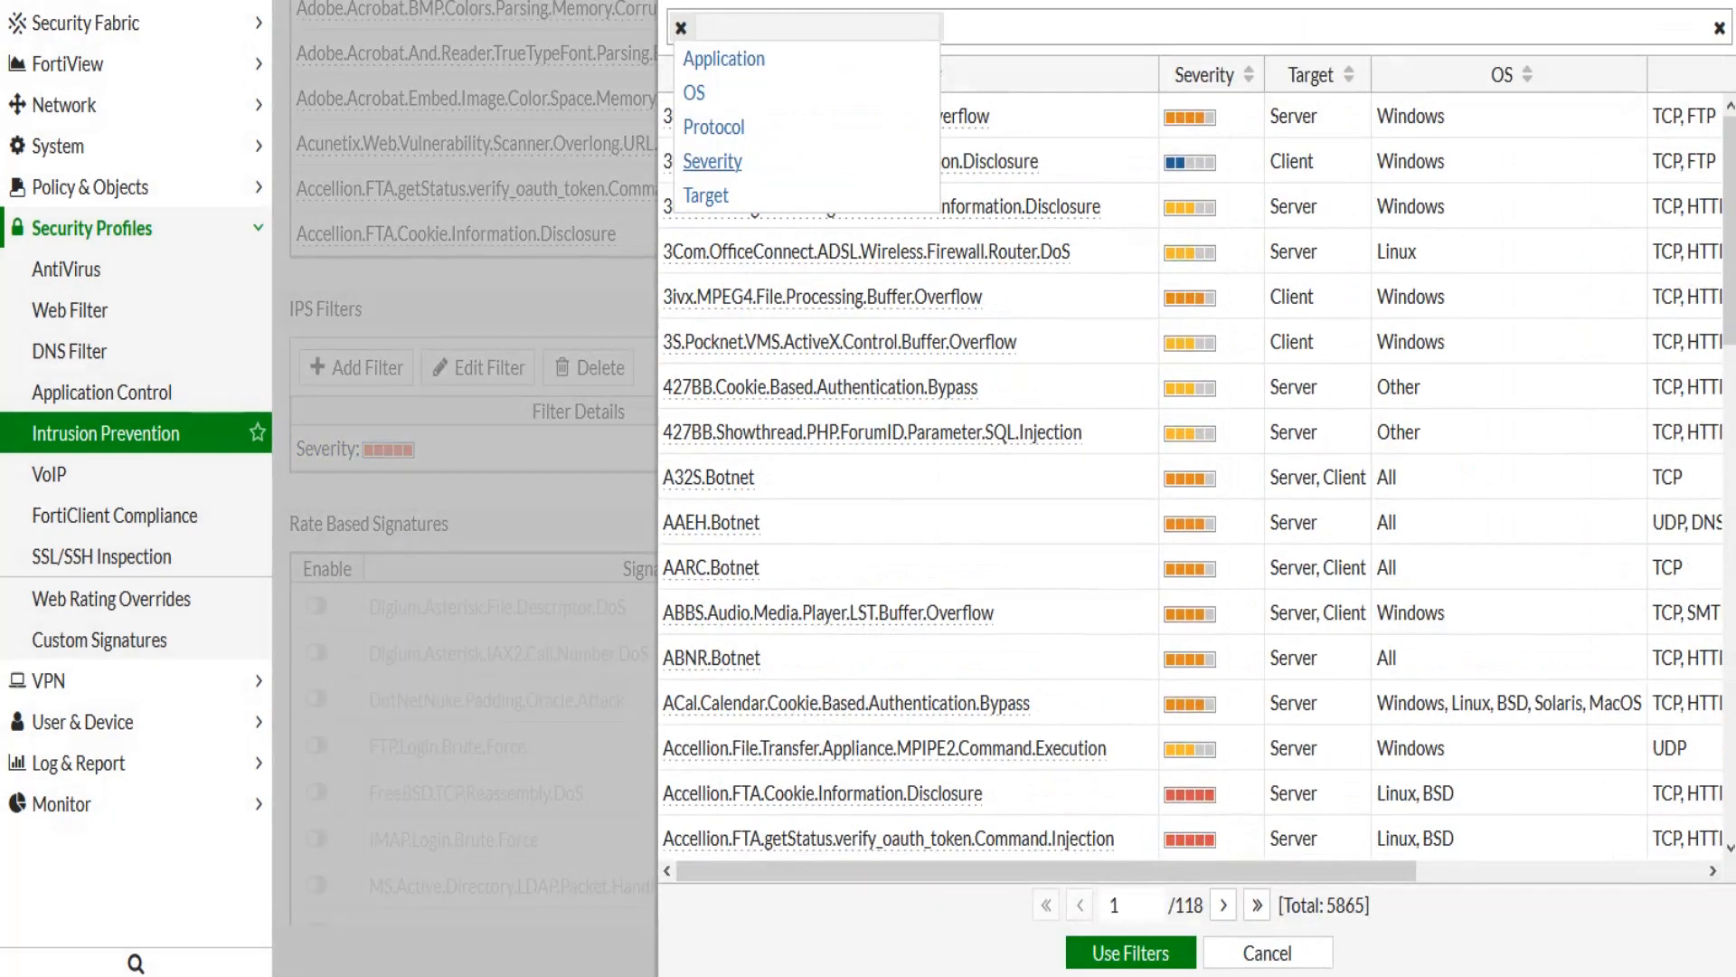
{"action": "left_click", "coordinate": [717, 159]}
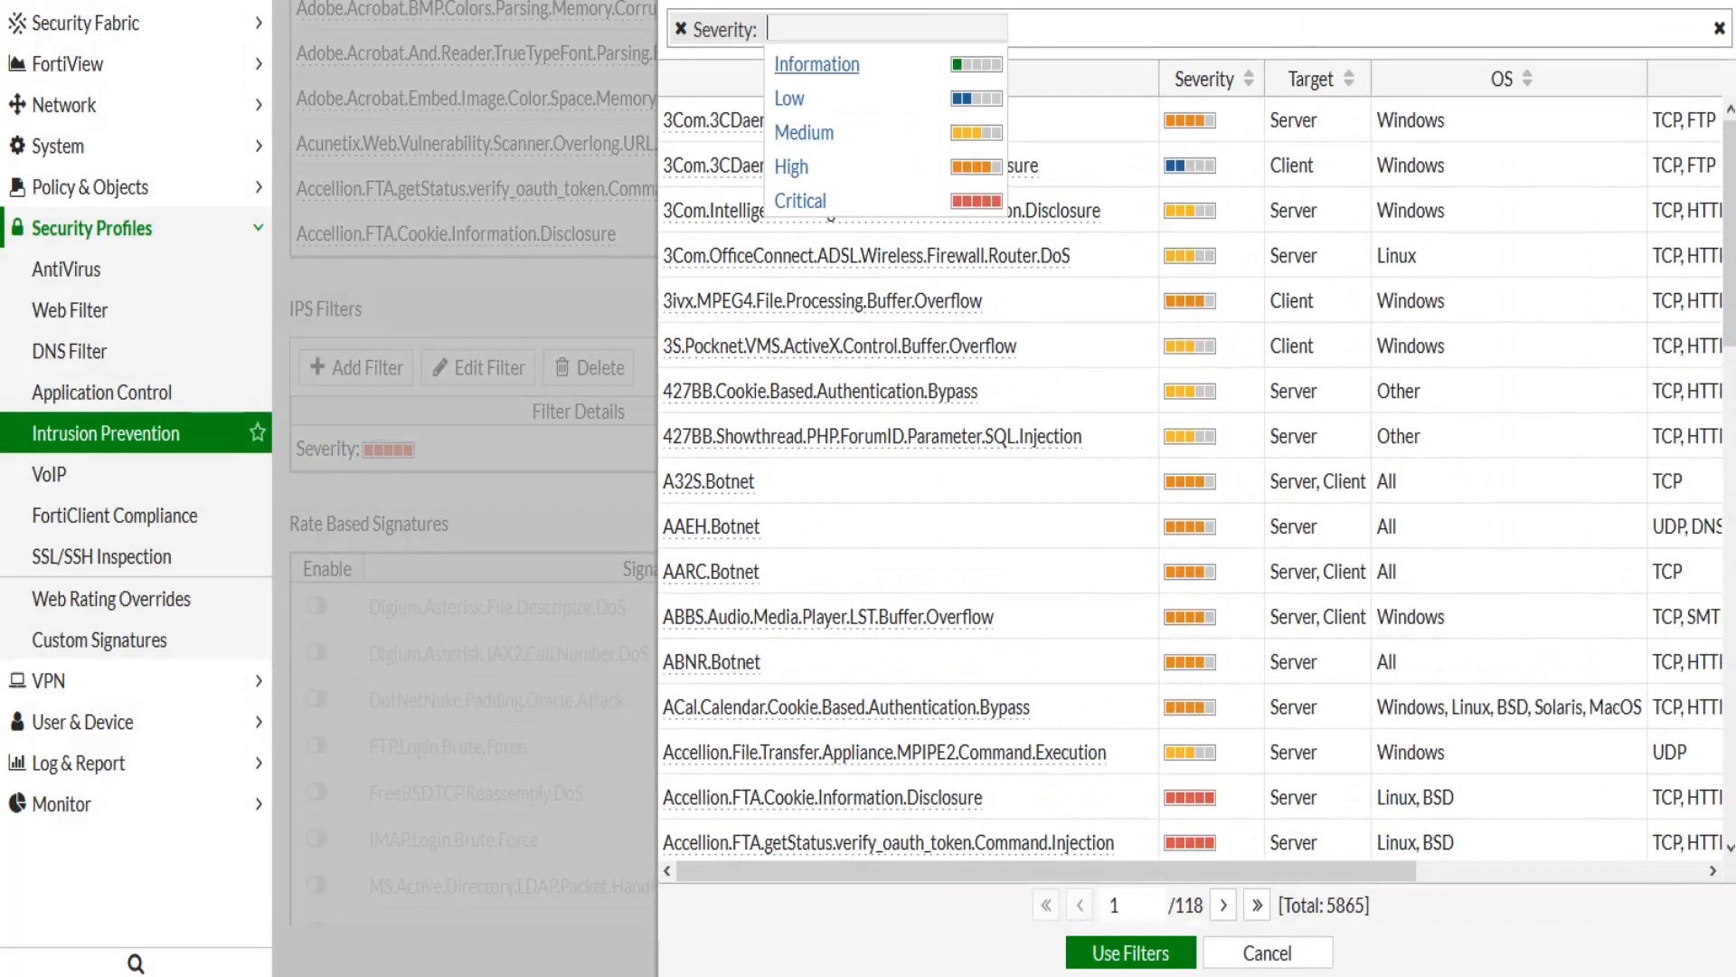
{"action": "left_click", "coordinate": [817, 63]}
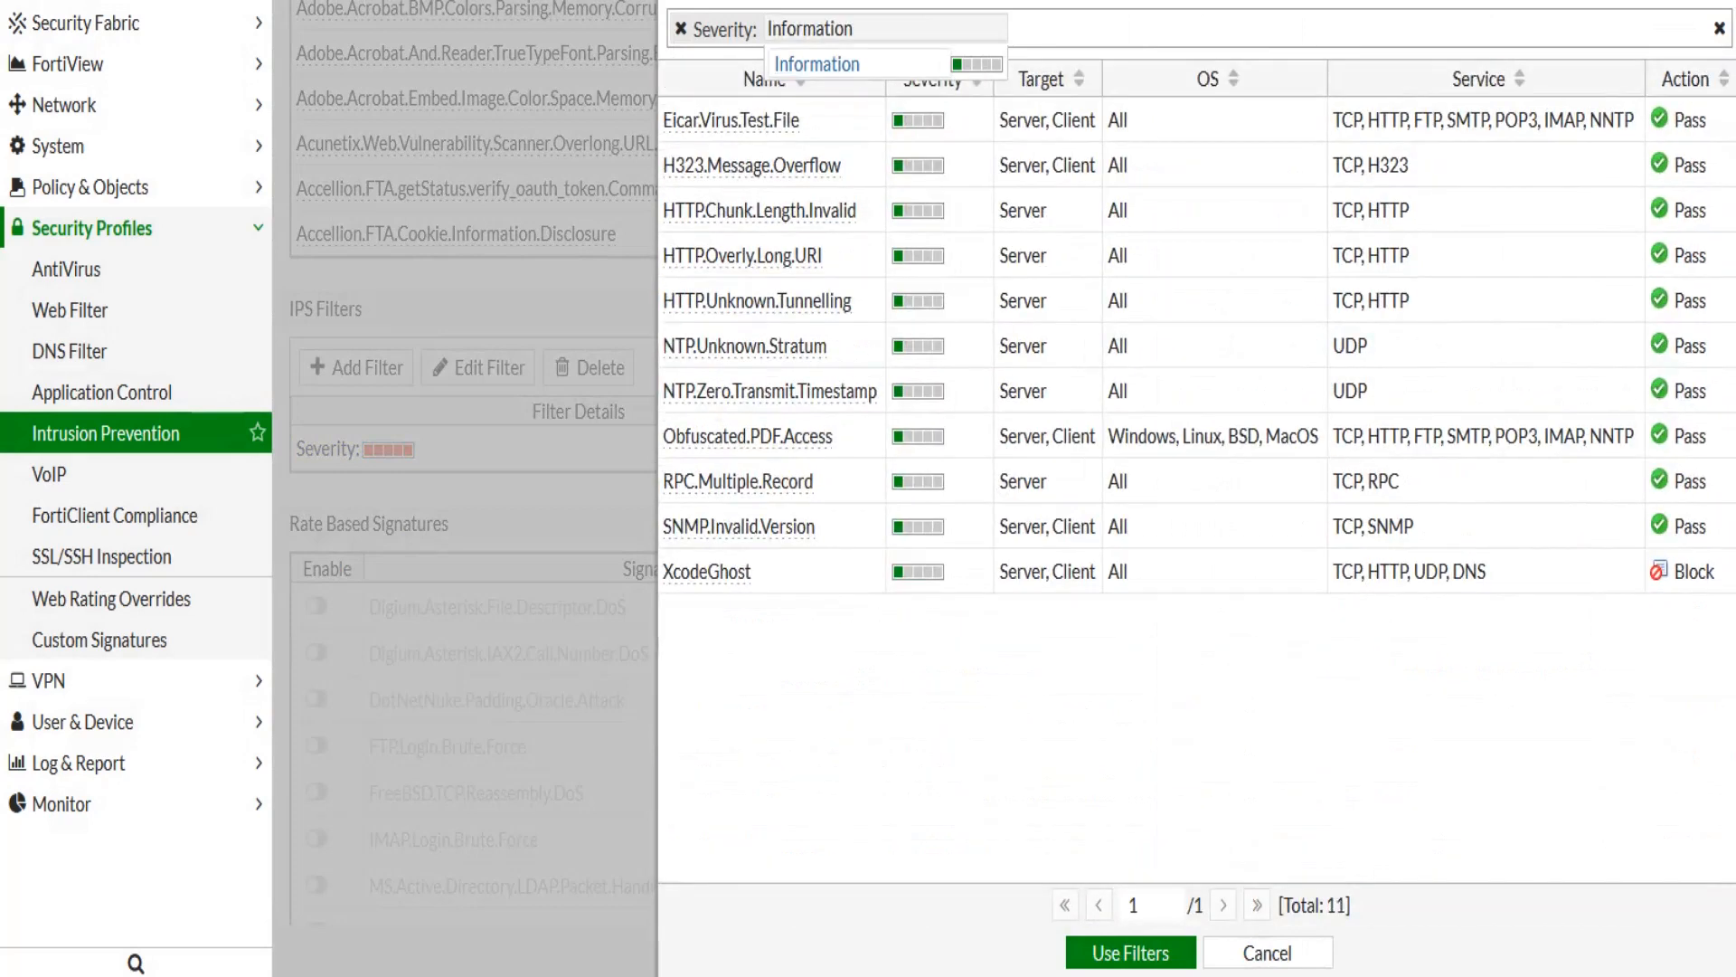
{"action": "left_click", "coordinate": [1130, 952]}
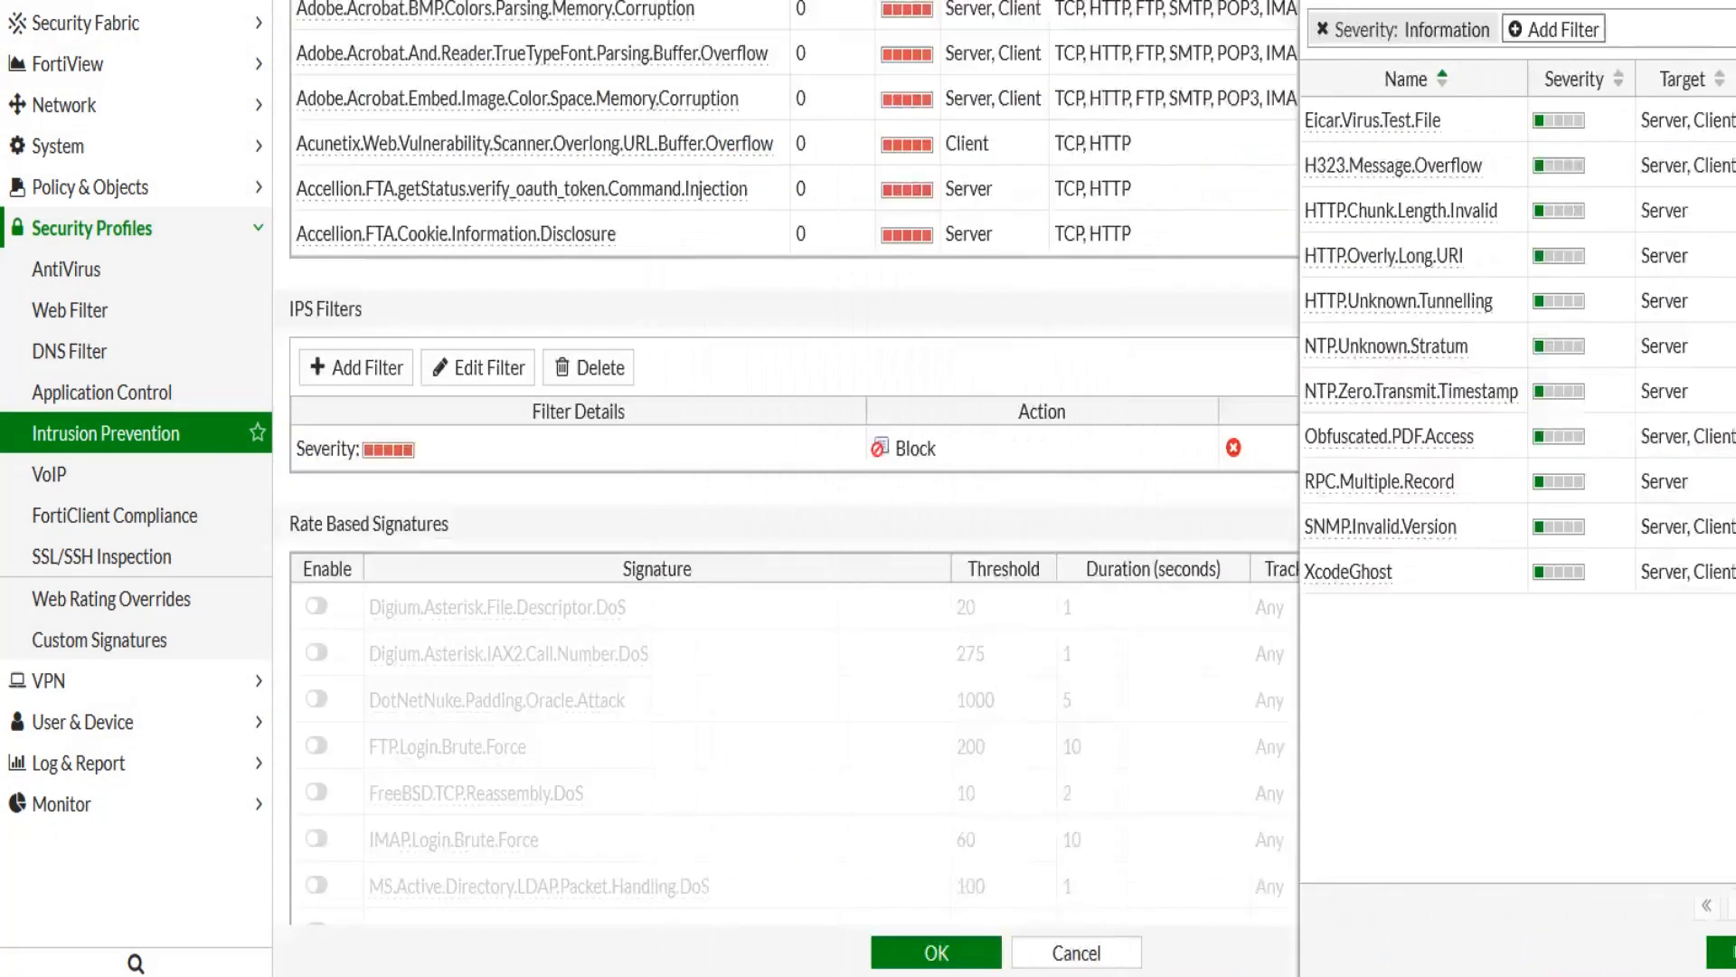
{"action": "right_click", "coordinate": [1035, 496]}
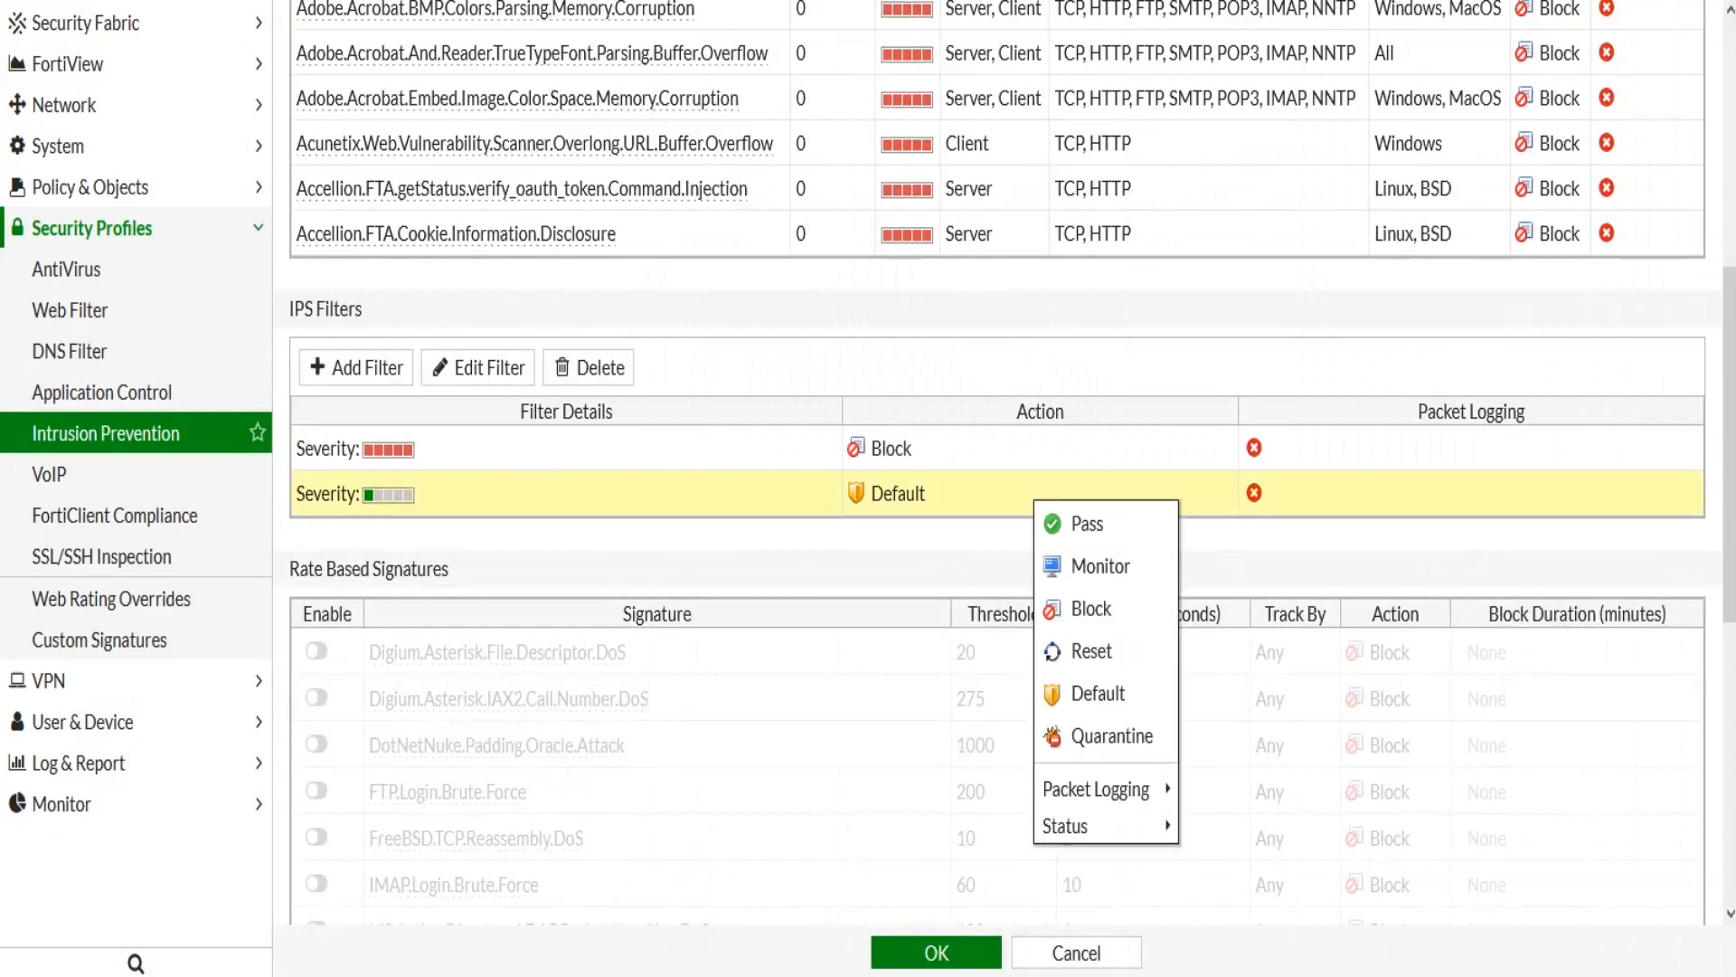
{"action": "left_click", "coordinate": [1087, 523]}
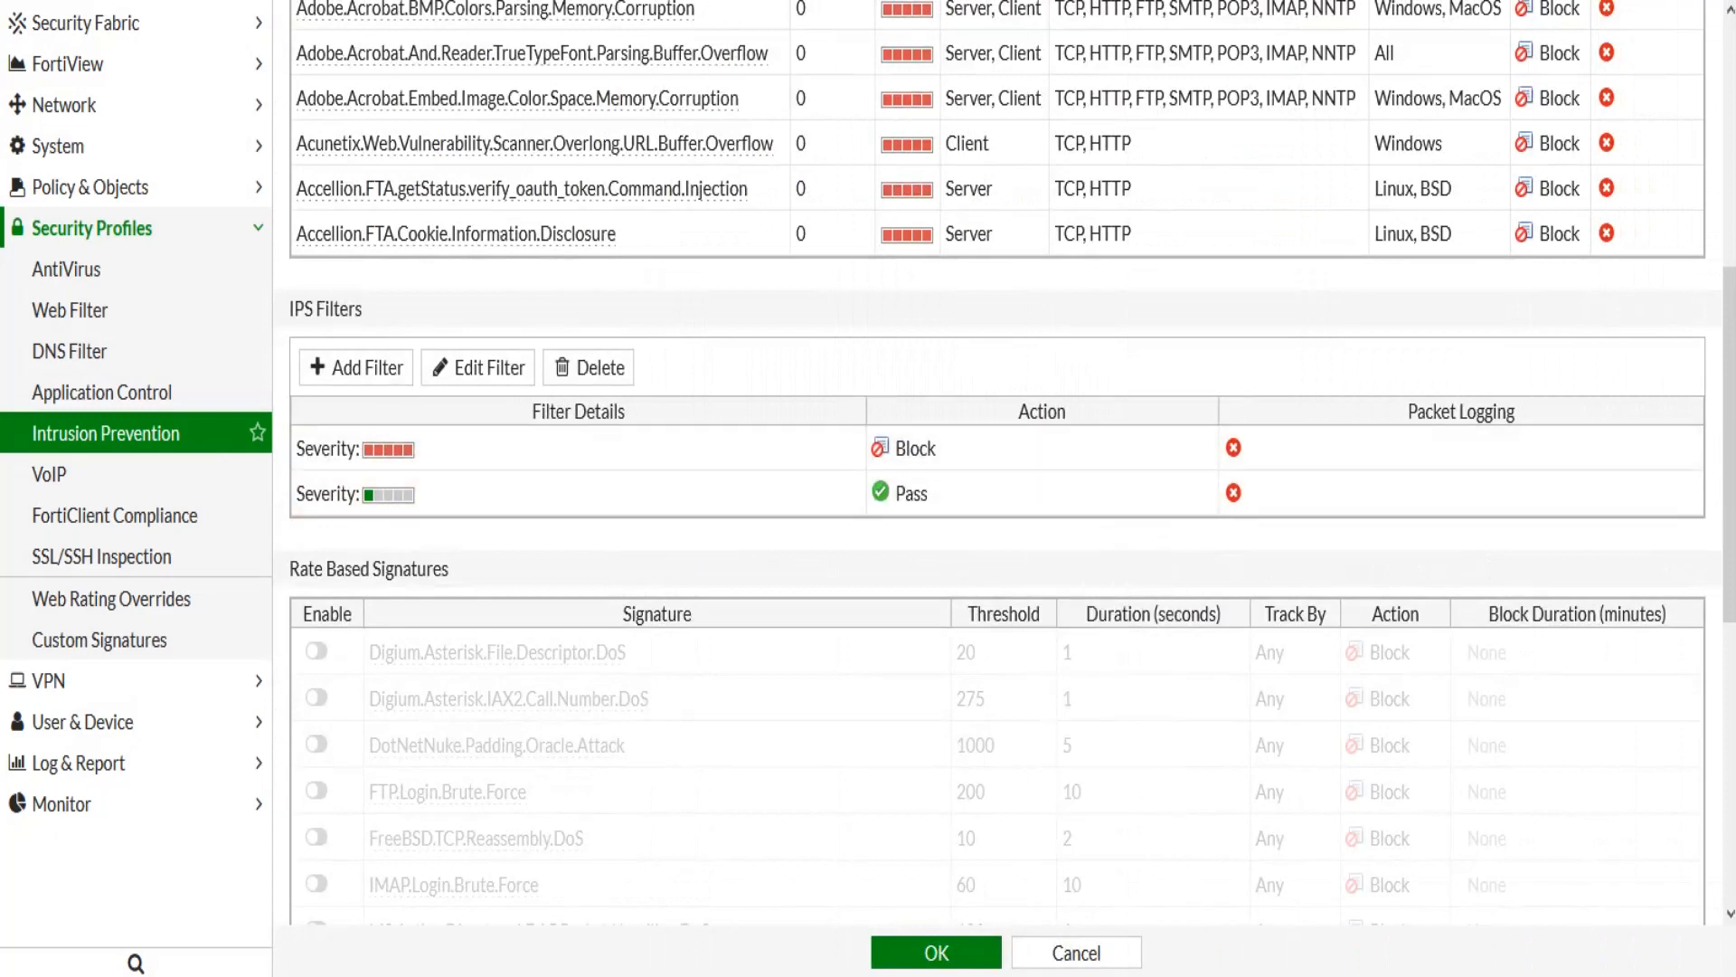
Add a High severity IPS filter with action Block.
{"action": "left_click", "coordinate": [357, 368]}
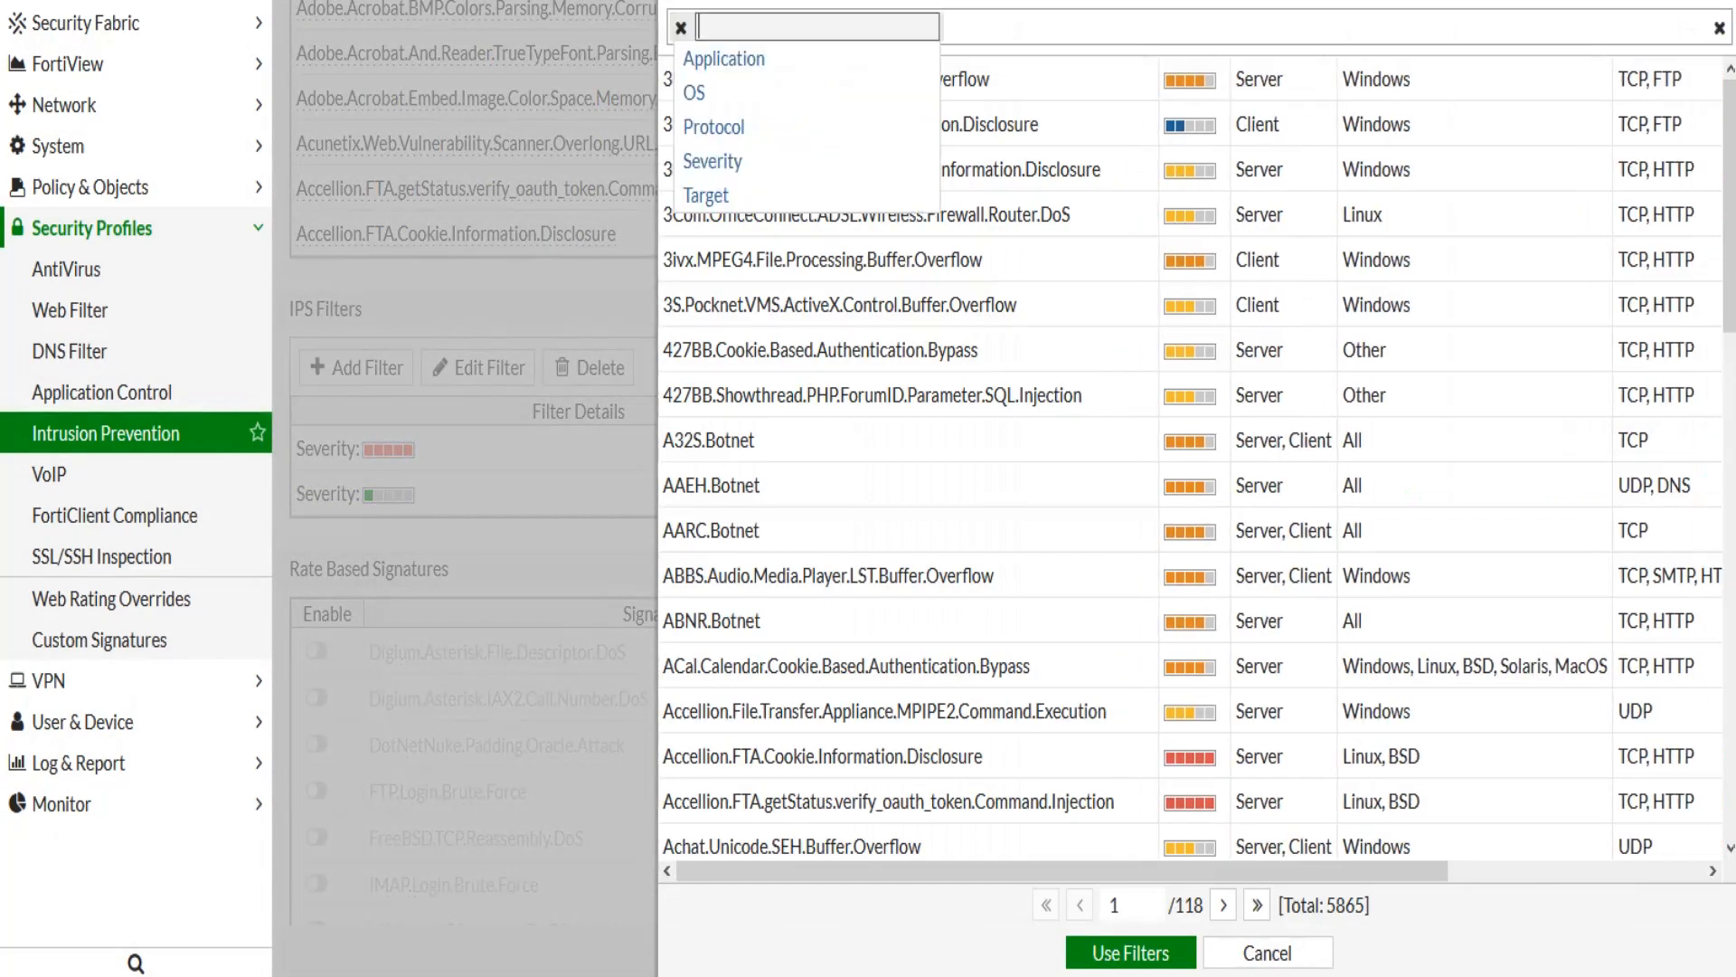
{"action": "left_click", "coordinate": [712, 161]}
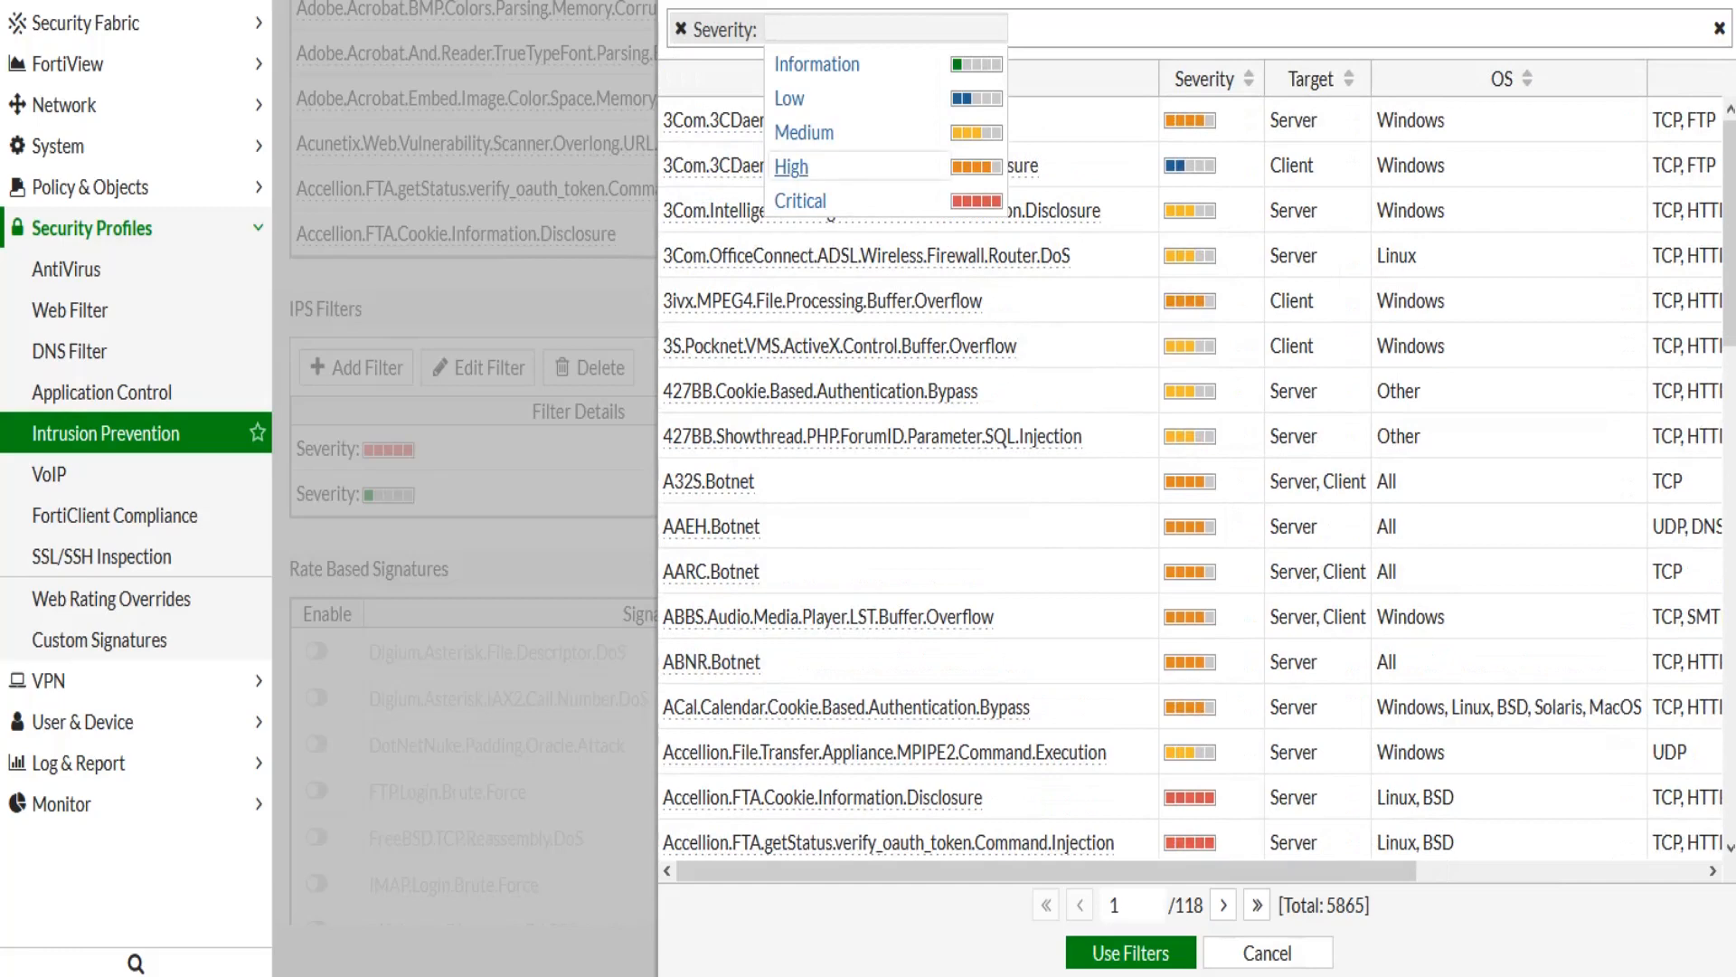
{"action": "type", "text": "High"}
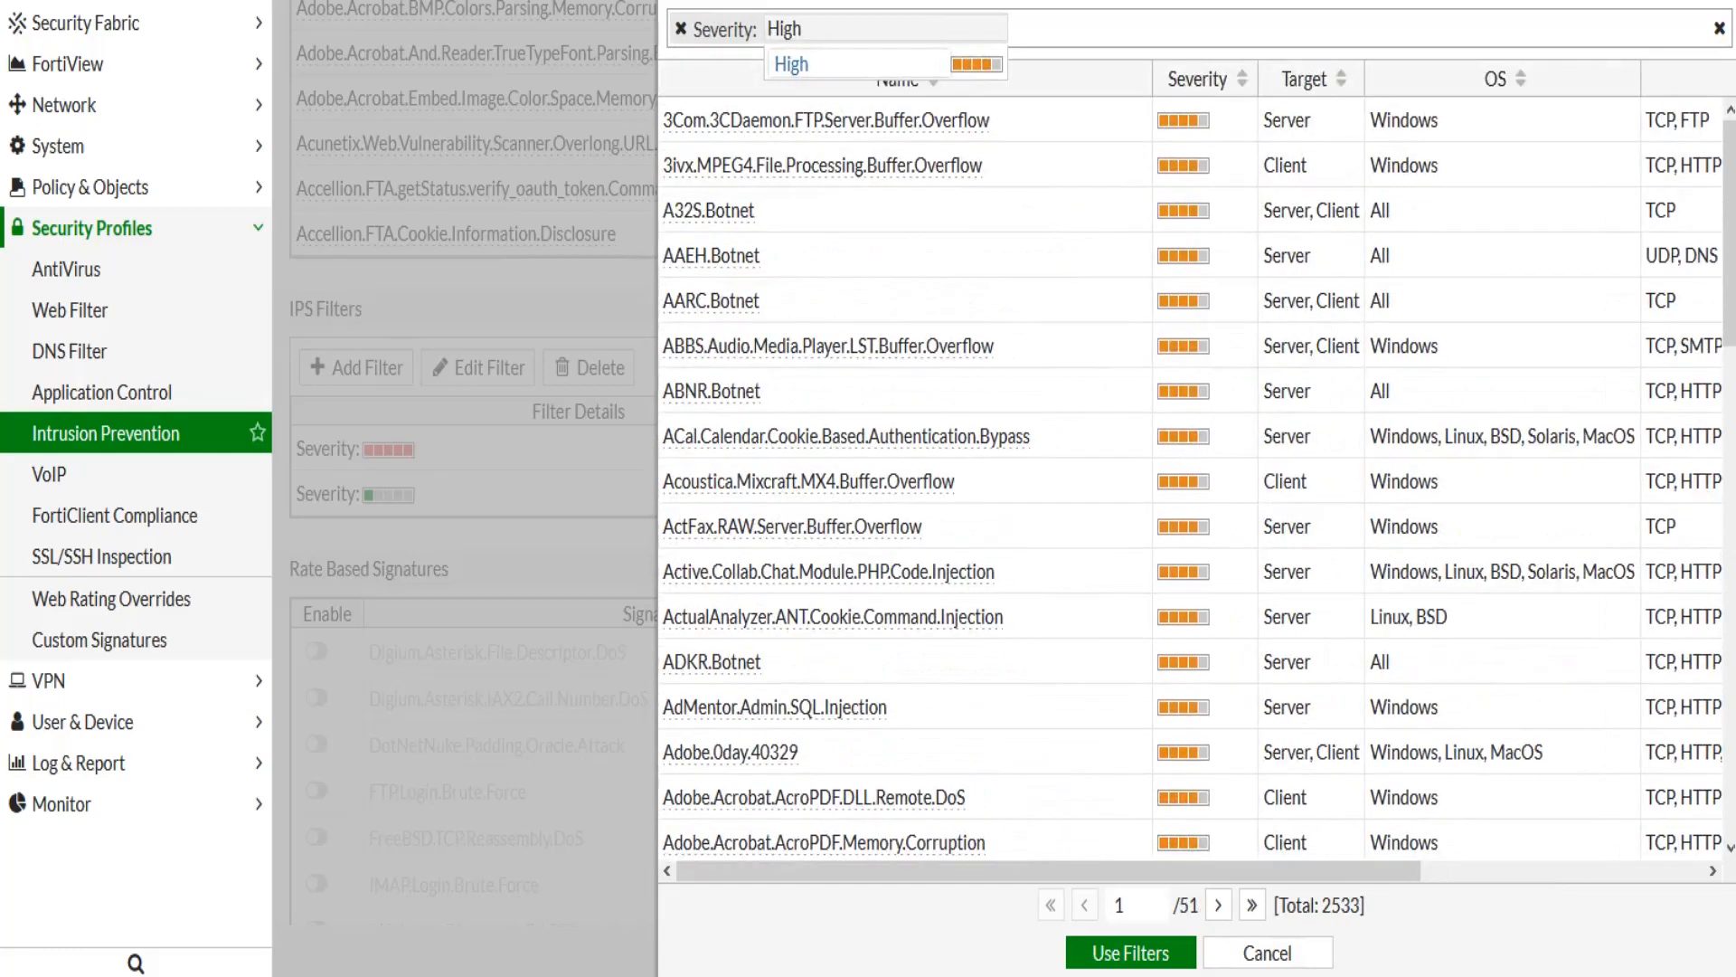
{"action": "key", "text": "Return"}
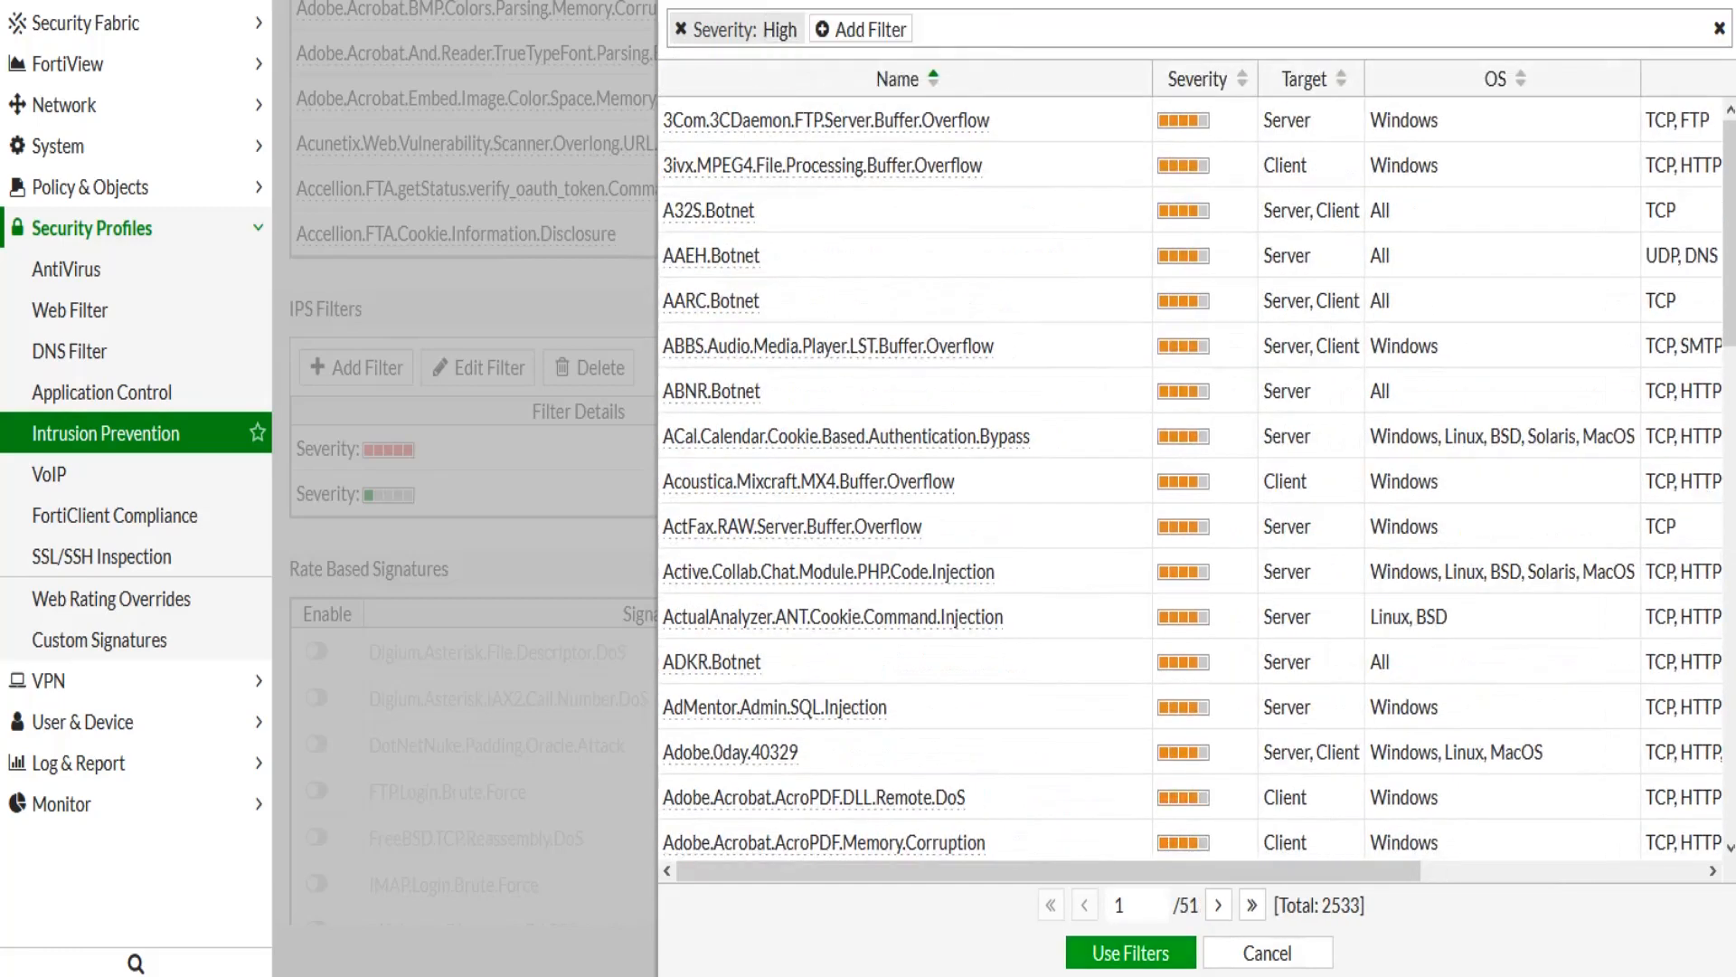
{"action": "left_click", "coordinate": [1131, 952]}
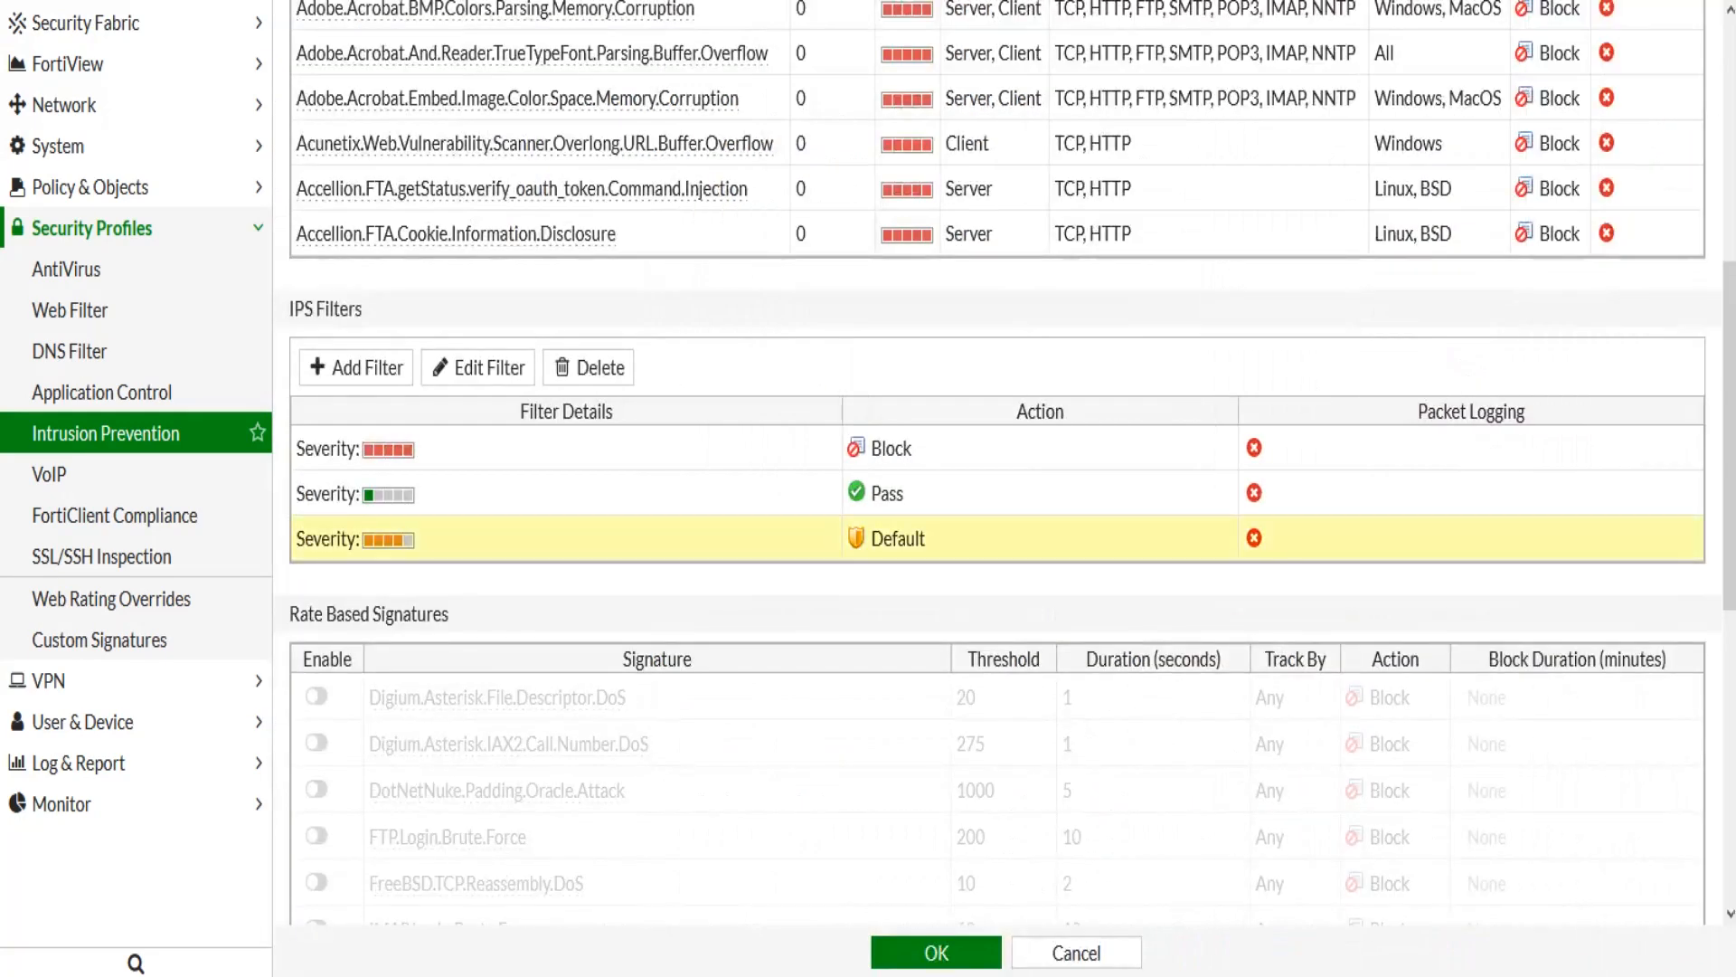
{"action": "right_click", "coordinate": [1004, 540]}
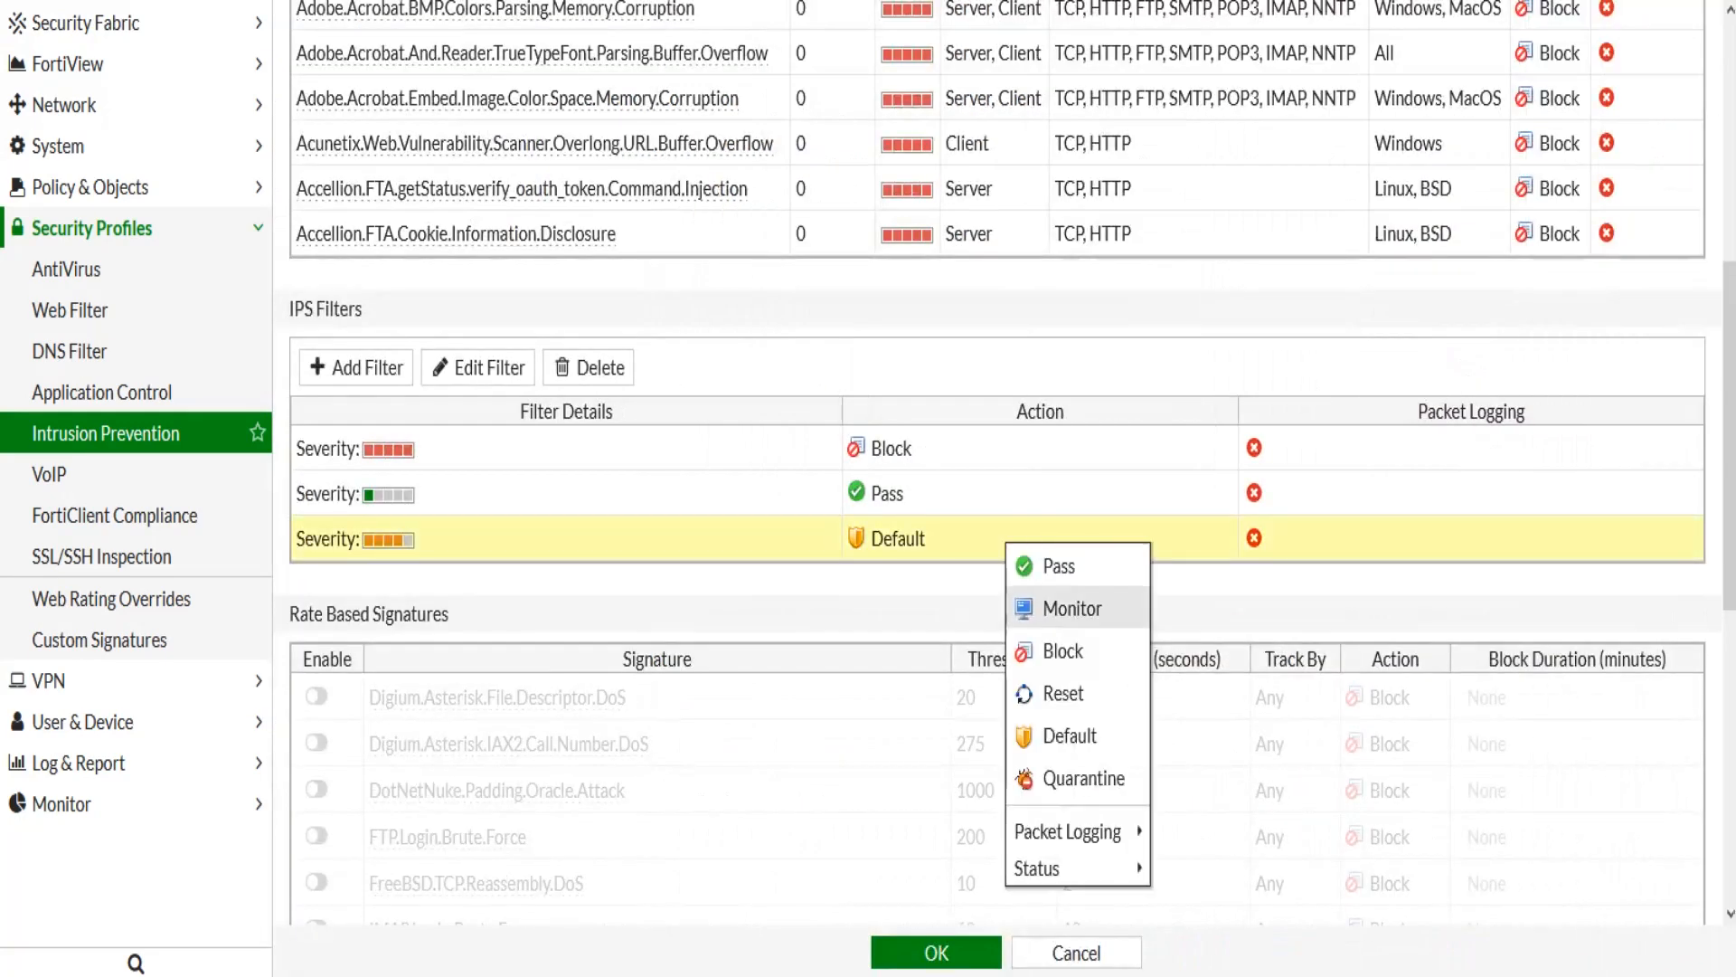
{"action": "left_click", "coordinate": [1058, 649]}
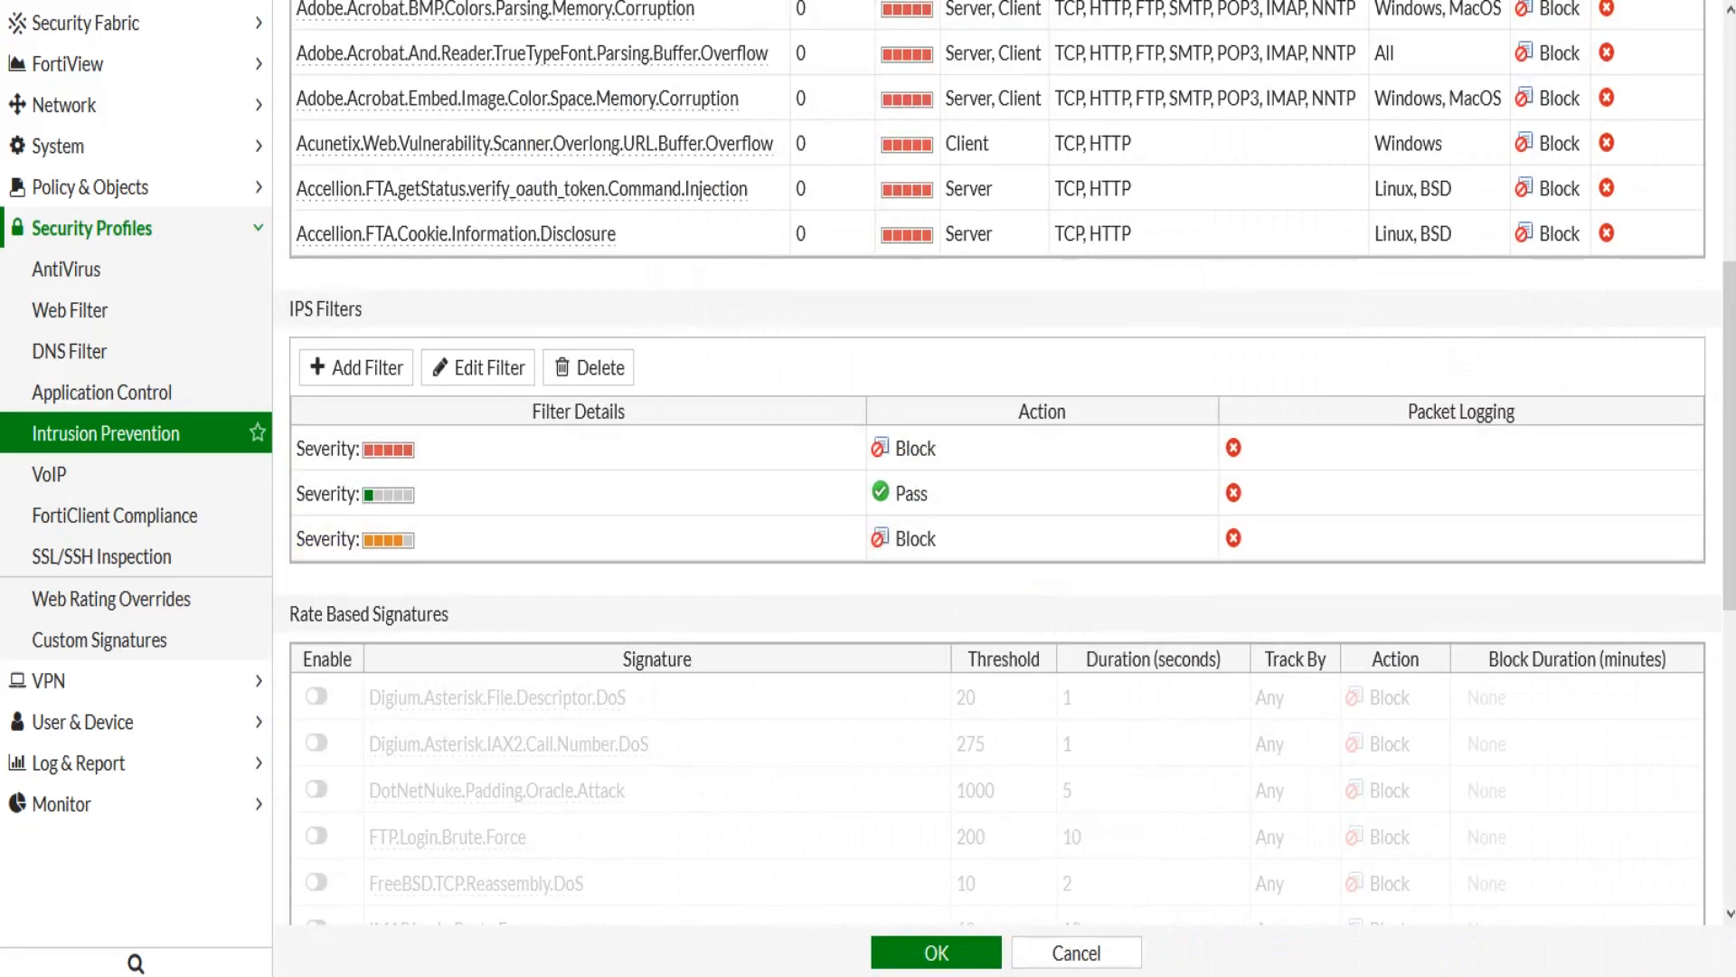
{"action": "scroll", "coordinate": [995, 452], "scroll_direction": "up", "scroll_amount": 6}
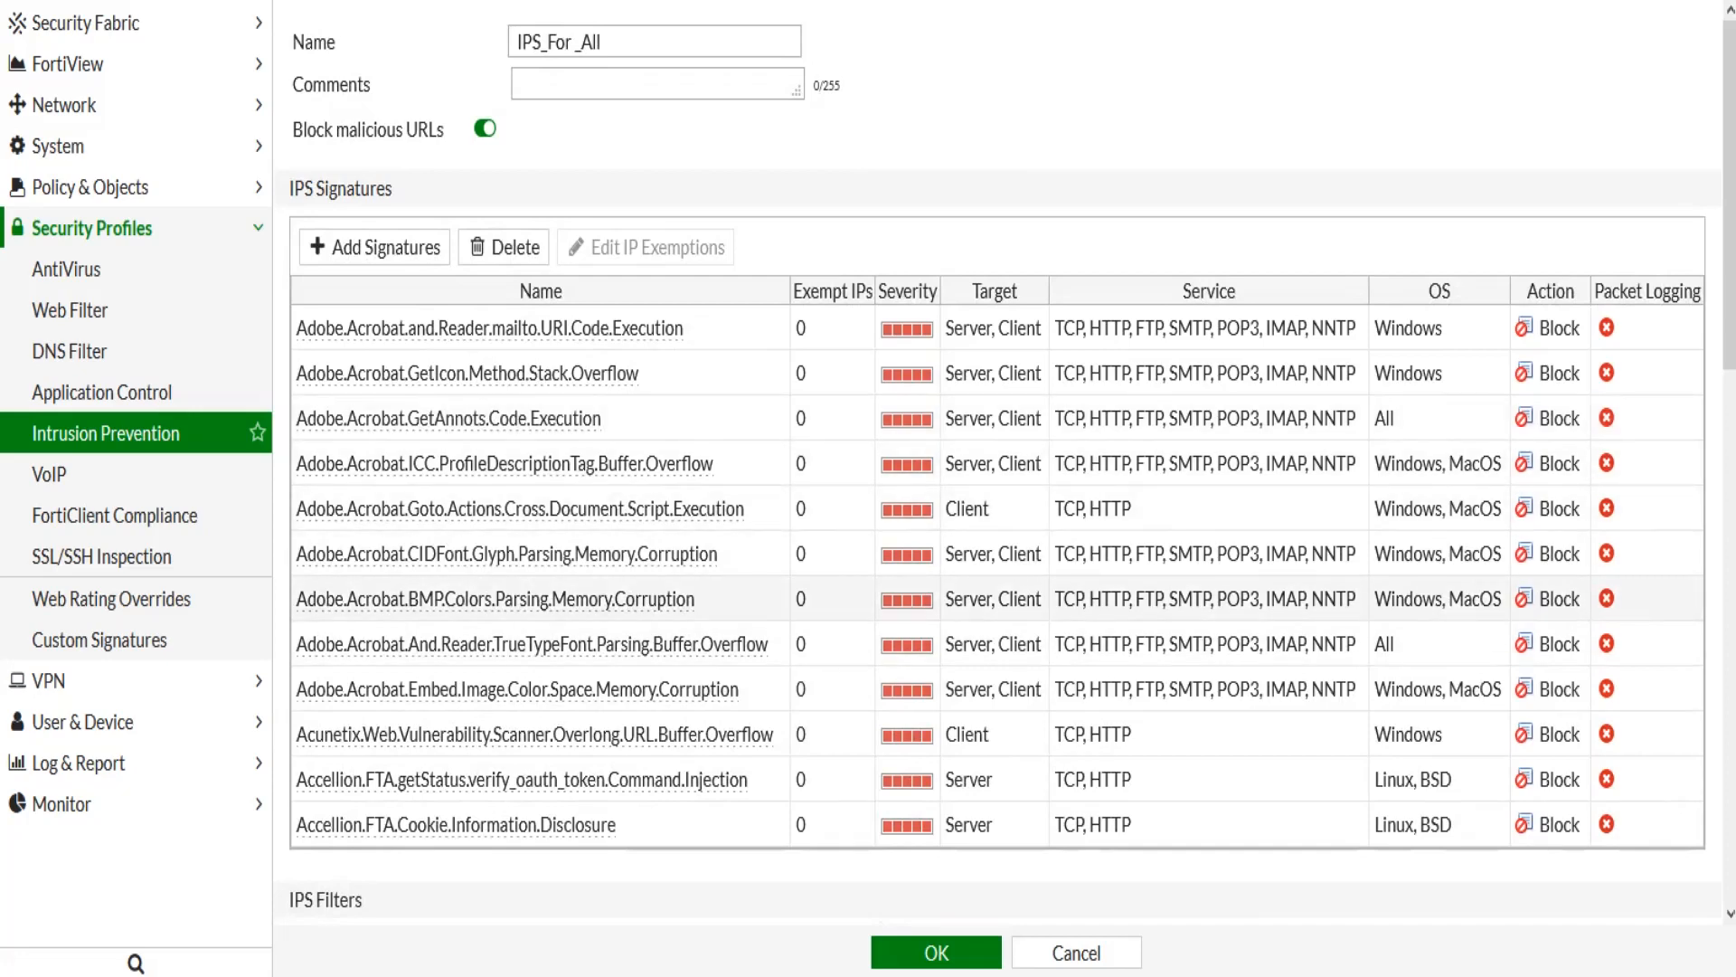
Review the three severity filters and save the IPS_For_All sensor.
{"action": "scroll", "coordinate": [995, 597], "scroll_direction": "down", "scroll_amount": 5}
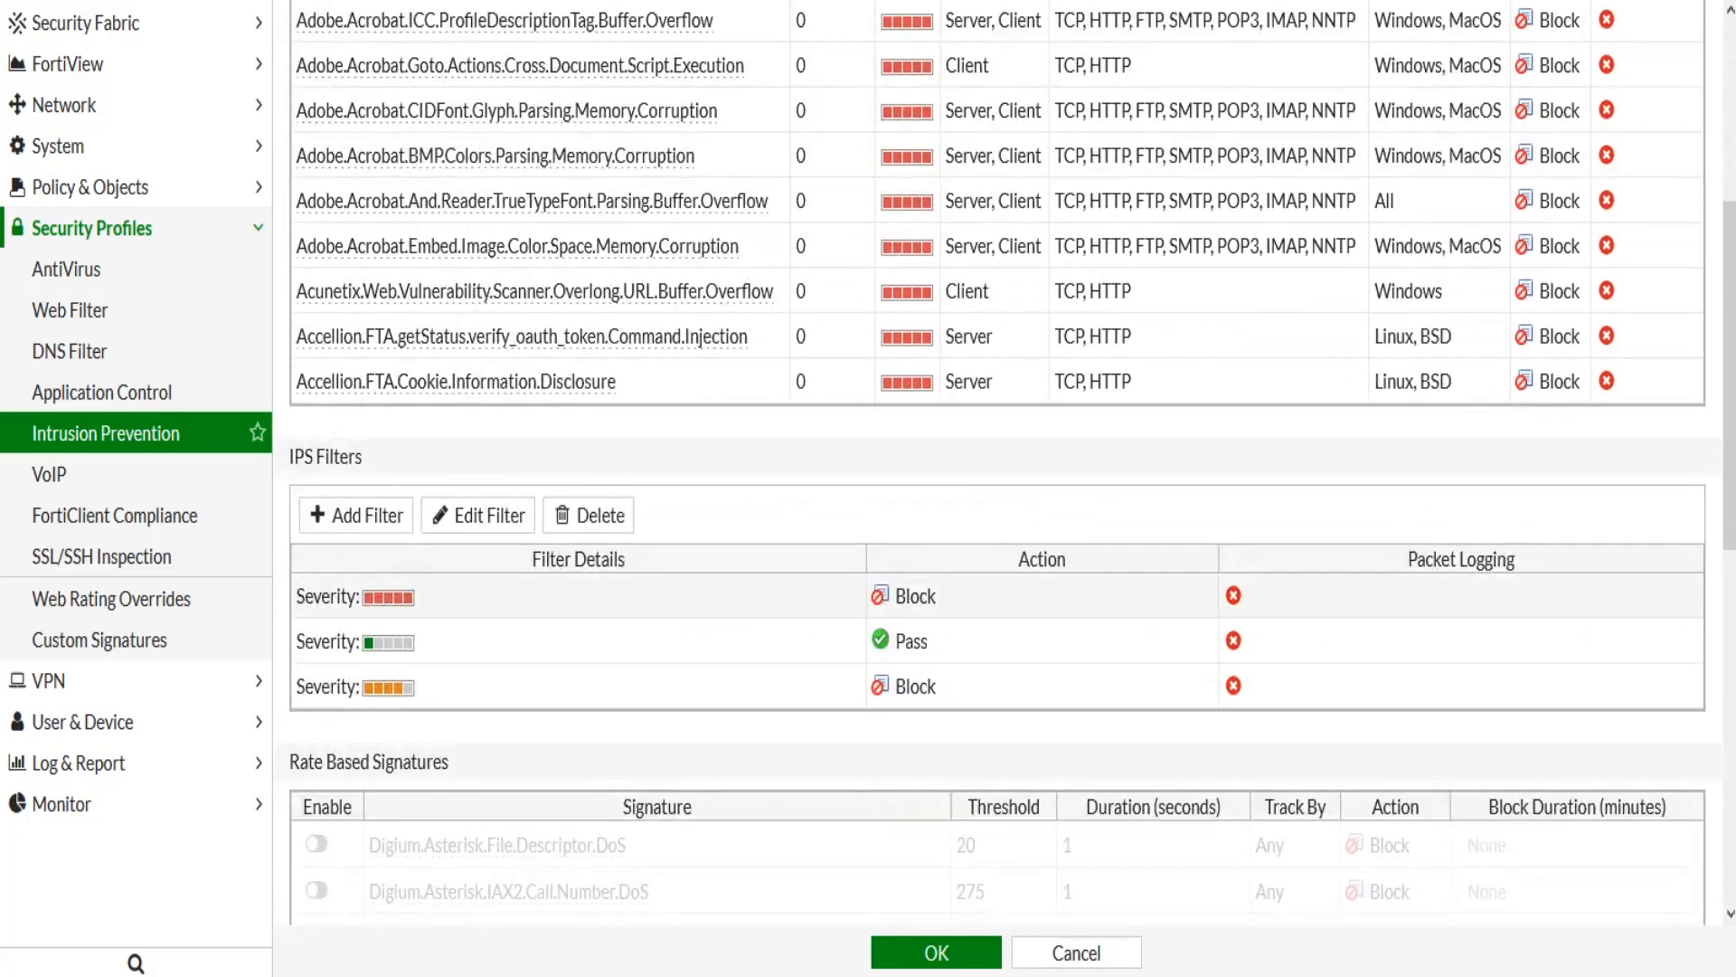
{"action": "scroll", "coordinate": [995, 598], "scroll_direction": "up", "scroll_amount": 5}
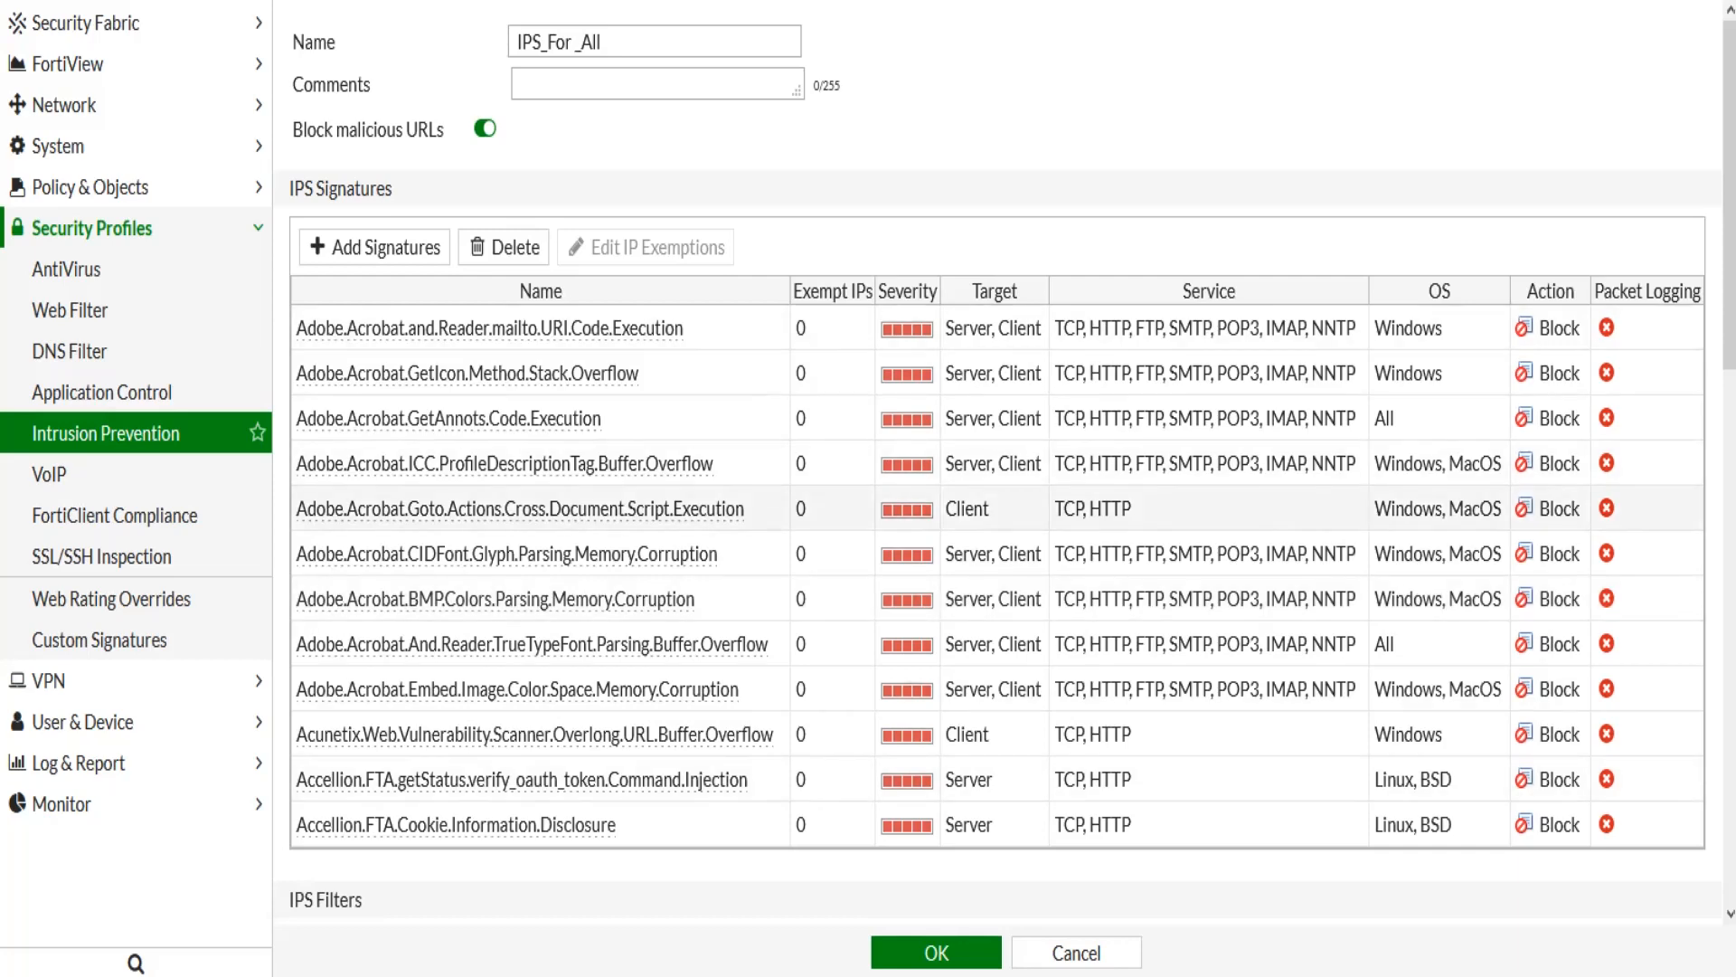
{"action": "scroll", "coordinate": [994, 506], "scroll_direction": "down", "scroll_amount": 8}
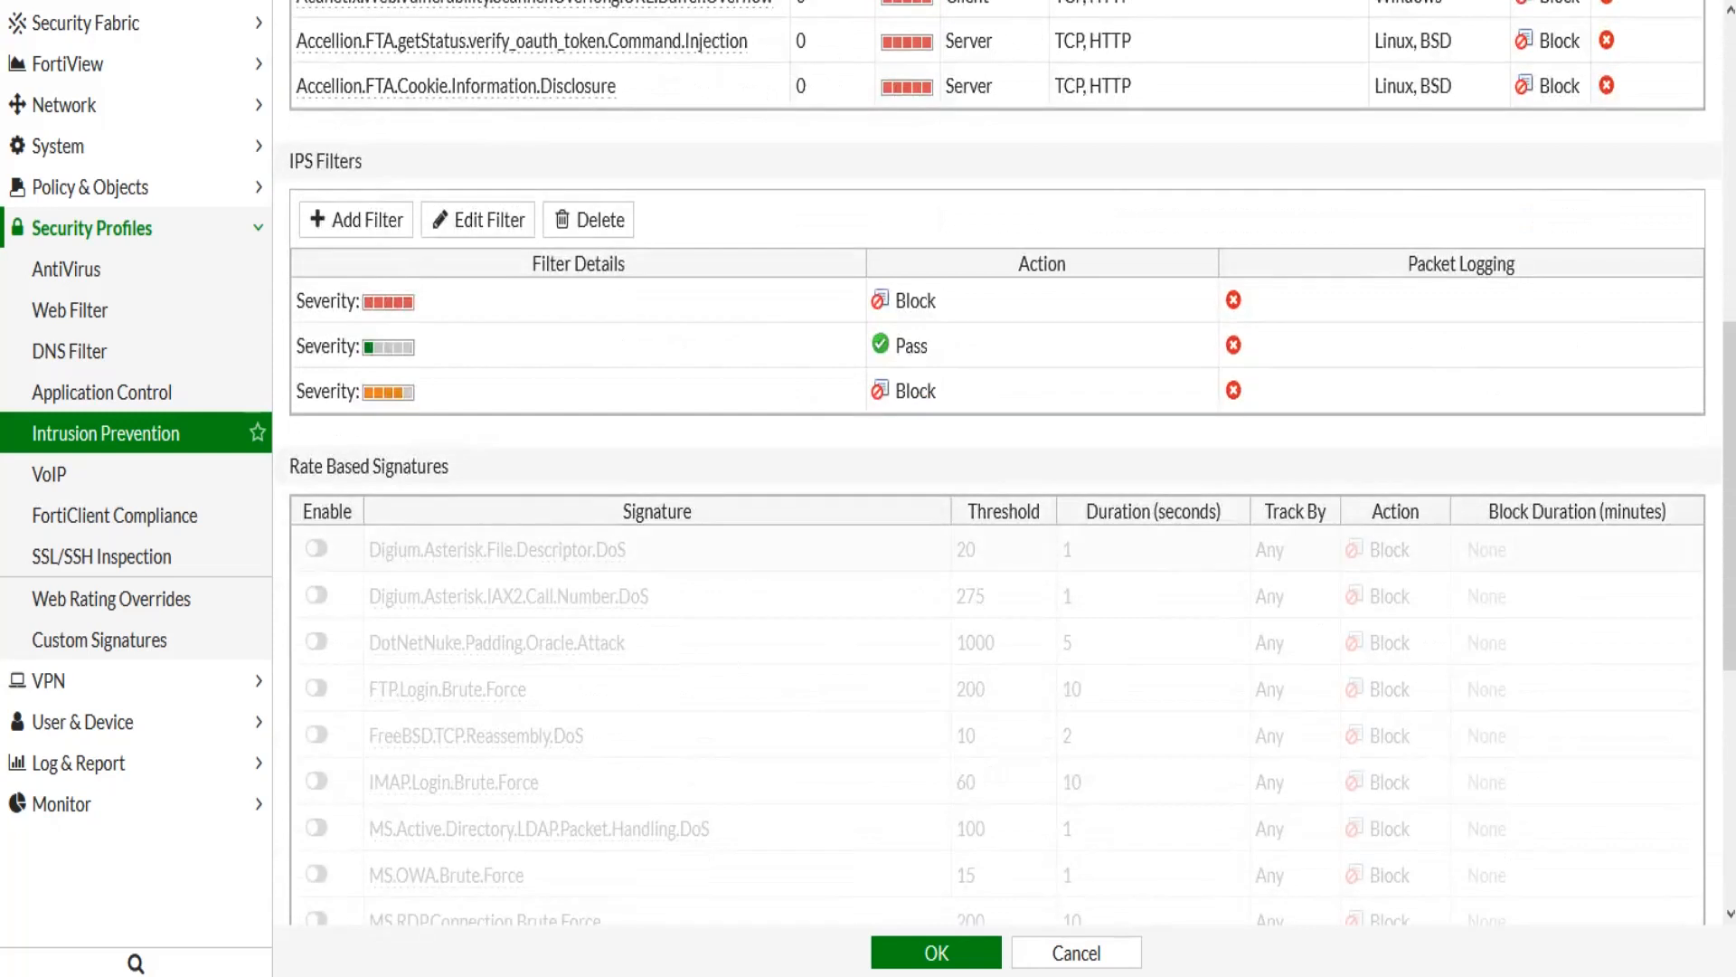
{"action": "left_click", "coordinate": [936, 952]}
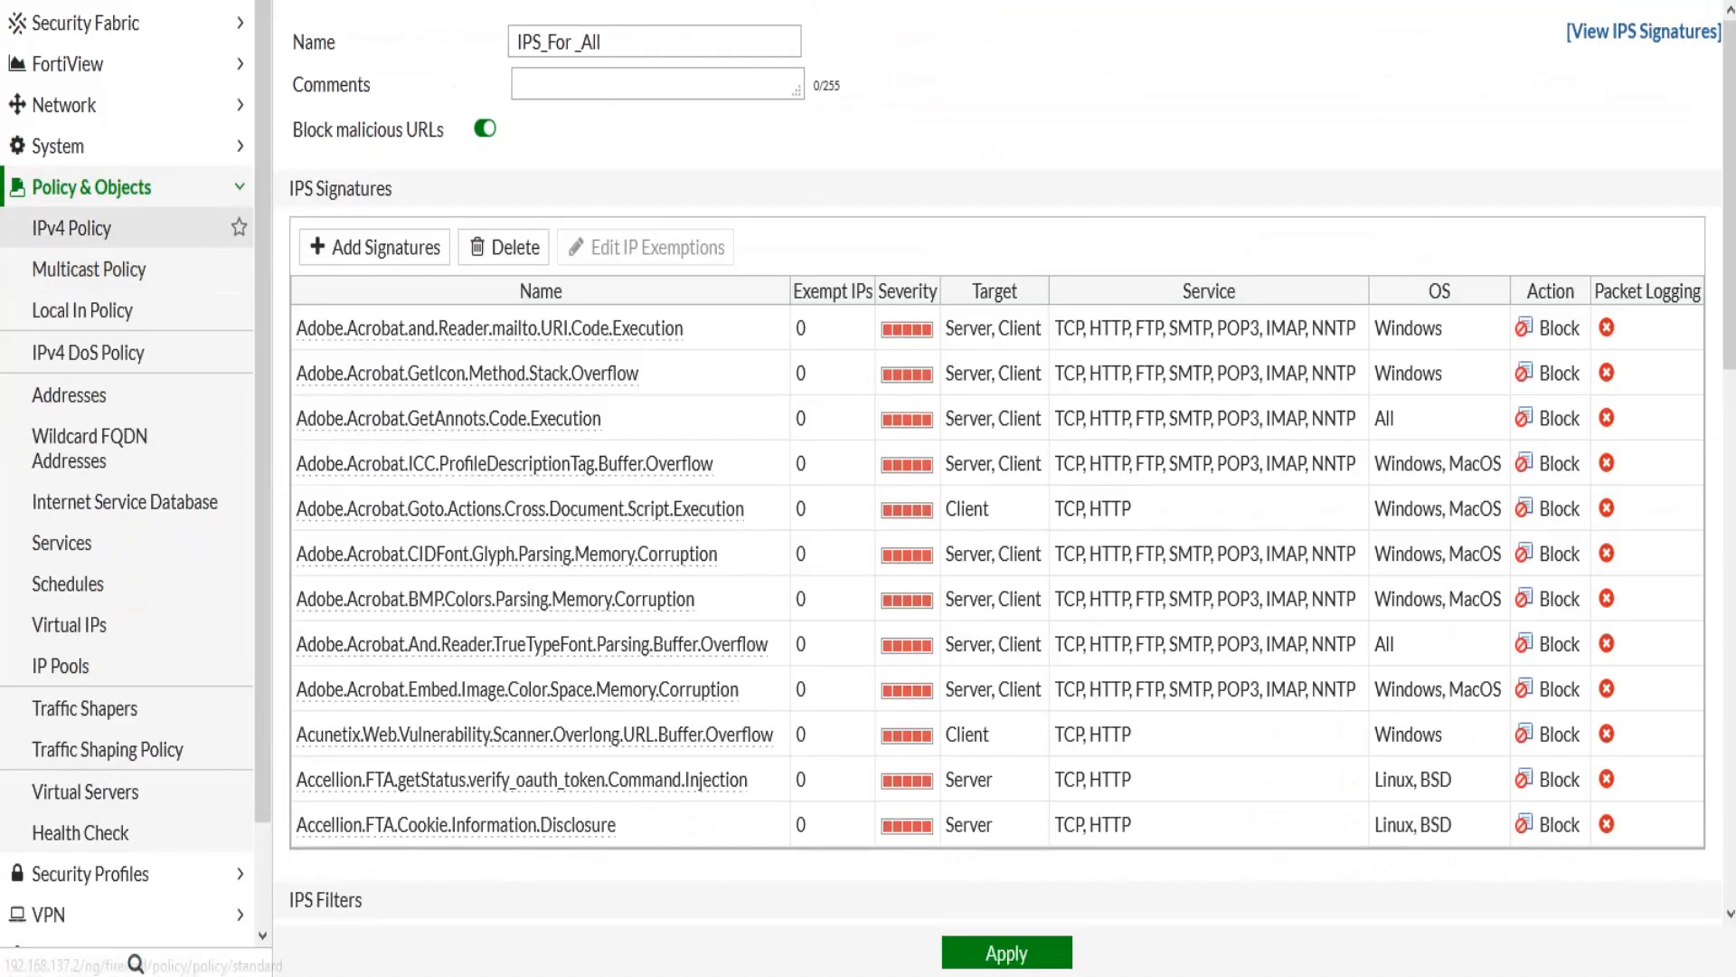
Enable IPS on the LAN_NAT policy using the IPS_For_All sensor and save the policy.
{"action": "left_click", "coordinate": [72, 229]}
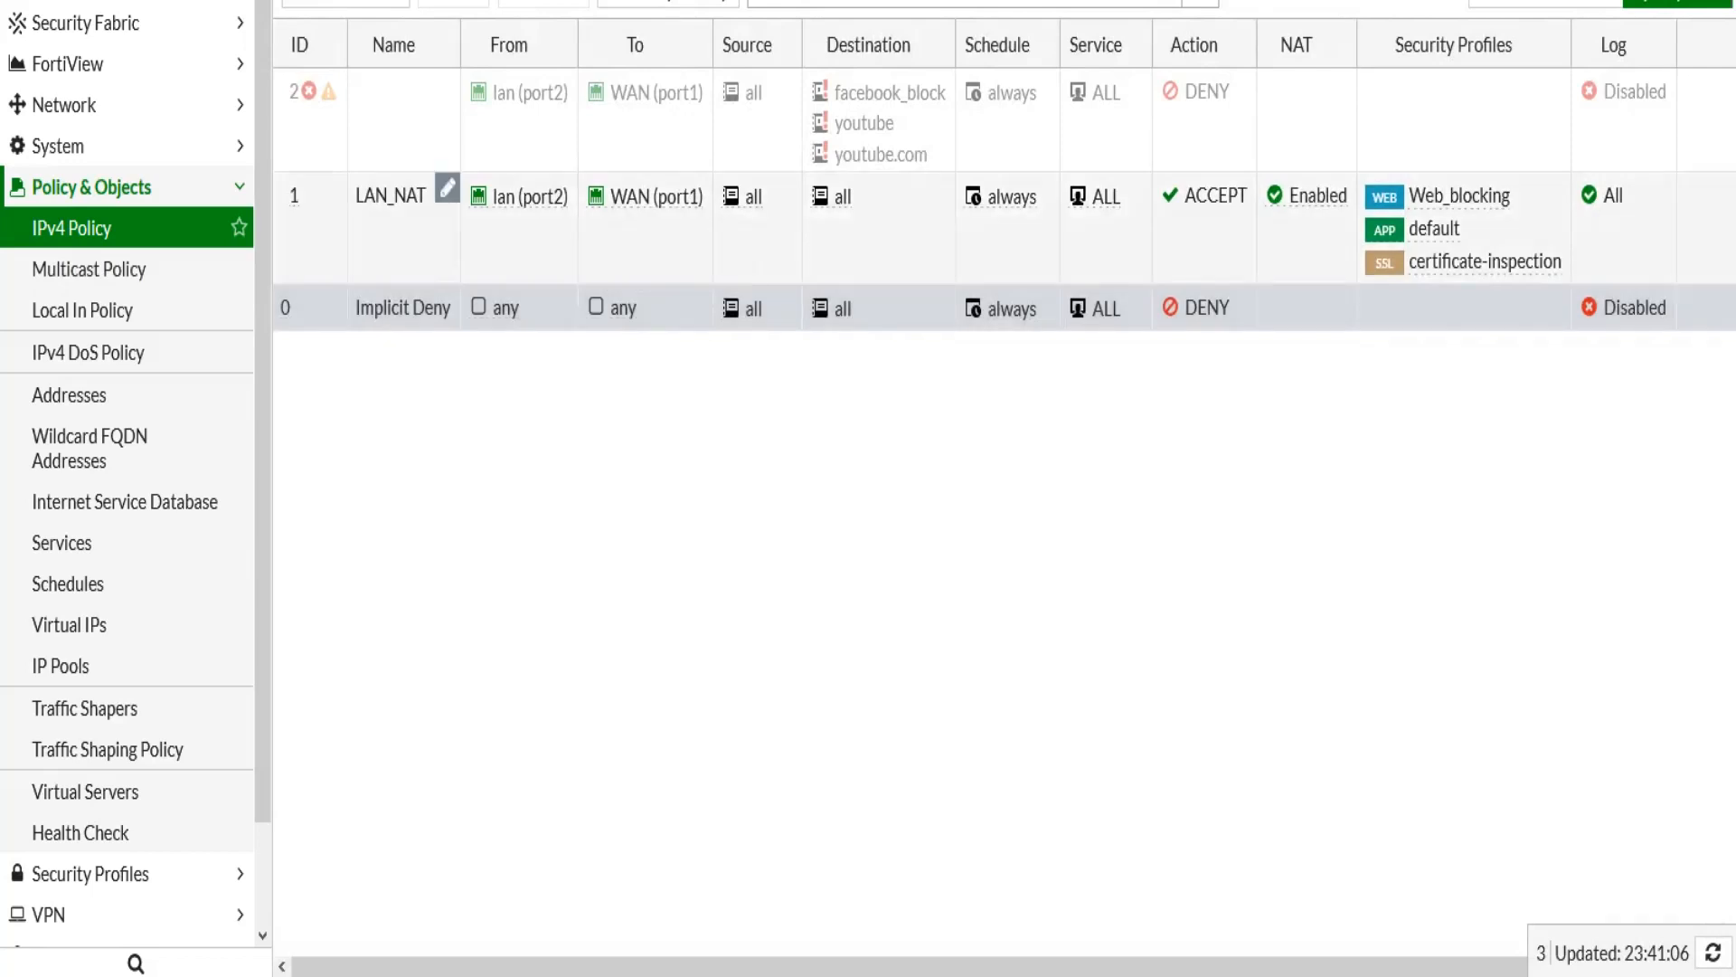
{"action": "double_click", "coordinate": [390, 196]}
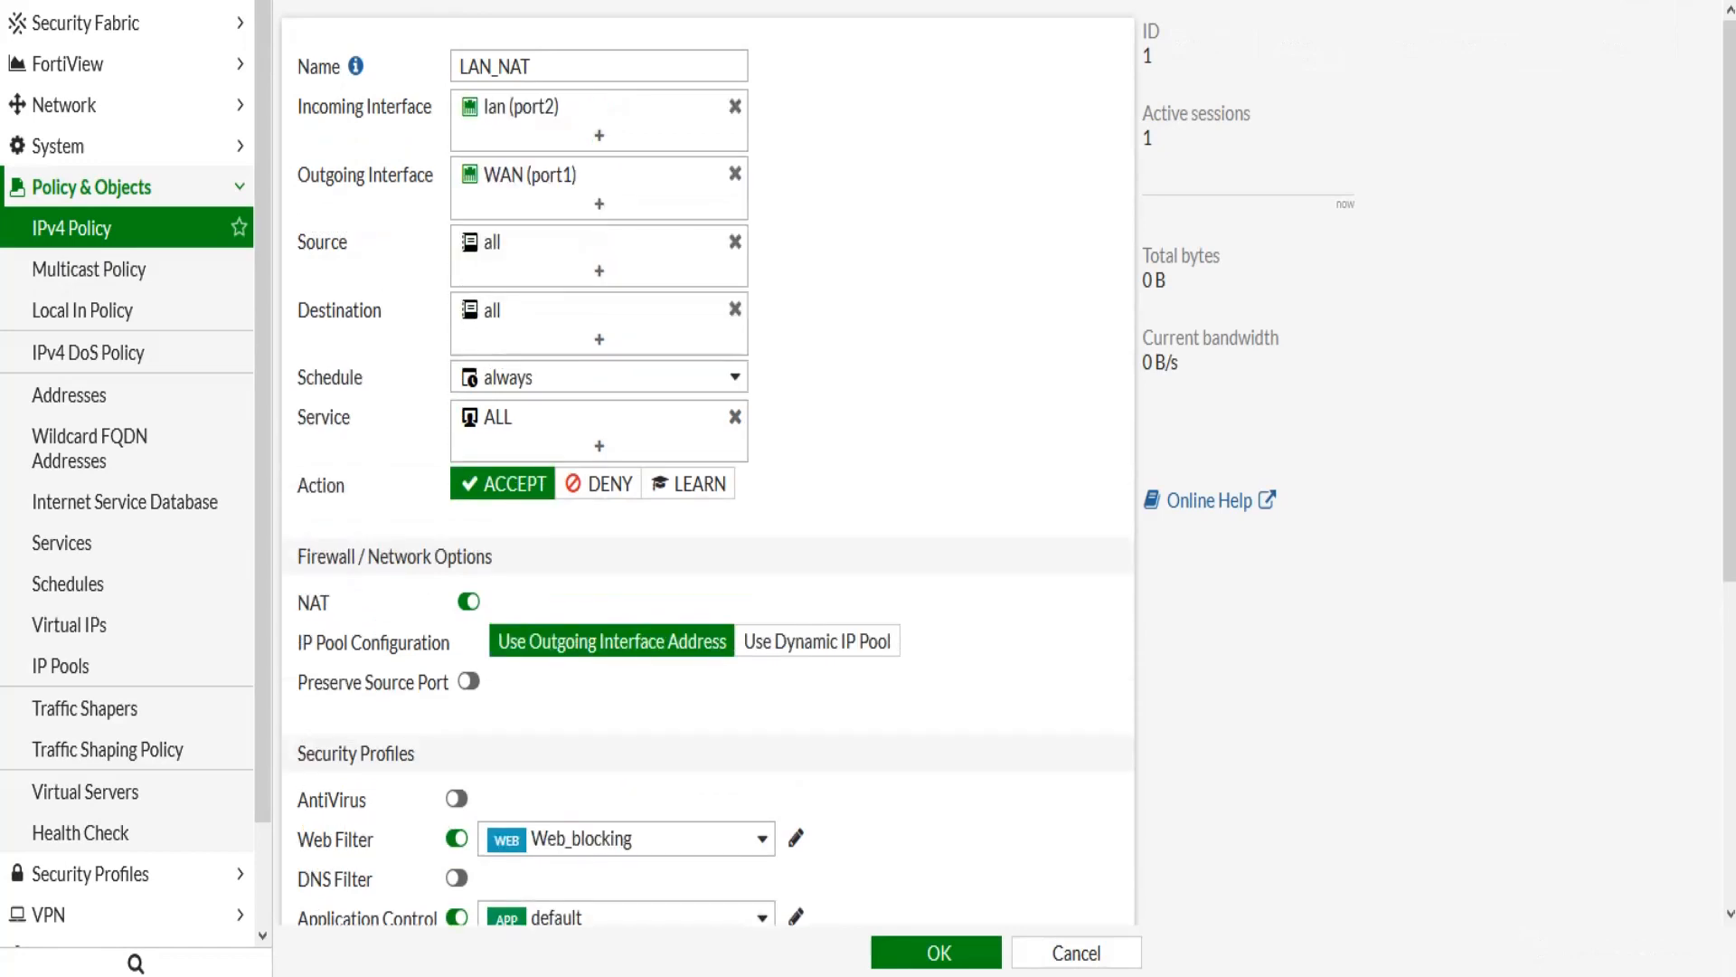
{"action": "scroll", "coordinate": [457, 435], "scroll_direction": "down", "scroll_amount": 5}
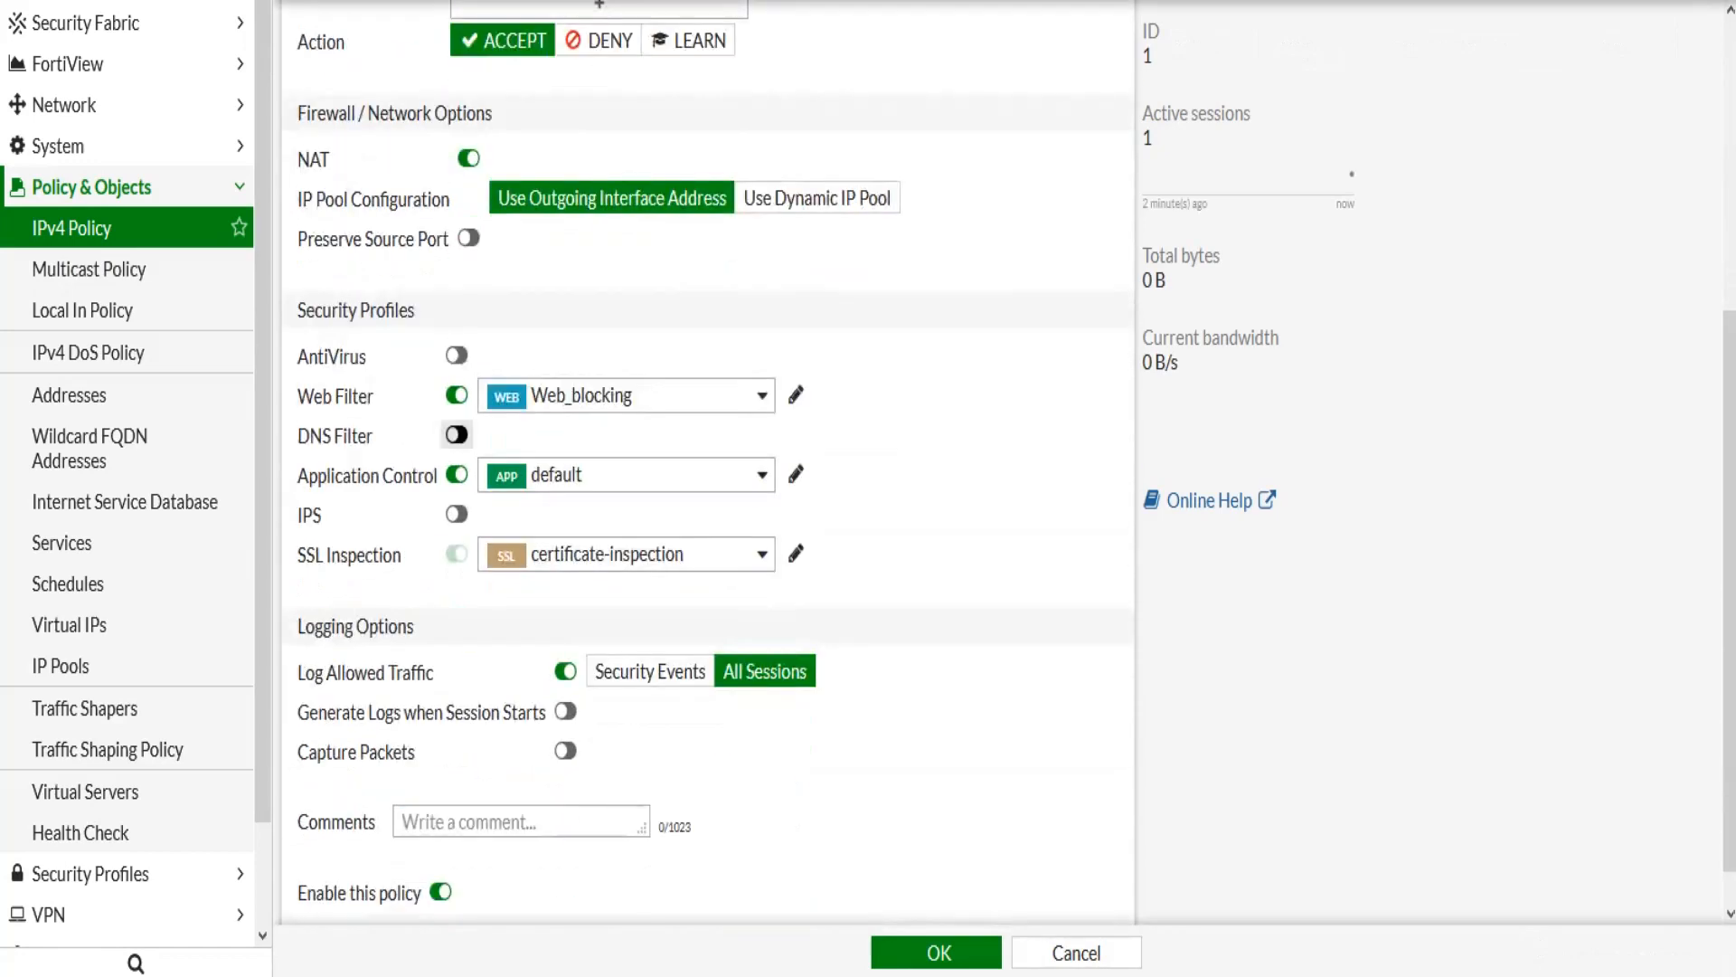
{"action": "left_click", "coordinate": [457, 513]}
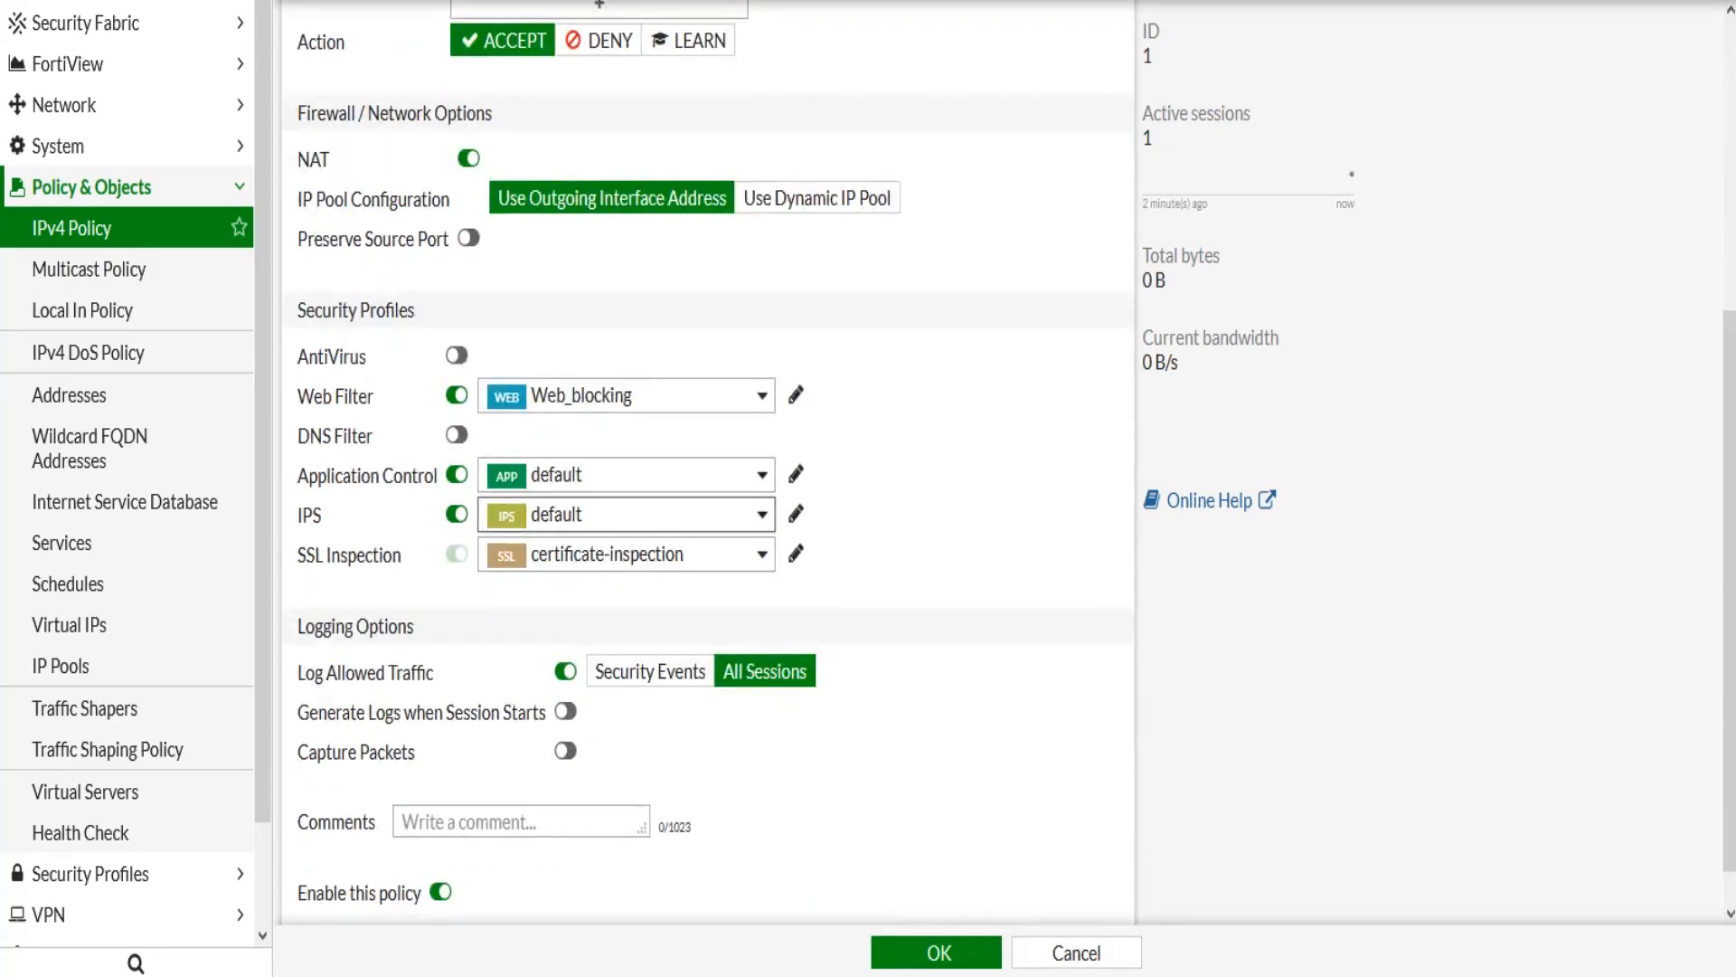
{"action": "left_click", "coordinate": [626, 514]}
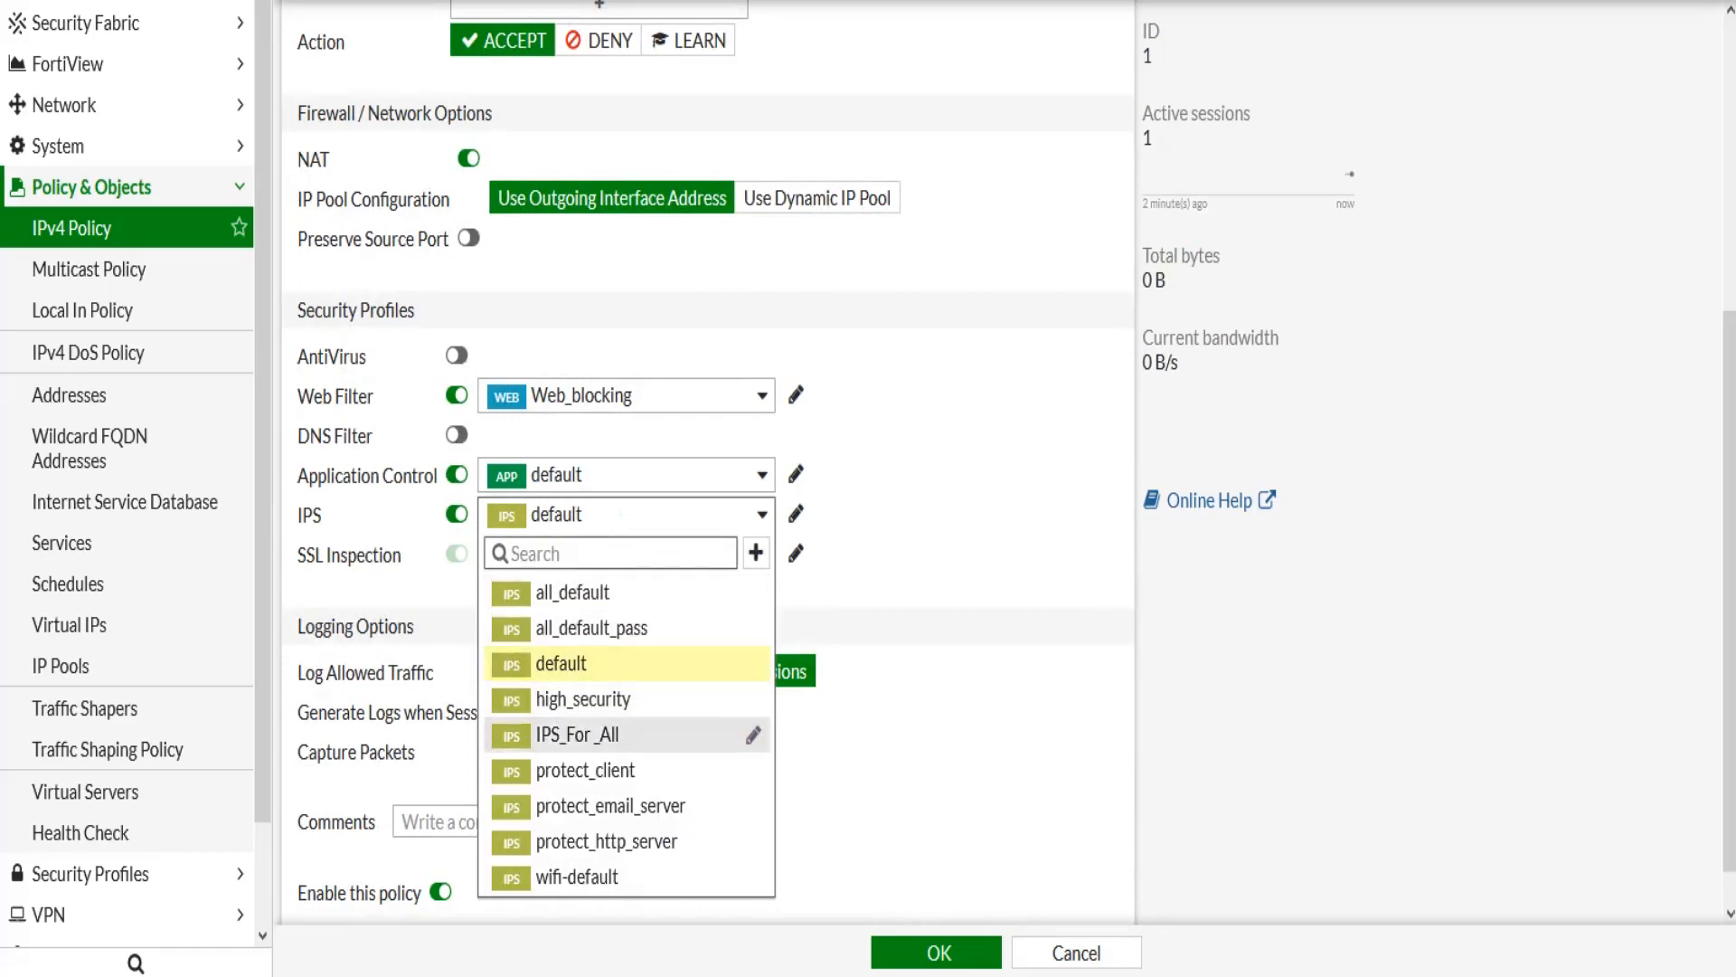
{"action": "left_click", "coordinate": [577, 734]}
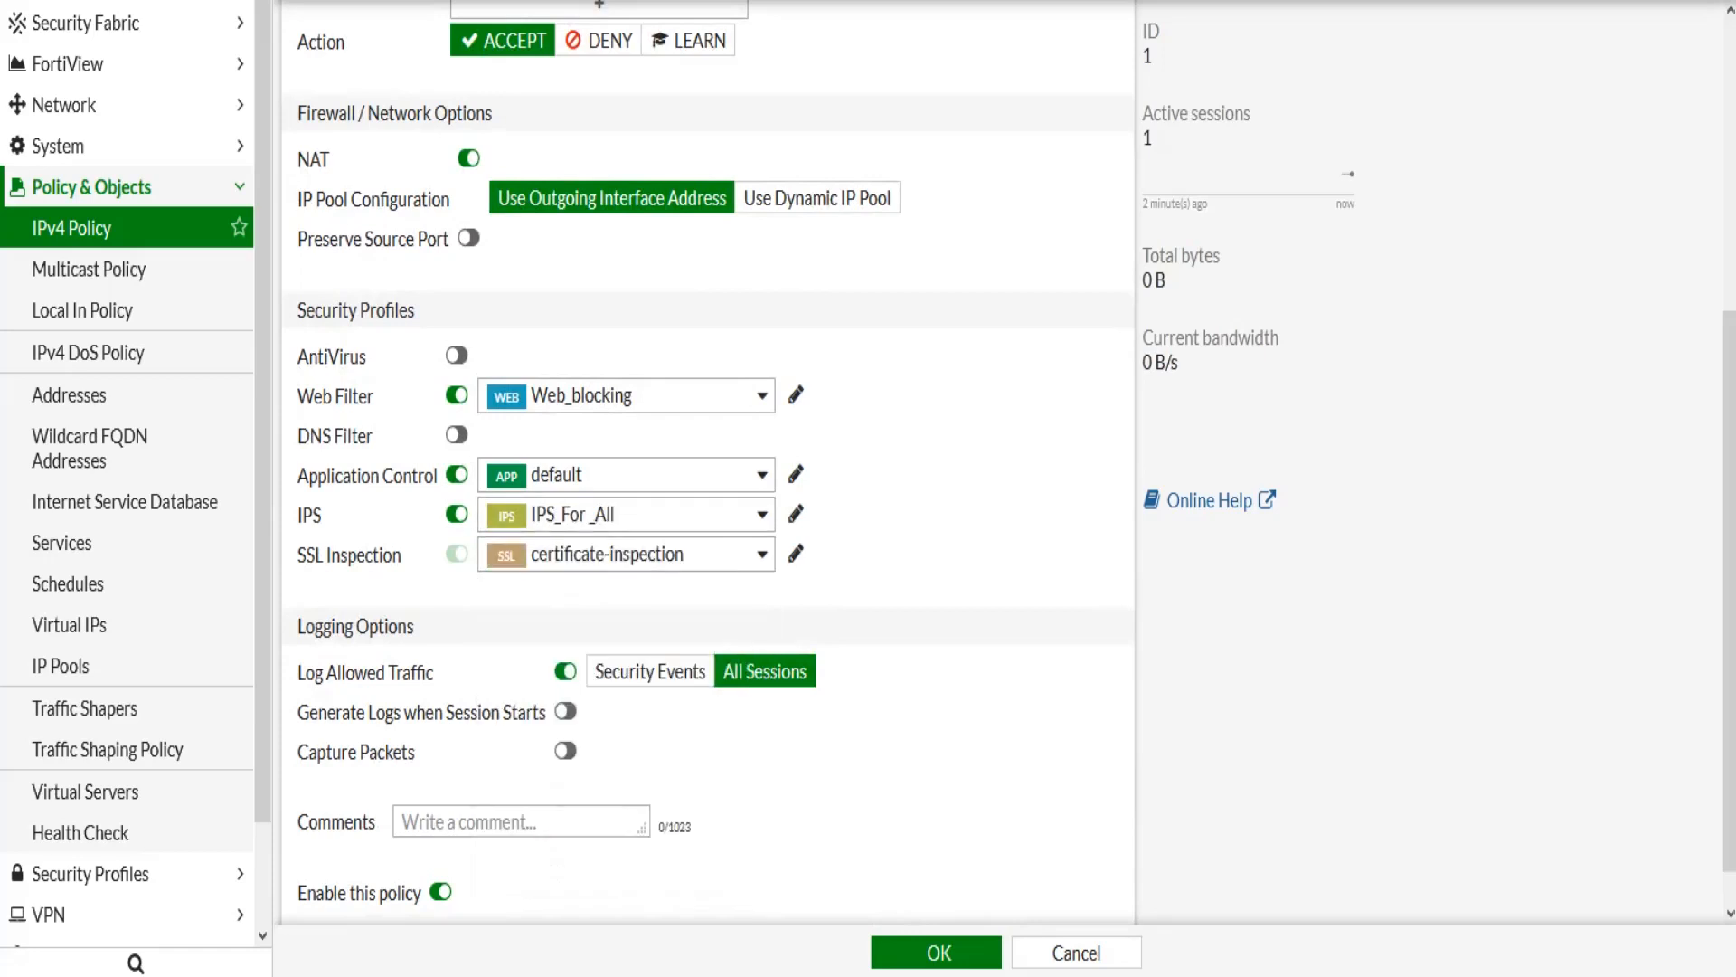
{"action": "scroll", "coordinate": [708, 452], "scroll_direction": "down", "scroll_amount": 1}
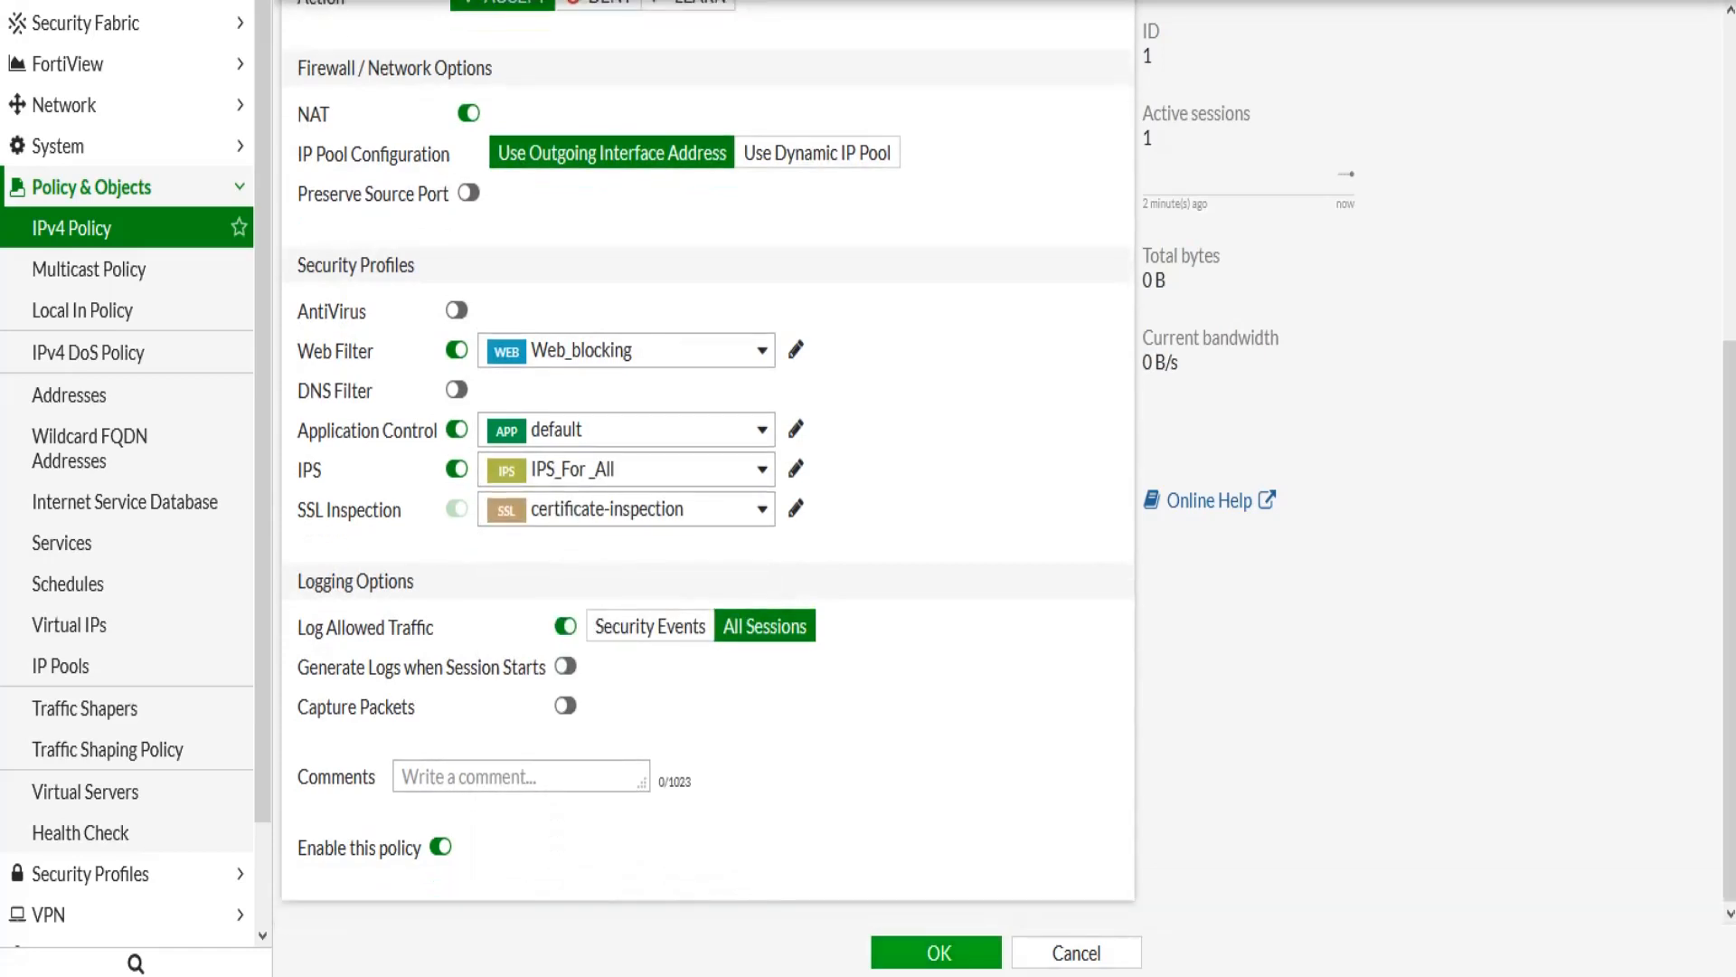
{"action": "left_click", "coordinate": [937, 952]}
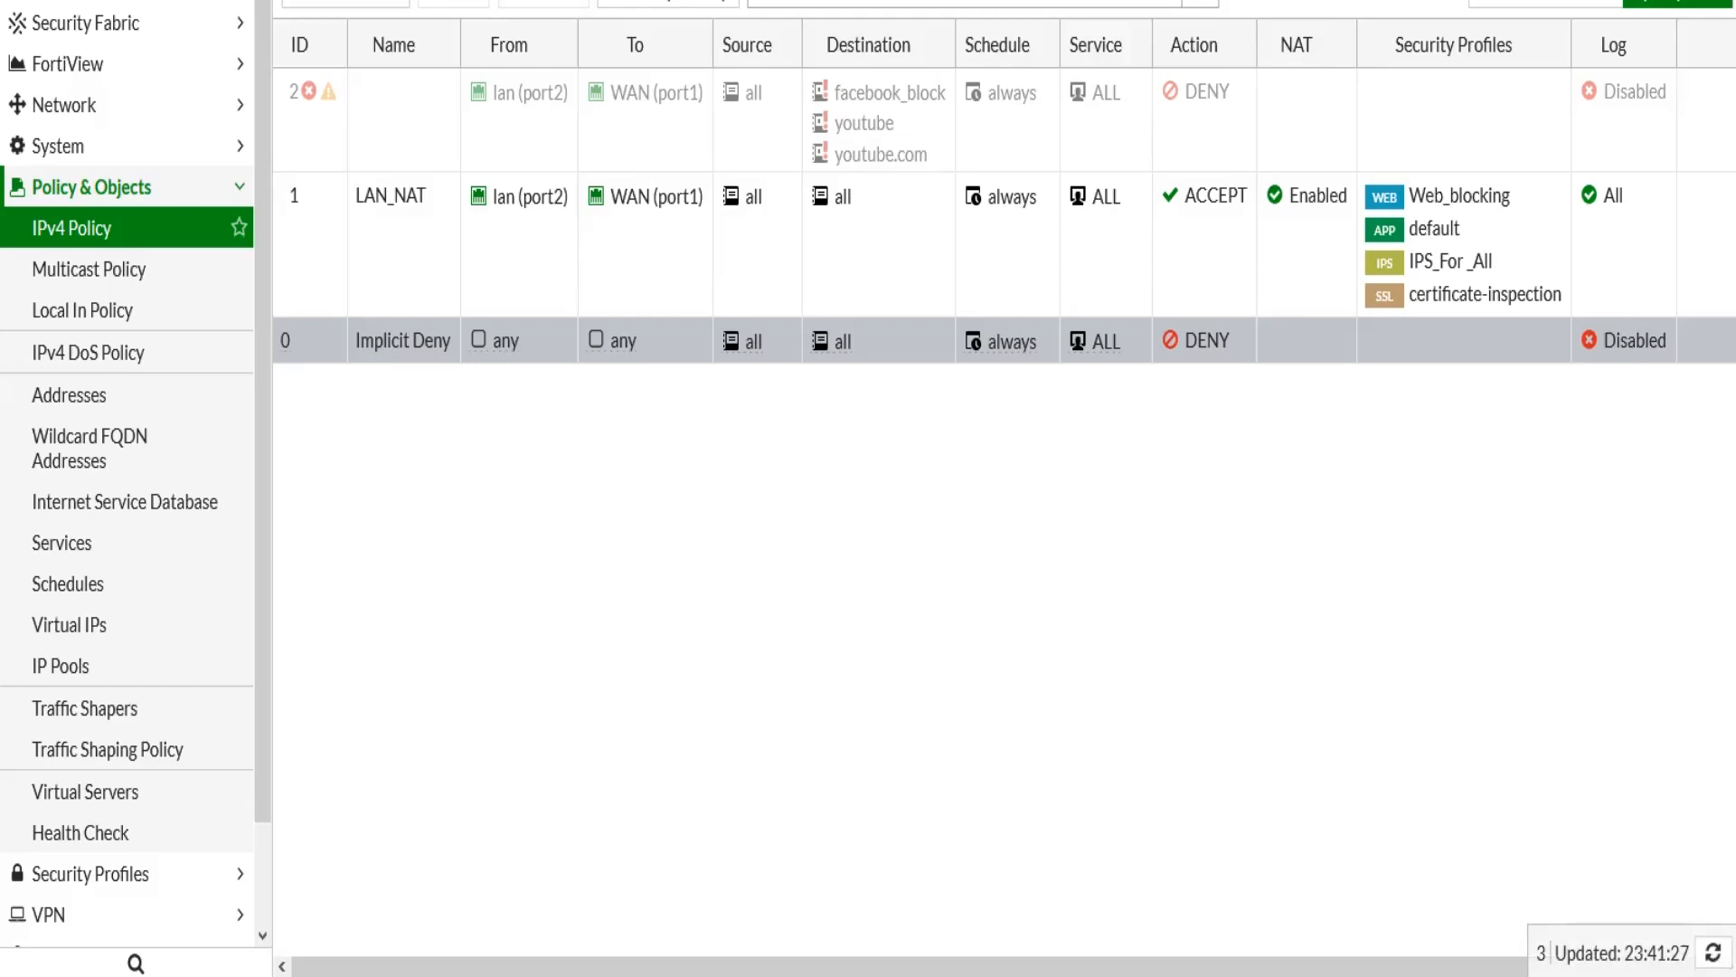
{"action": "mouse_move", "coordinate": [1452, 262]}
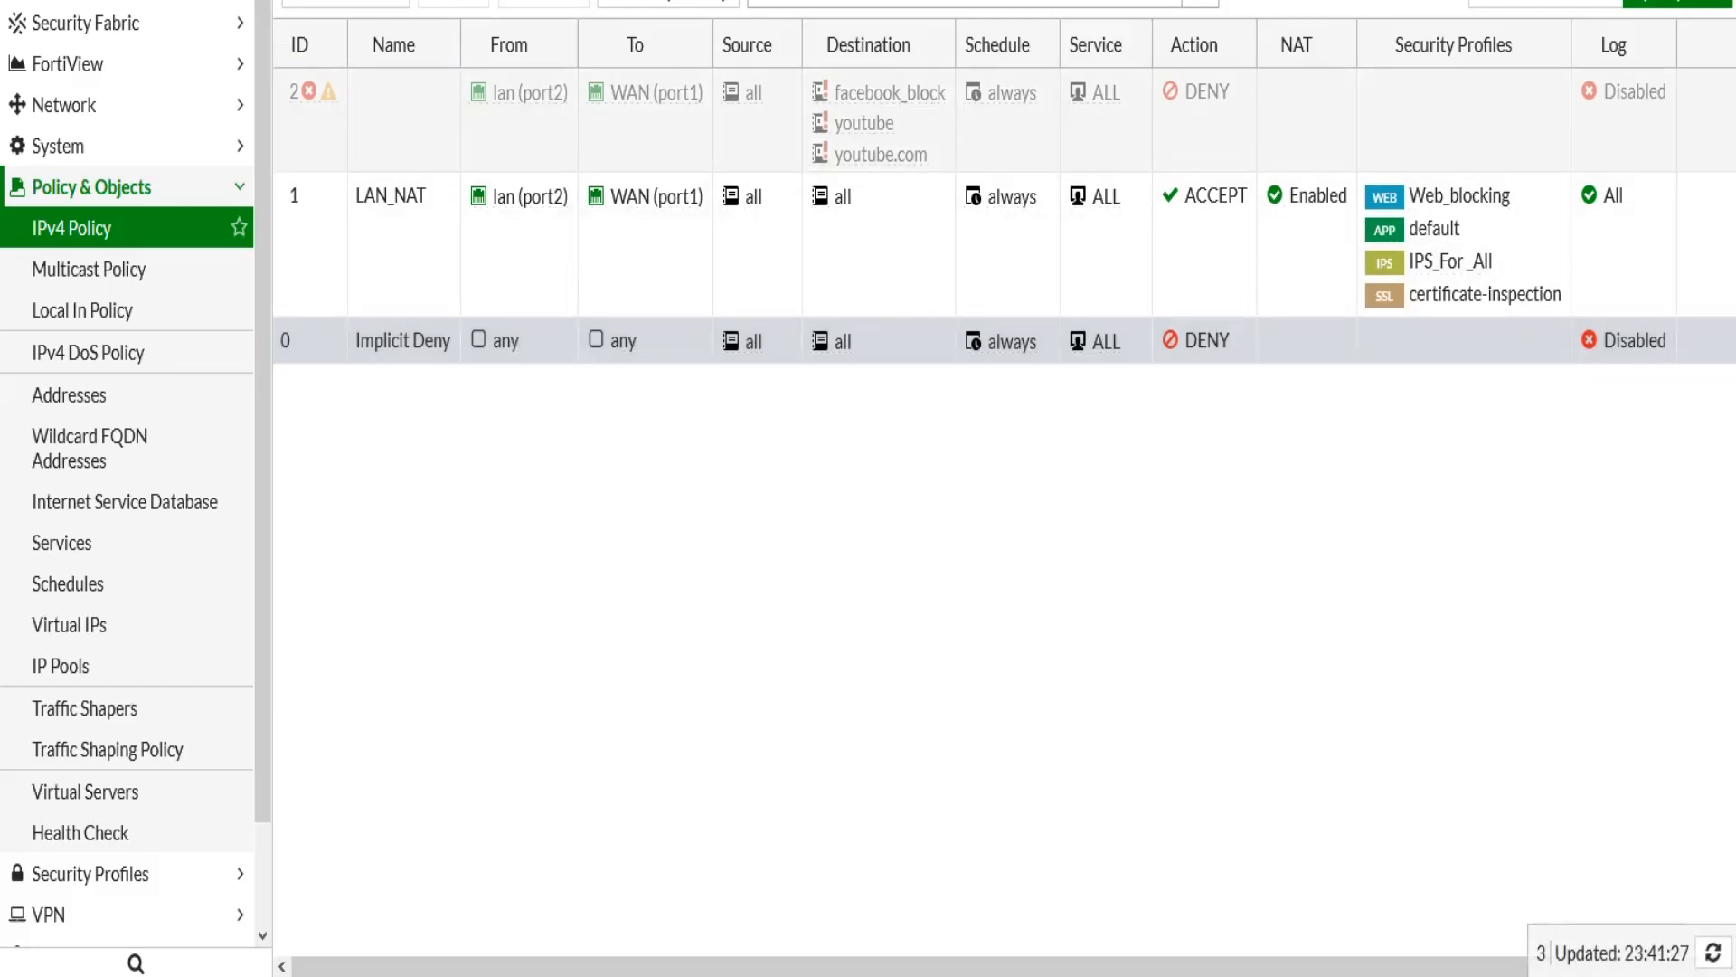
Create a new policy named IPS_Bypass from lan (port2) to WAN (port1) with source all.
{"action": "left_click", "coordinate": [346, 4]}
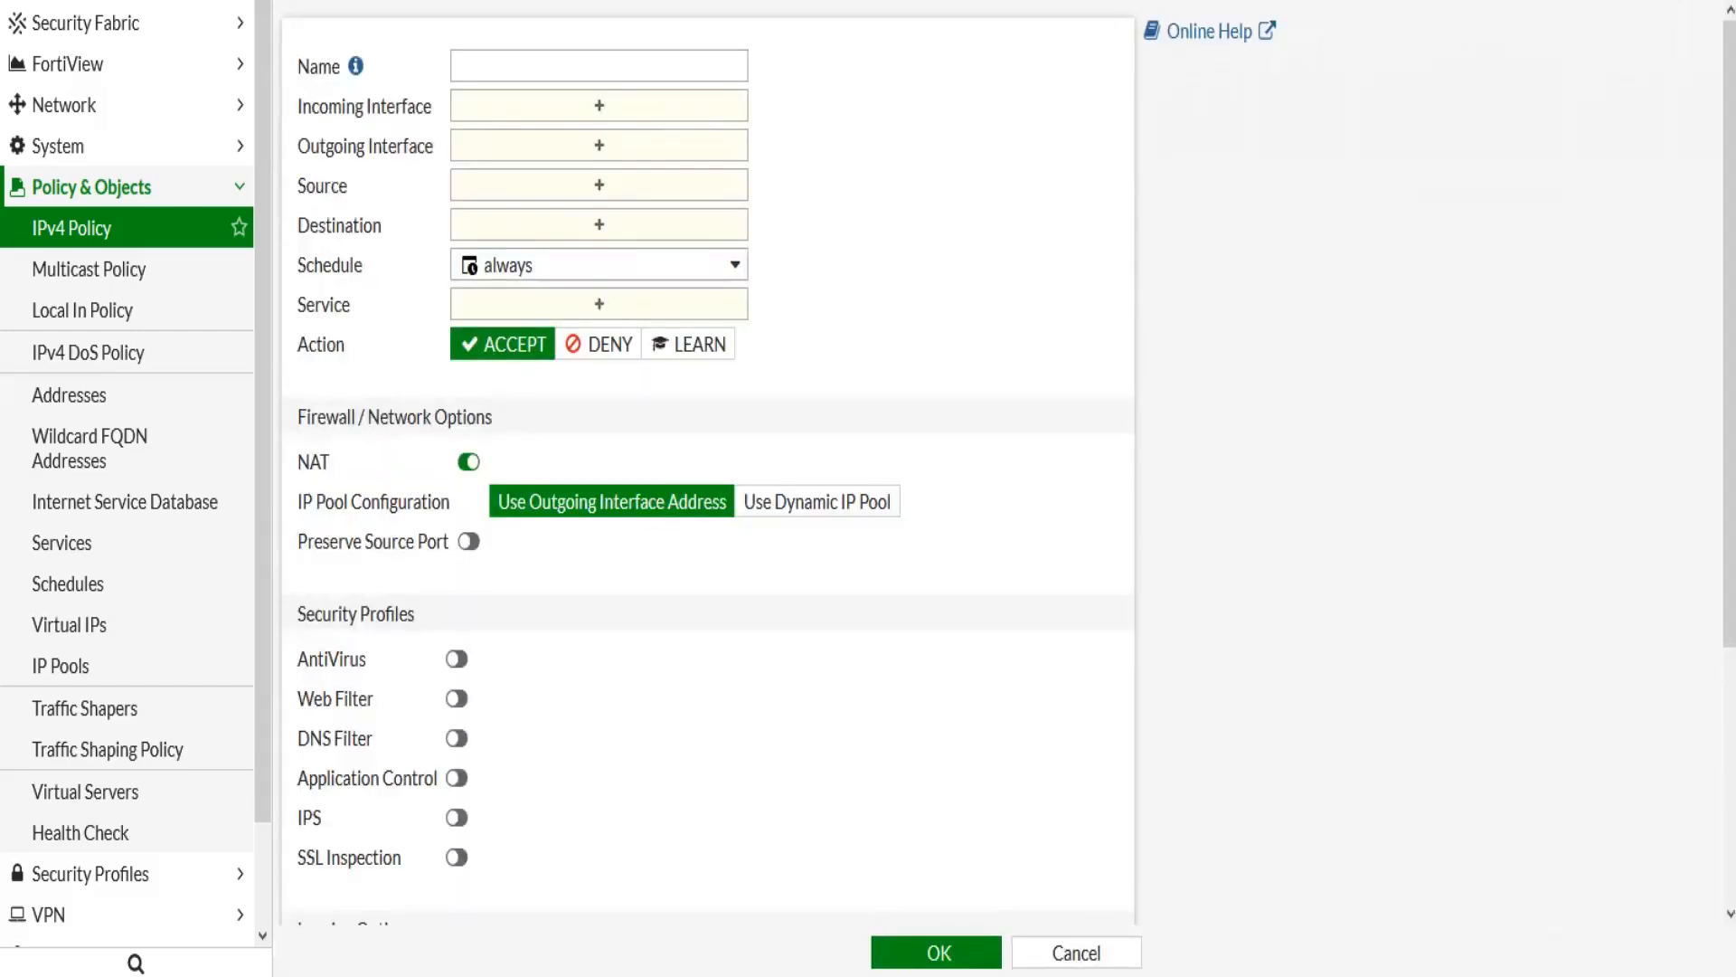
{"action": "left_click", "coordinate": [598, 66]}
{"action": "type", "text": "IPS"}
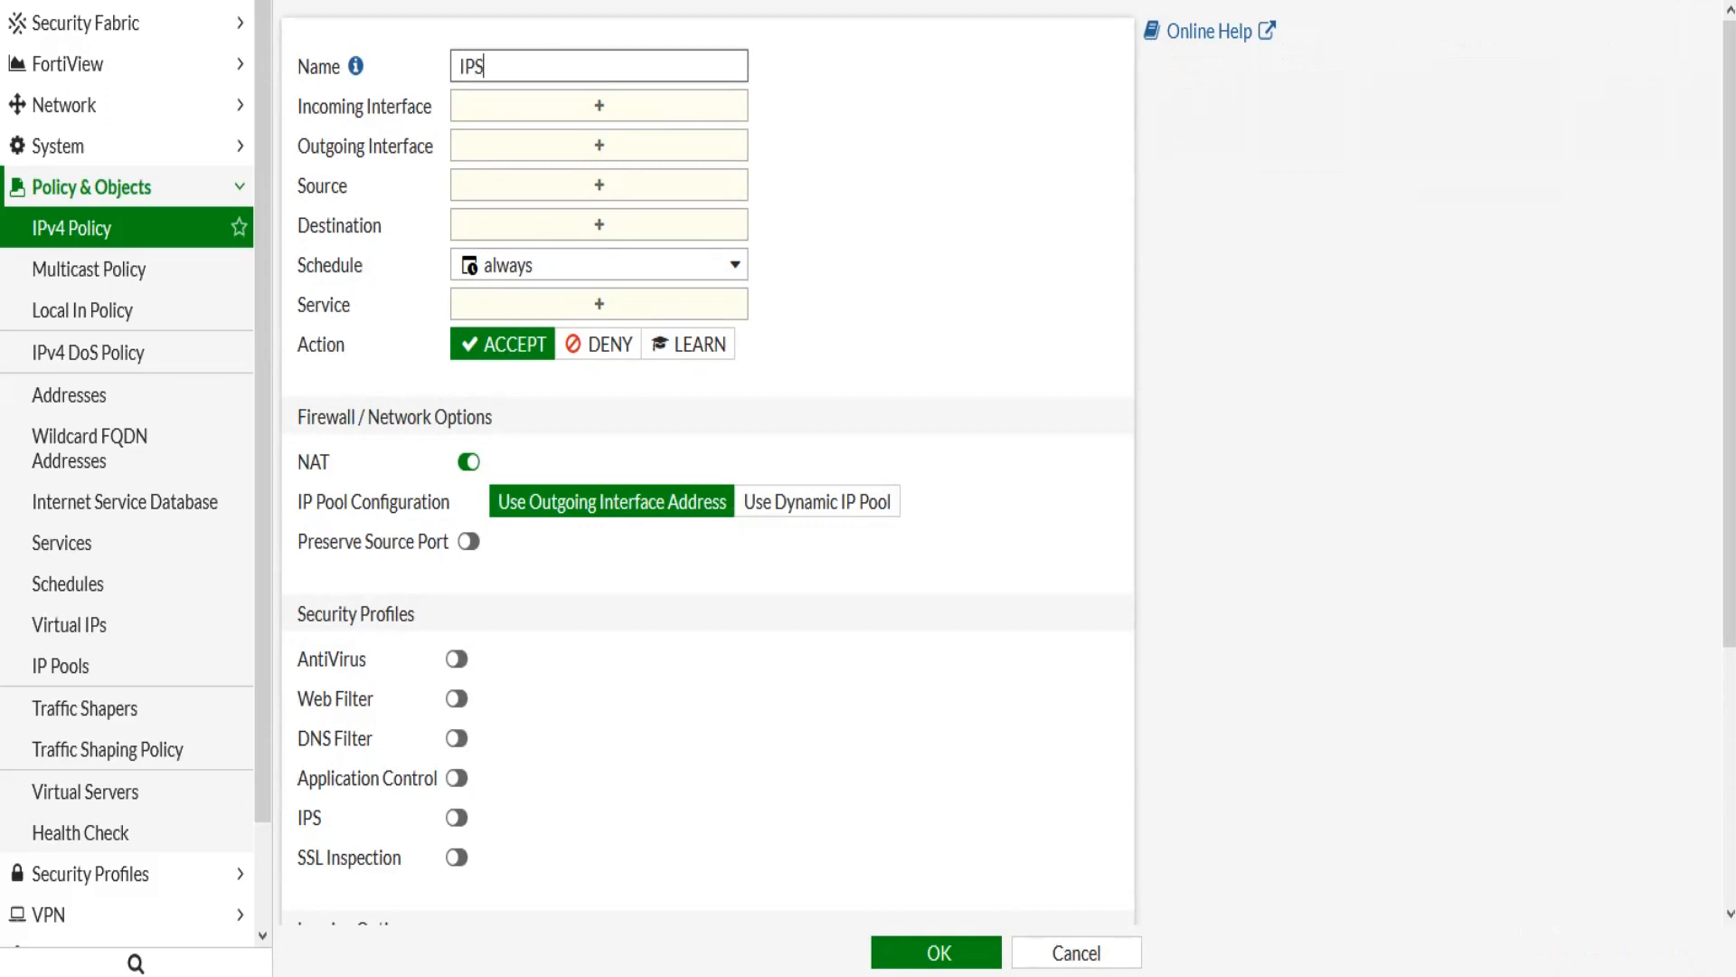
{"action": "type", "text": "_Bypass"}
{"action": "left_click", "coordinate": [598, 105]}
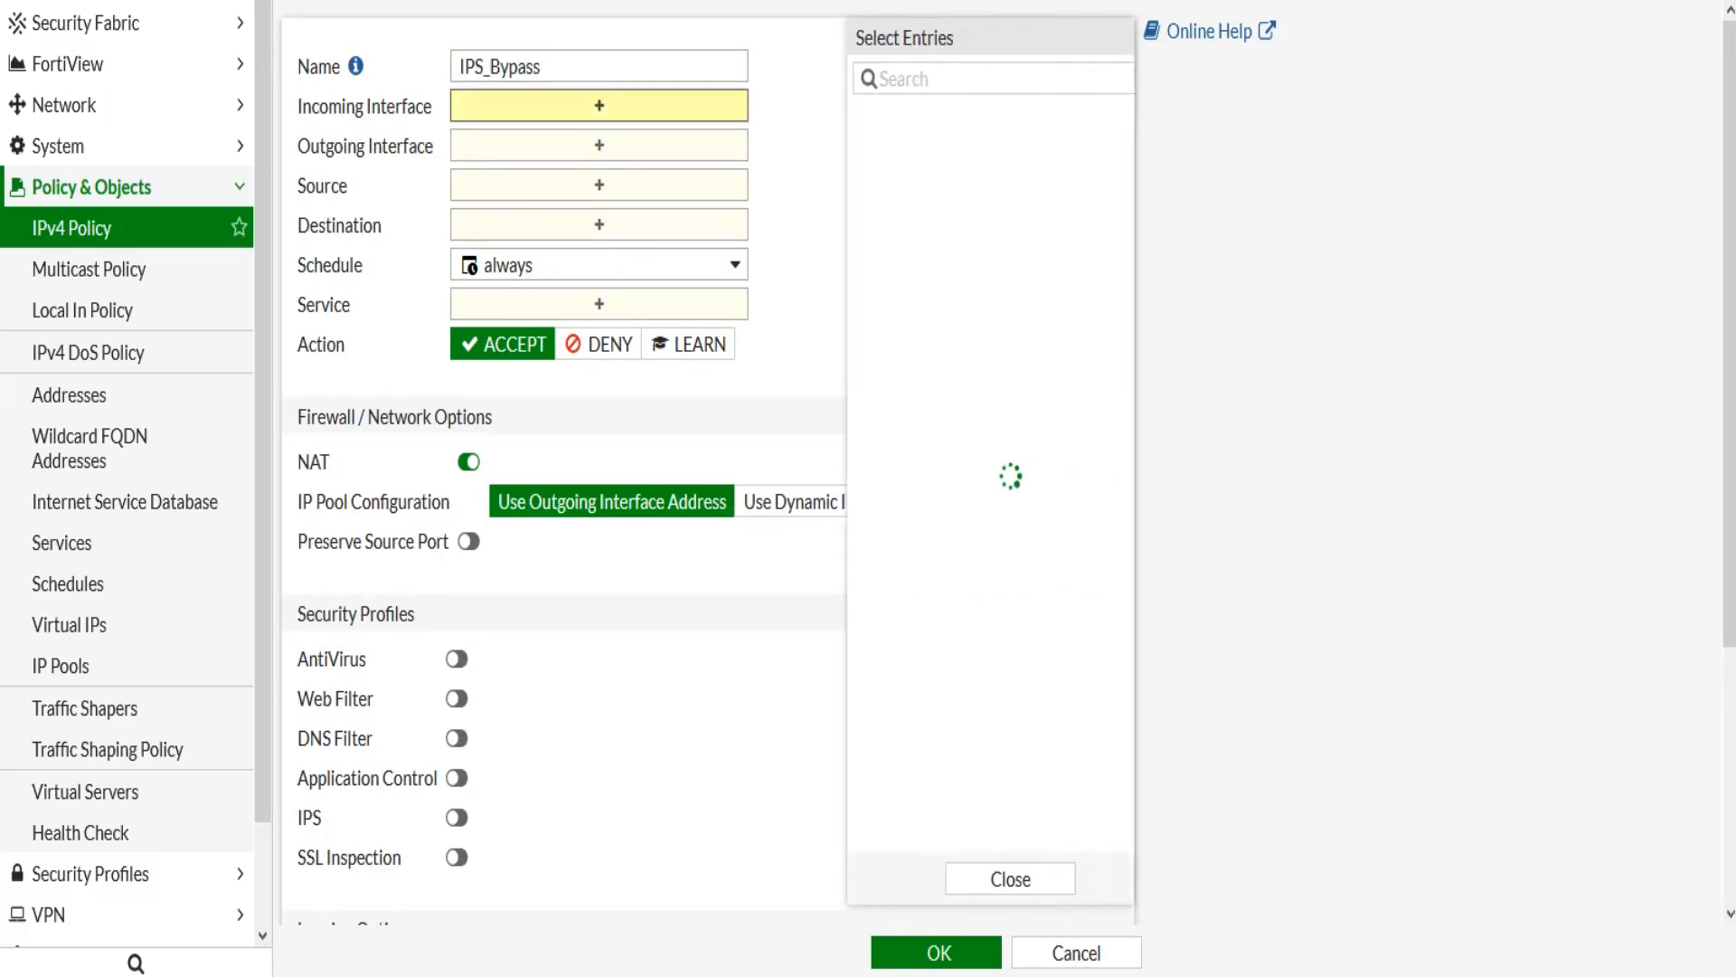
{"action": "left_click", "coordinate": [883, 150]}
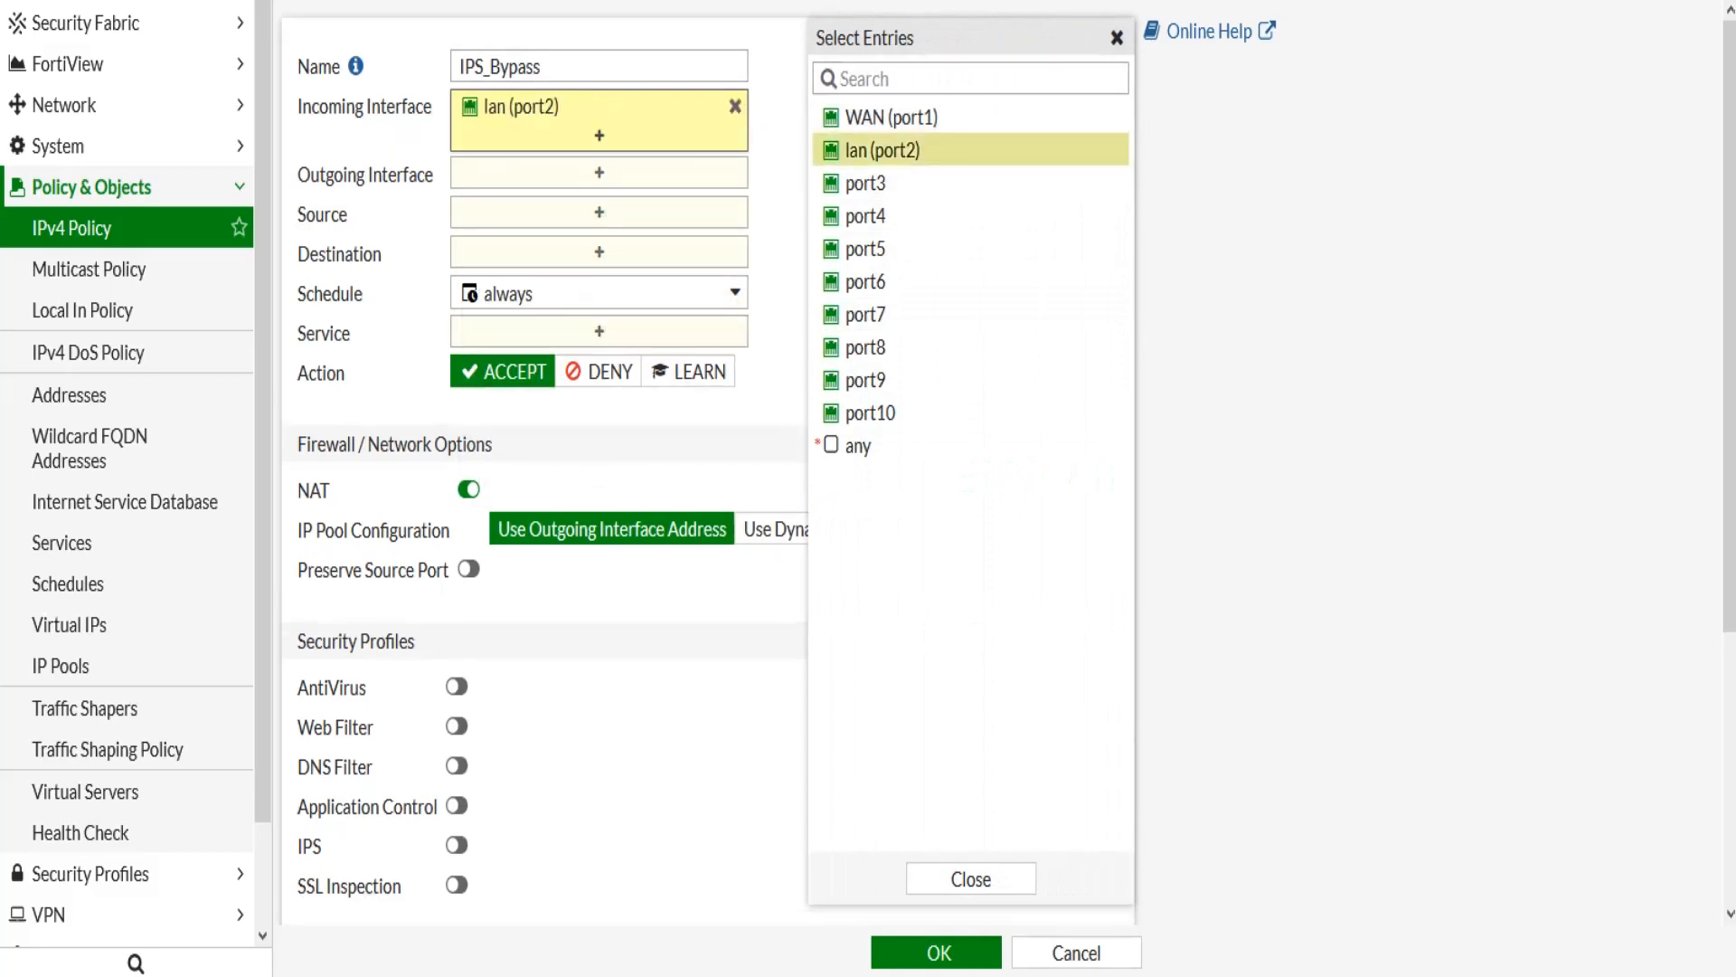
{"action": "left_click", "coordinate": [598, 173]}
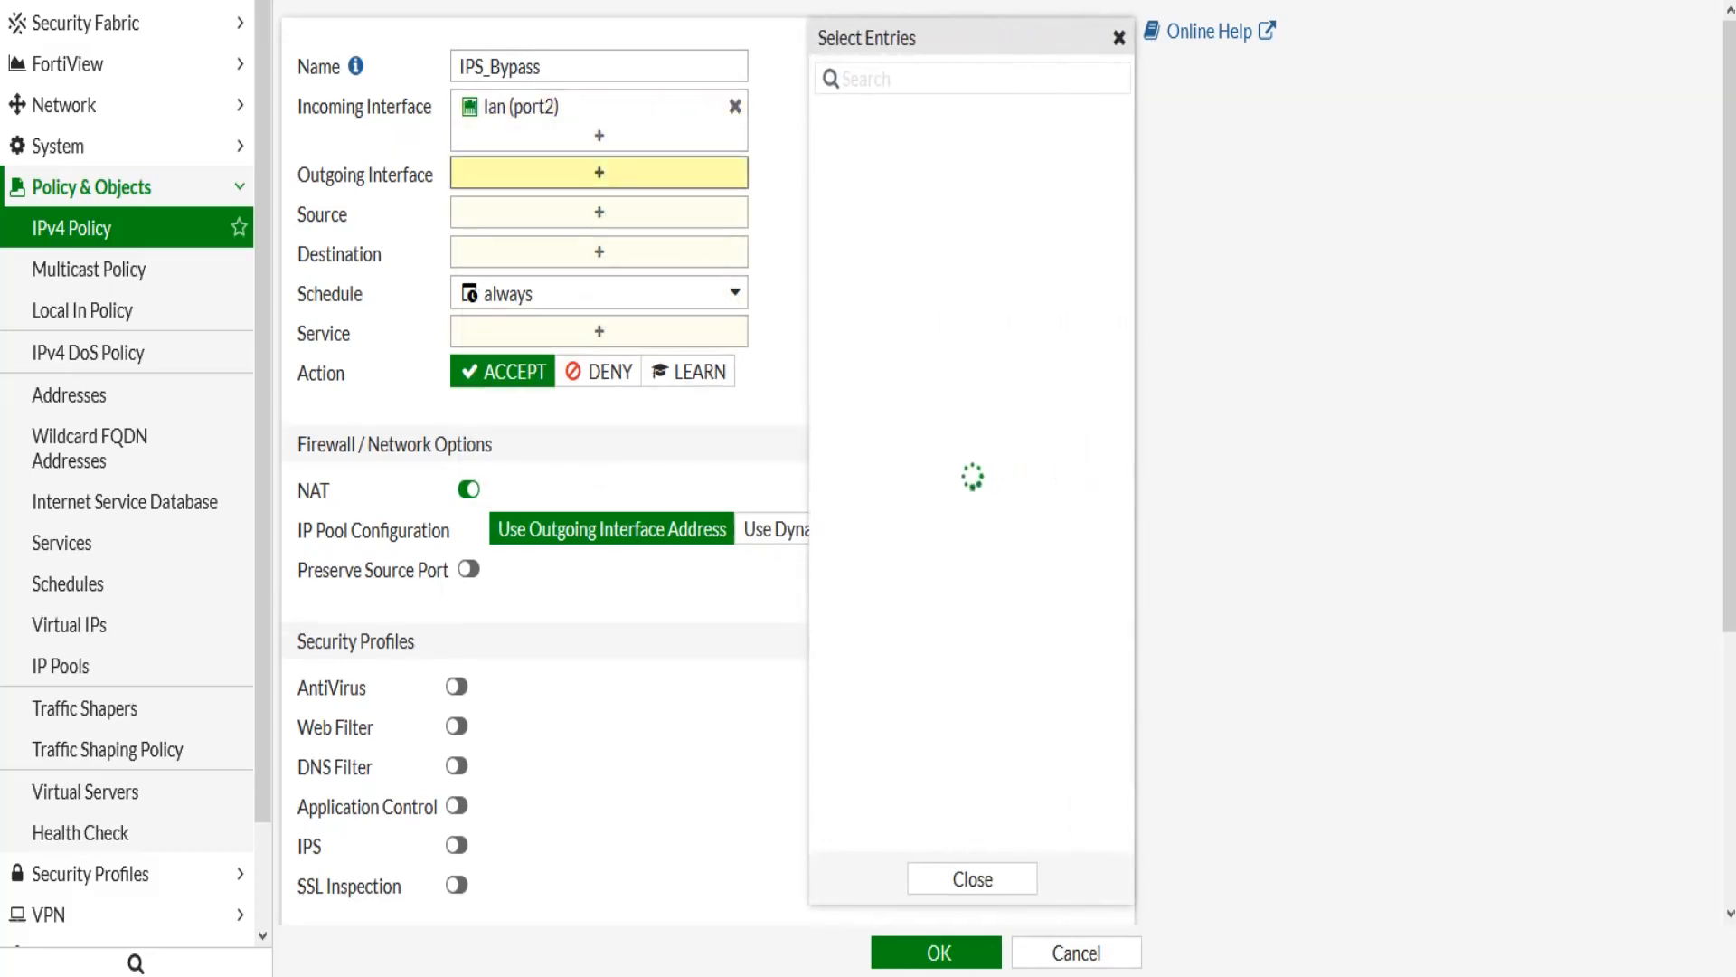
{"action": "left_click", "coordinate": [892, 117]}
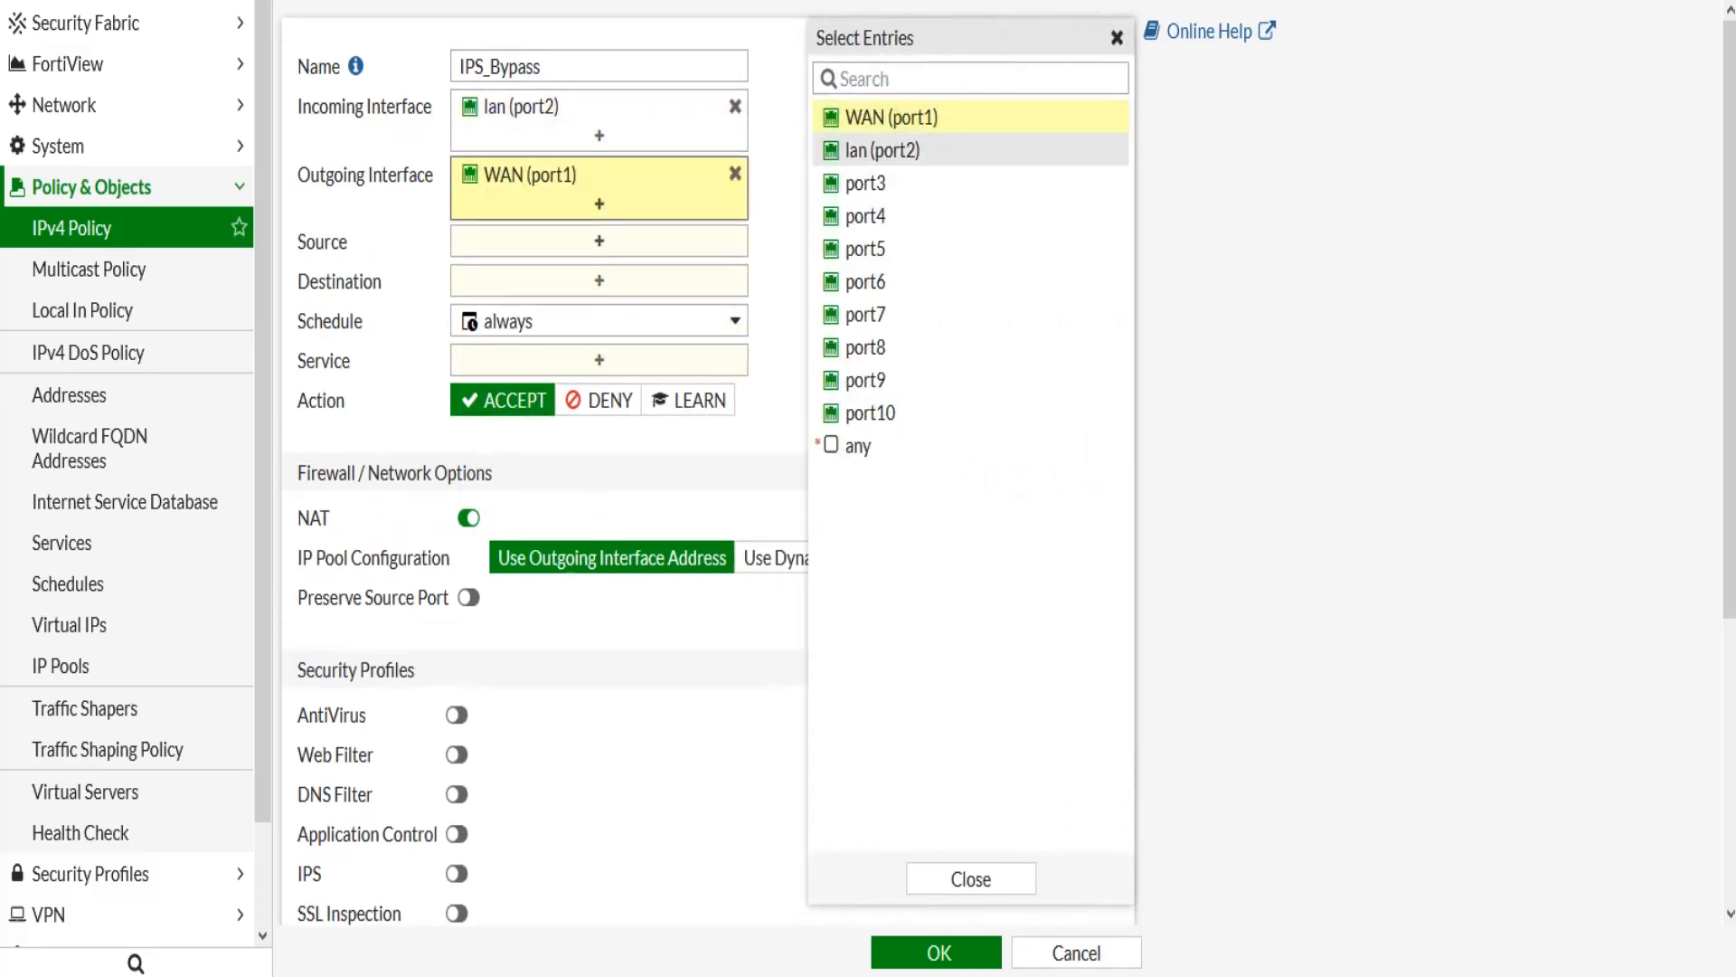
{"action": "left_click", "coordinate": [599, 241]}
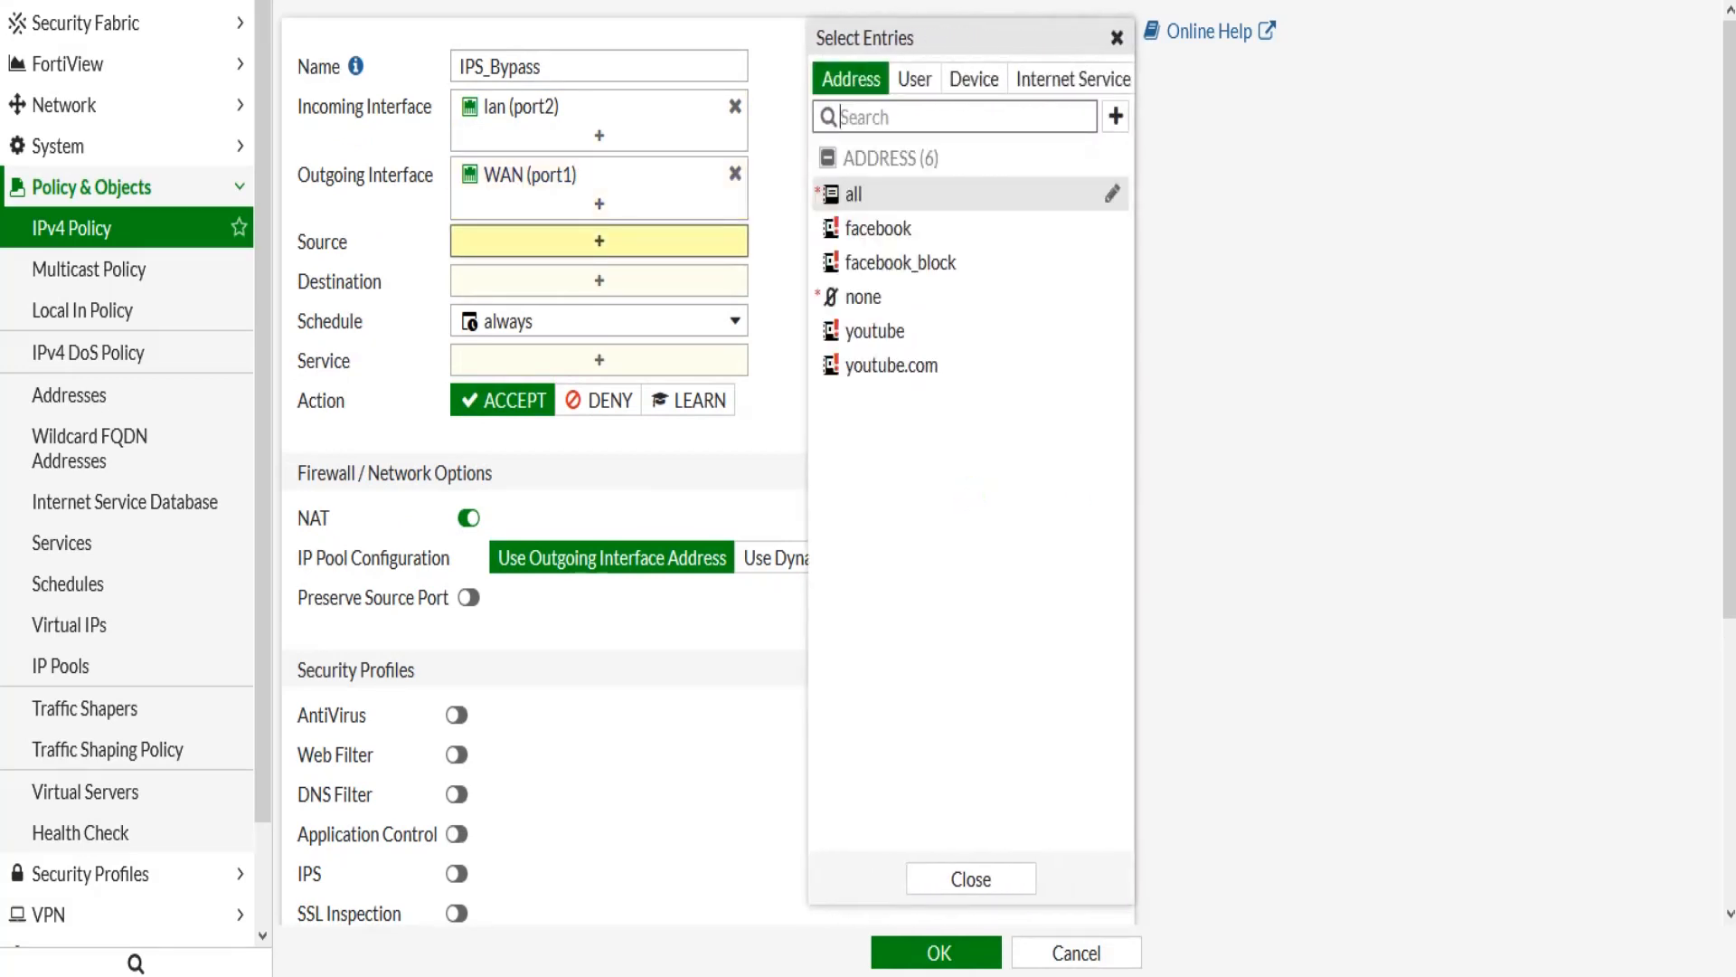
{"action": "left_click", "coordinate": [853, 193]}
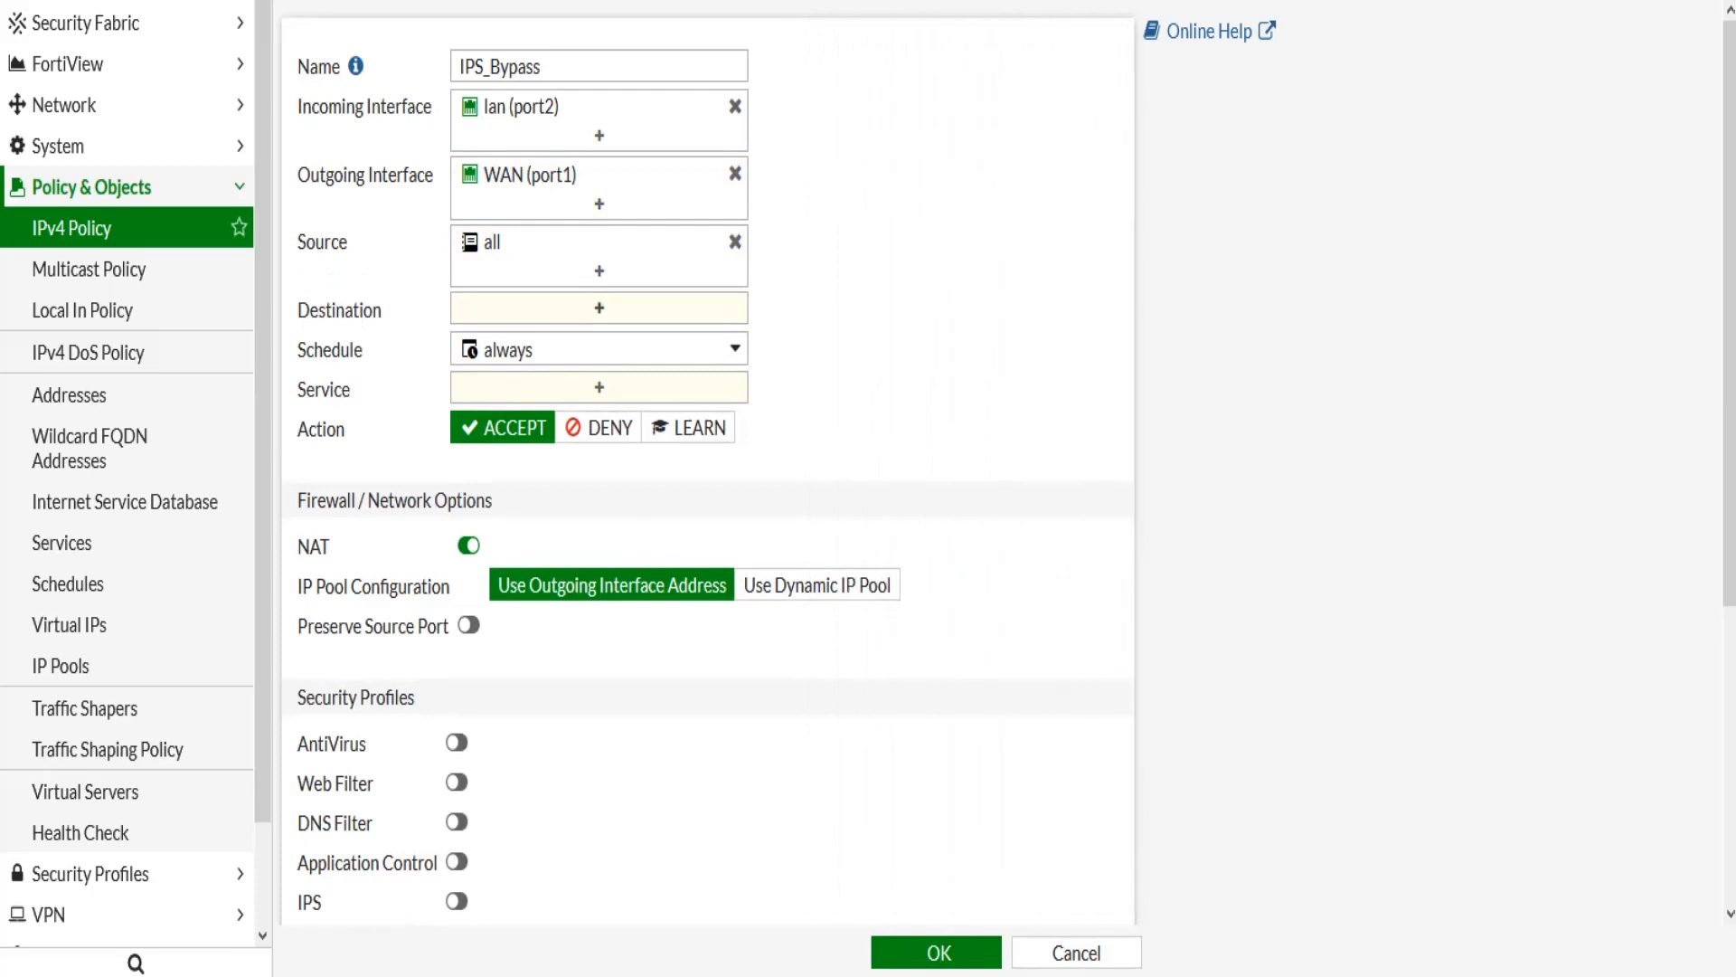
{"action": "left_click", "coordinate": [599, 308]}
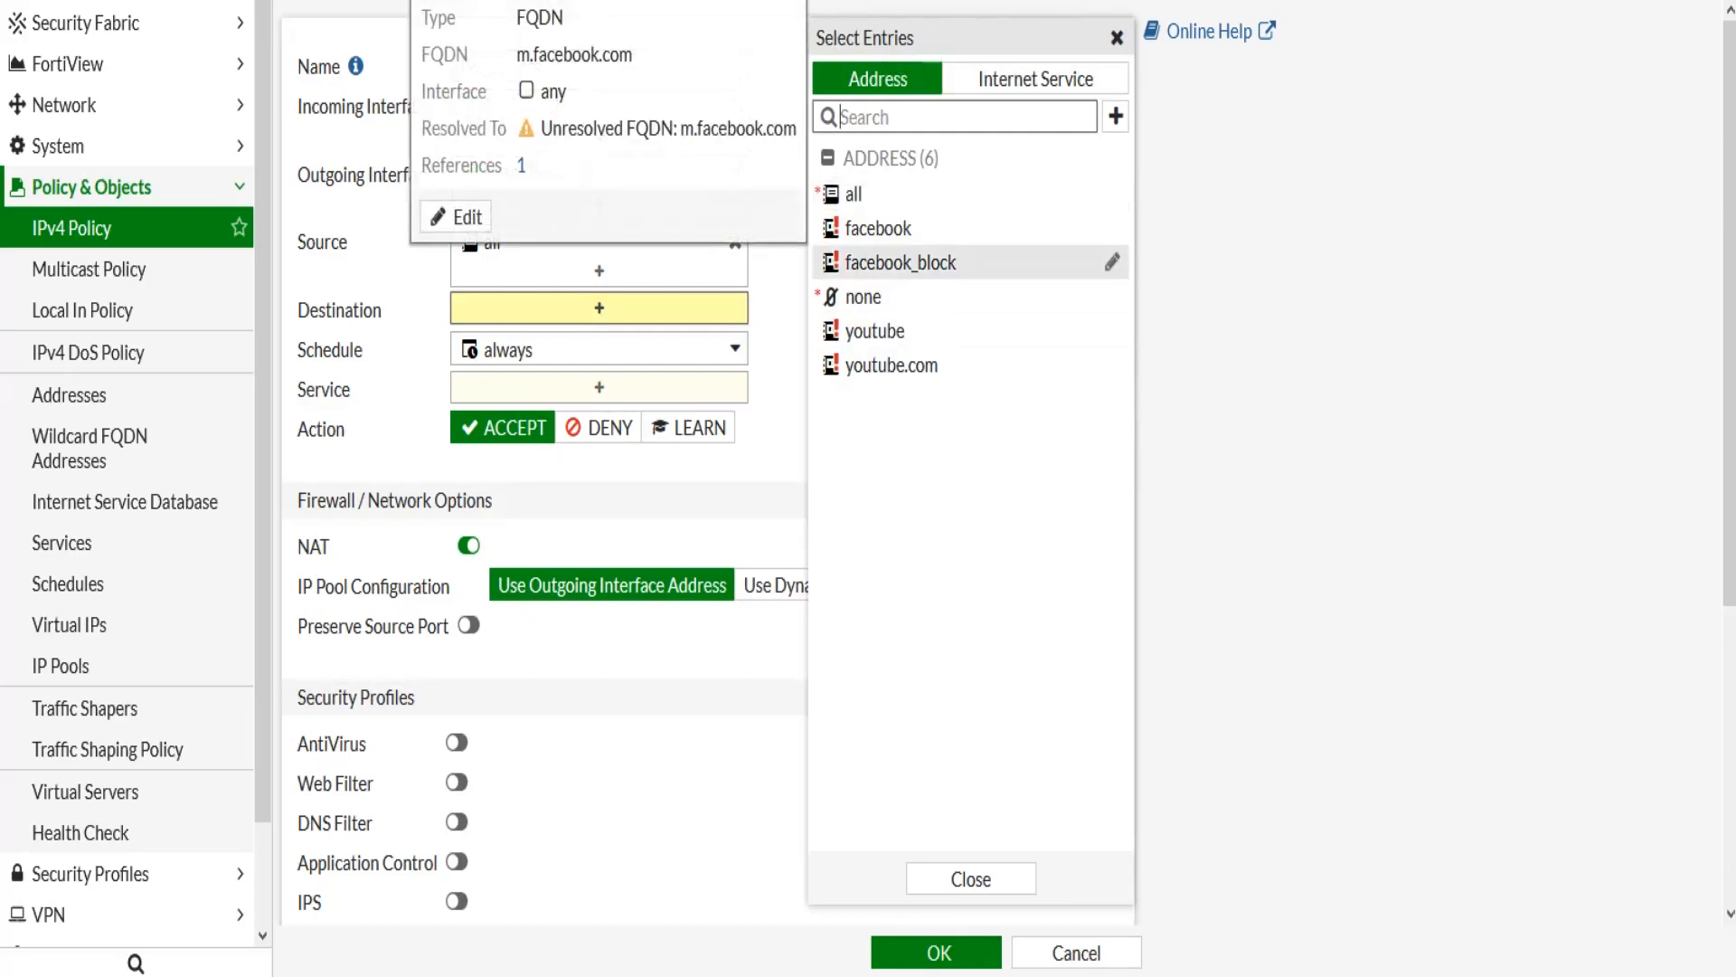
Create an FQDN address object prothomalo.com and select it as the policy destination.
{"action": "left_click", "coordinate": [1116, 116]}
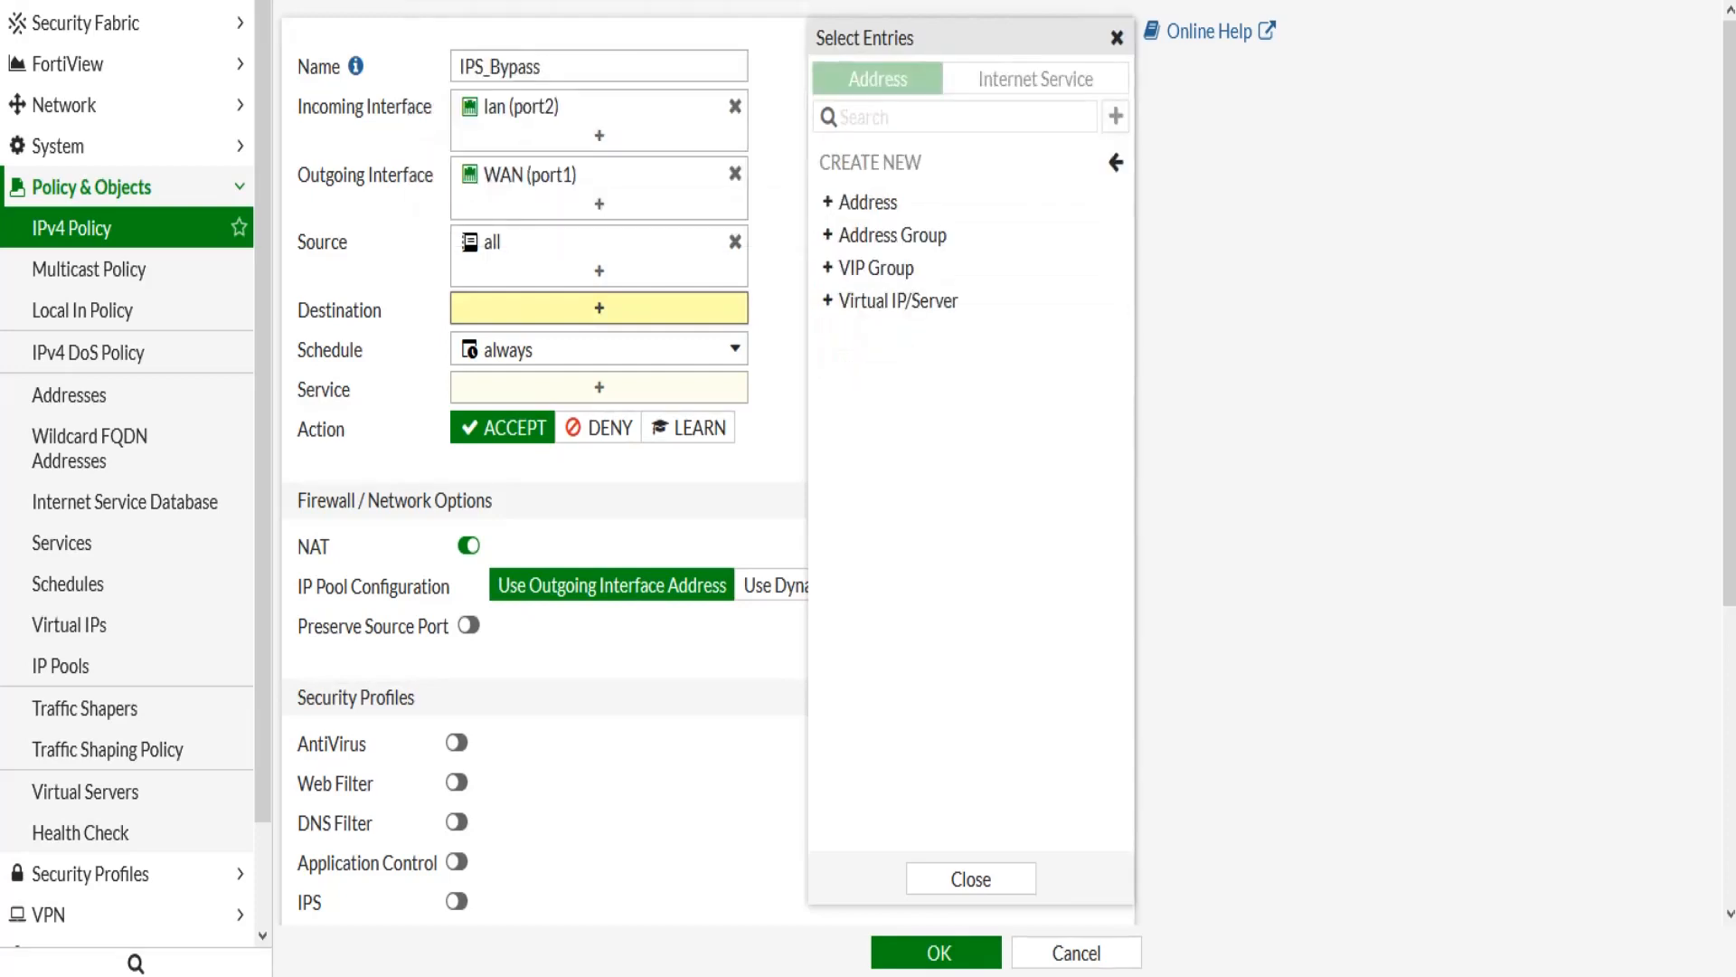
{"action": "left_click", "coordinate": [868, 202]}
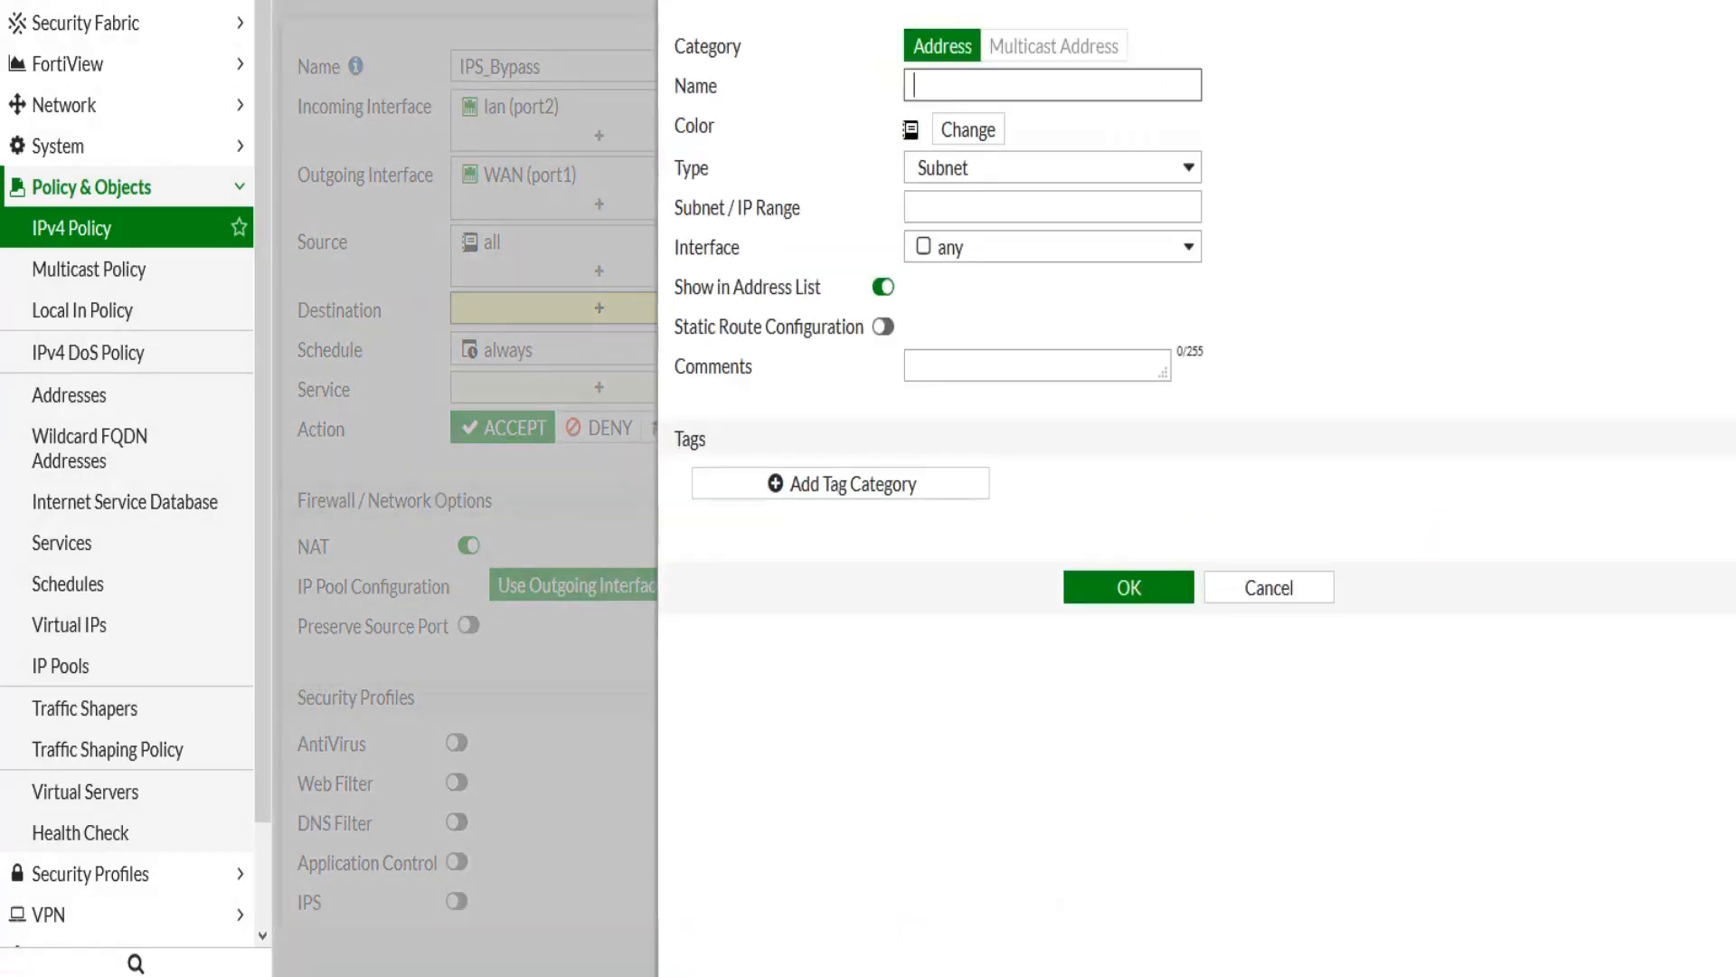
{"action": "type", "text": "prothom"}
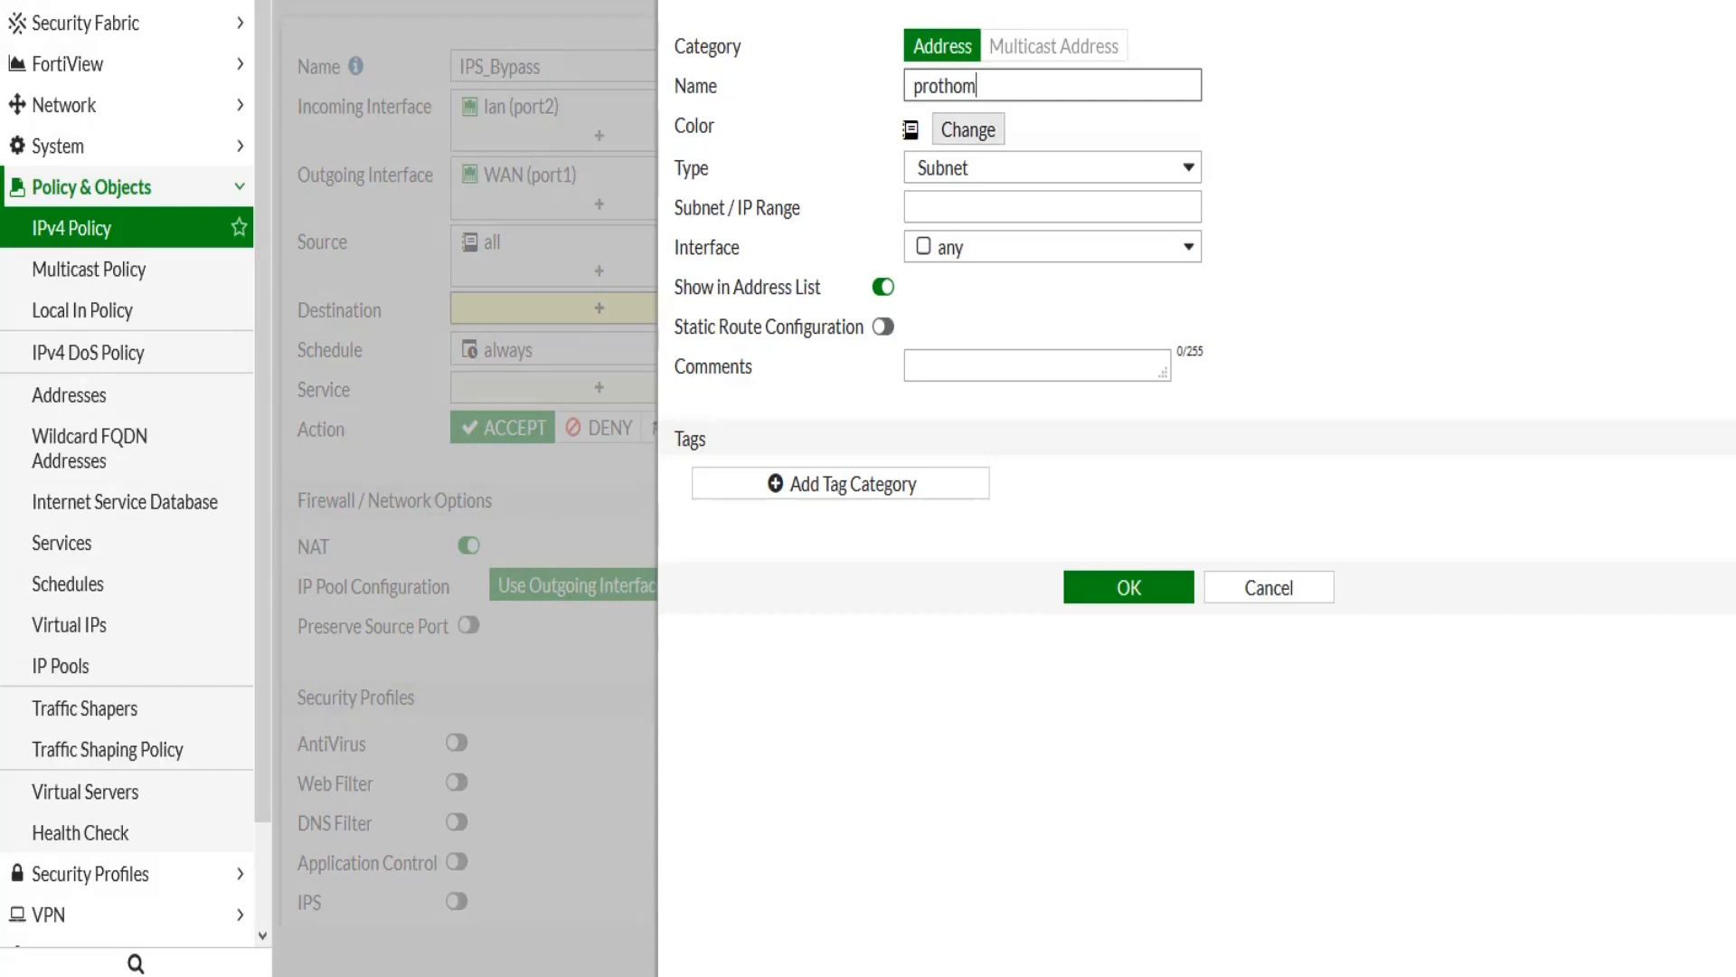
{"action": "type", "text": "alo"}
{"action": "key", "text": "BackSpace"}
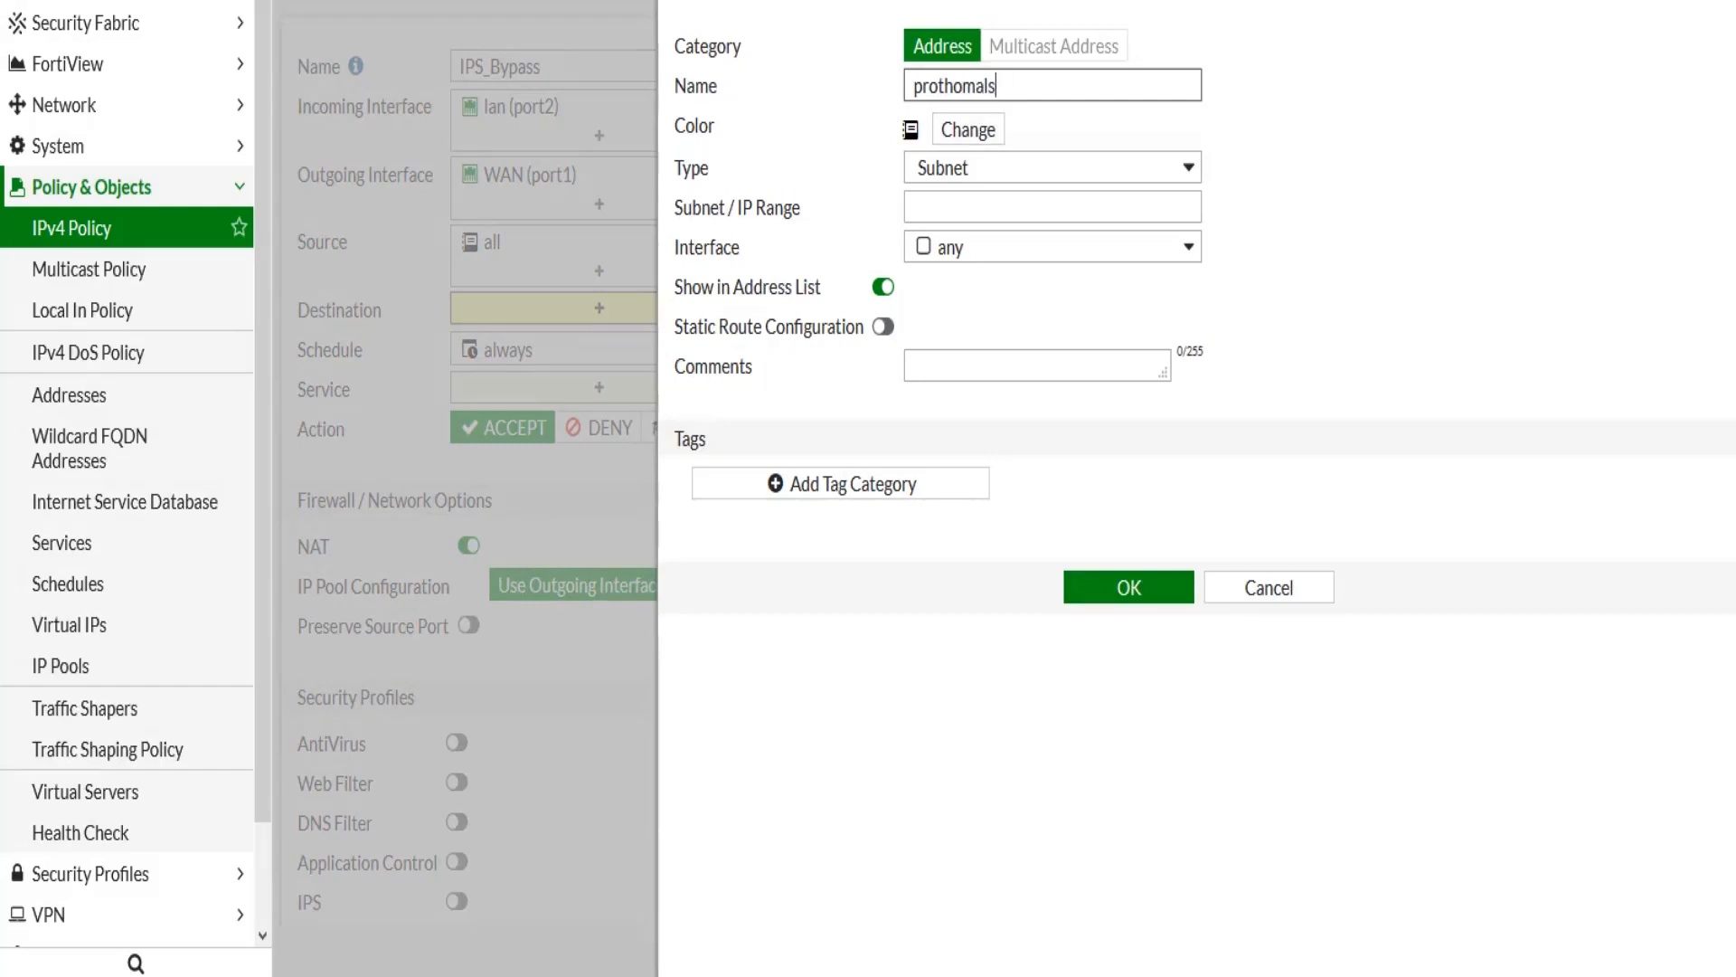
{"action": "type", "text": "o.com"}
{"action": "key", "text": "ctrl+a"}
{"action": "key", "text": "ctrl+c"}
{"action": "left_click", "coordinate": [1052, 168]}
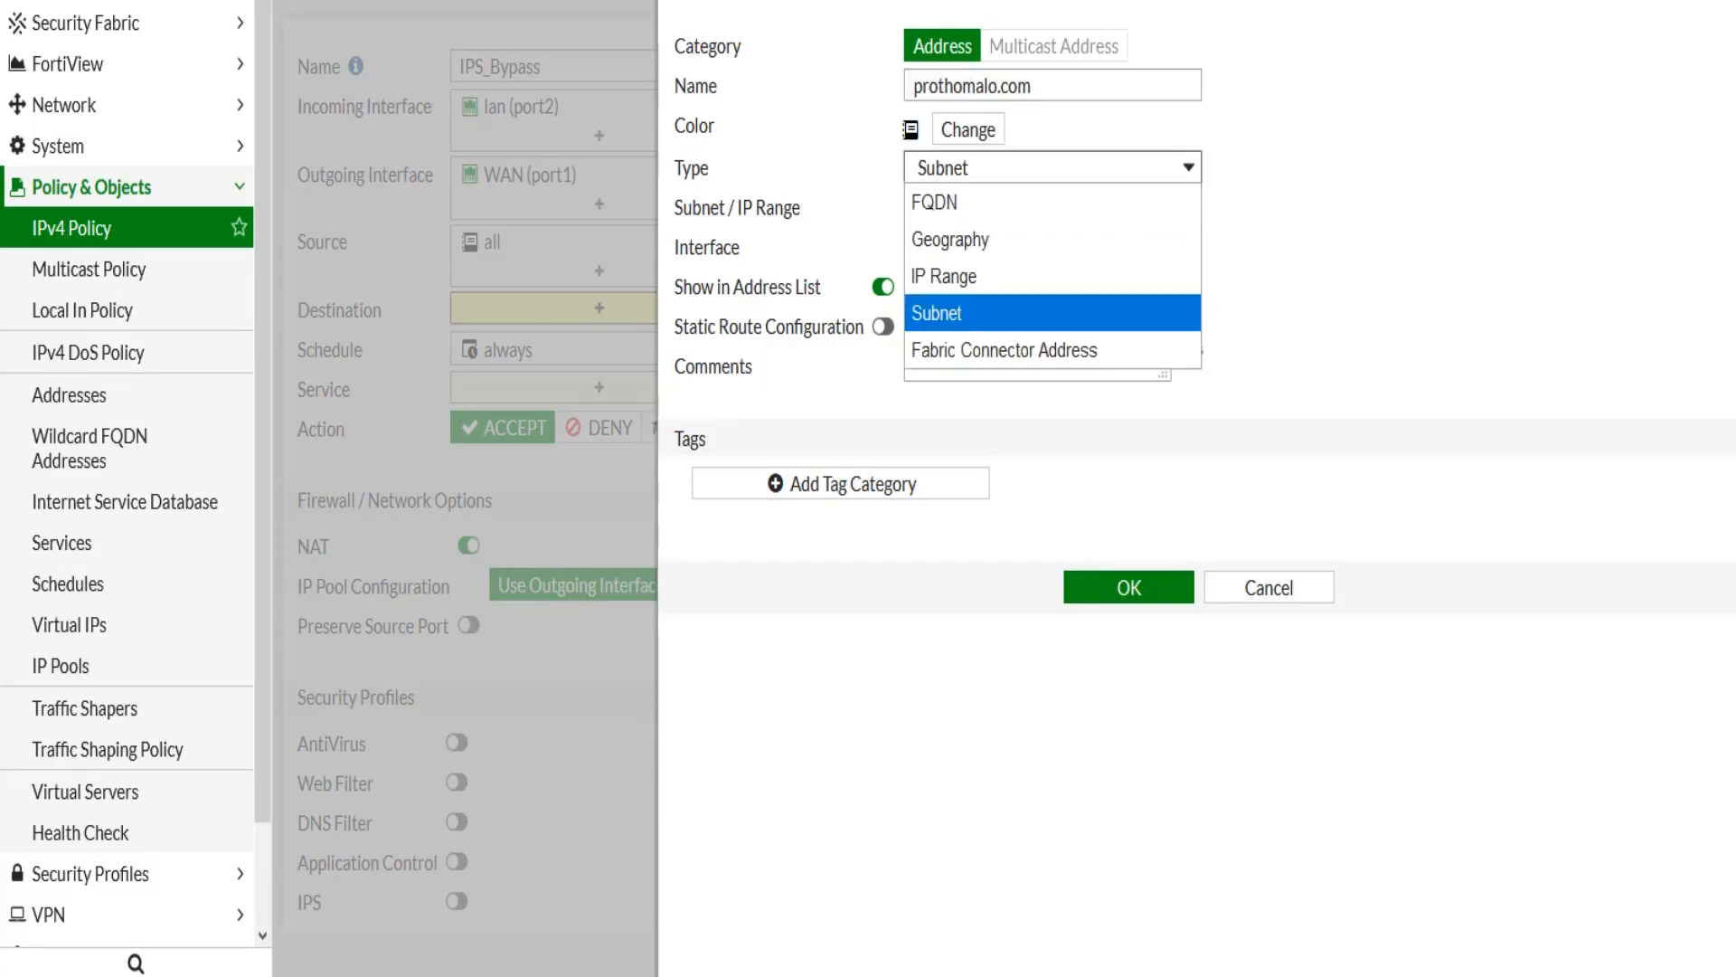
{"action": "left_click", "coordinate": [935, 201]}
{"action": "left_click", "coordinate": [1053, 207]}
{"action": "key", "text": "ctrl+v"}
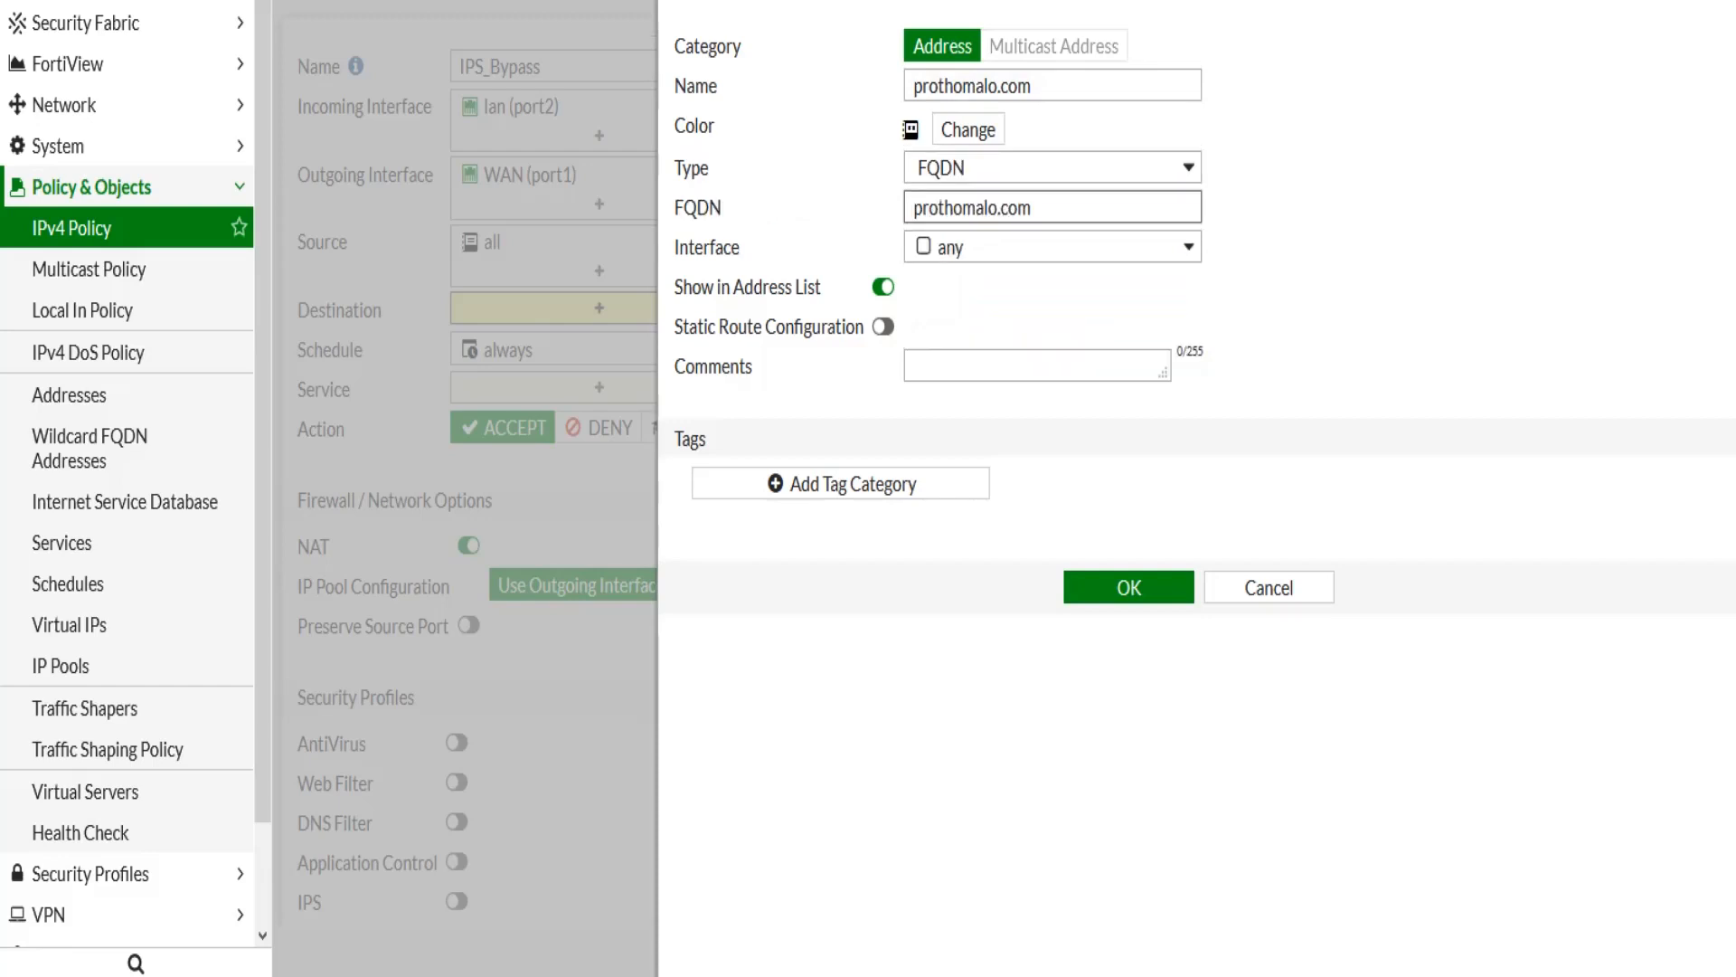
{"action": "left_click", "coordinate": [1036, 366]}
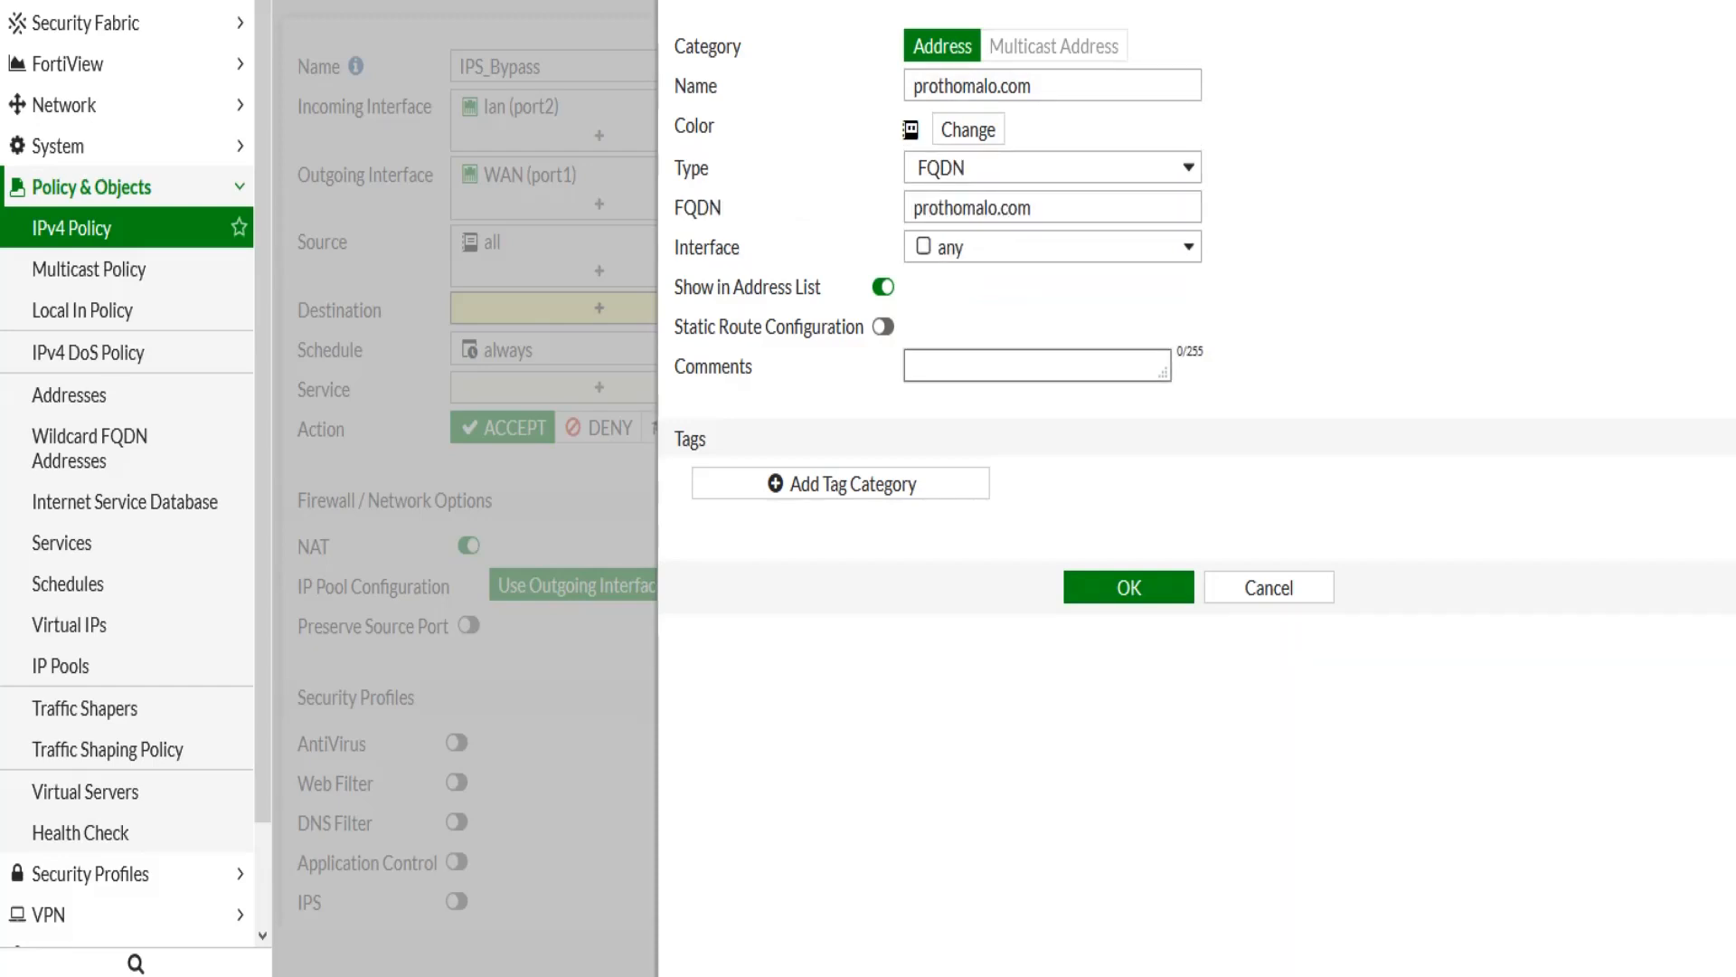
{"action": "left_click", "coordinate": [1128, 587]}
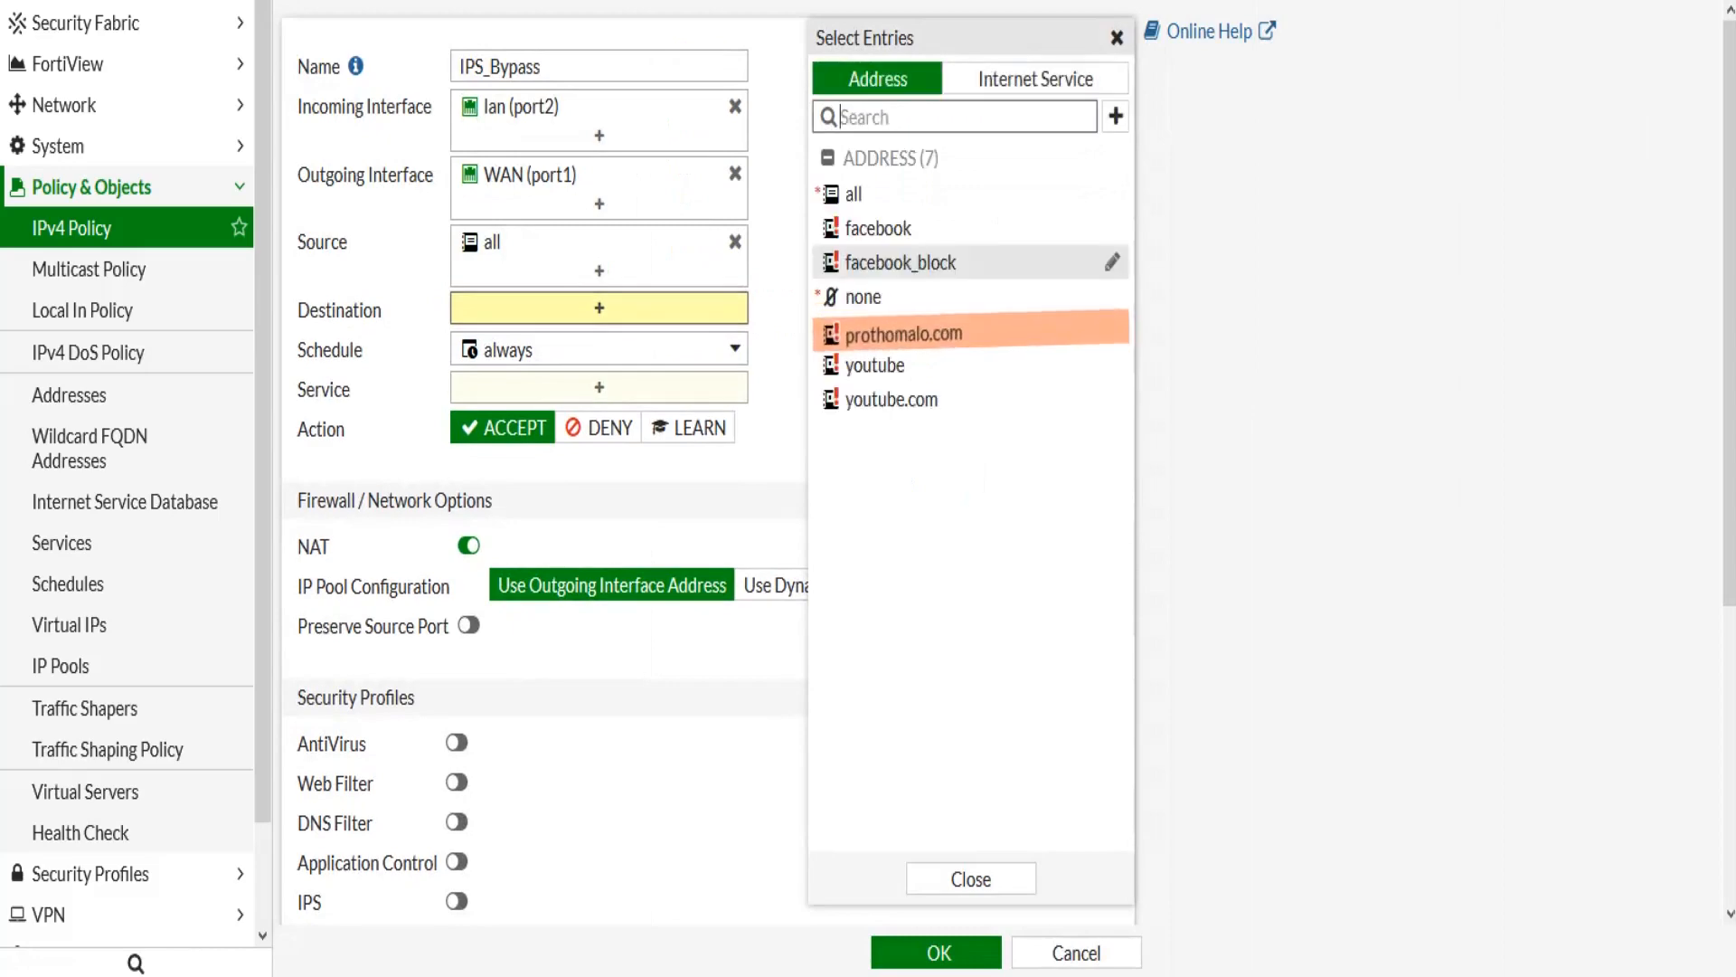
{"action": "left_click", "coordinate": [941, 331]}
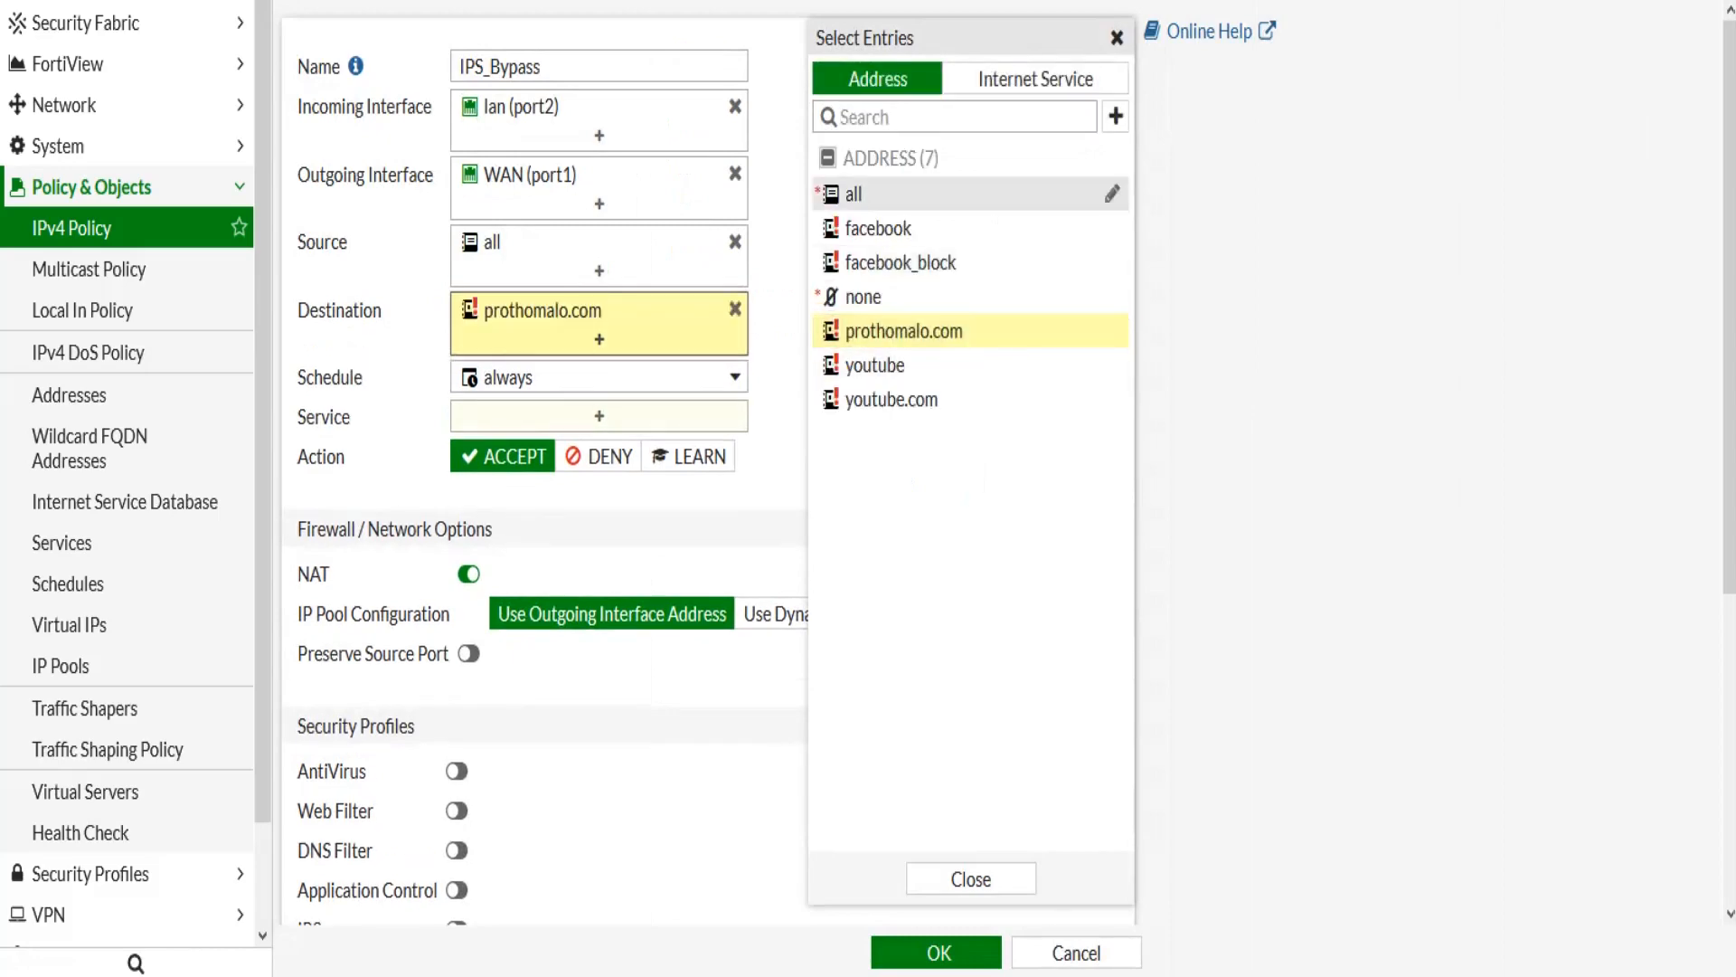
Create subnet address 182.160.200.10/32 and add it as a second destination.
{"action": "left_click", "coordinate": [1116, 115]}
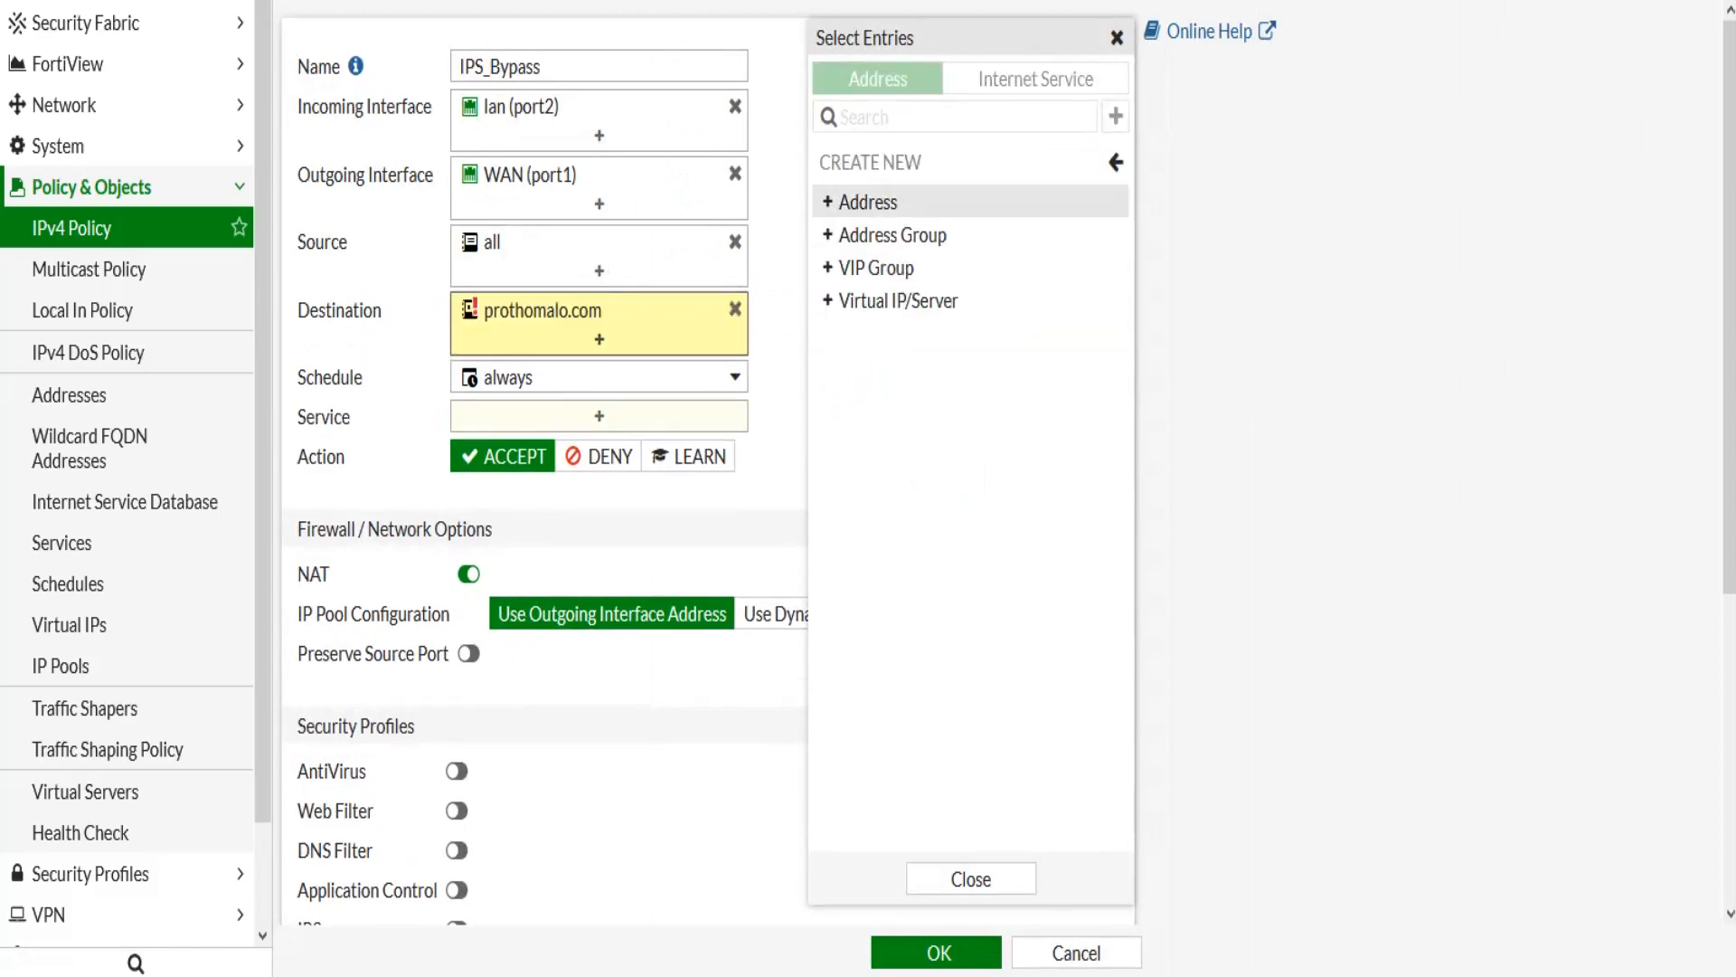
{"action": "left_click", "coordinate": [868, 201]}
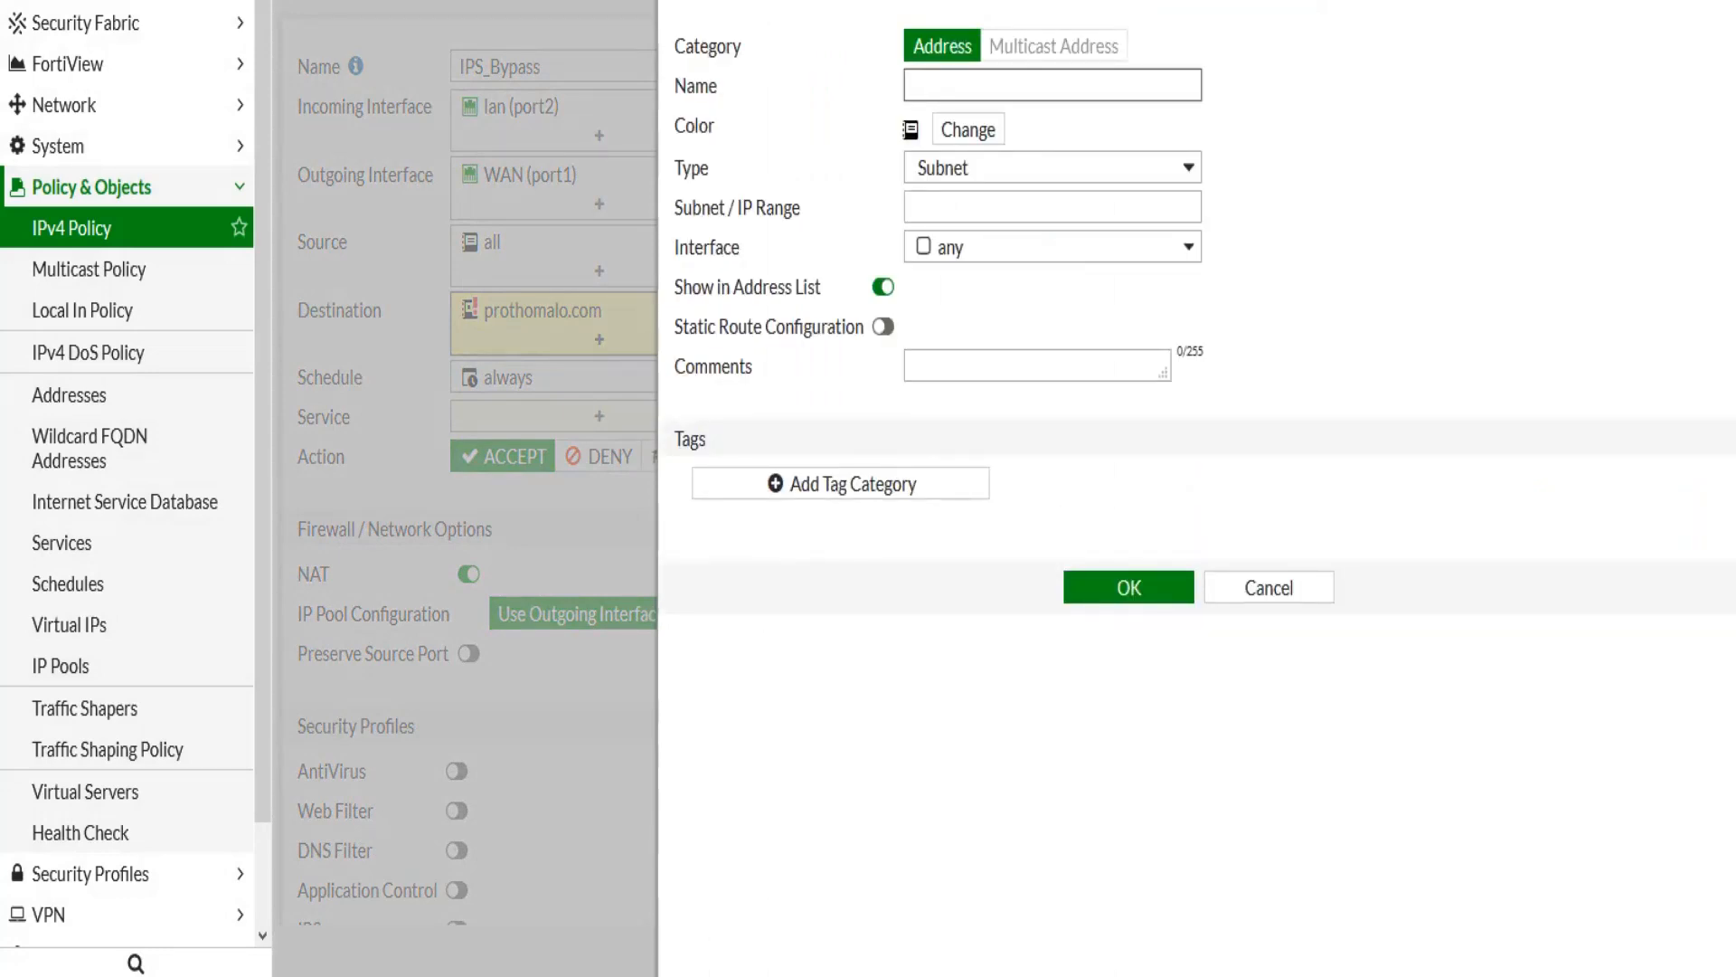
{"action": "type", "text": "182.160.200.1"}
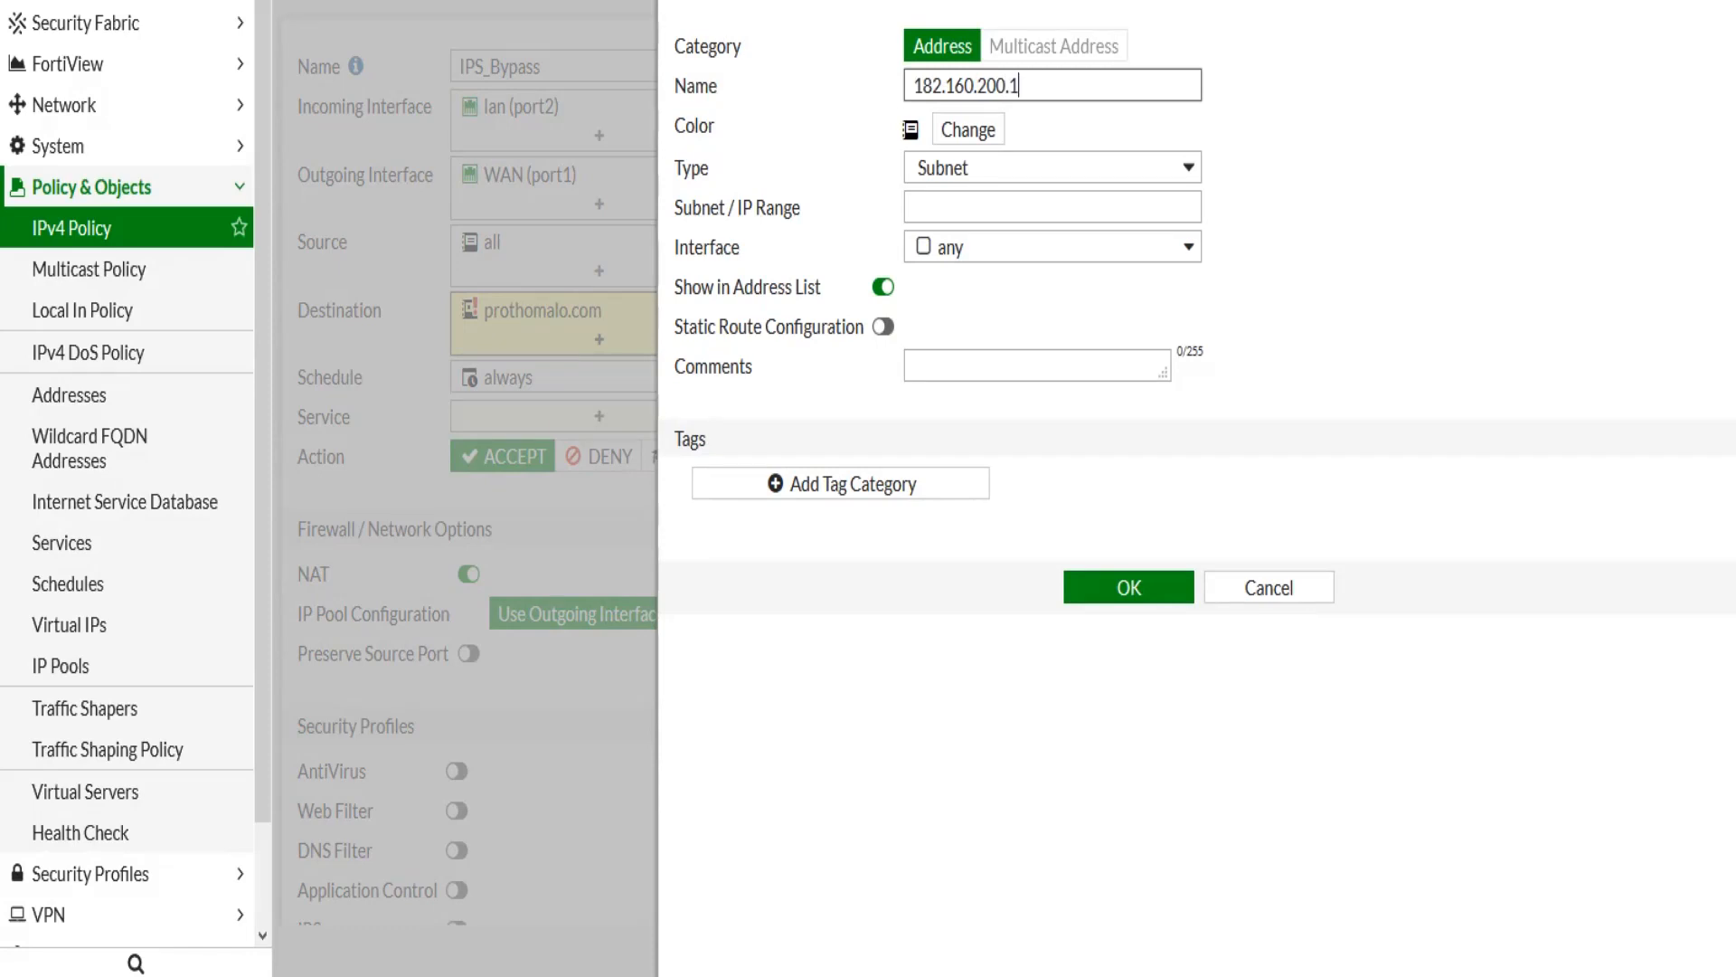
{"action": "type", "text": "0"}
{"action": "key", "text": "ctrl+a"}
{"action": "key", "text": "ctrl+c"}
{"action": "left_click", "coordinate": [1053, 207]}
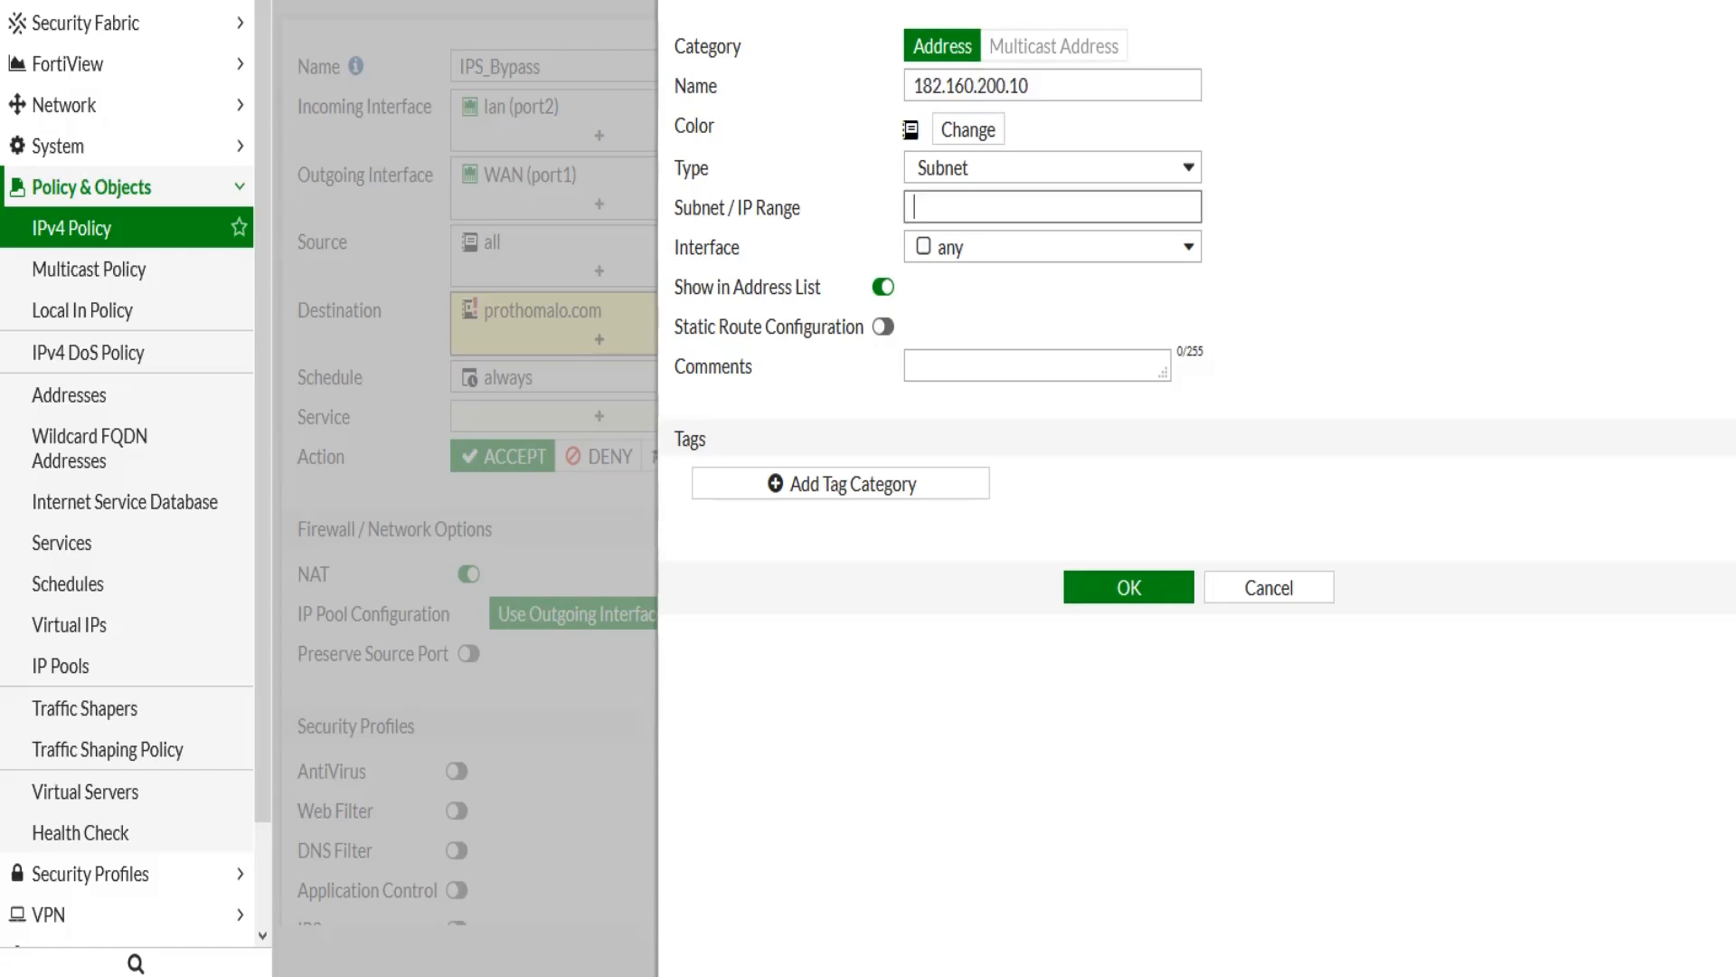
{"action": "key", "text": "ctrl+v"}
{"action": "type", "text": "/32"}
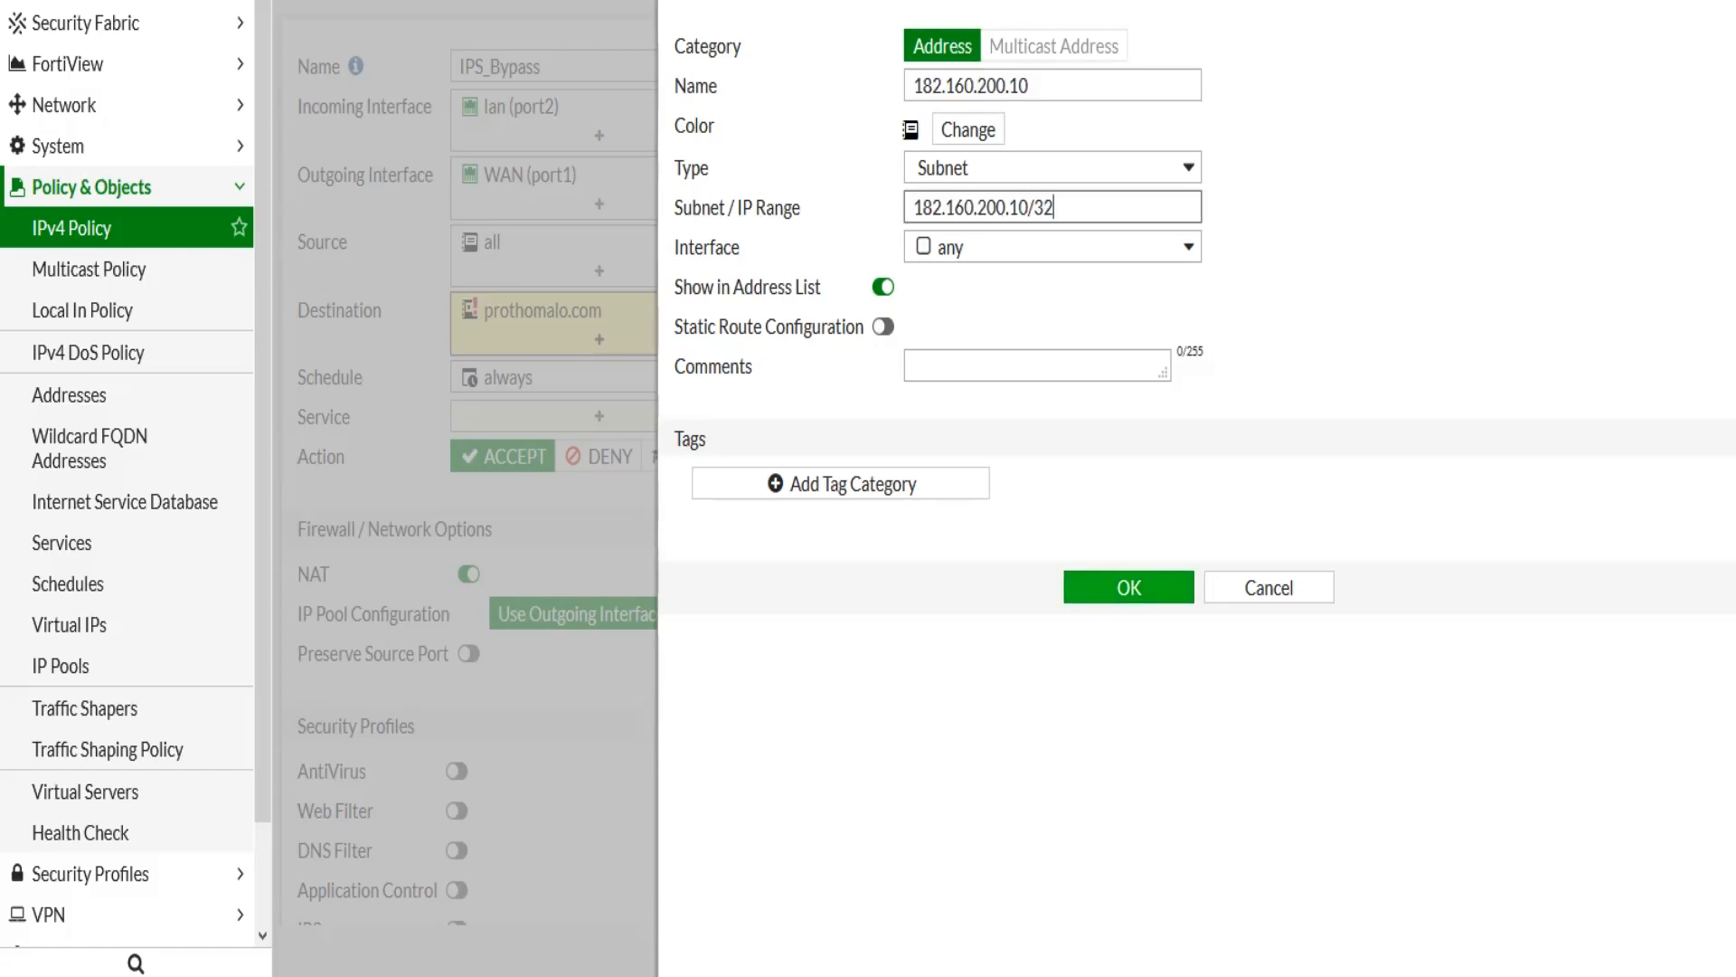
{"action": "left_click", "coordinate": [1128, 586]}
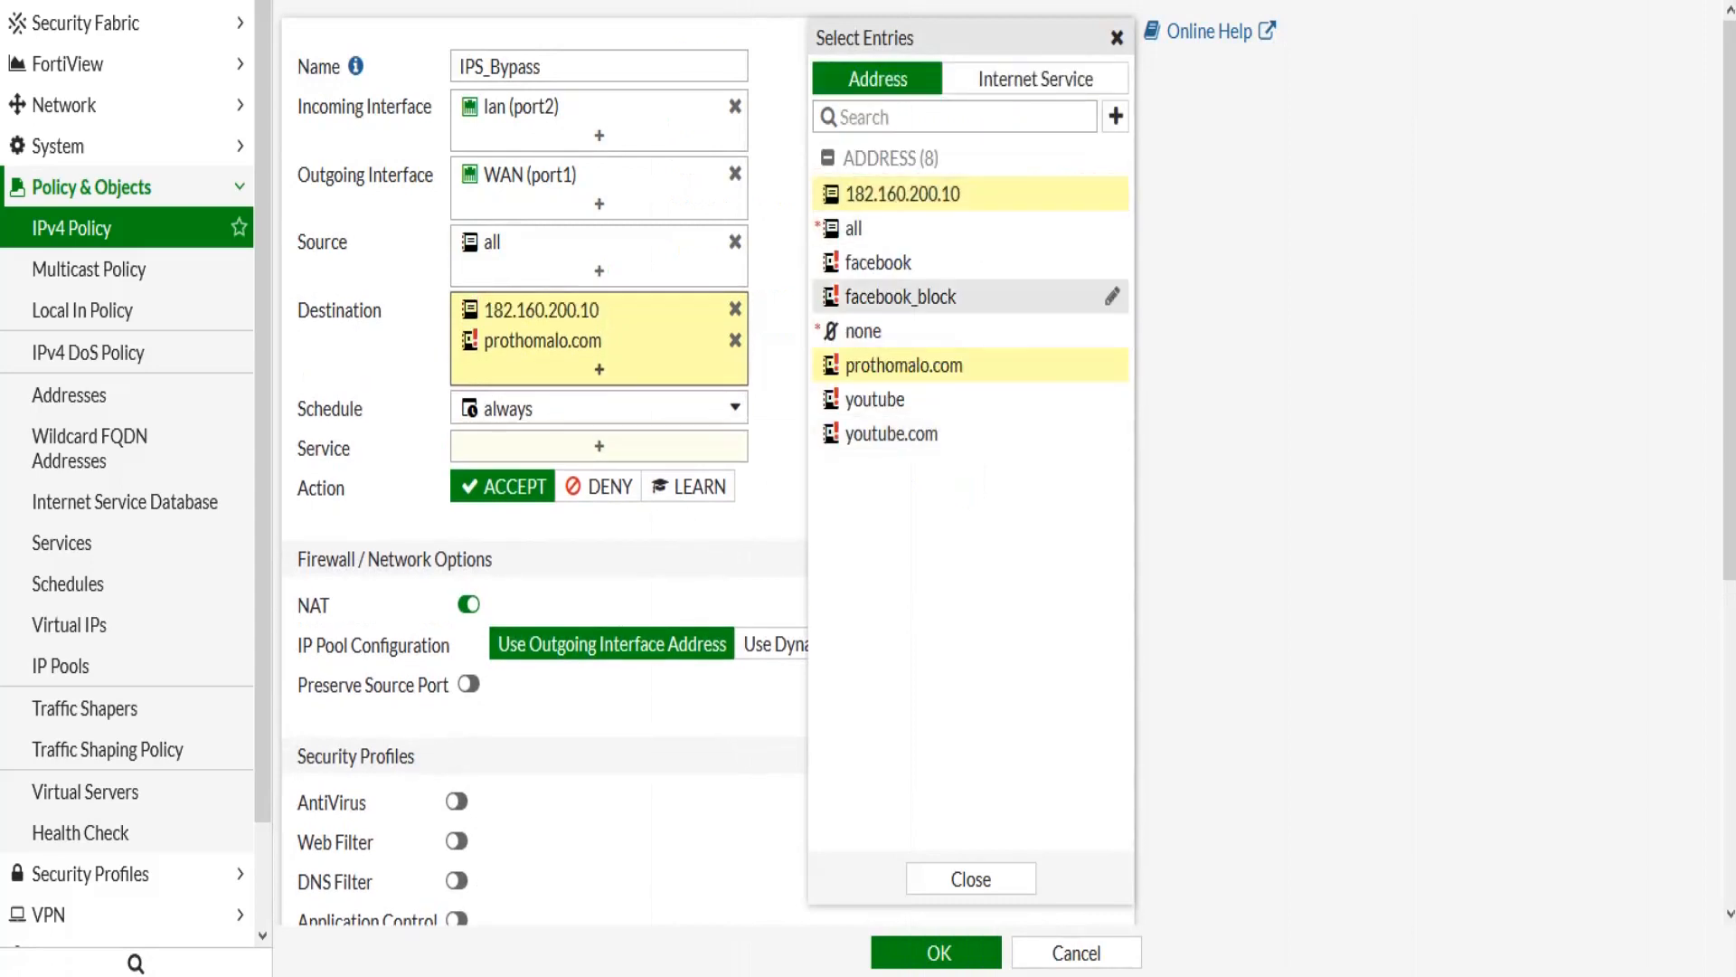
{"action": "left_click", "coordinate": [600, 446]}
Set the IPS_Bypass policy's service to ALL.
{"action": "left_click", "coordinate": [599, 446]}
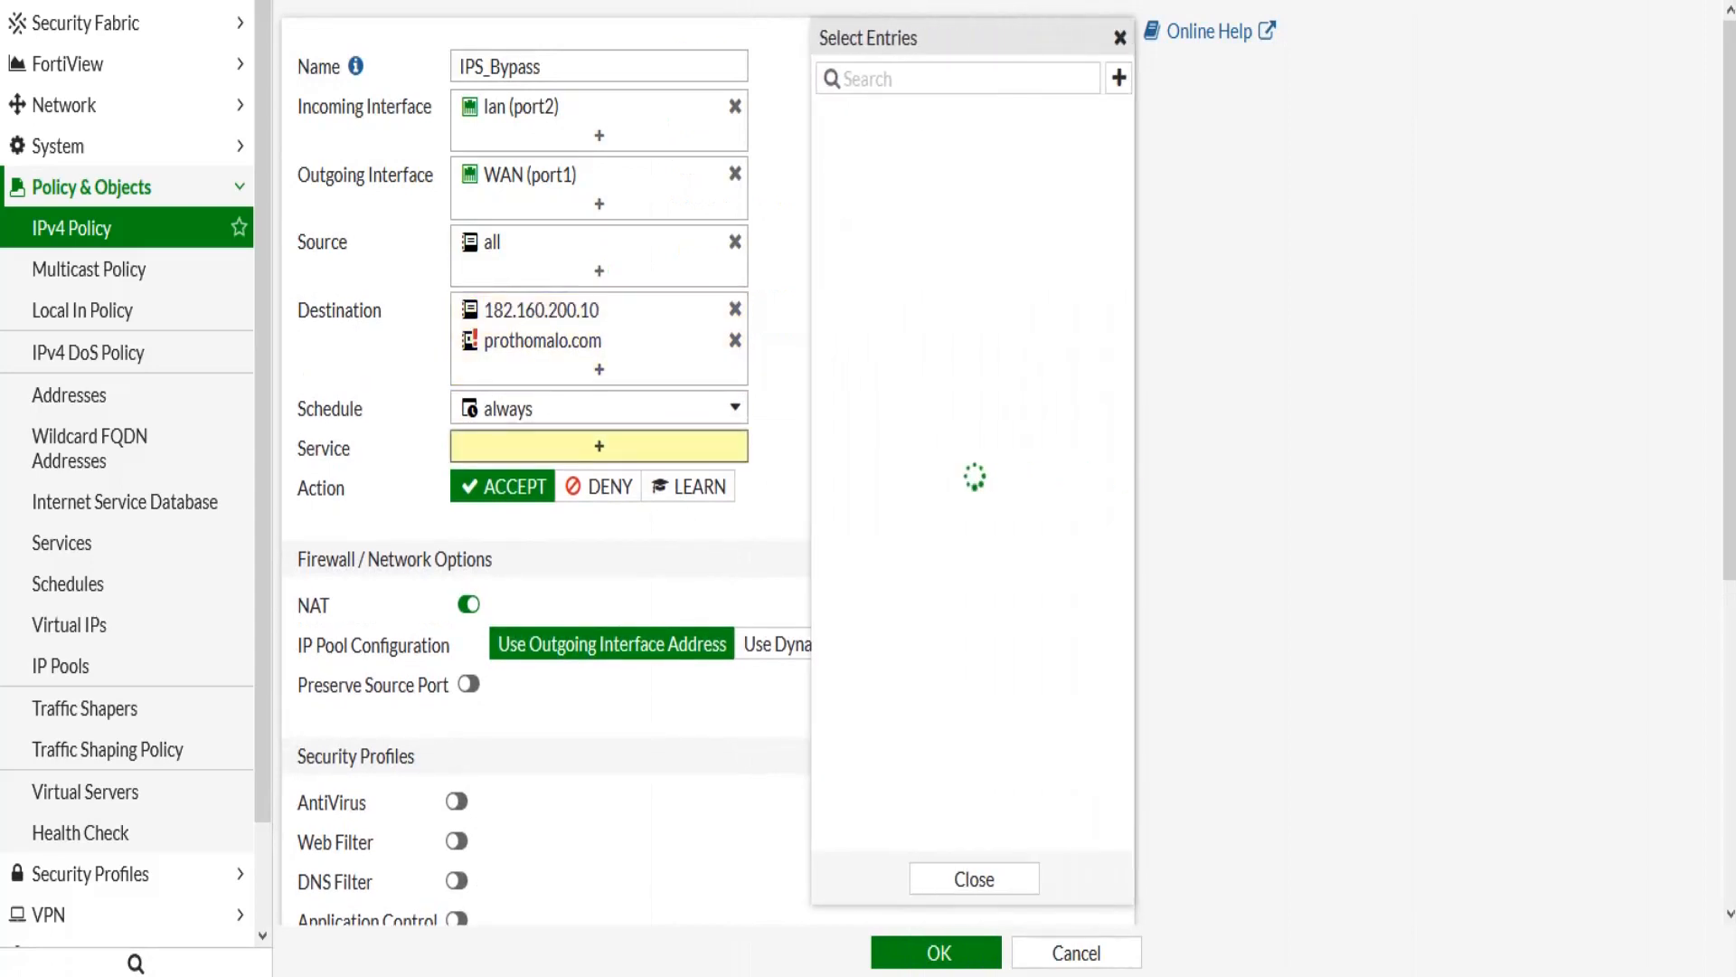
{"action": "left_click", "coordinate": [859, 188]}
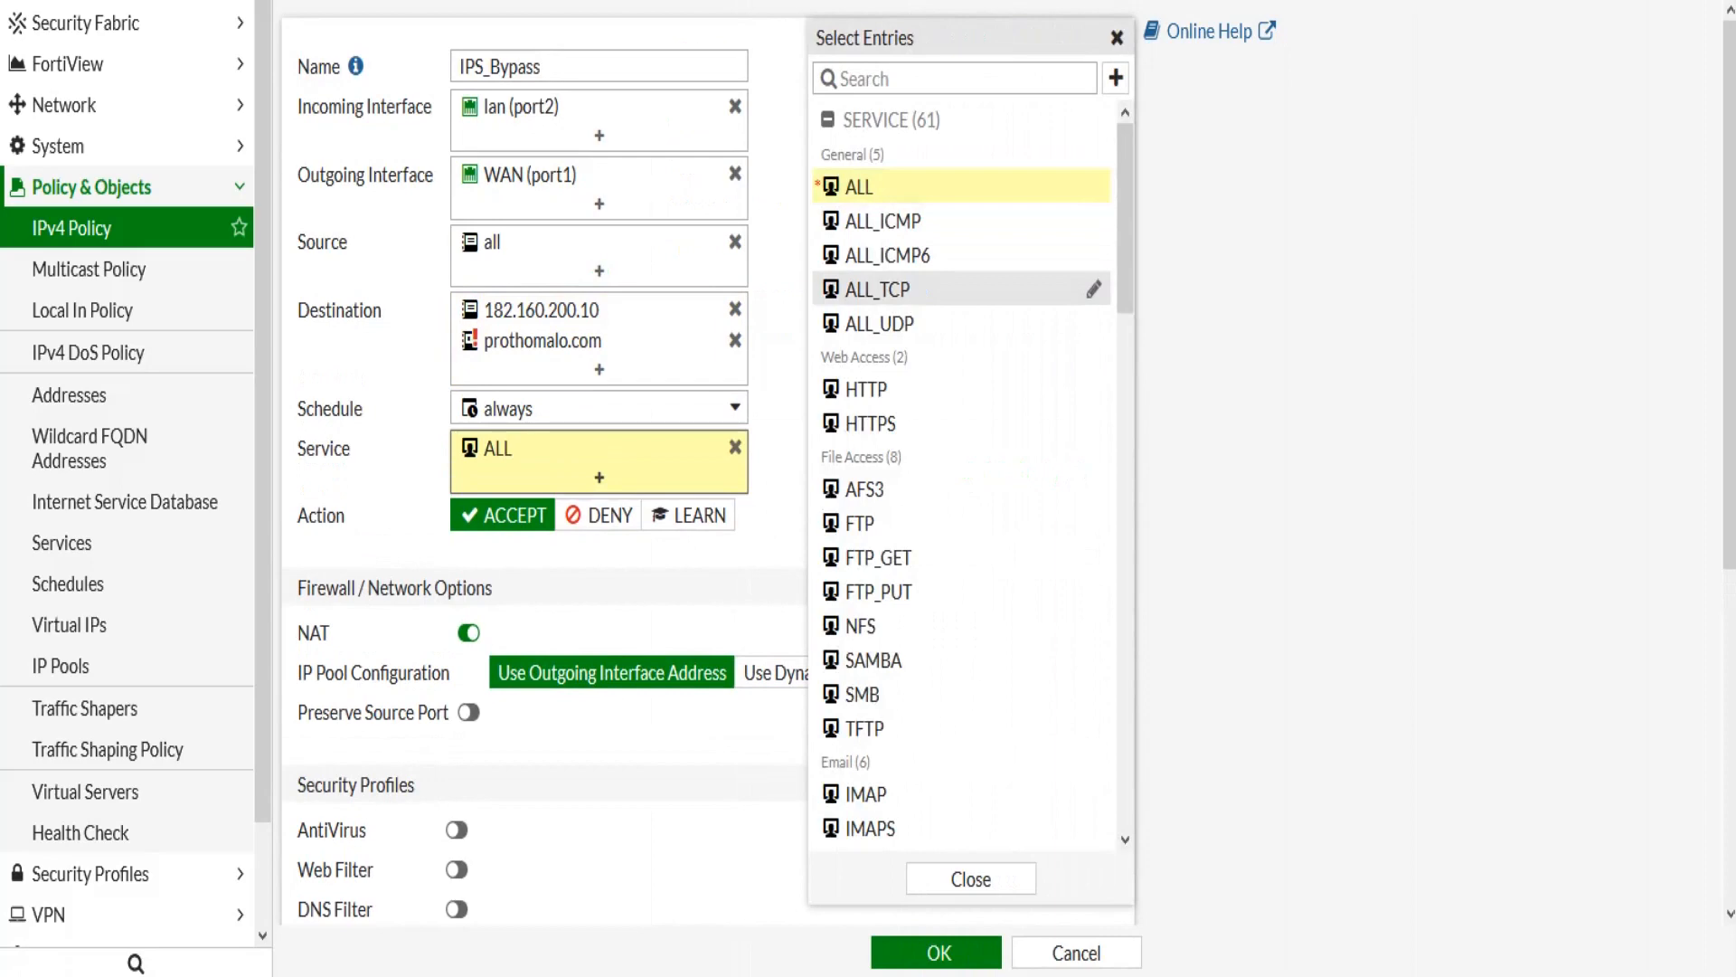
{"action": "left_click", "coordinate": [779, 335]}
Turn Web Filter on, check its default profile, then switch web filtering back off.
{"action": "scroll", "coordinate": [779, 362], "scroll_direction": "down", "scroll_amount": 5}
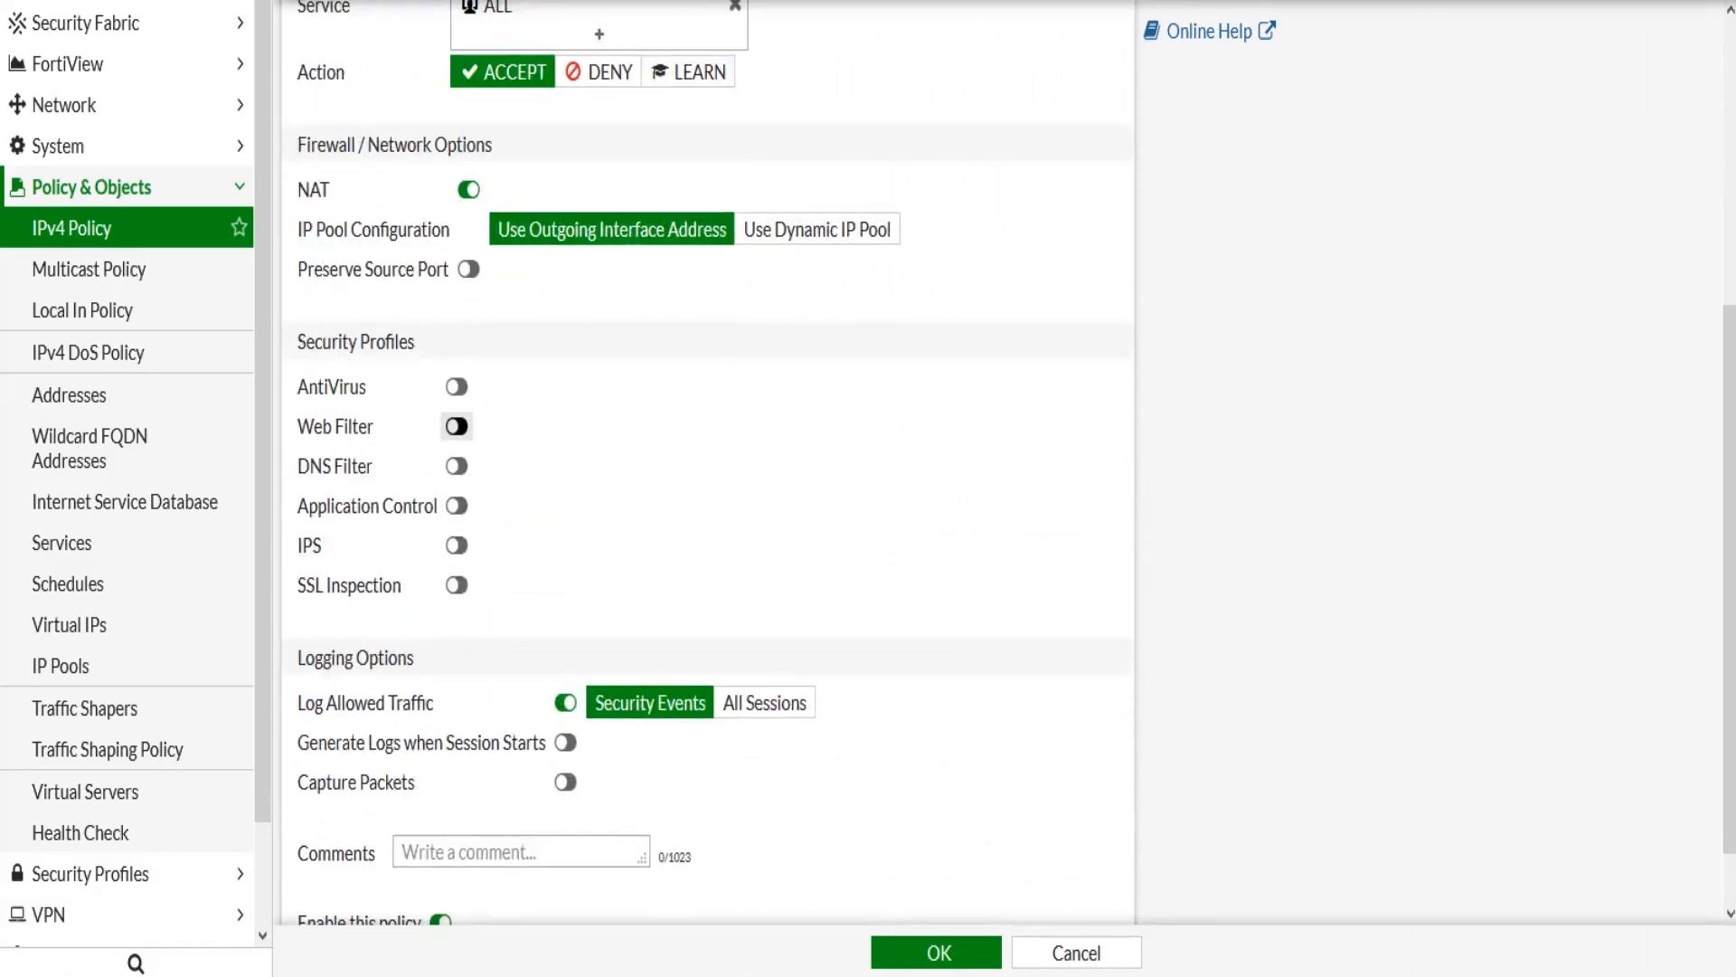
{"action": "left_click", "coordinate": [456, 425]}
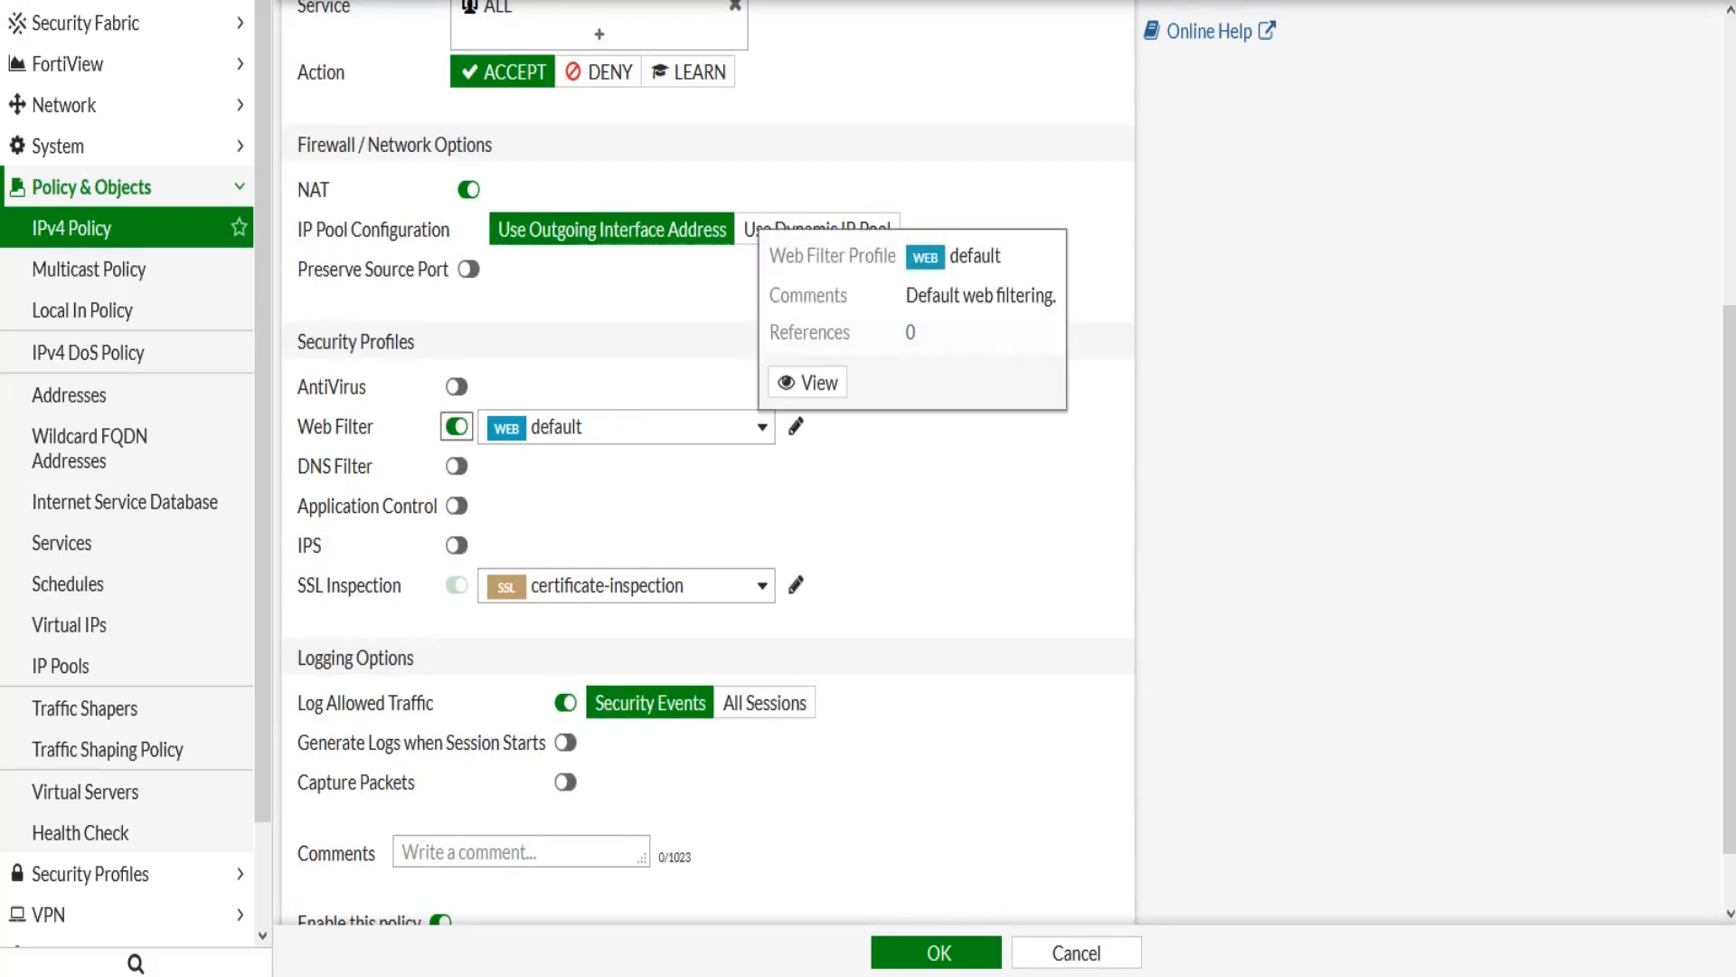
{"action": "left_click", "coordinate": [625, 427]}
{"action": "left_click", "coordinate": [626, 505]}
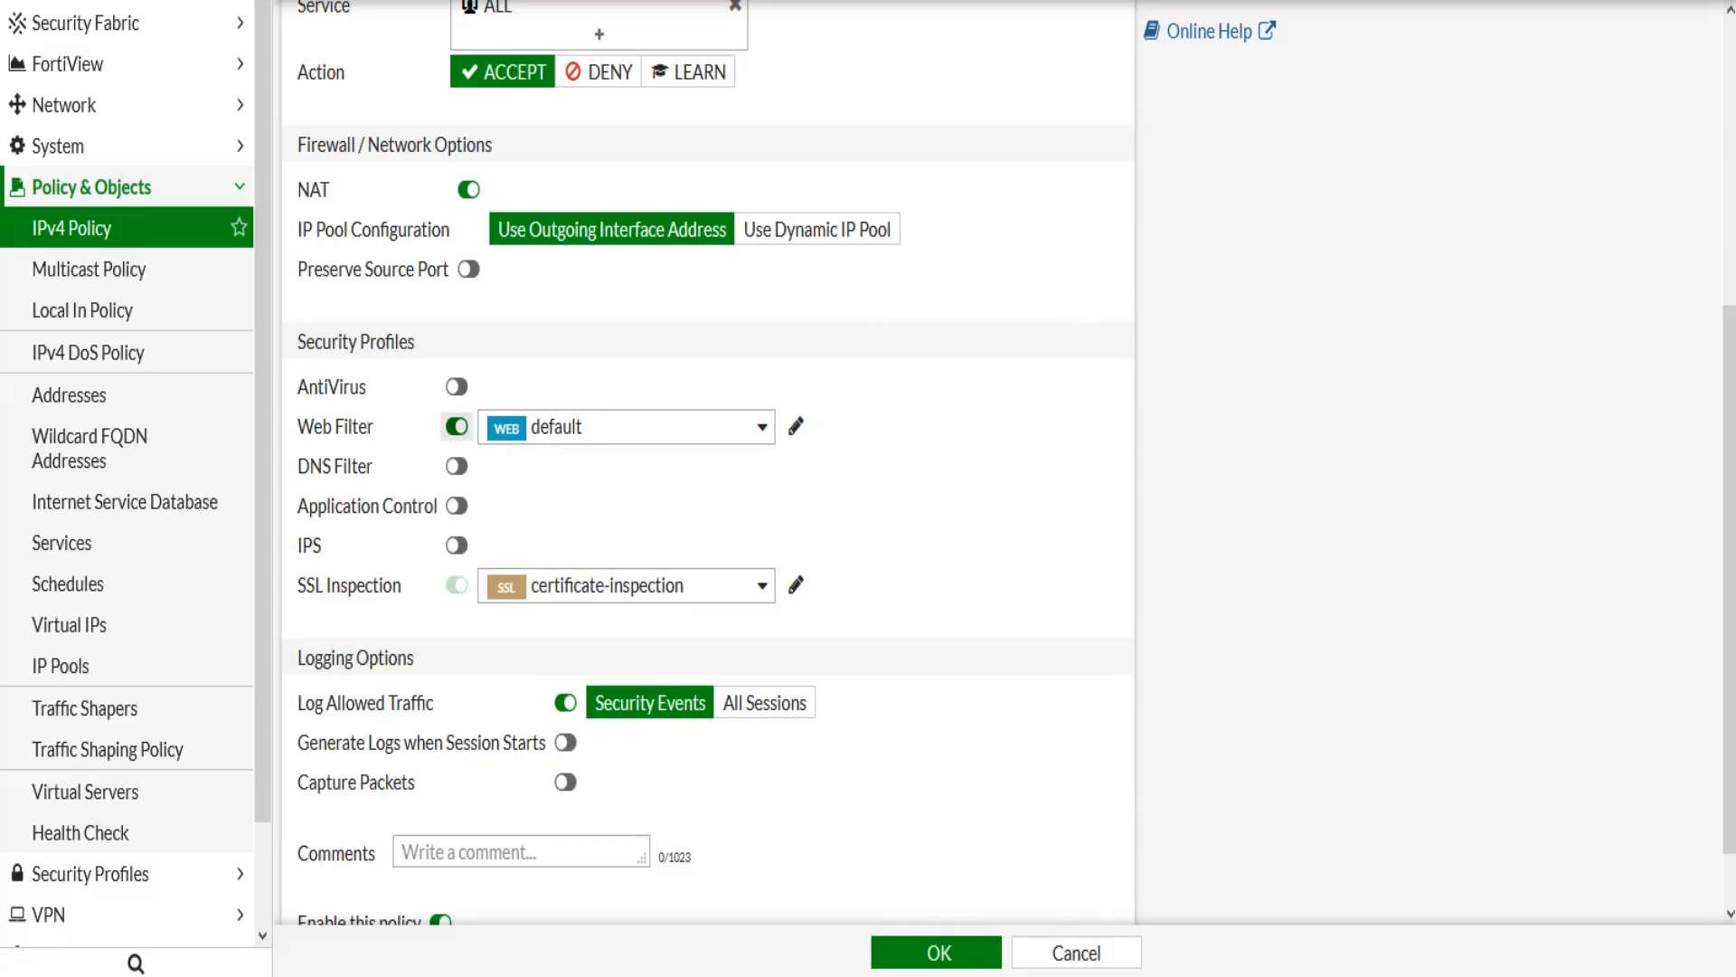
{"action": "left_click", "coordinate": [457, 426]}
{"action": "scroll", "coordinate": [457, 426], "scroll_direction": "up", "scroll_amount": 5}
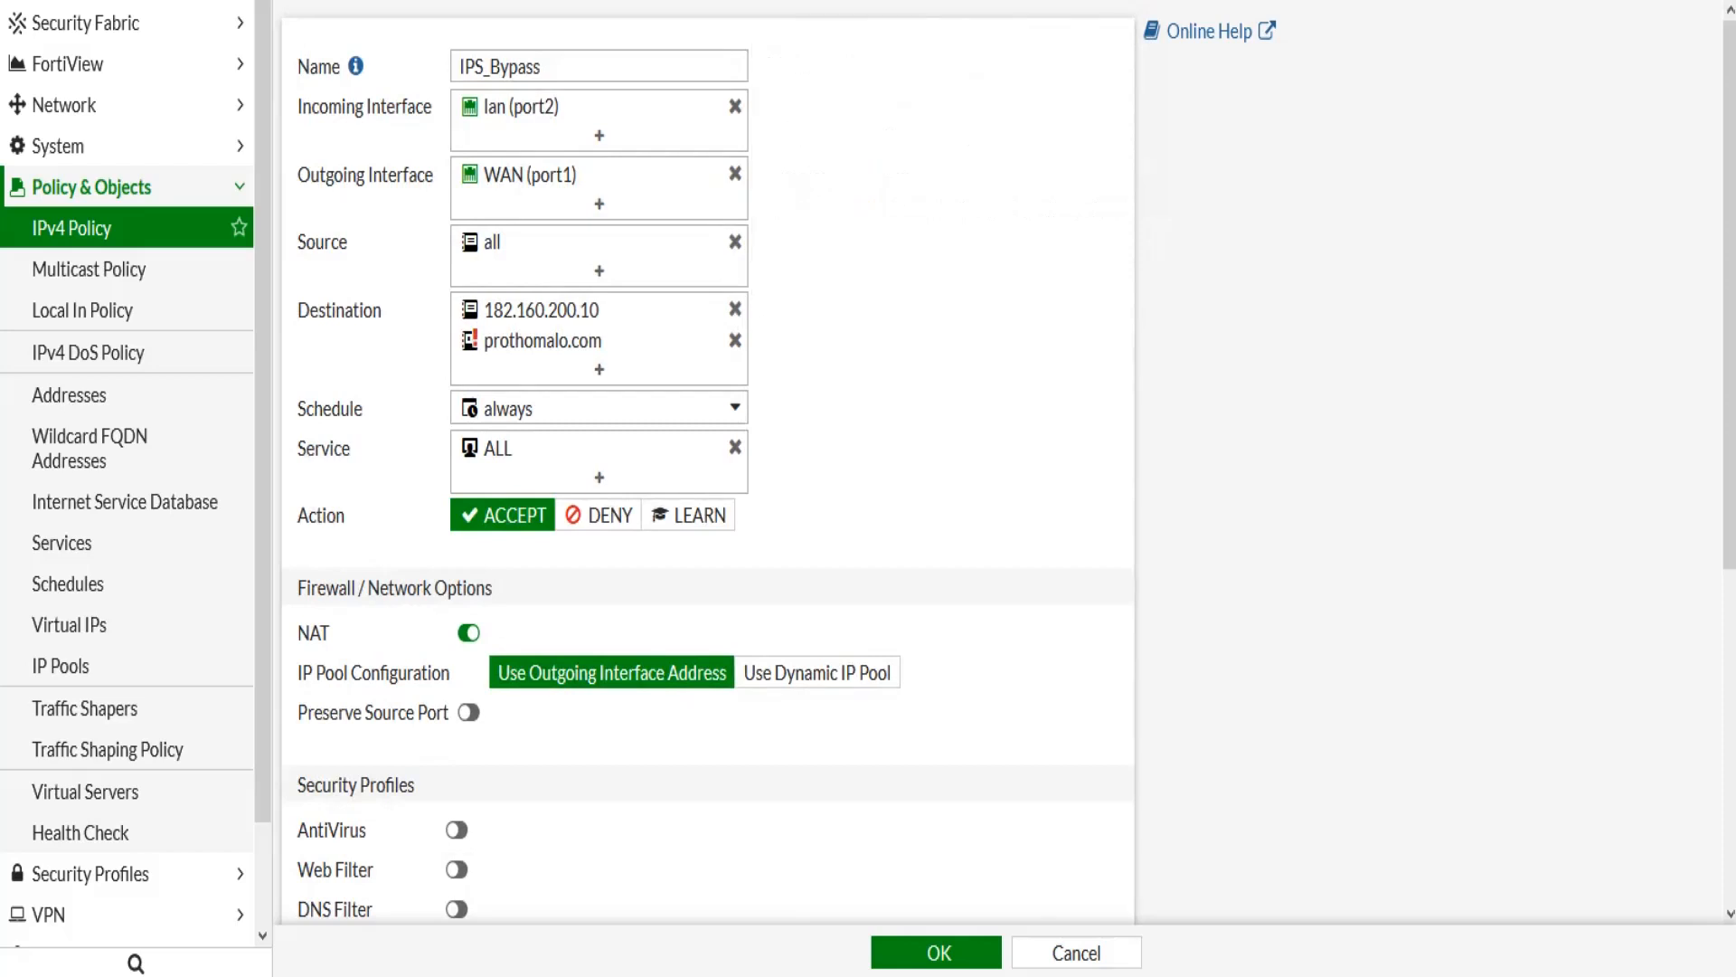
Enable AntiVirus with the default profile, log all sessions of allowed traffic, and save the policy.
{"action": "scroll", "coordinate": [708, 471], "scroll_direction": "down", "scroll_amount": 5}
{"action": "left_click", "coordinate": [457, 387]}
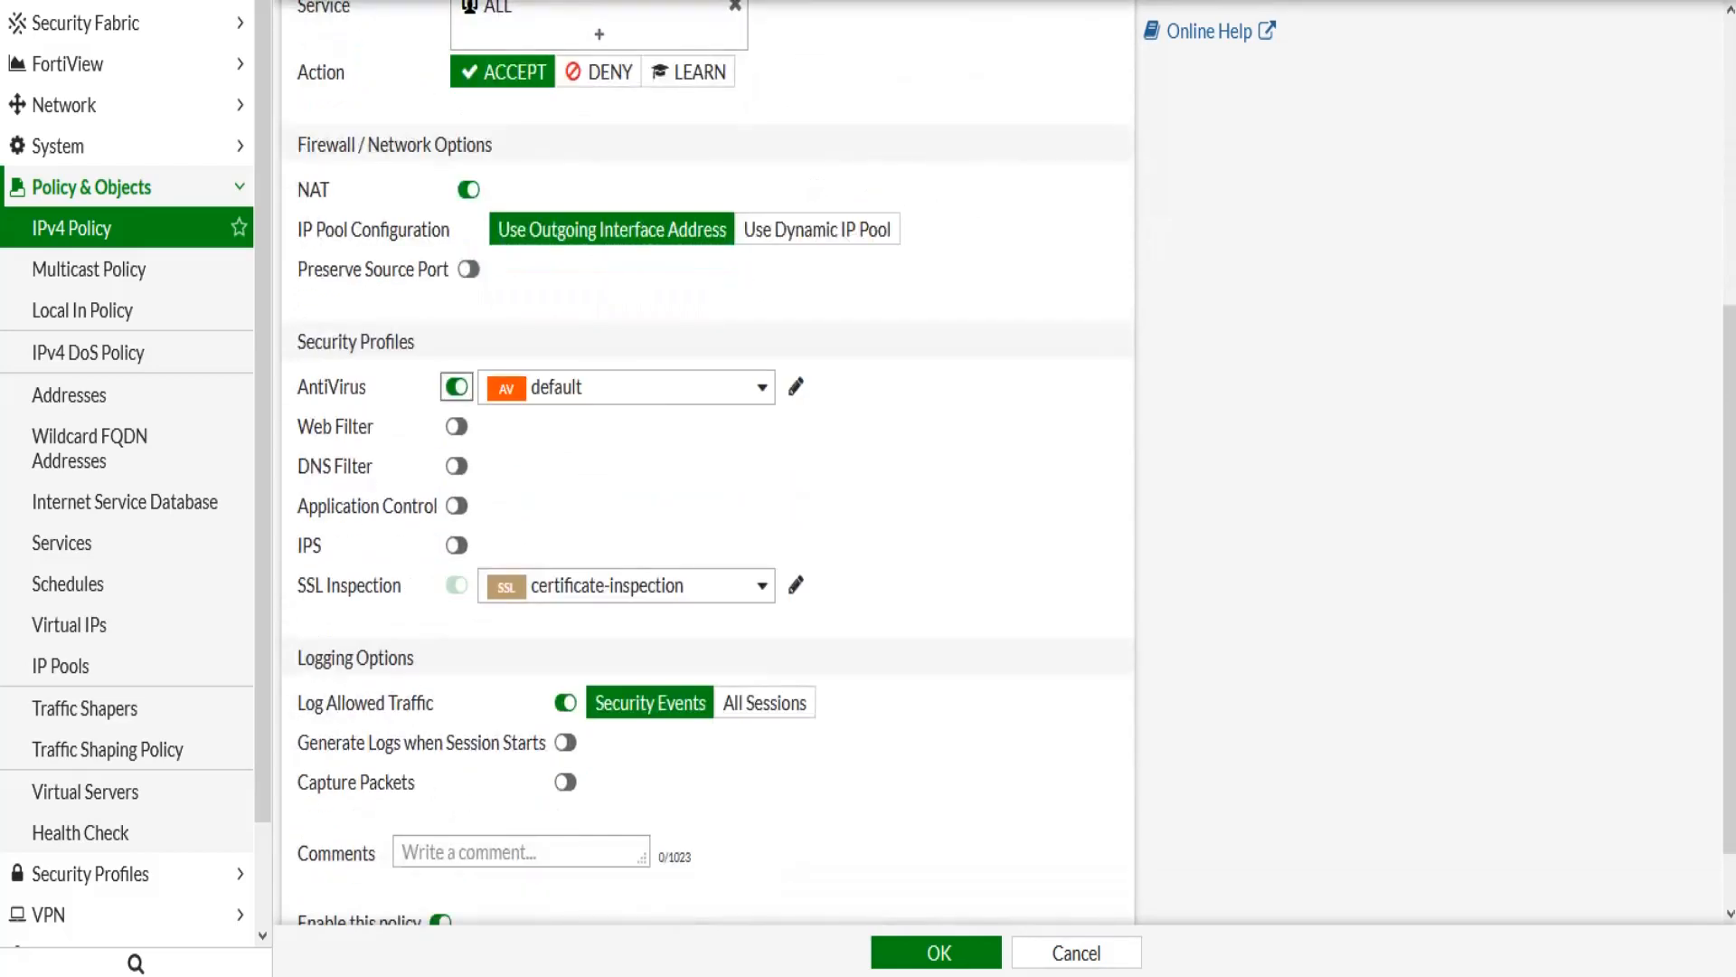
{"action": "left_click", "coordinate": [626, 387]}
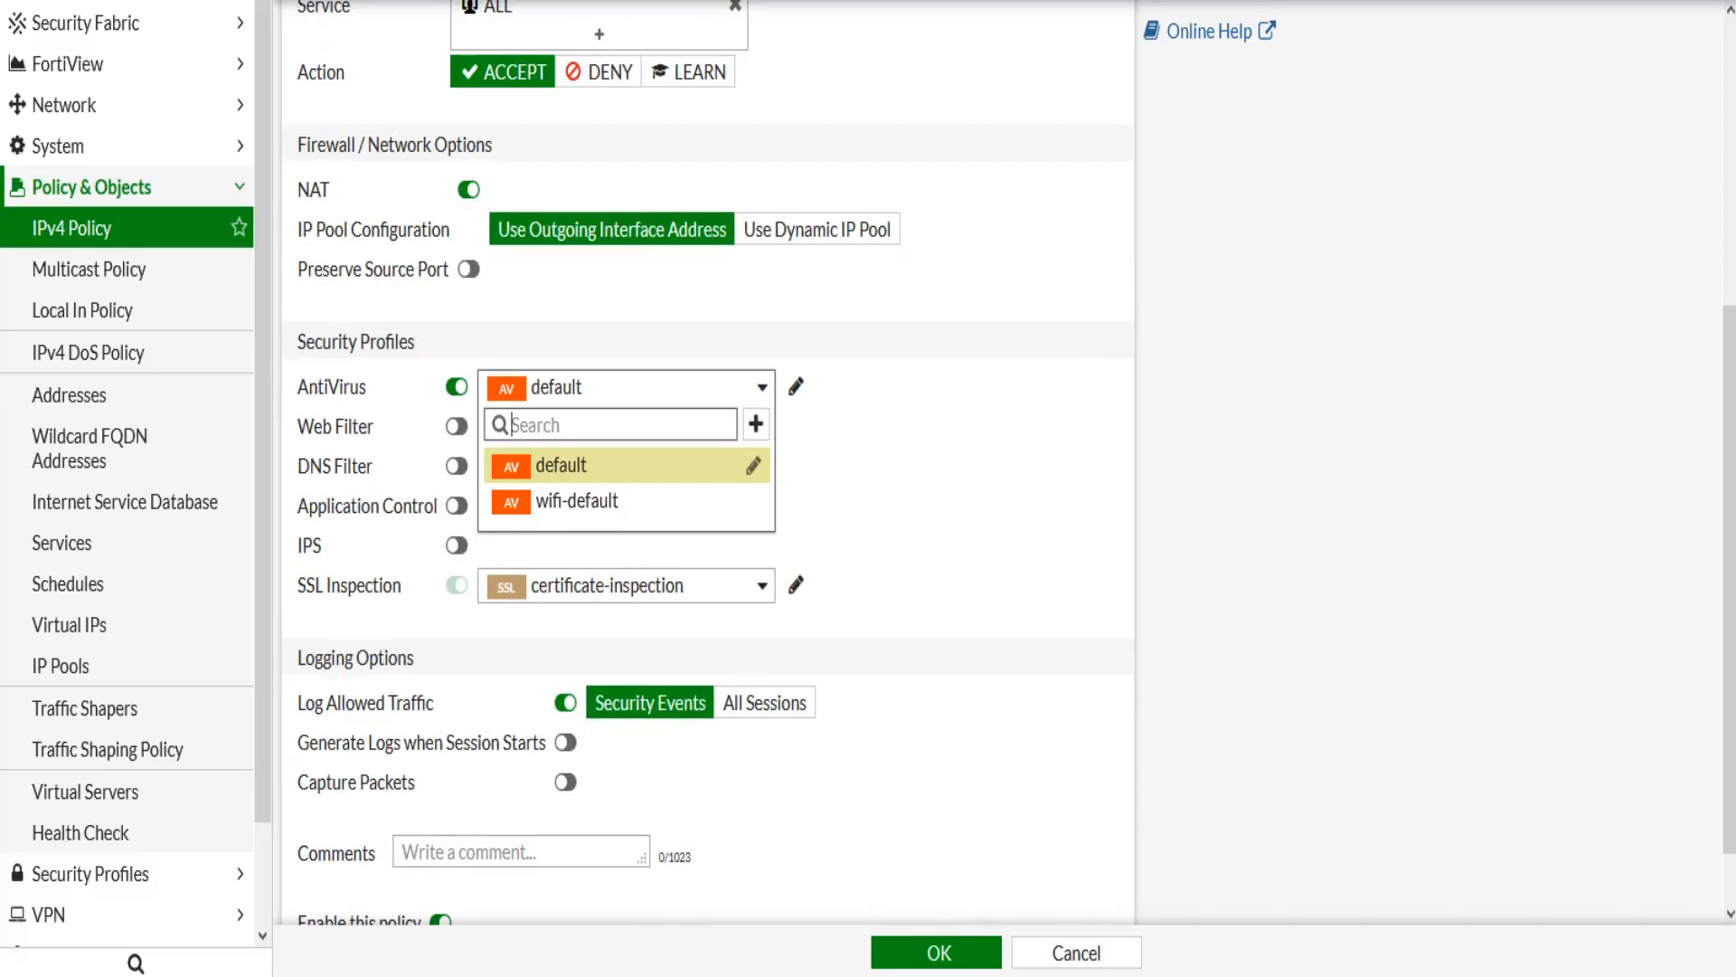
{"action": "left_click", "coordinate": [561, 466]}
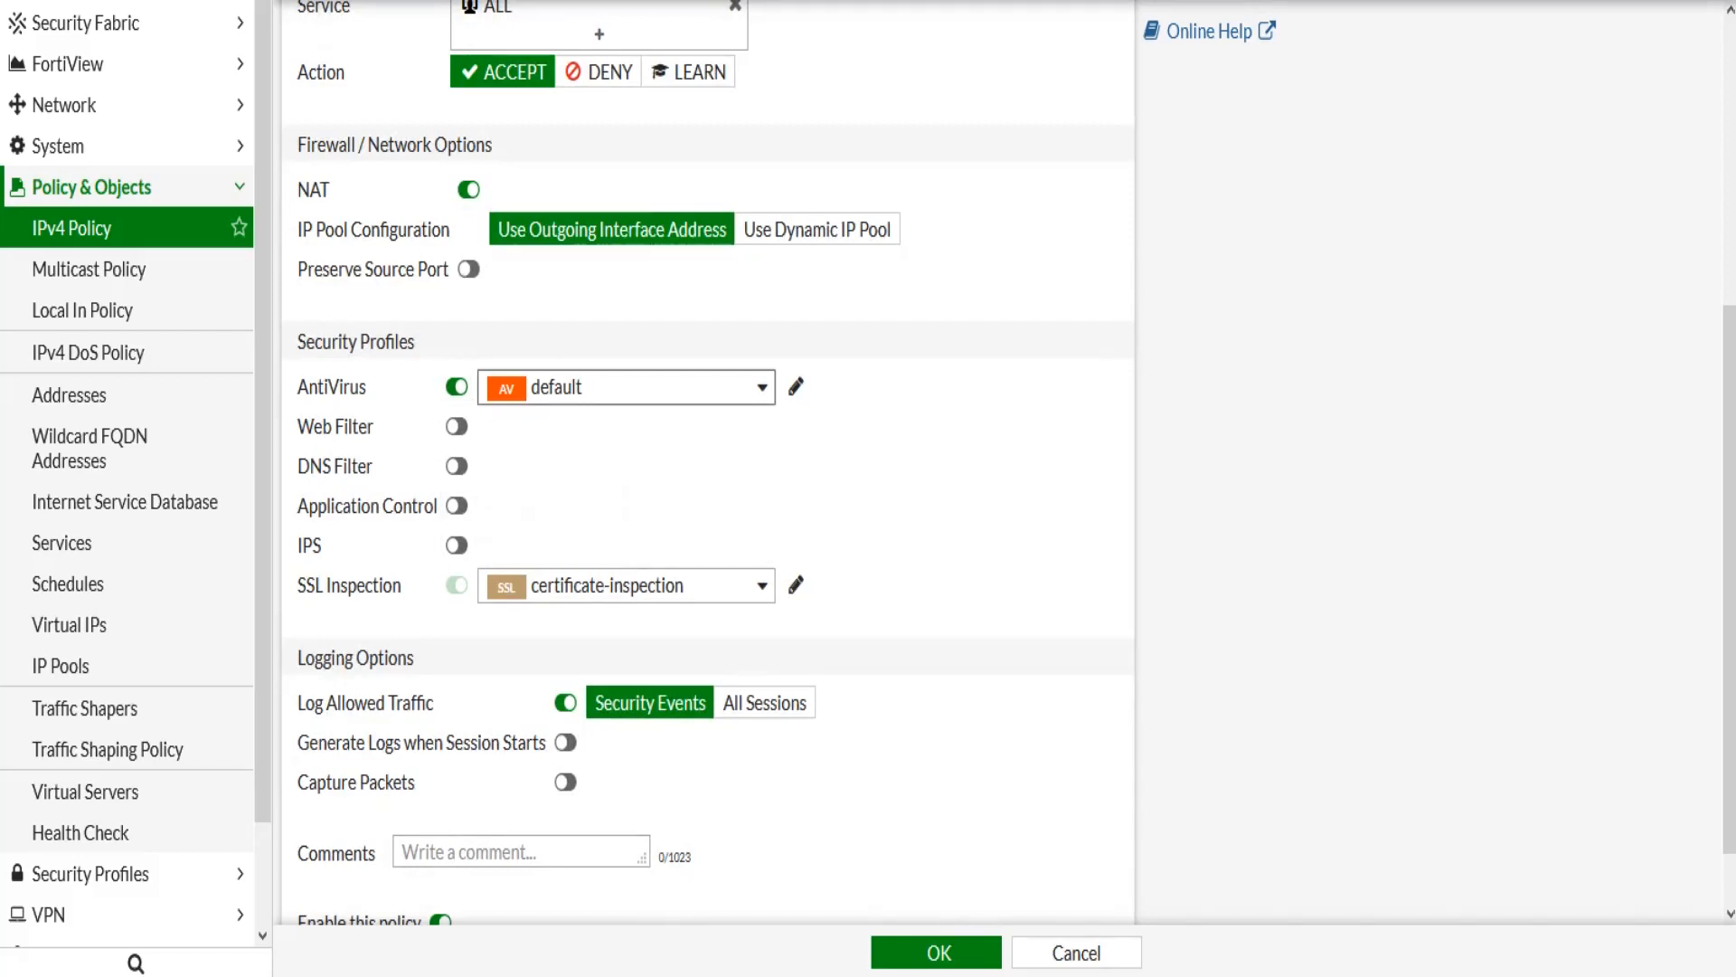
{"action": "scroll", "coordinate": [708, 452], "scroll_direction": "down", "scroll_amount": 1}
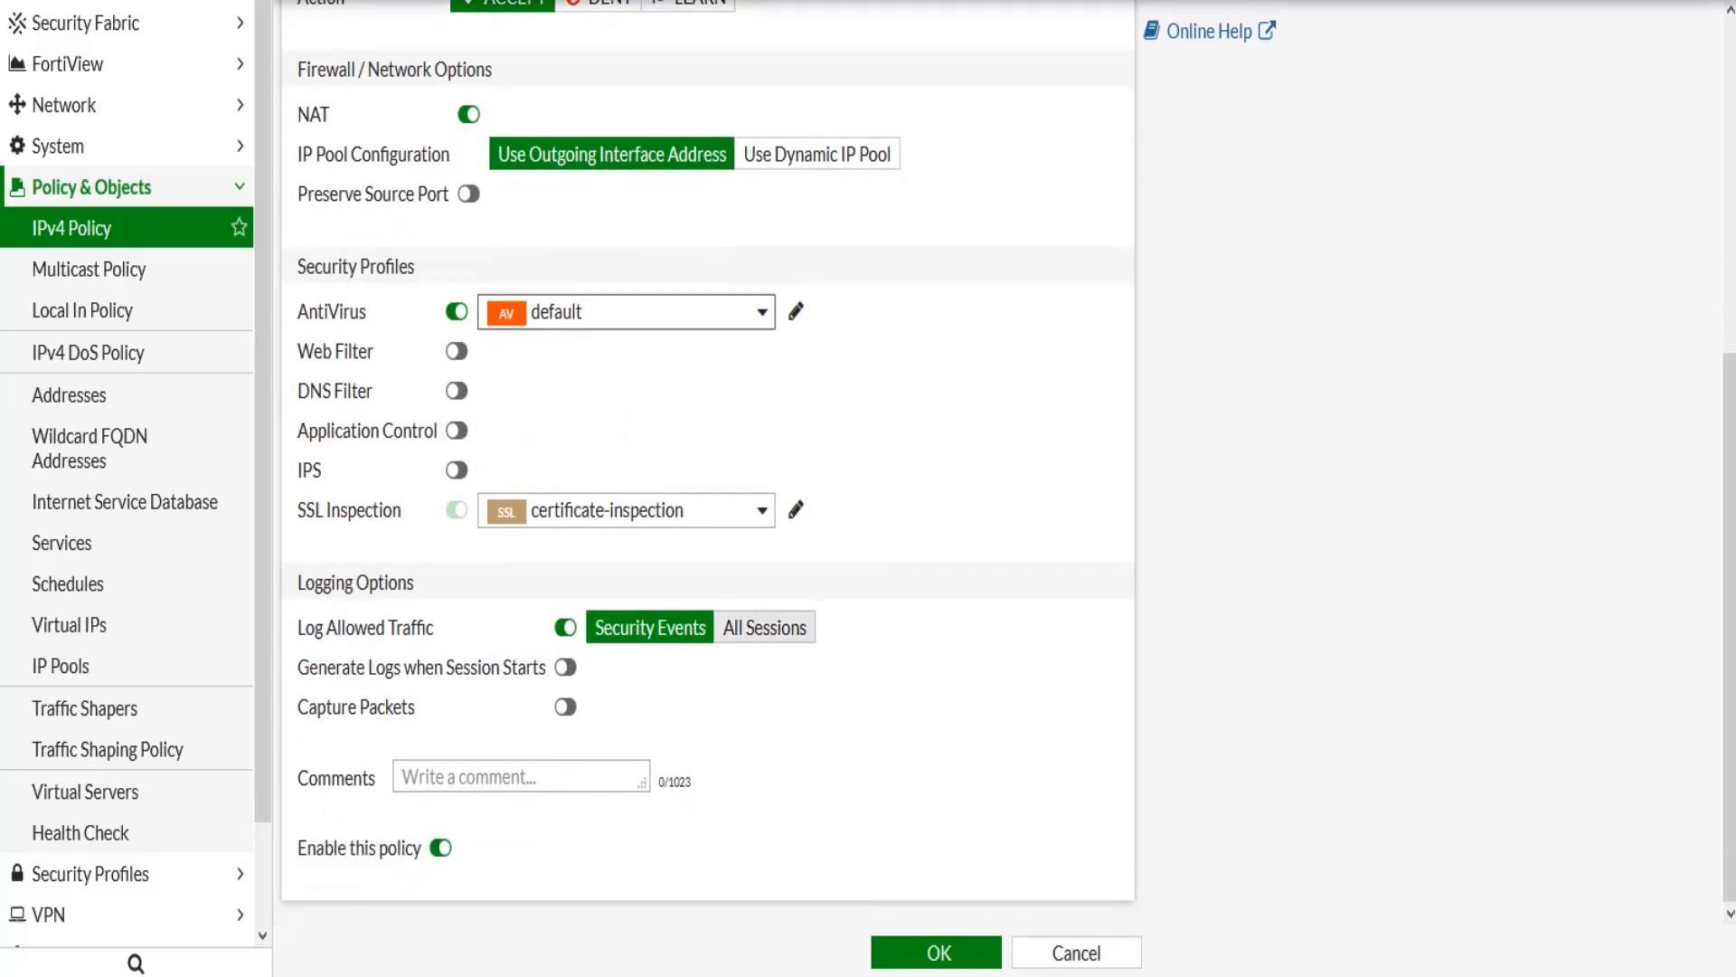
{"action": "left_click", "coordinate": [764, 627]}
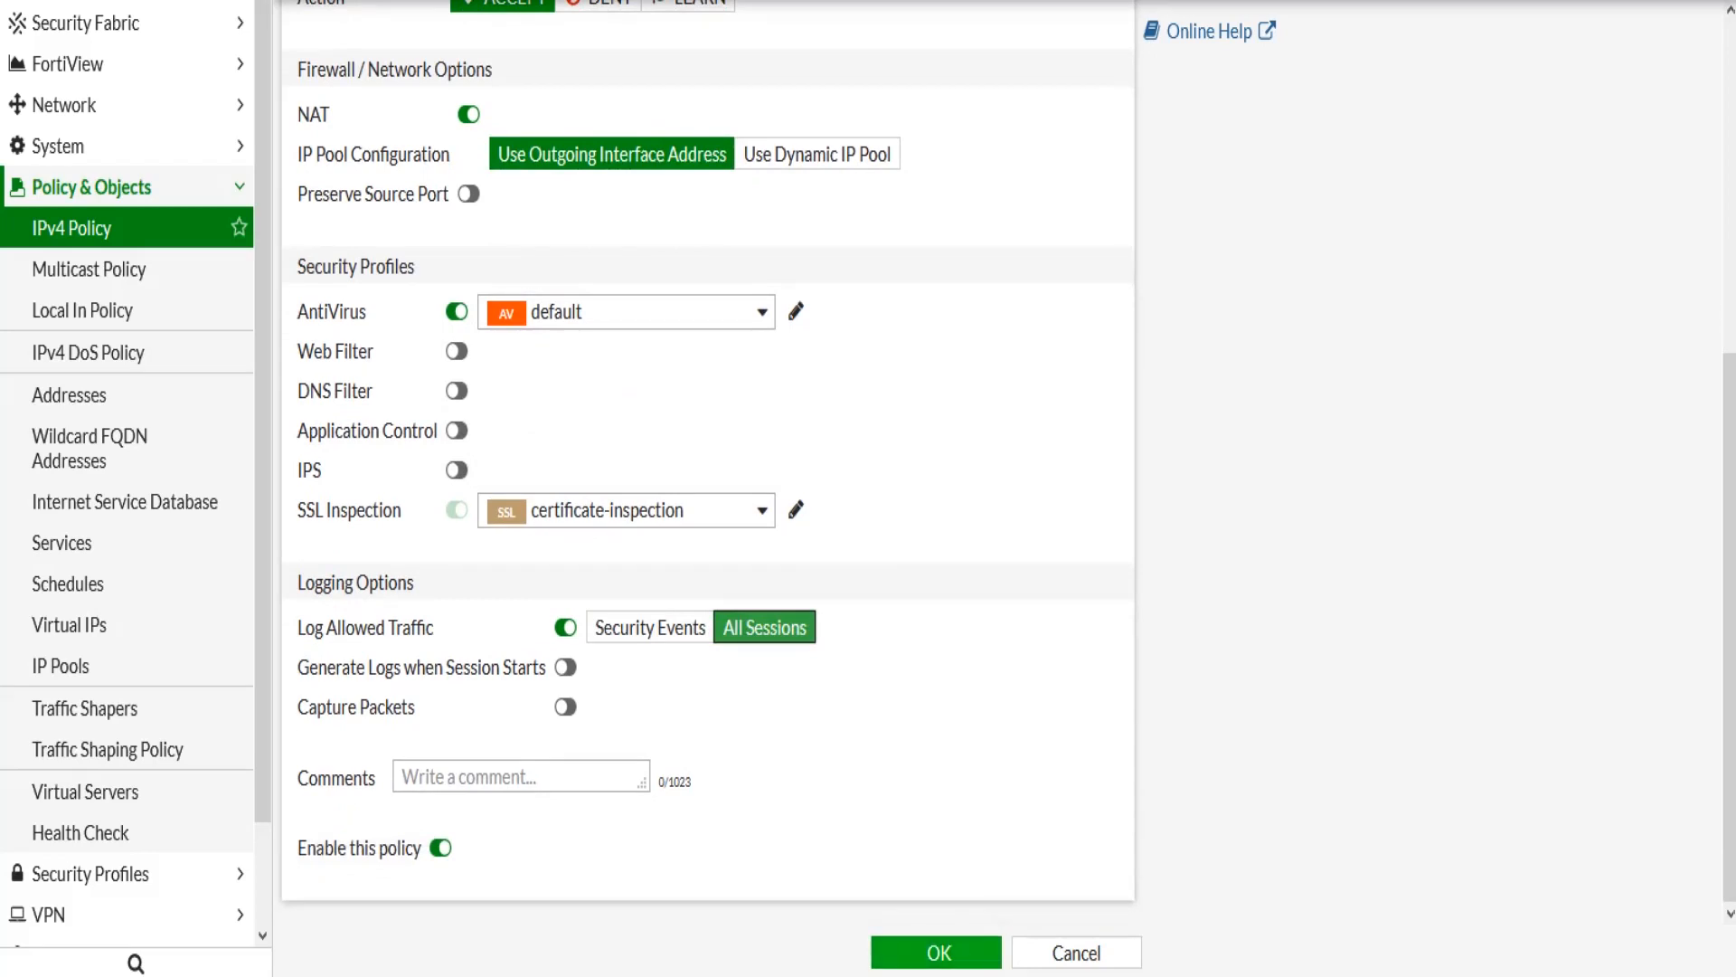
{"action": "left_click", "coordinate": [936, 952]}
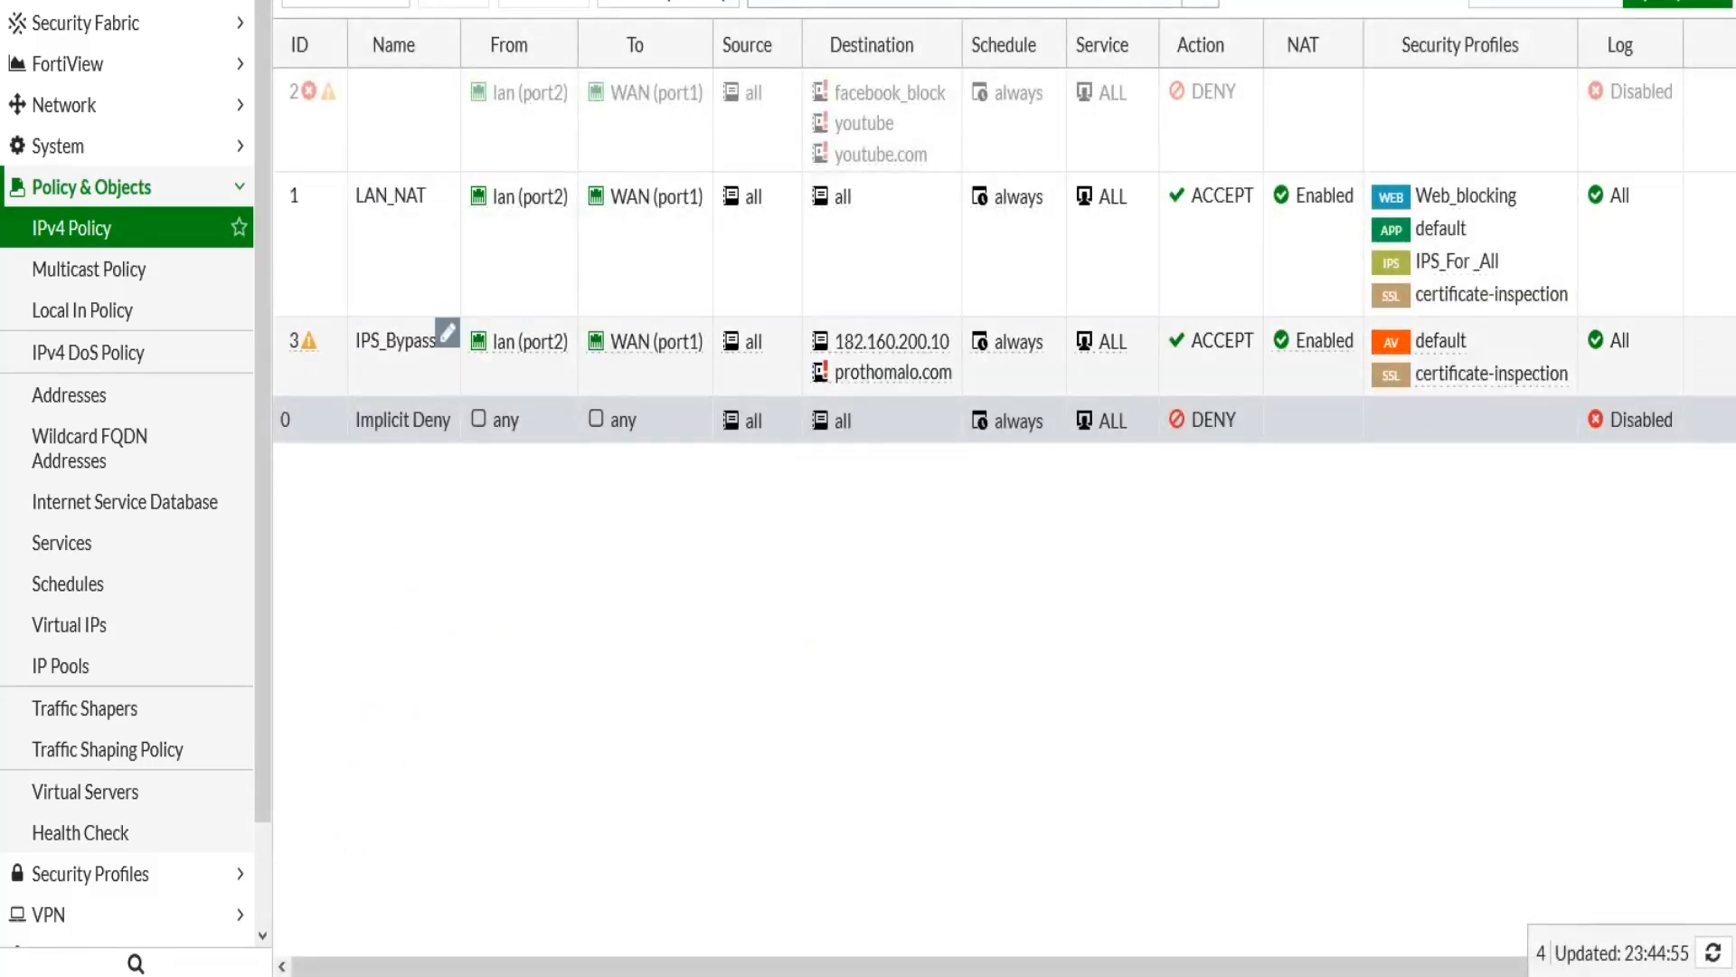
Drag the IPS_Bypass row above LAN_NAT in the IPv4 policy list.
{"action": "left_click_drag", "start_coordinate": [285, 342], "coordinate": [285, 185]}
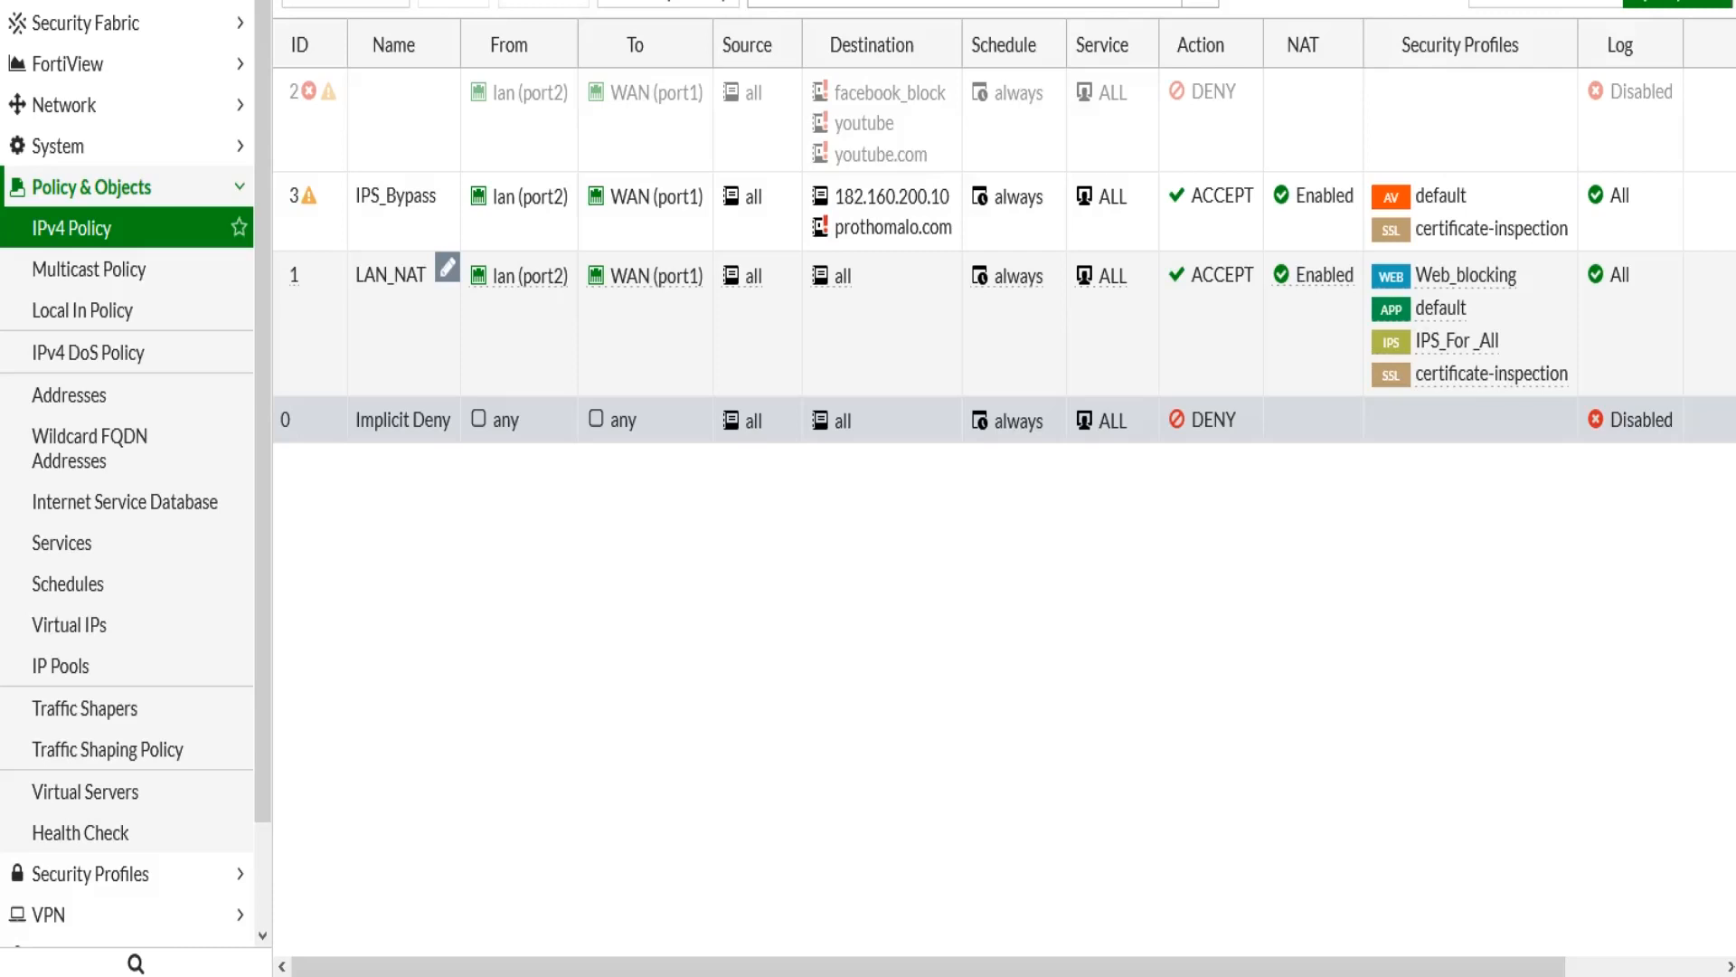
{"action": "left_click", "coordinate": [90, 187]}
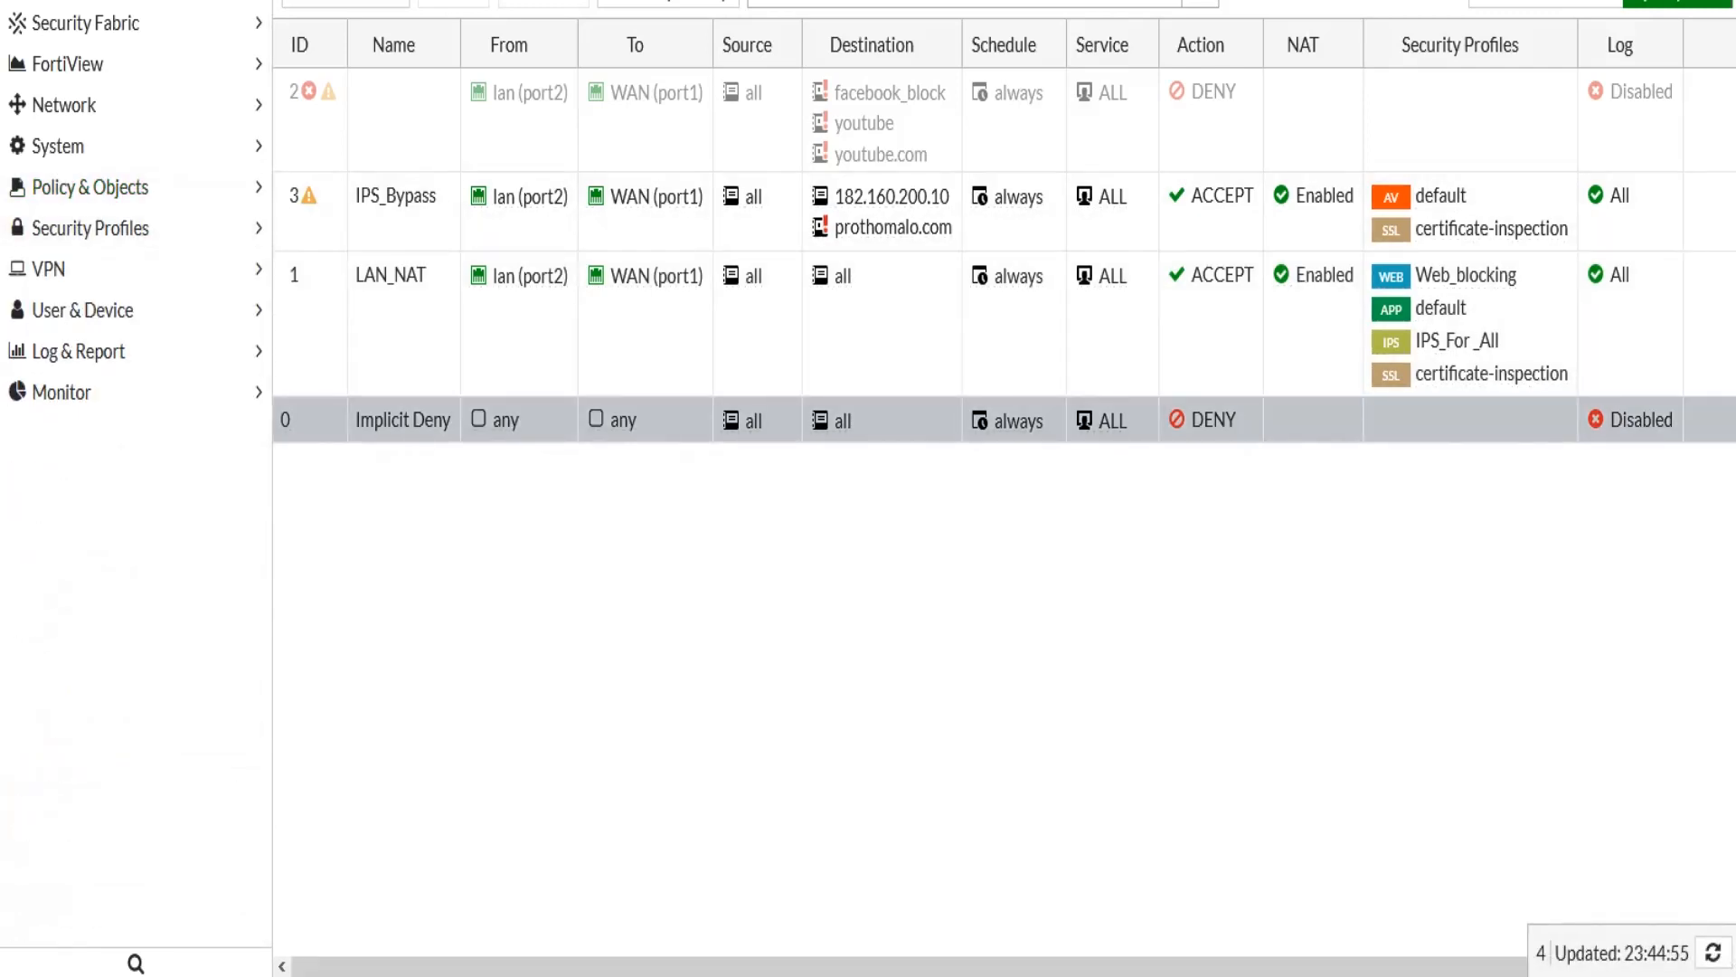
Open Security Profiles > Intrusion Prevention to view the IPS sensors such as default and high_security.
{"action": "mouse_move", "coordinate": [879, 975]}
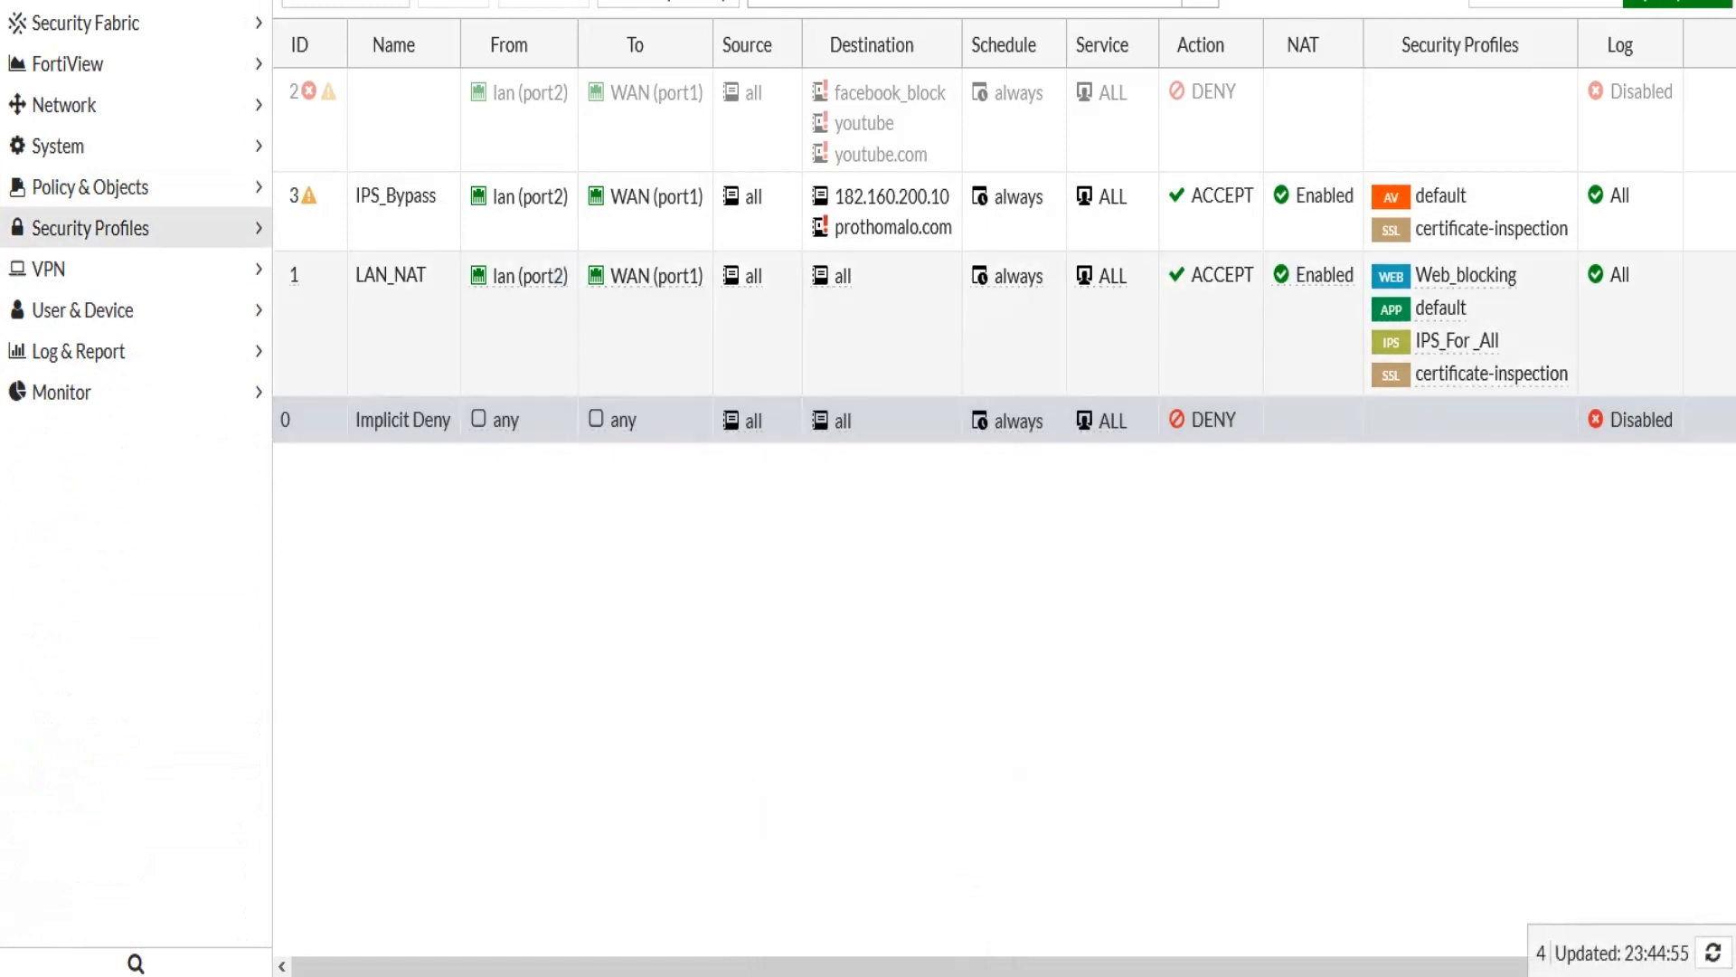
{"action": "left_click", "coordinate": [91, 228]}
{"action": "left_click", "coordinate": [106, 433]}
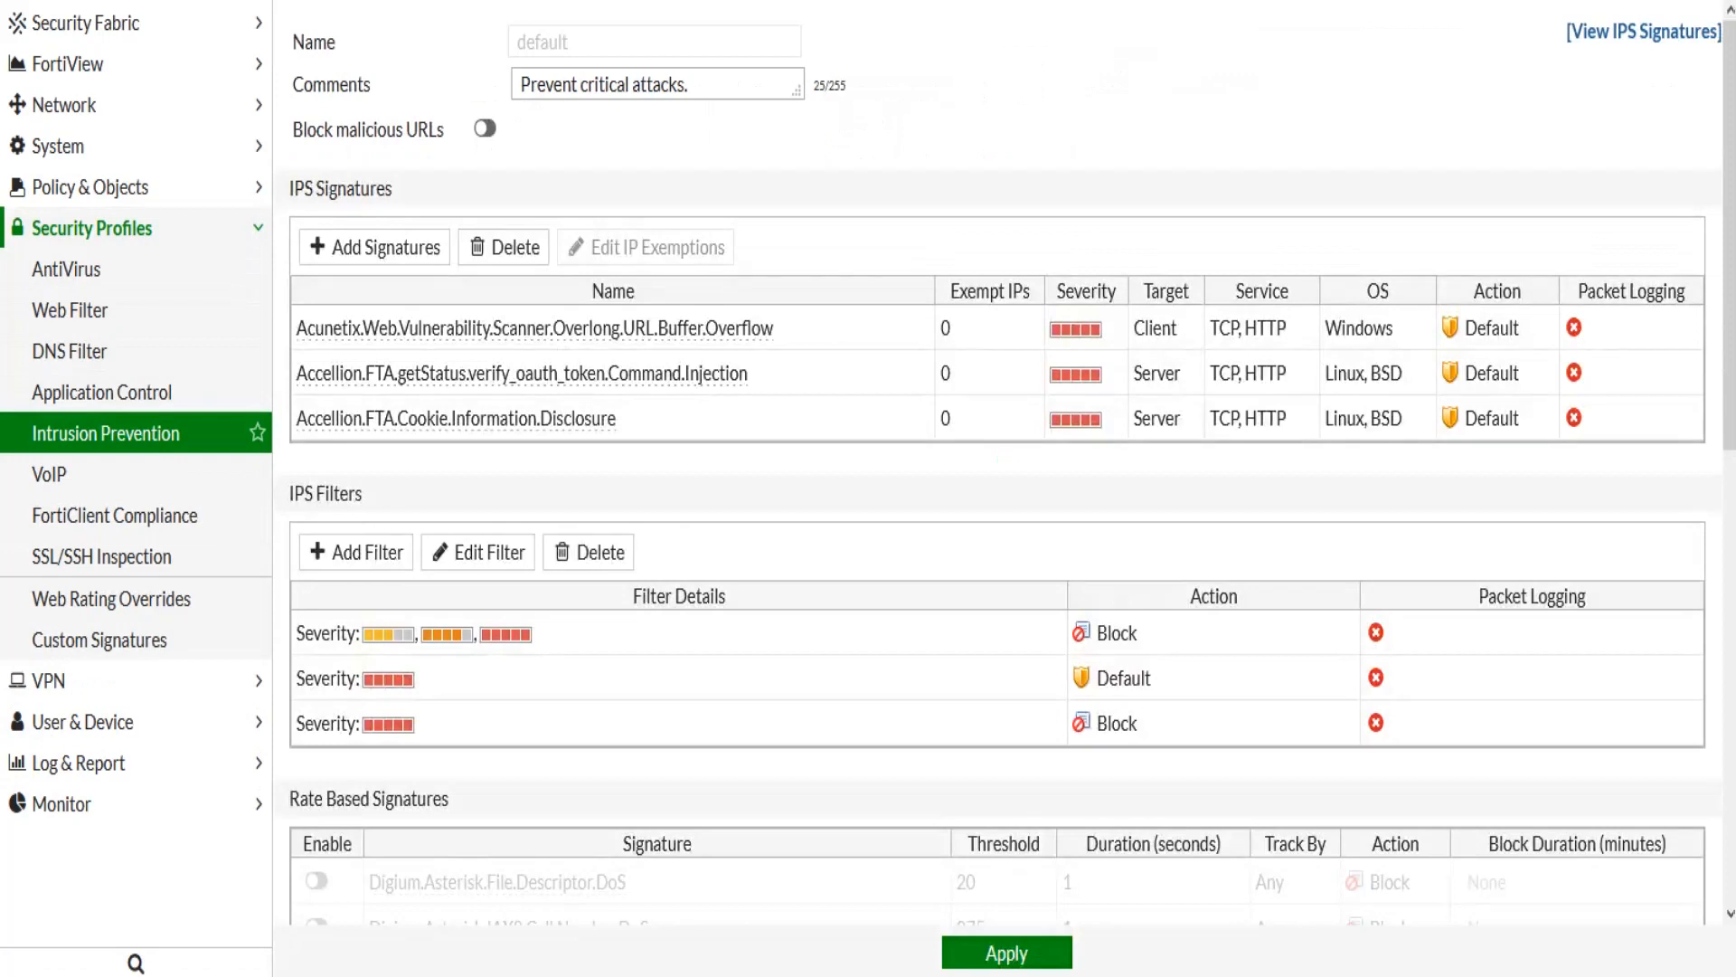
{"action": "left_click", "coordinate": [1528, 2]}
{"action": "left_click", "coordinate": [1491, 13]}
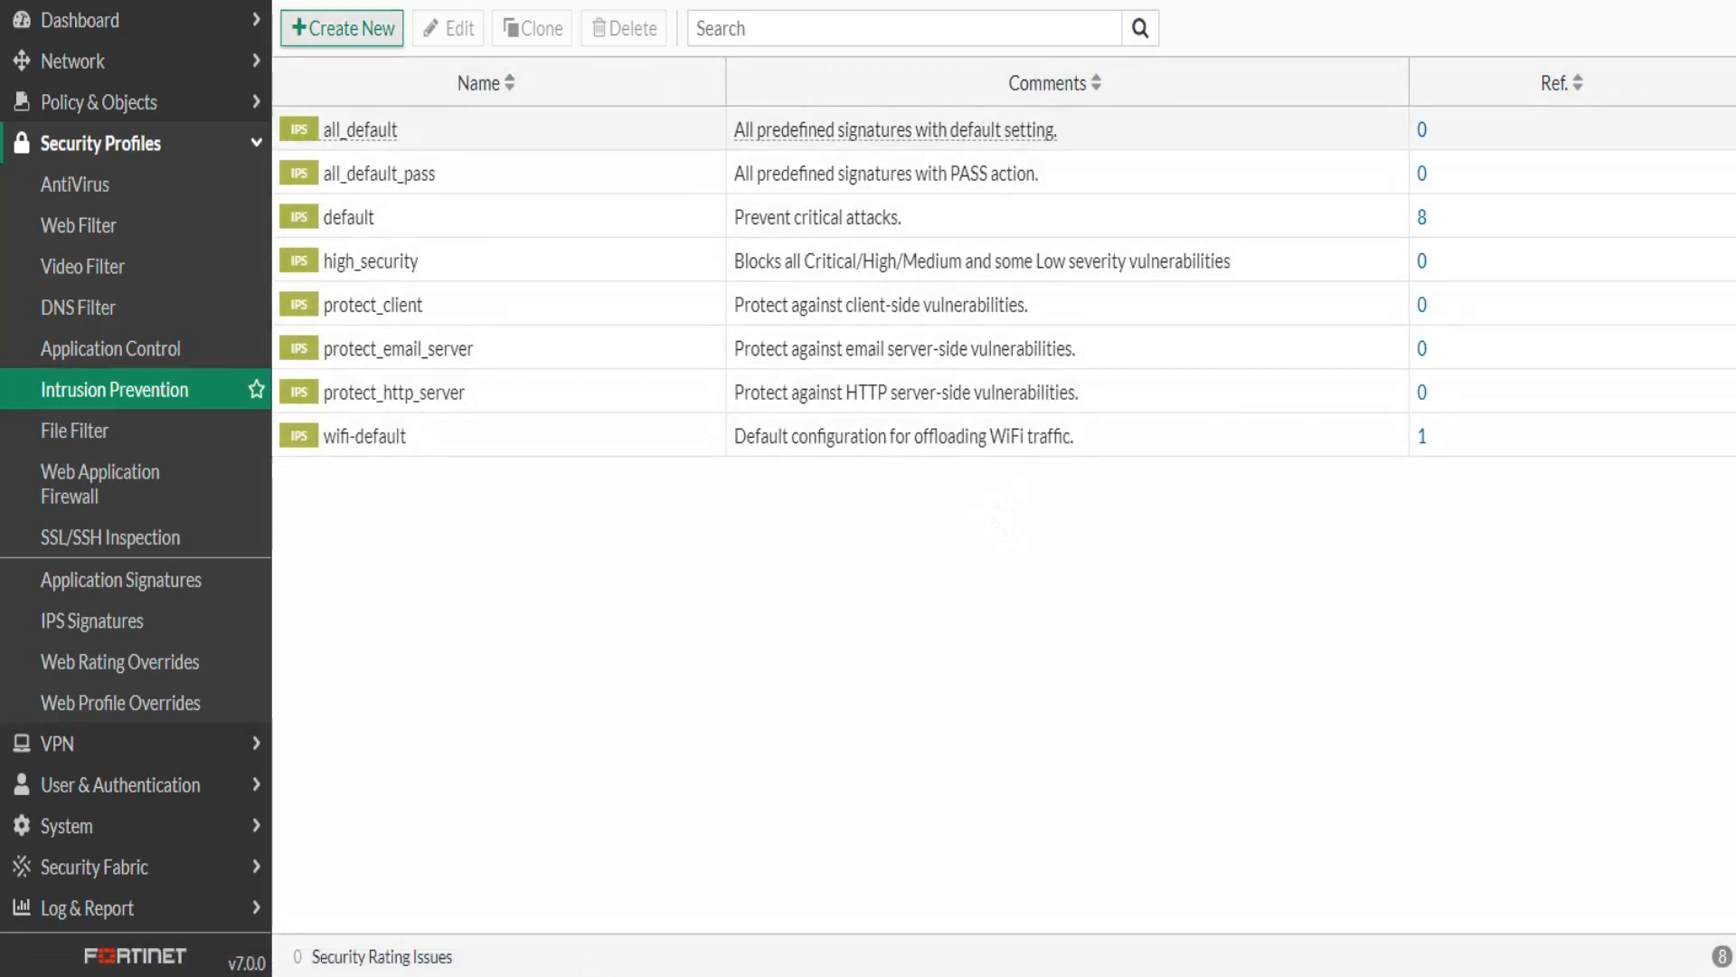
Start a new IPS sensor and locate its Scan Outgoing Connections to Botnet Sites setting.
{"action": "left_click", "coordinate": [341, 28]}
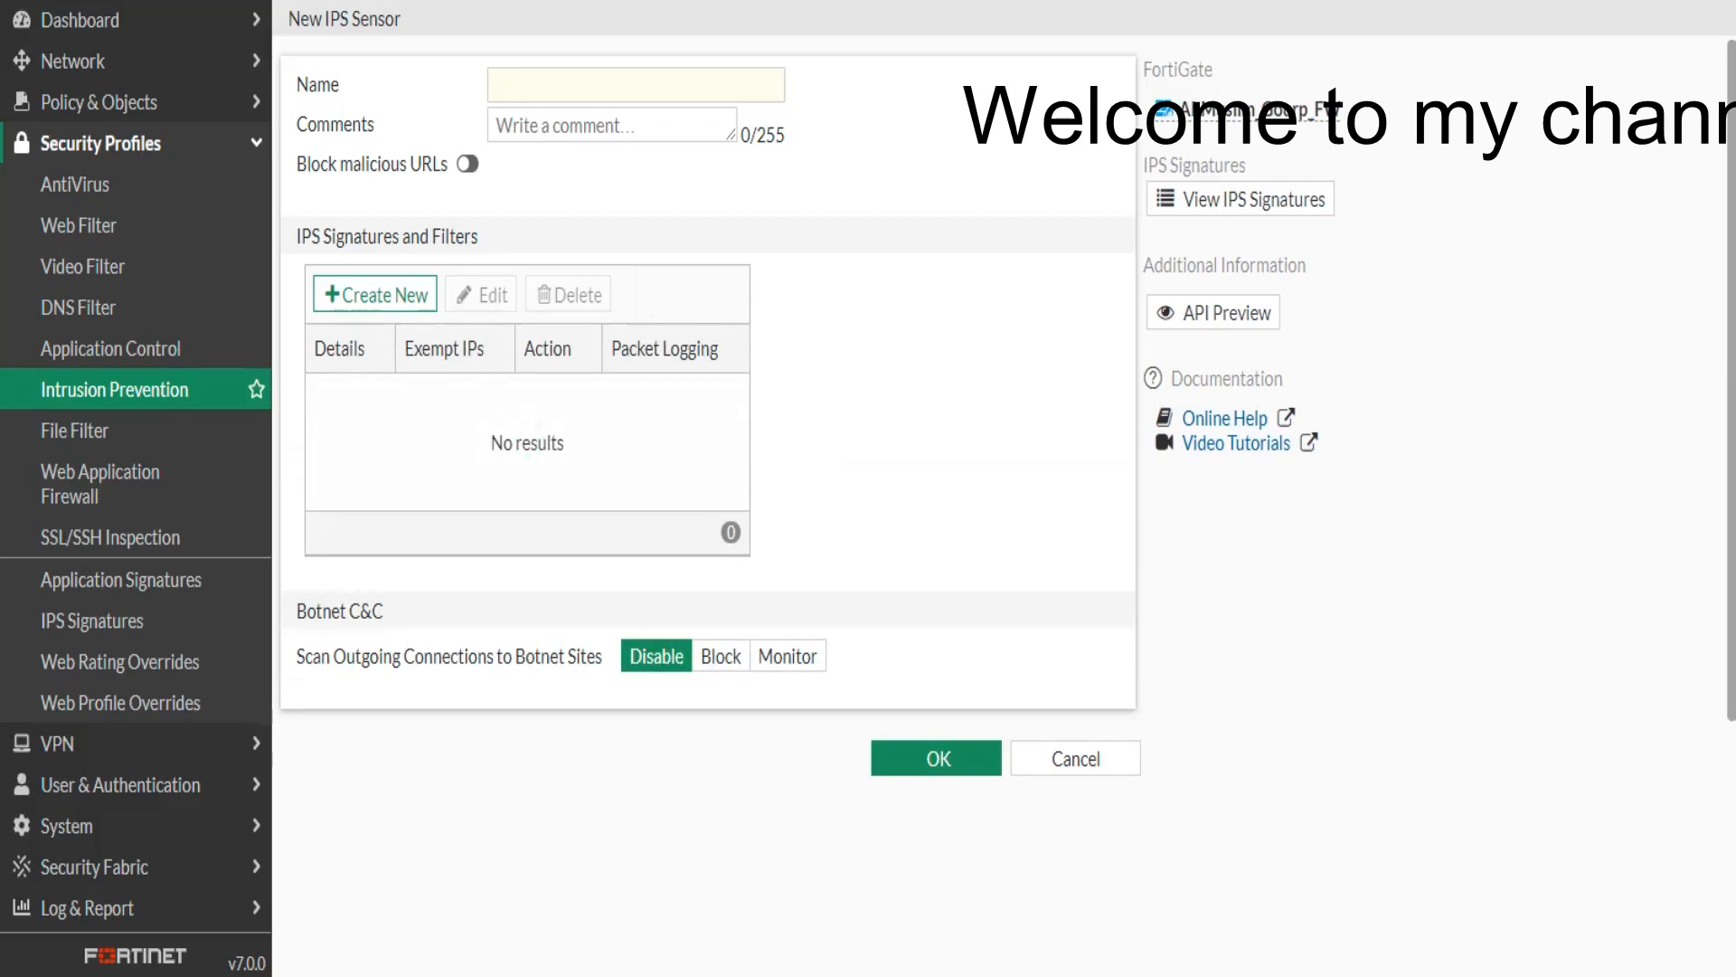
{"action": "mouse_move", "coordinate": [320, 656]}
{"action": "left_mouse_down"}
{"action": "mouse_move", "coordinate": [595, 656]}
{"action": "mouse_move", "coordinate": [297, 656]}
{"action": "left_mouse_up"}
{"action": "left_click", "coordinate": [596, 656]}
{"action": "left_click", "coordinate": [298, 656]}
{"action": "left_click_drag", "start_coordinate": [515, 657], "coordinate": [603, 656]}
{"action": "left_click", "coordinate": [604, 656]}
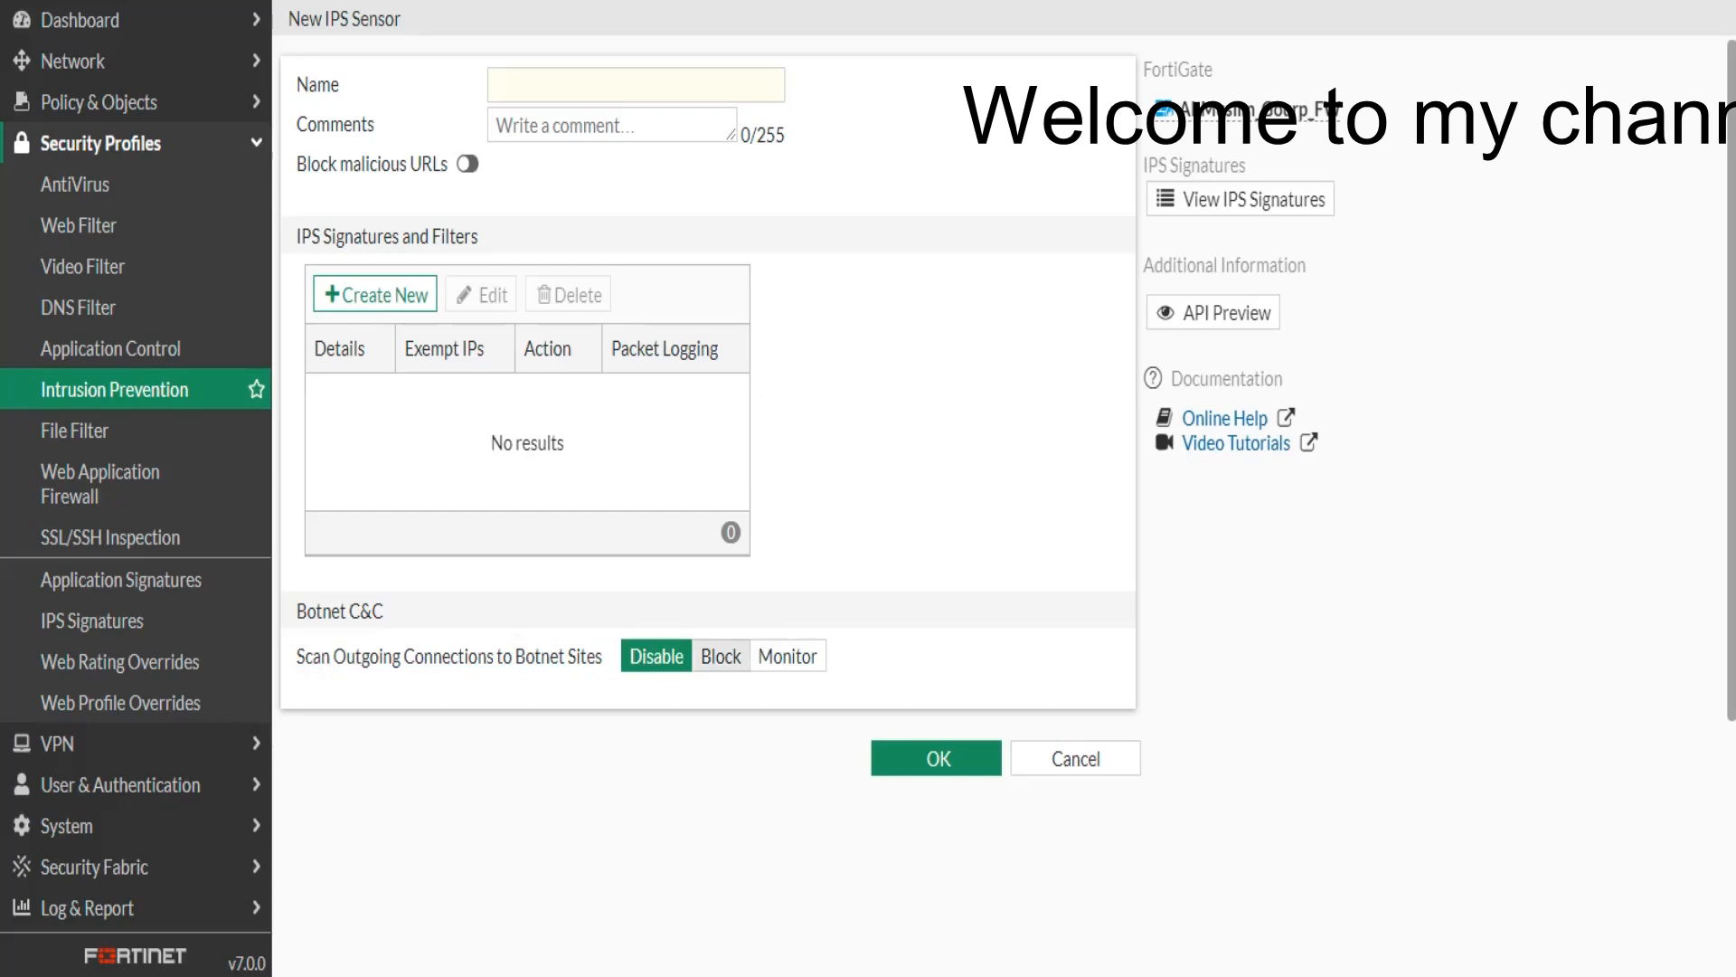
Set botnet-site connection scanning to Monitor after reviewing the botnet IP definitions list.
{"action": "left_click", "coordinate": [721, 656]}
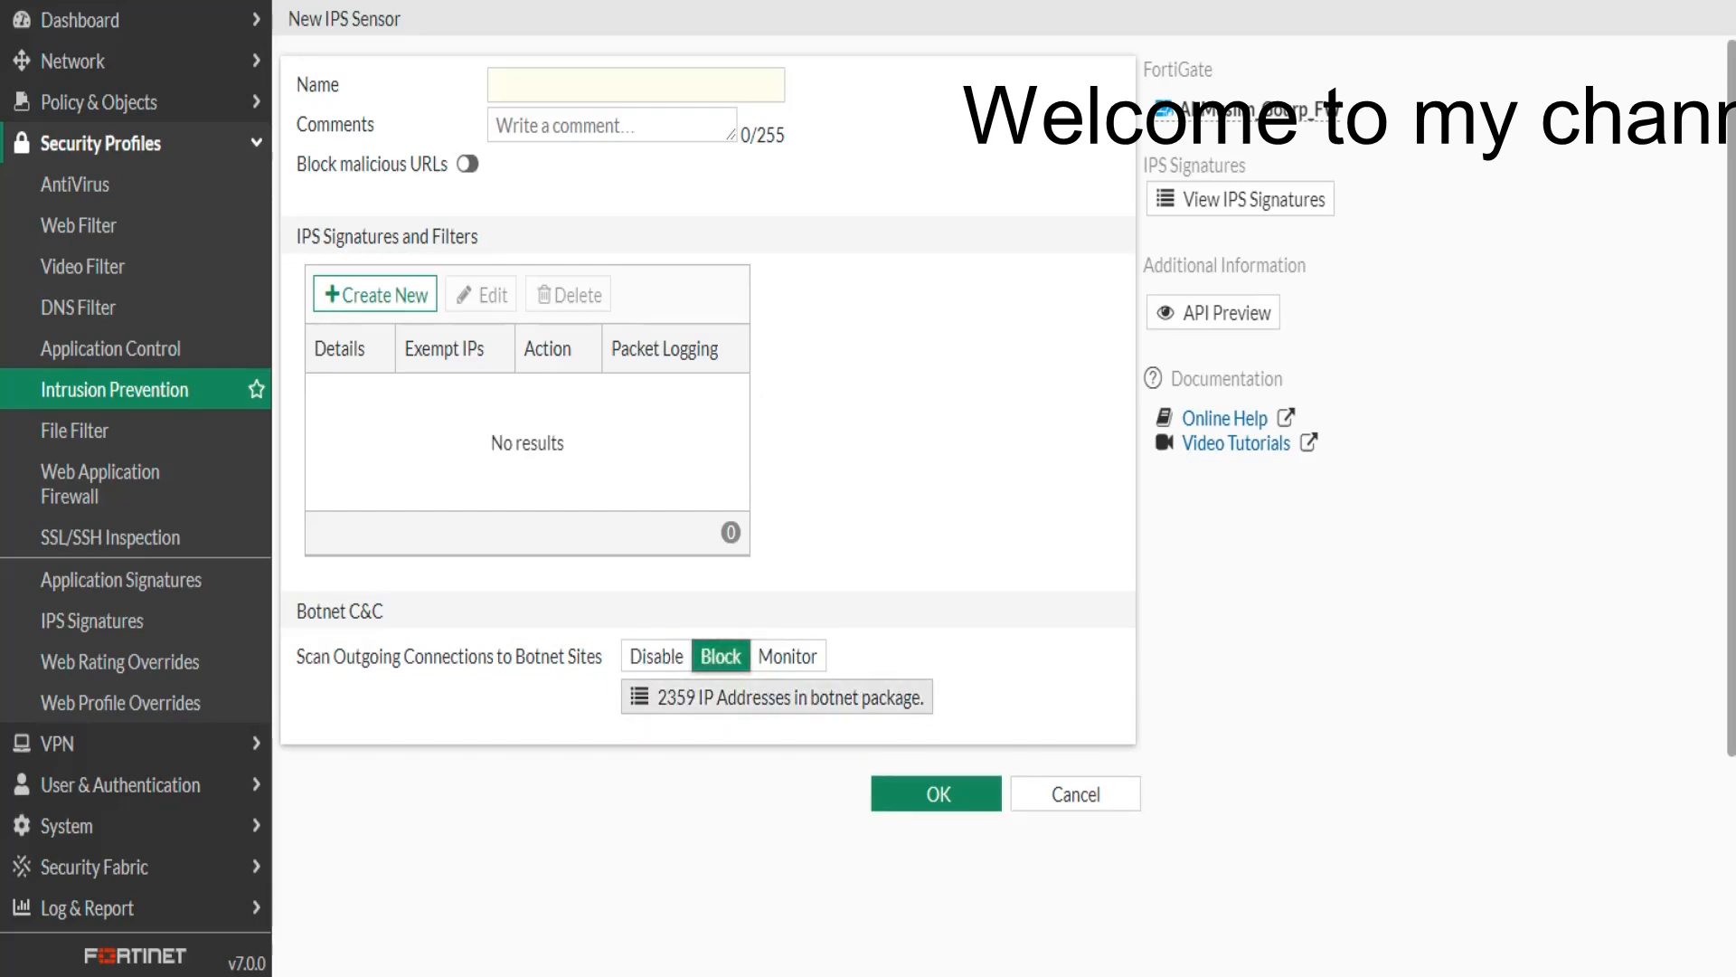
{"action": "left_click", "coordinate": [777, 697]}
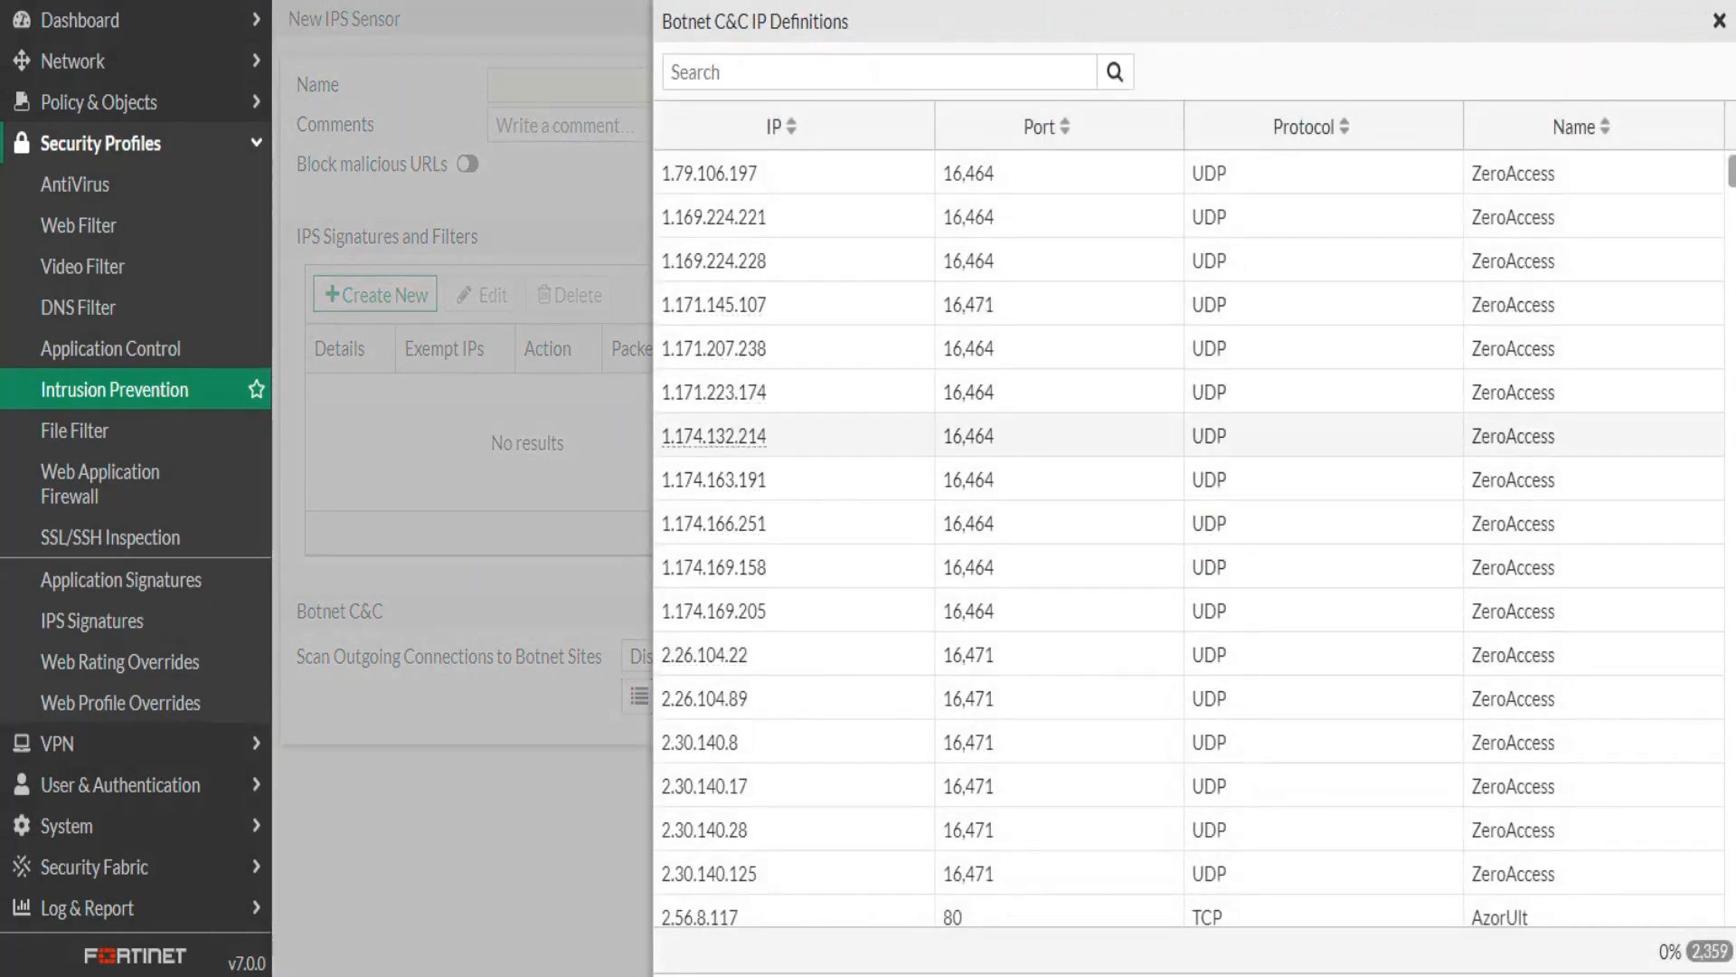
{"action": "left_click", "coordinate": [1719, 21]}
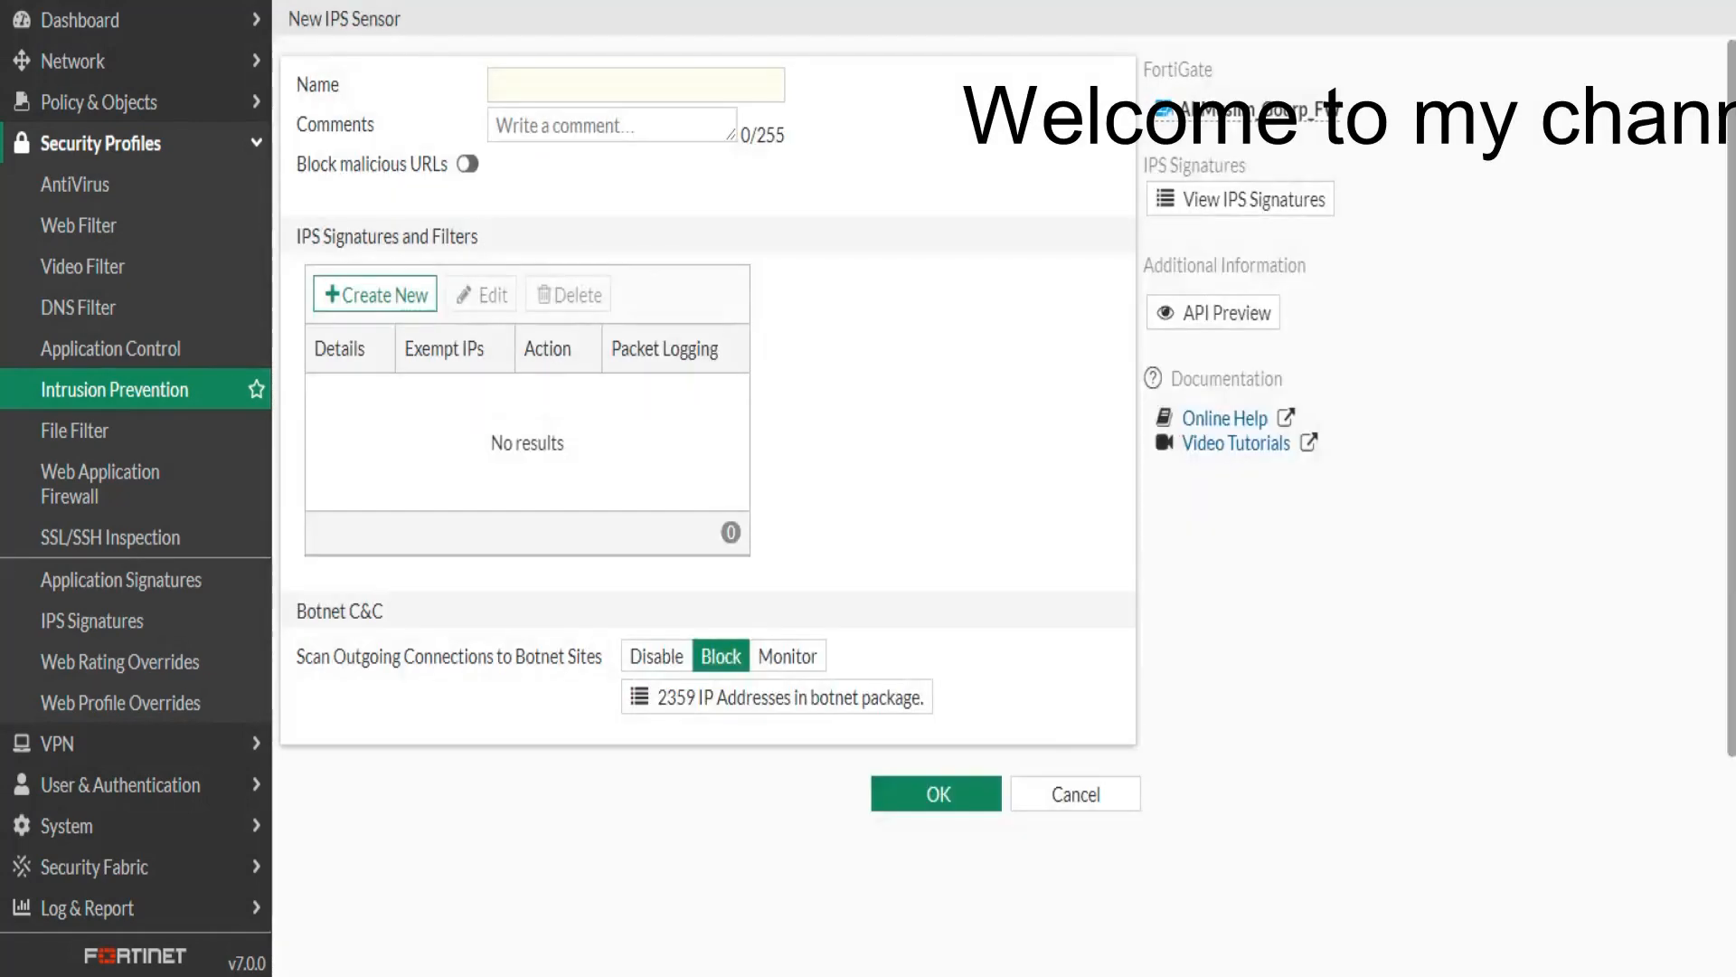
{"action": "left_click", "coordinate": [788, 657]}
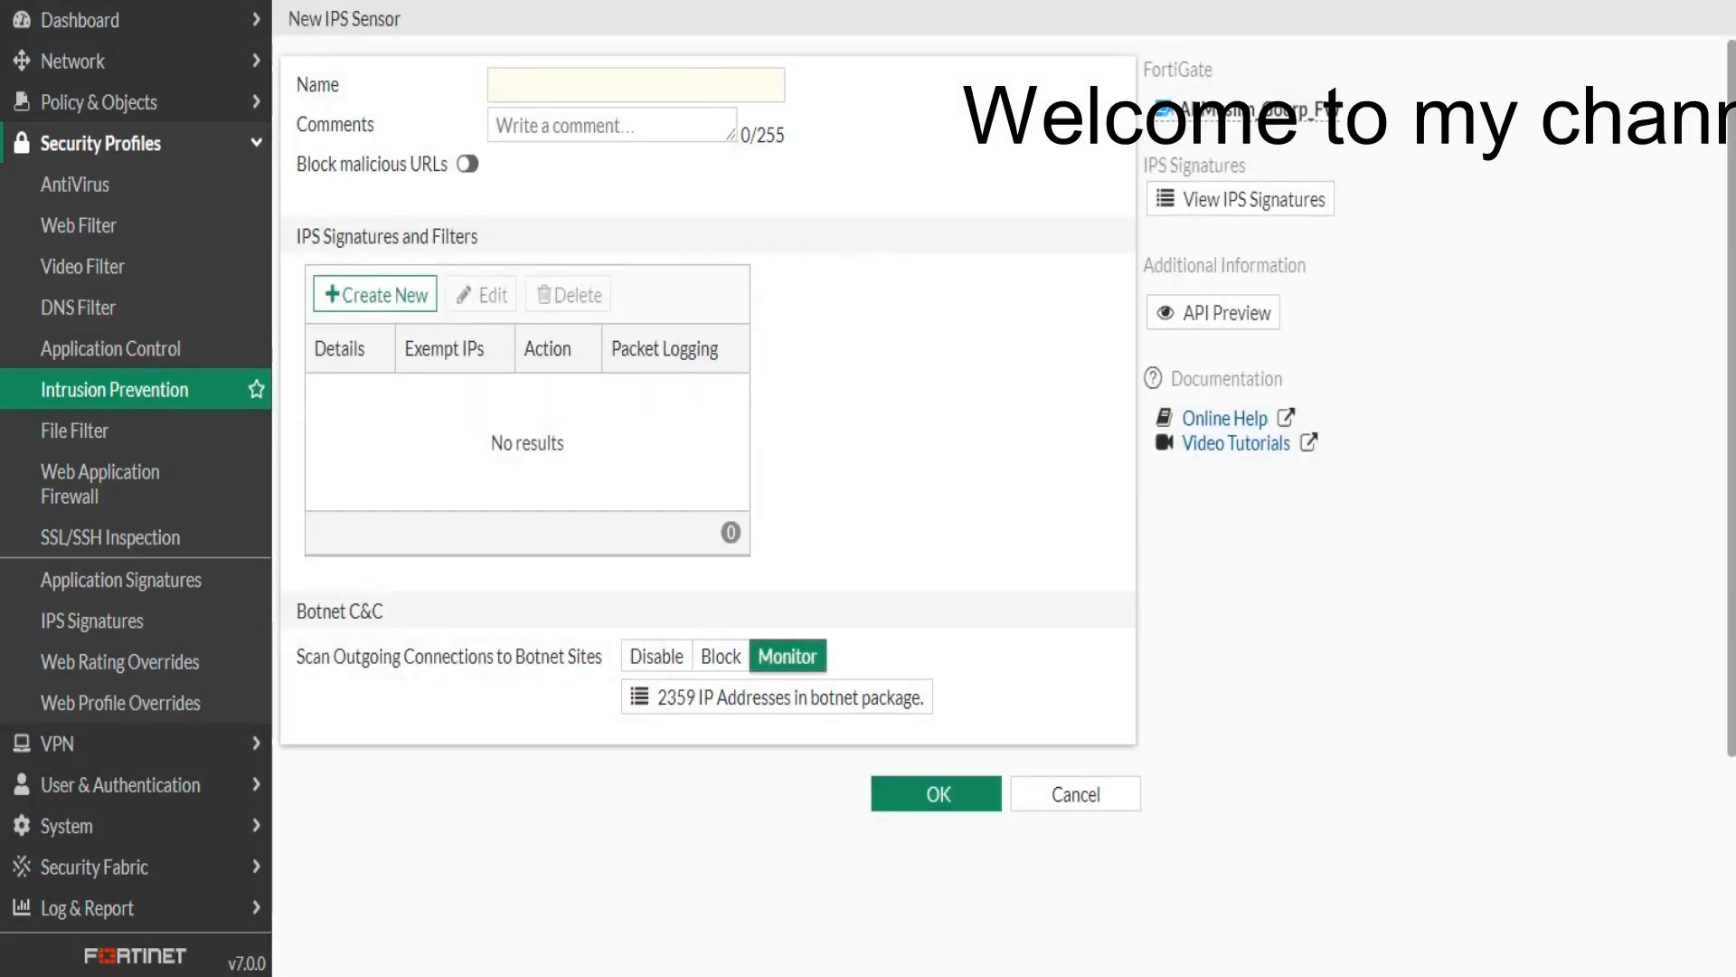
{"action": "left_click", "coordinate": [375, 295]}
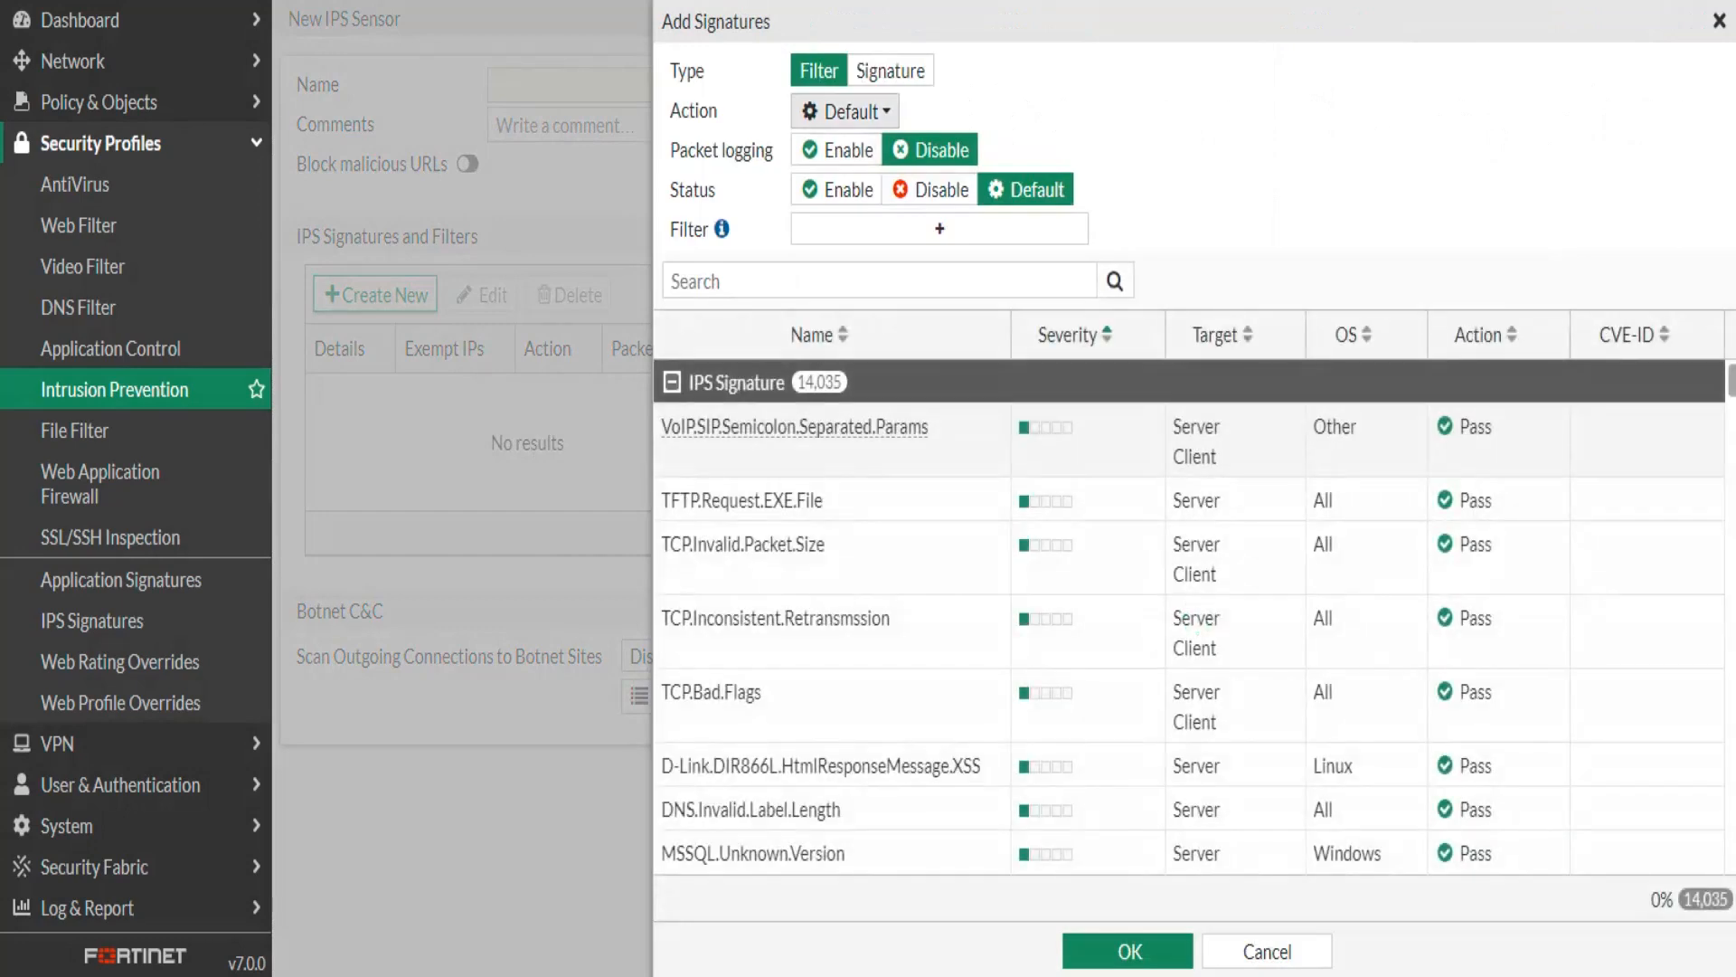
Add a Block filter for severity 5 and severity 4 signatures.
{"action": "left_click", "coordinate": [846, 111]}
{"action": "left_click", "coordinate": [838, 217]}
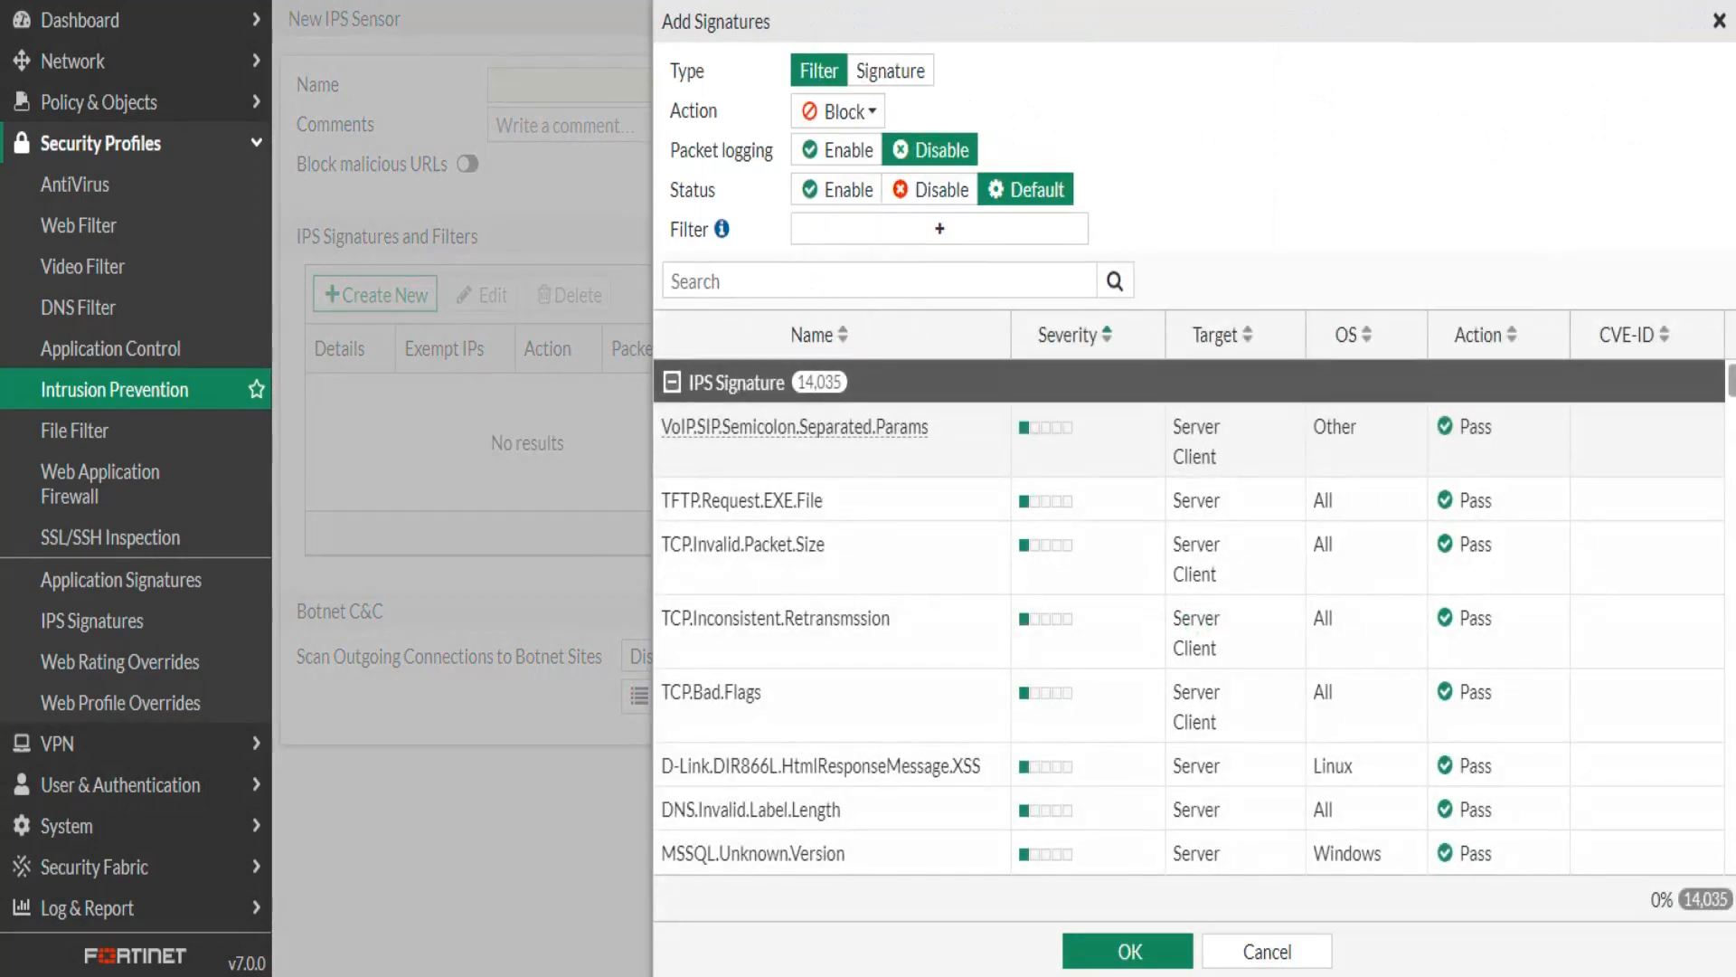
{"action": "left_click", "coordinate": [825, 282]}
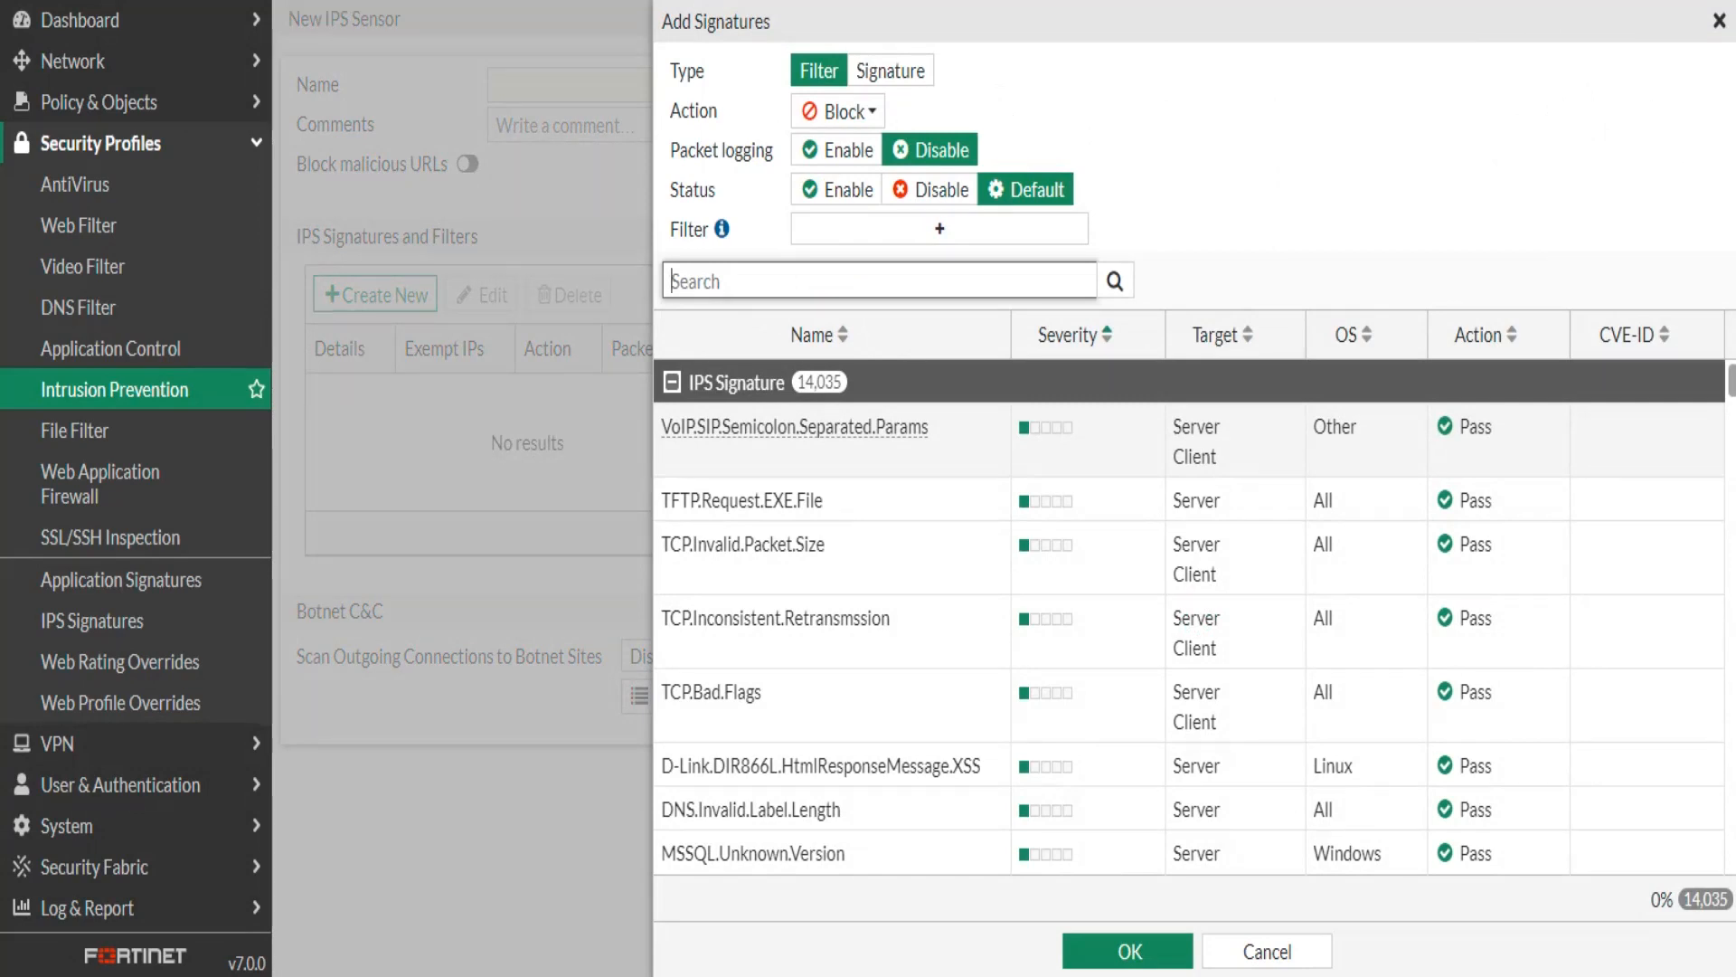
{"action": "left_click", "coordinate": [1067, 335]}
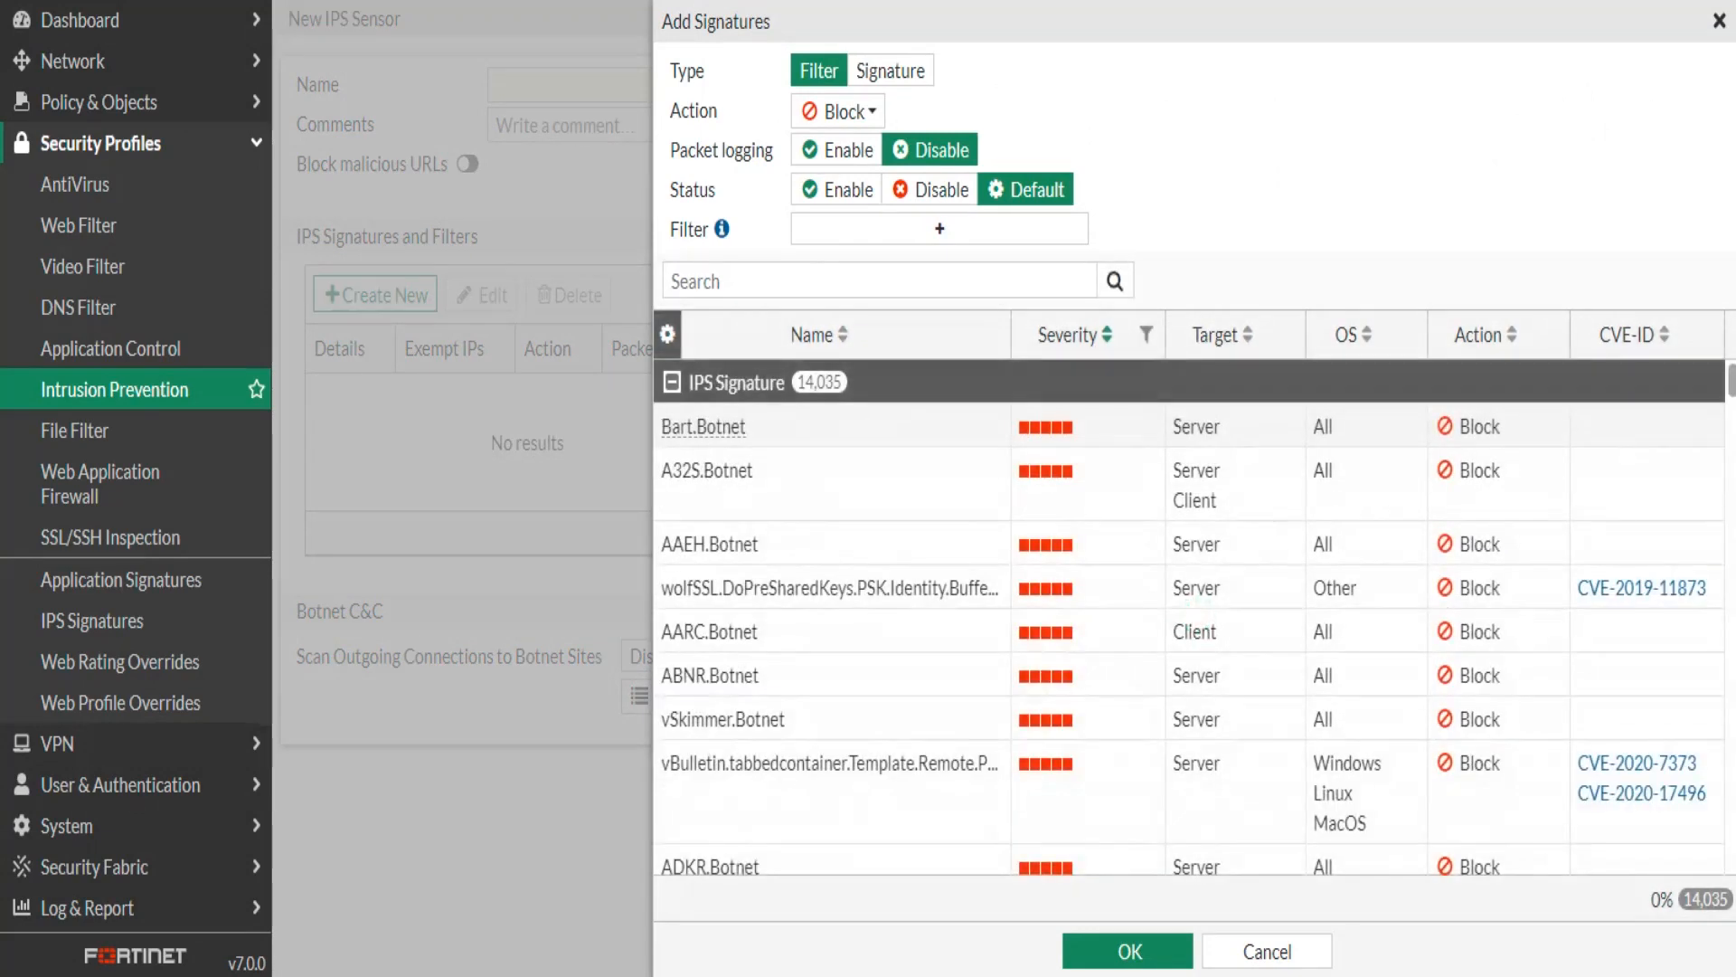
{"action": "left_click", "coordinate": [939, 228]}
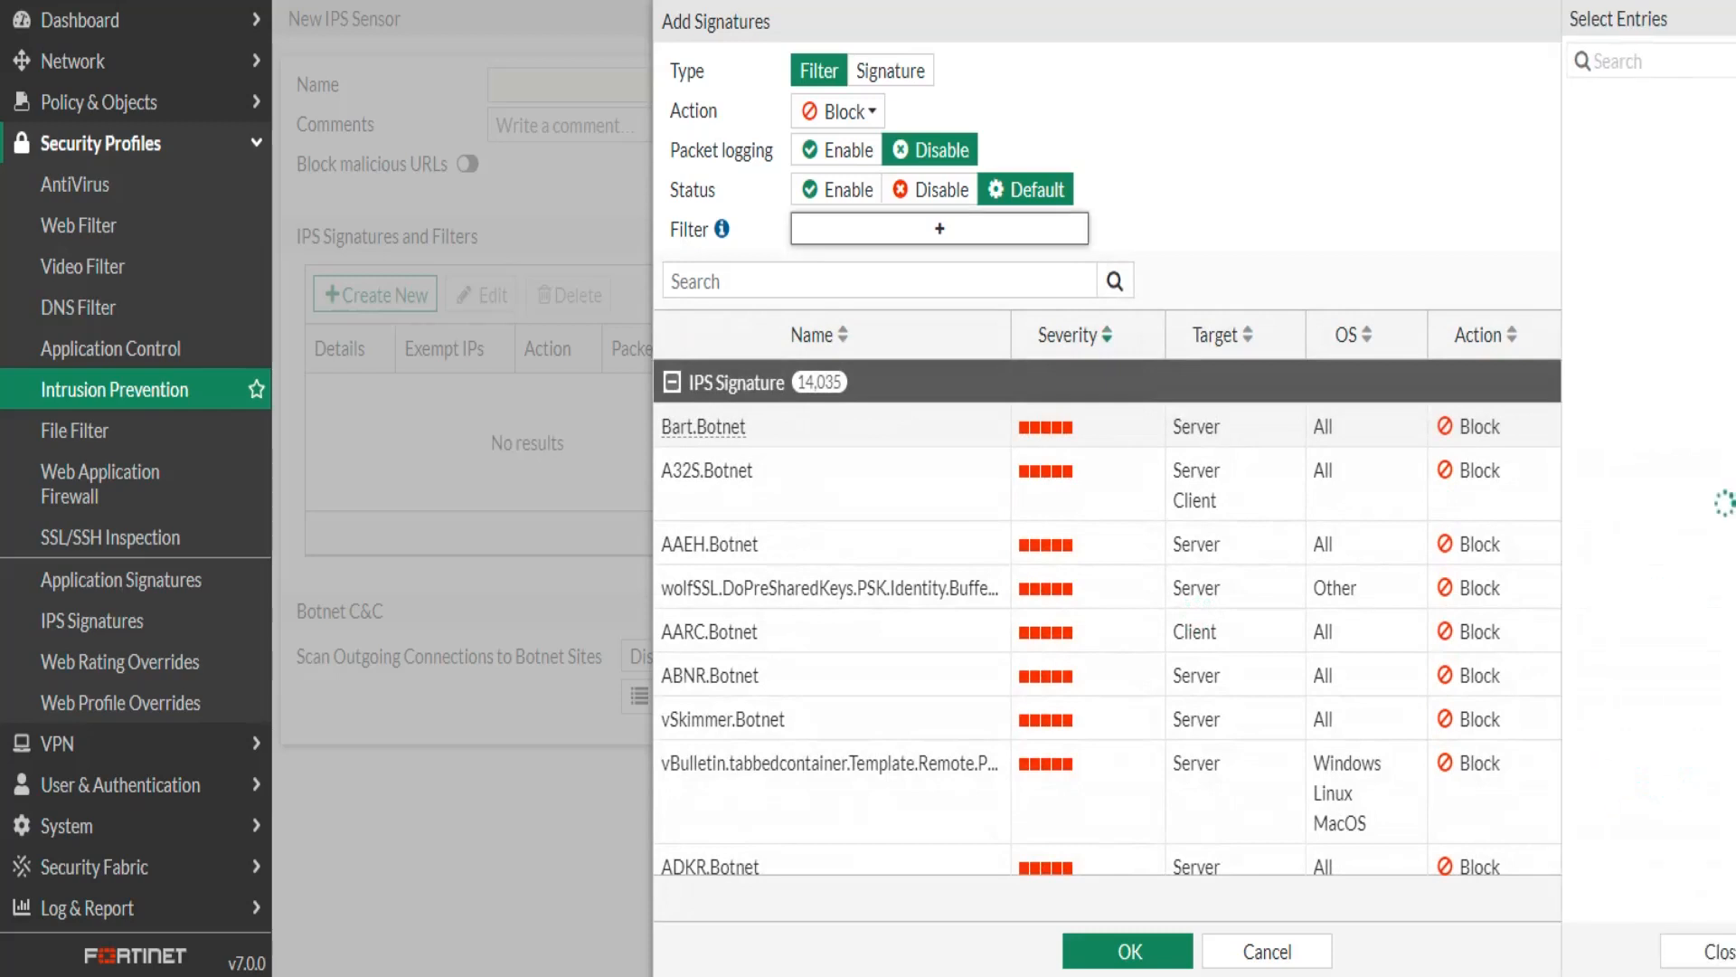
{"action": "left_click", "coordinate": [1500, 372]}
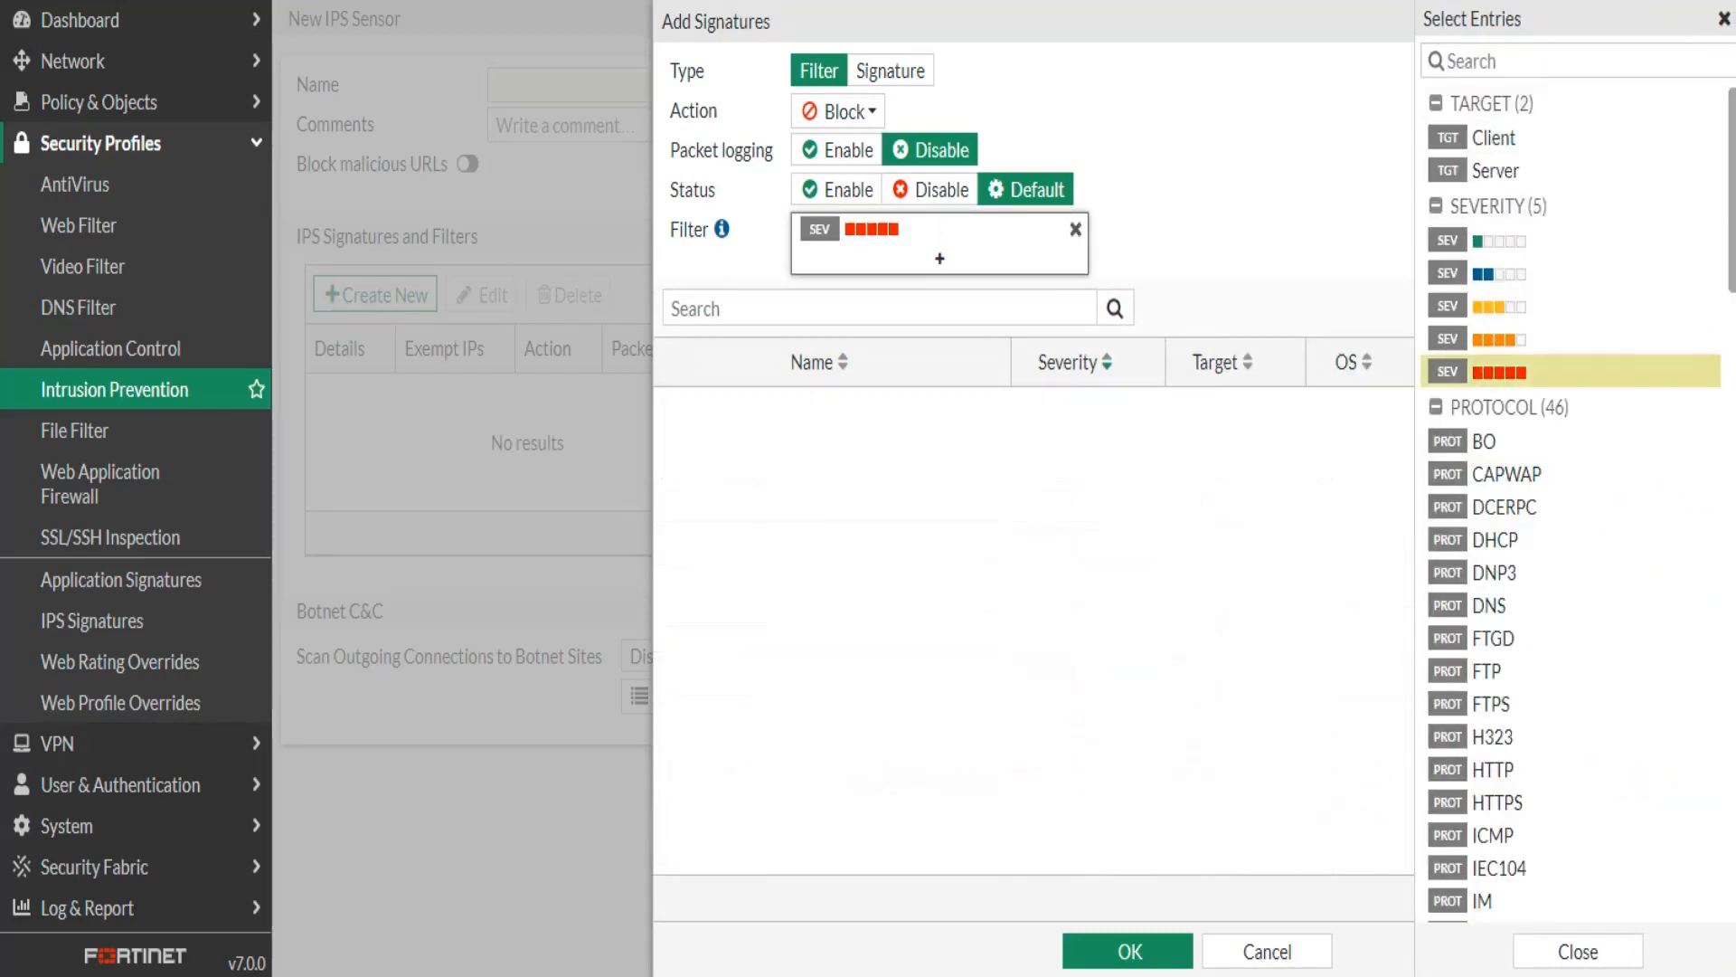
{"action": "left_click", "coordinate": [1500, 339]}
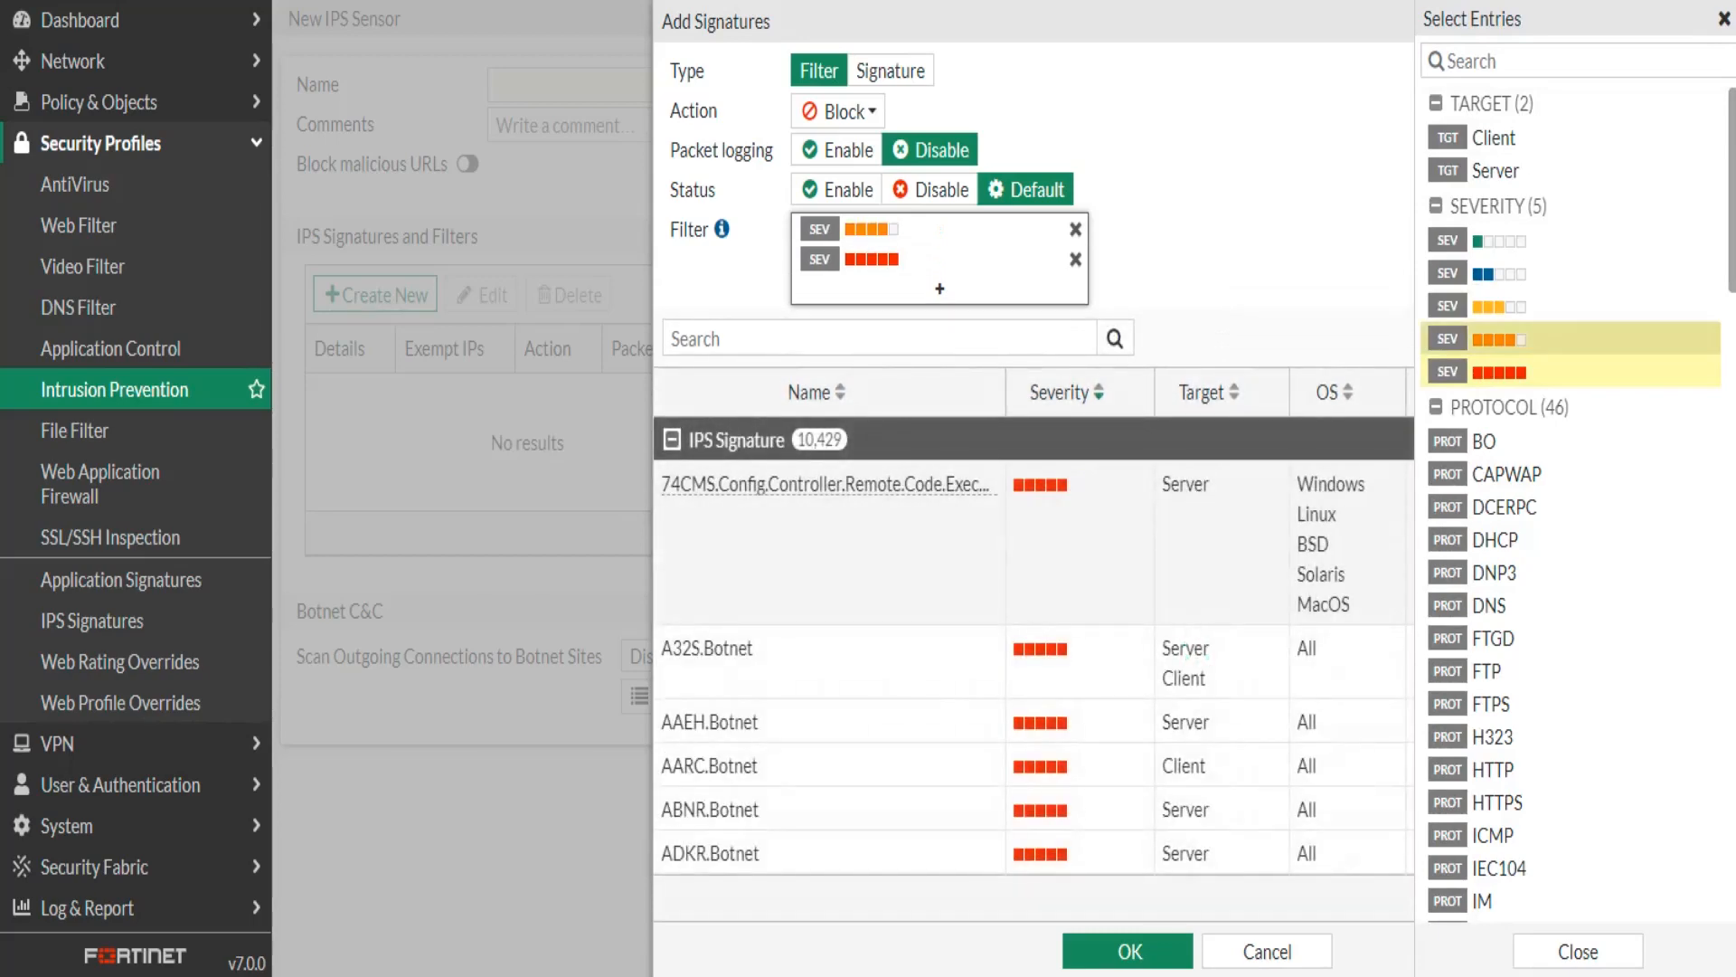
{"action": "left_click", "coordinate": [1128, 952]}
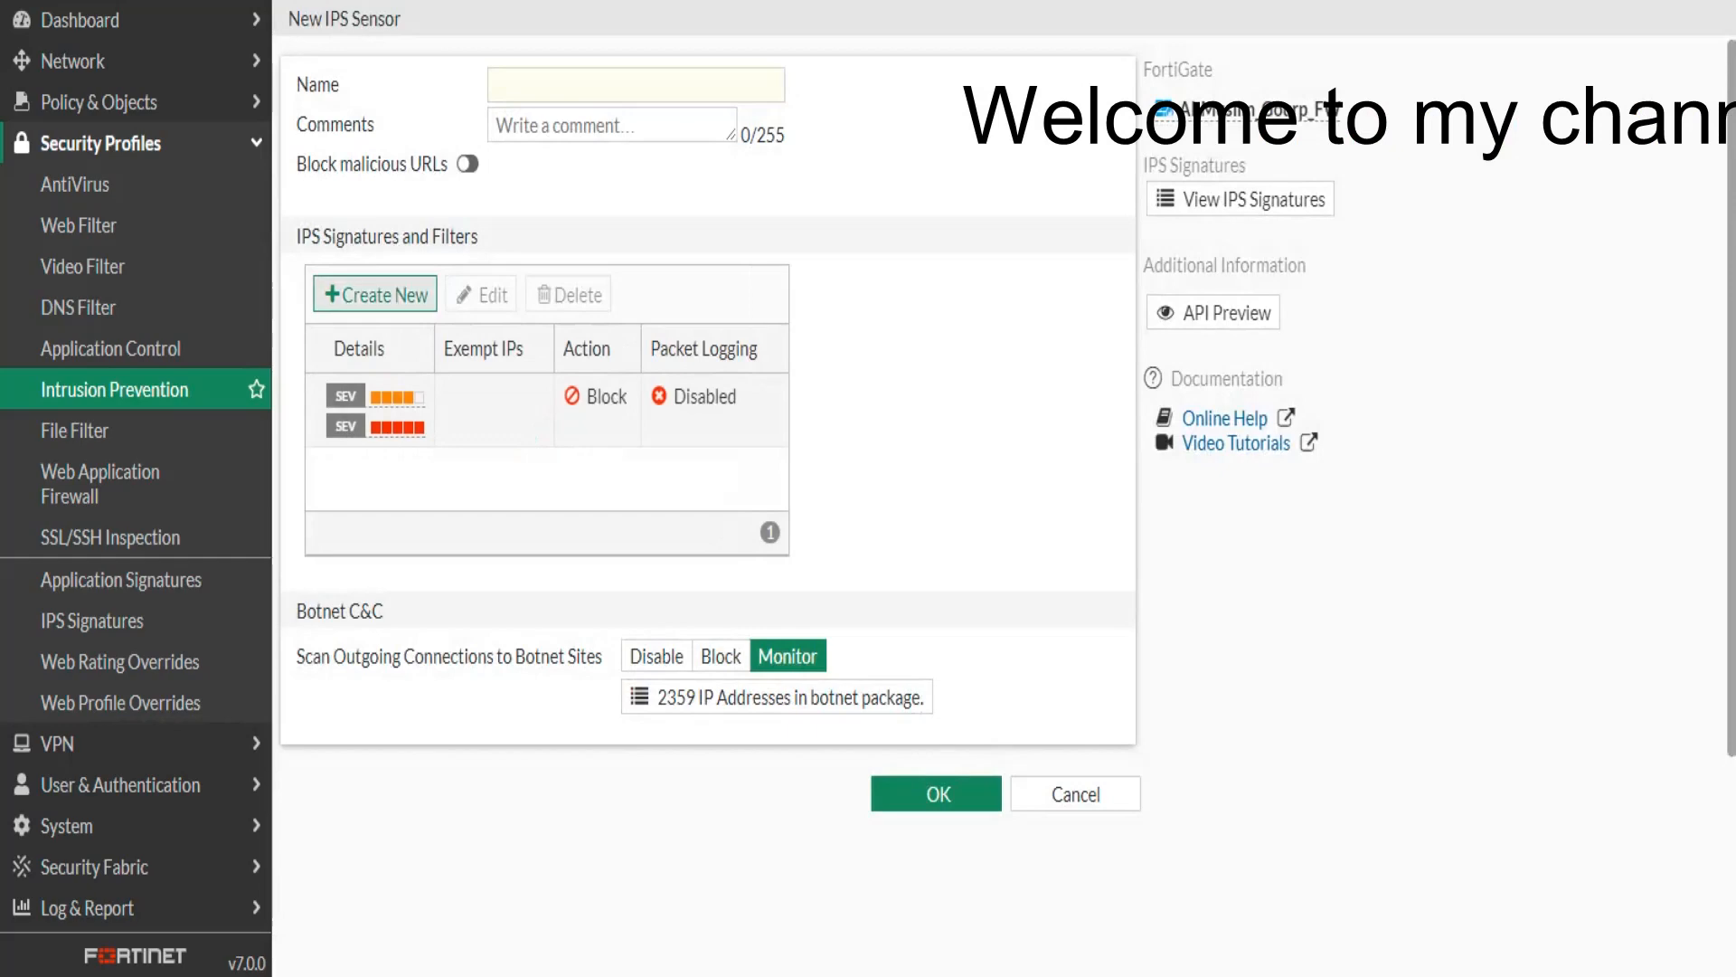
Add an Allow filter for the lowest-severity (SEV 1) signatures.
{"action": "left_click", "coordinate": [375, 295]}
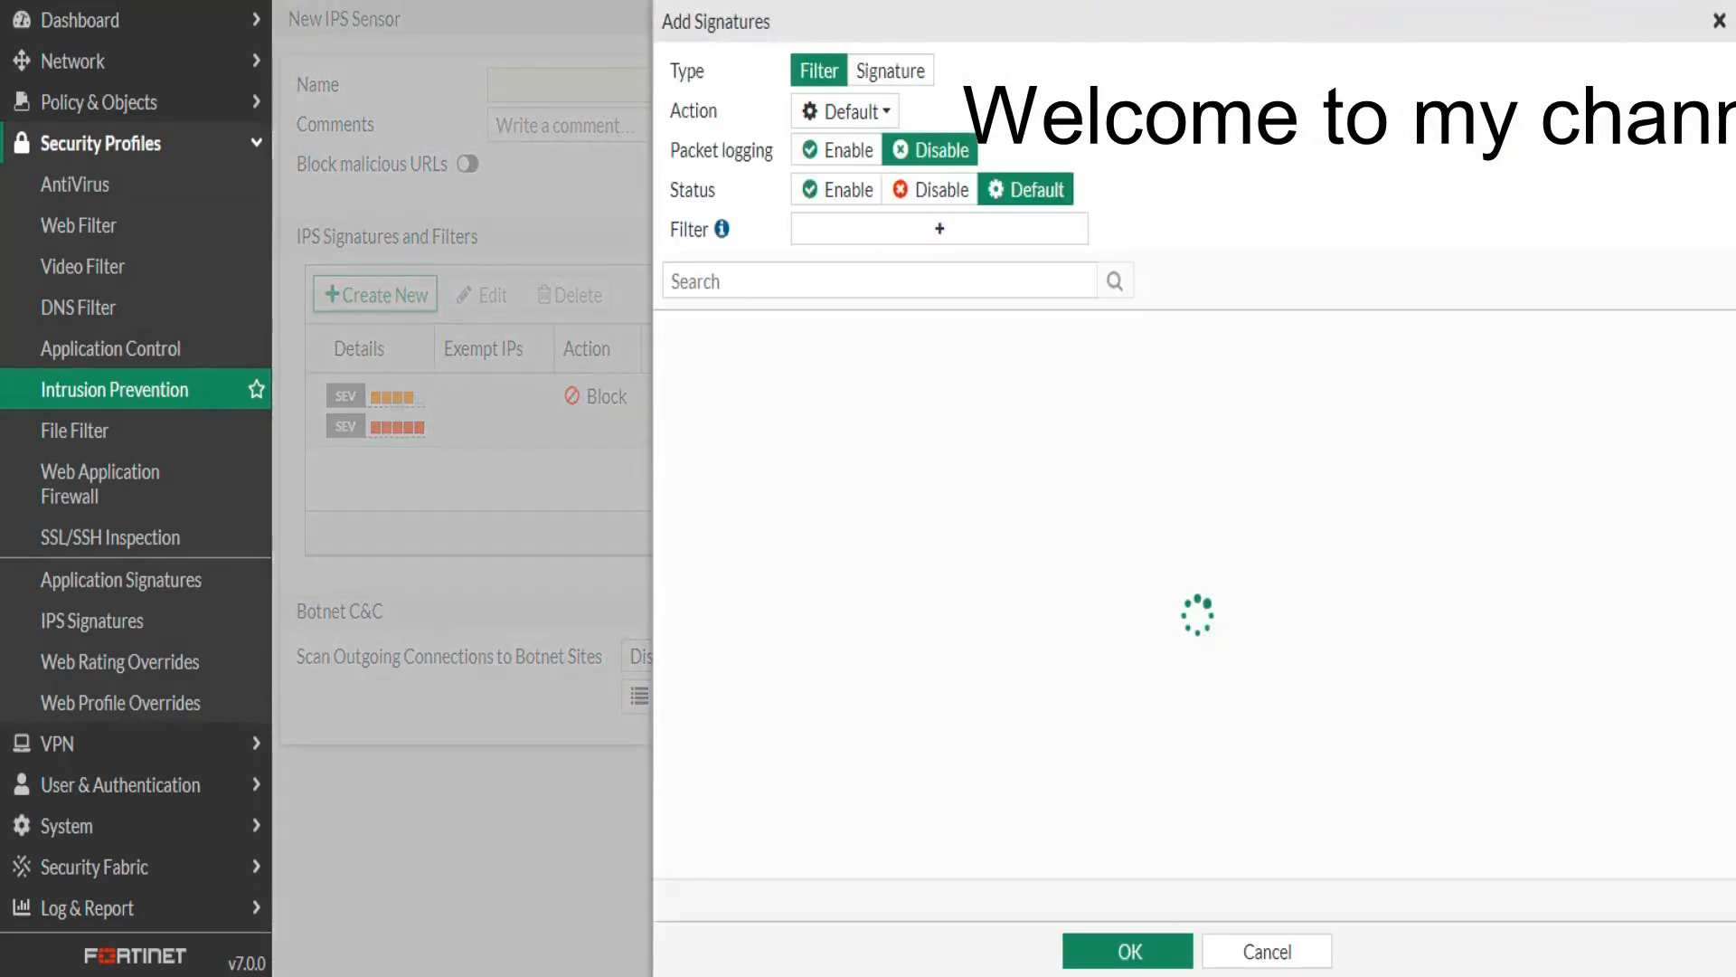
{"action": "left_click", "coordinate": [847, 111]}
{"action": "left_click", "coordinate": [841, 143]}
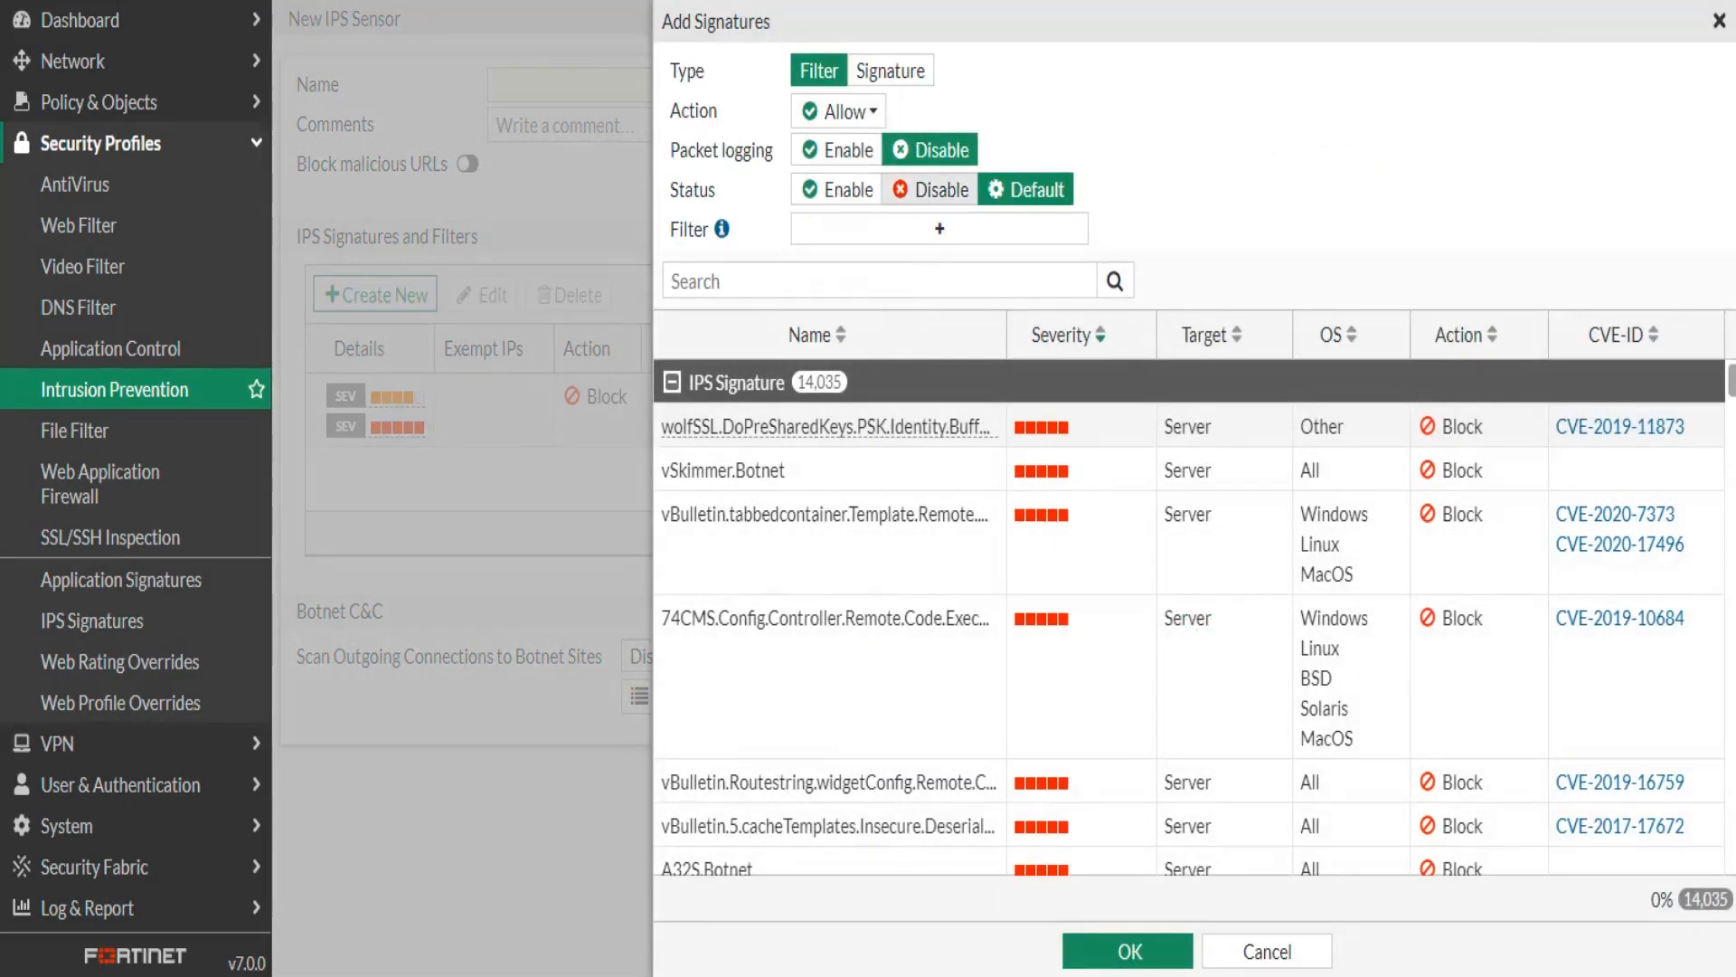
{"action": "left_click", "coordinate": [940, 228]}
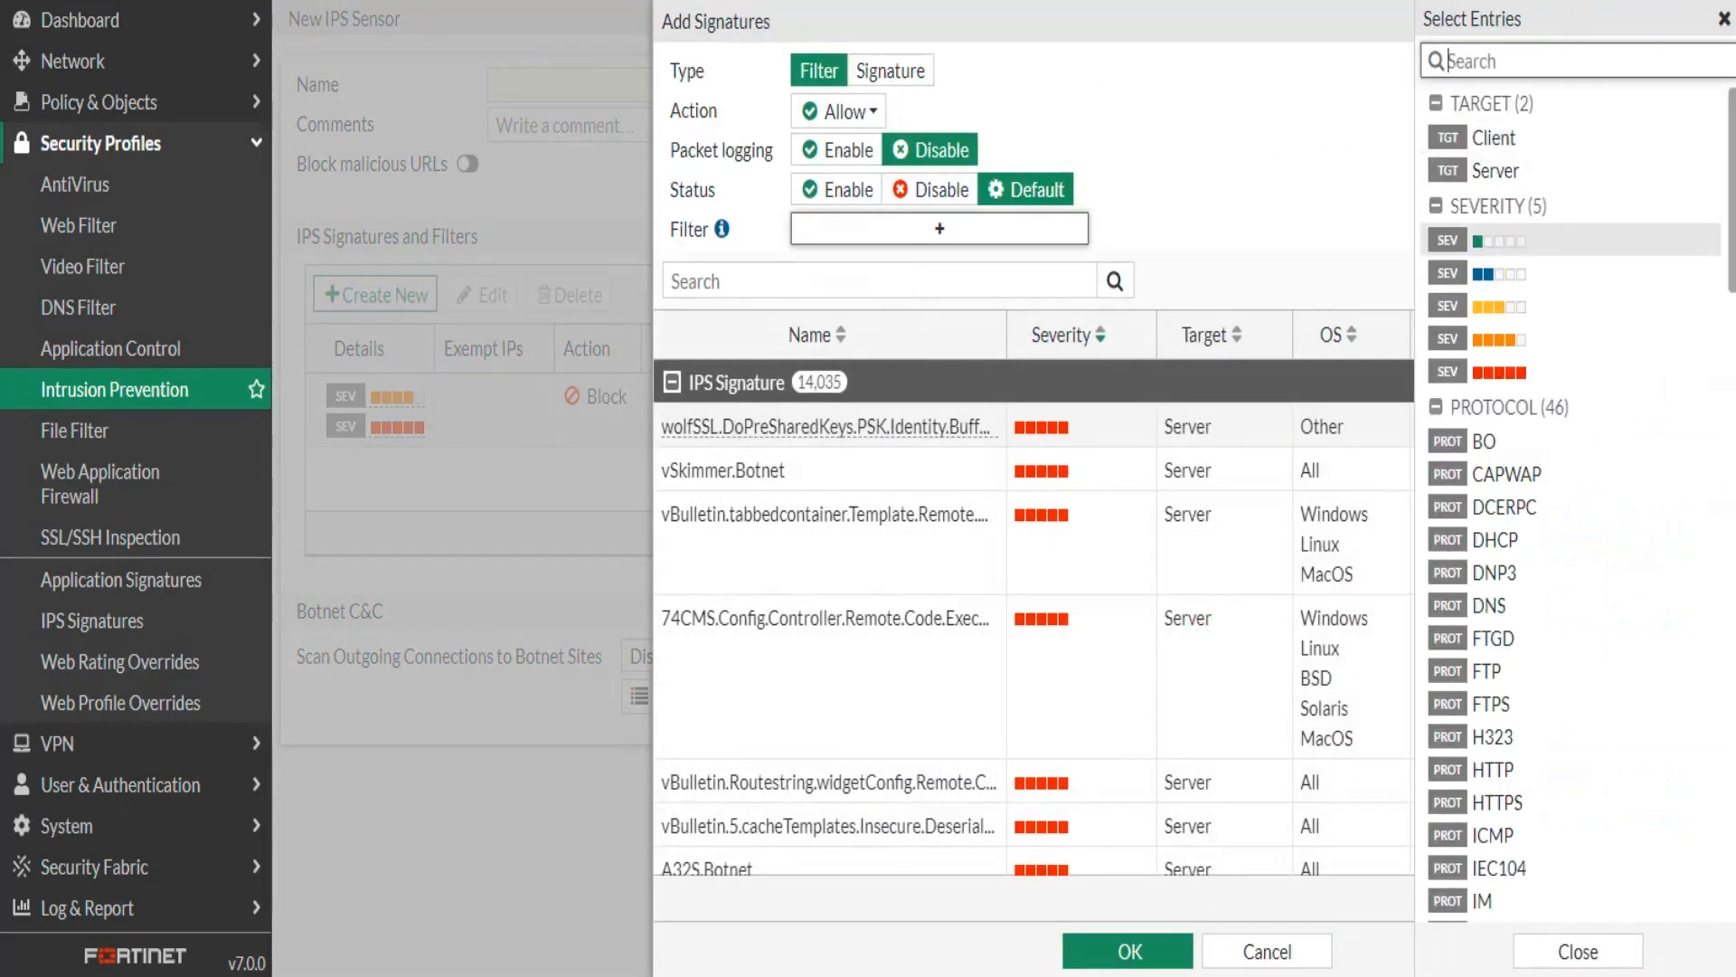
{"action": "left_click", "coordinate": [1573, 240]}
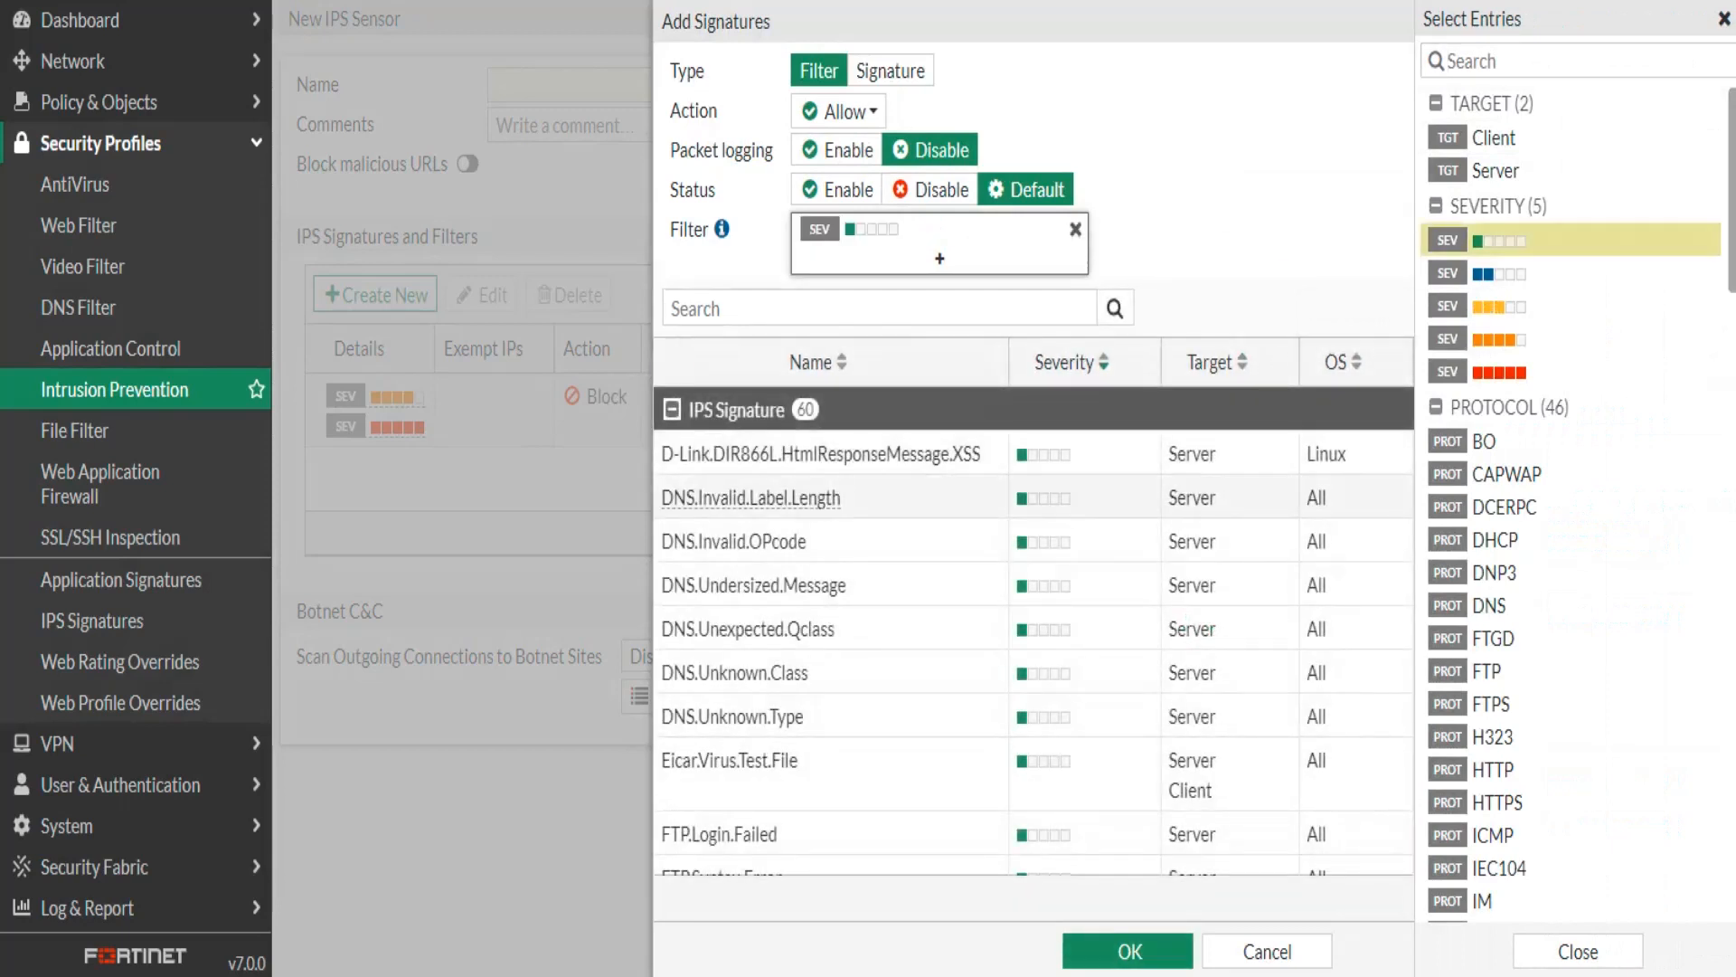
{"action": "left_click", "coordinate": [1128, 951]}
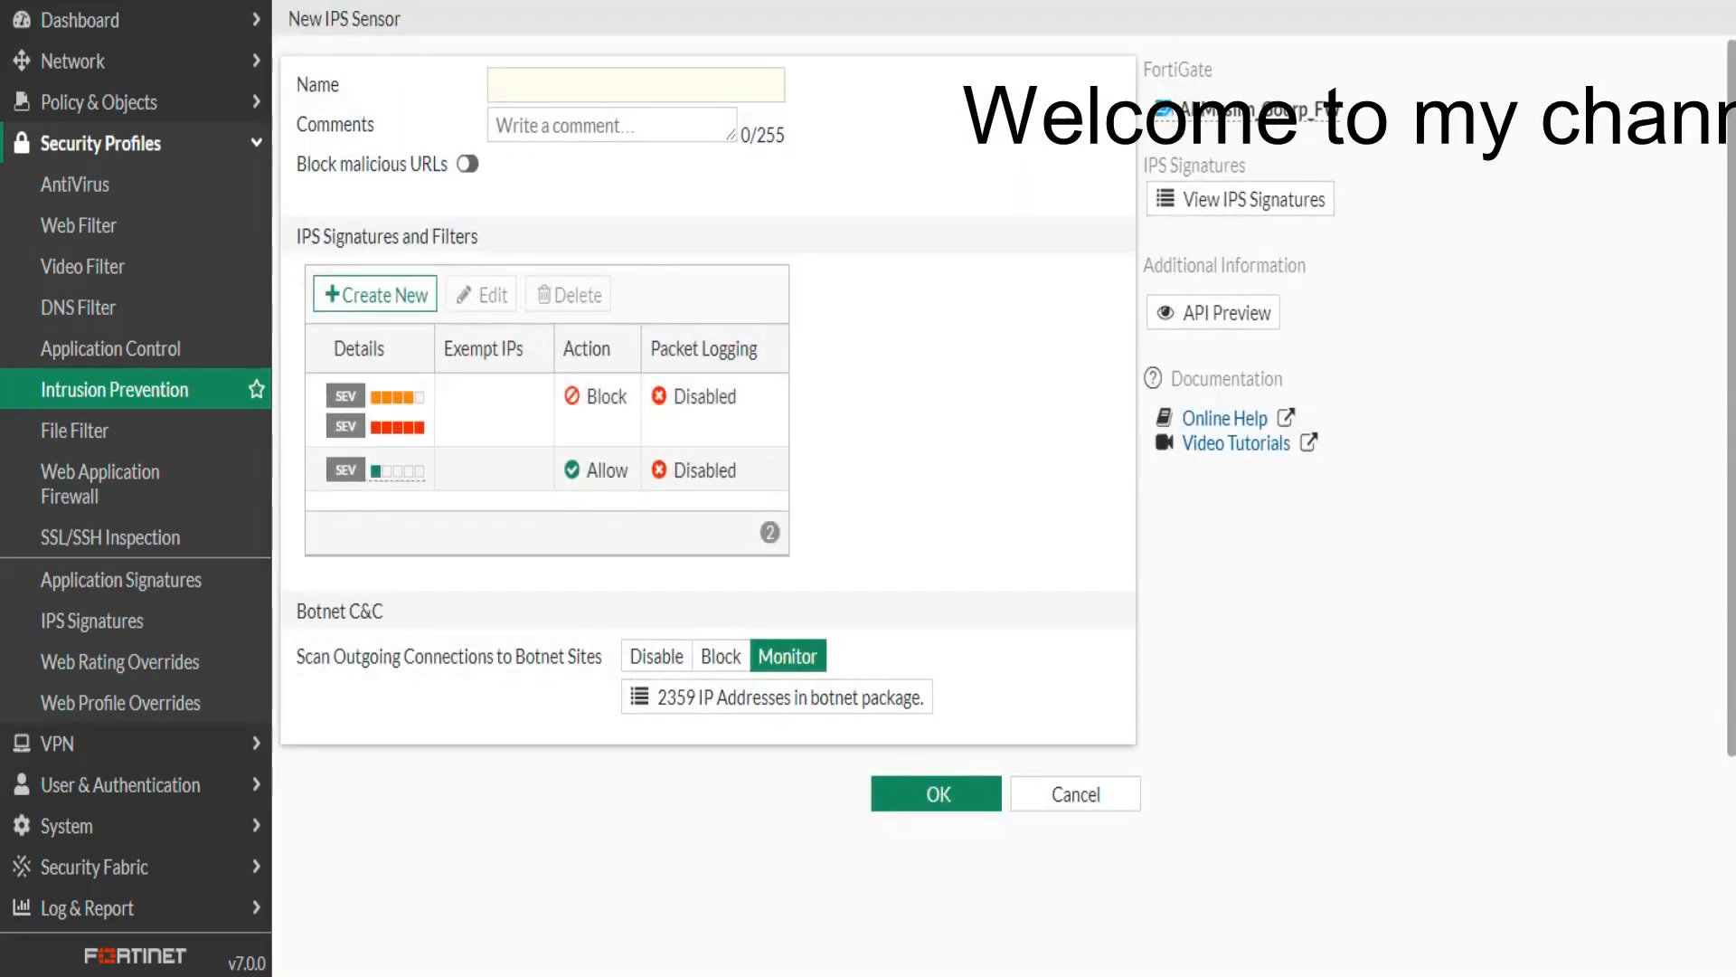
Enable the low-severity Allow filter.
{"action": "double_click", "coordinate": [705, 470]}
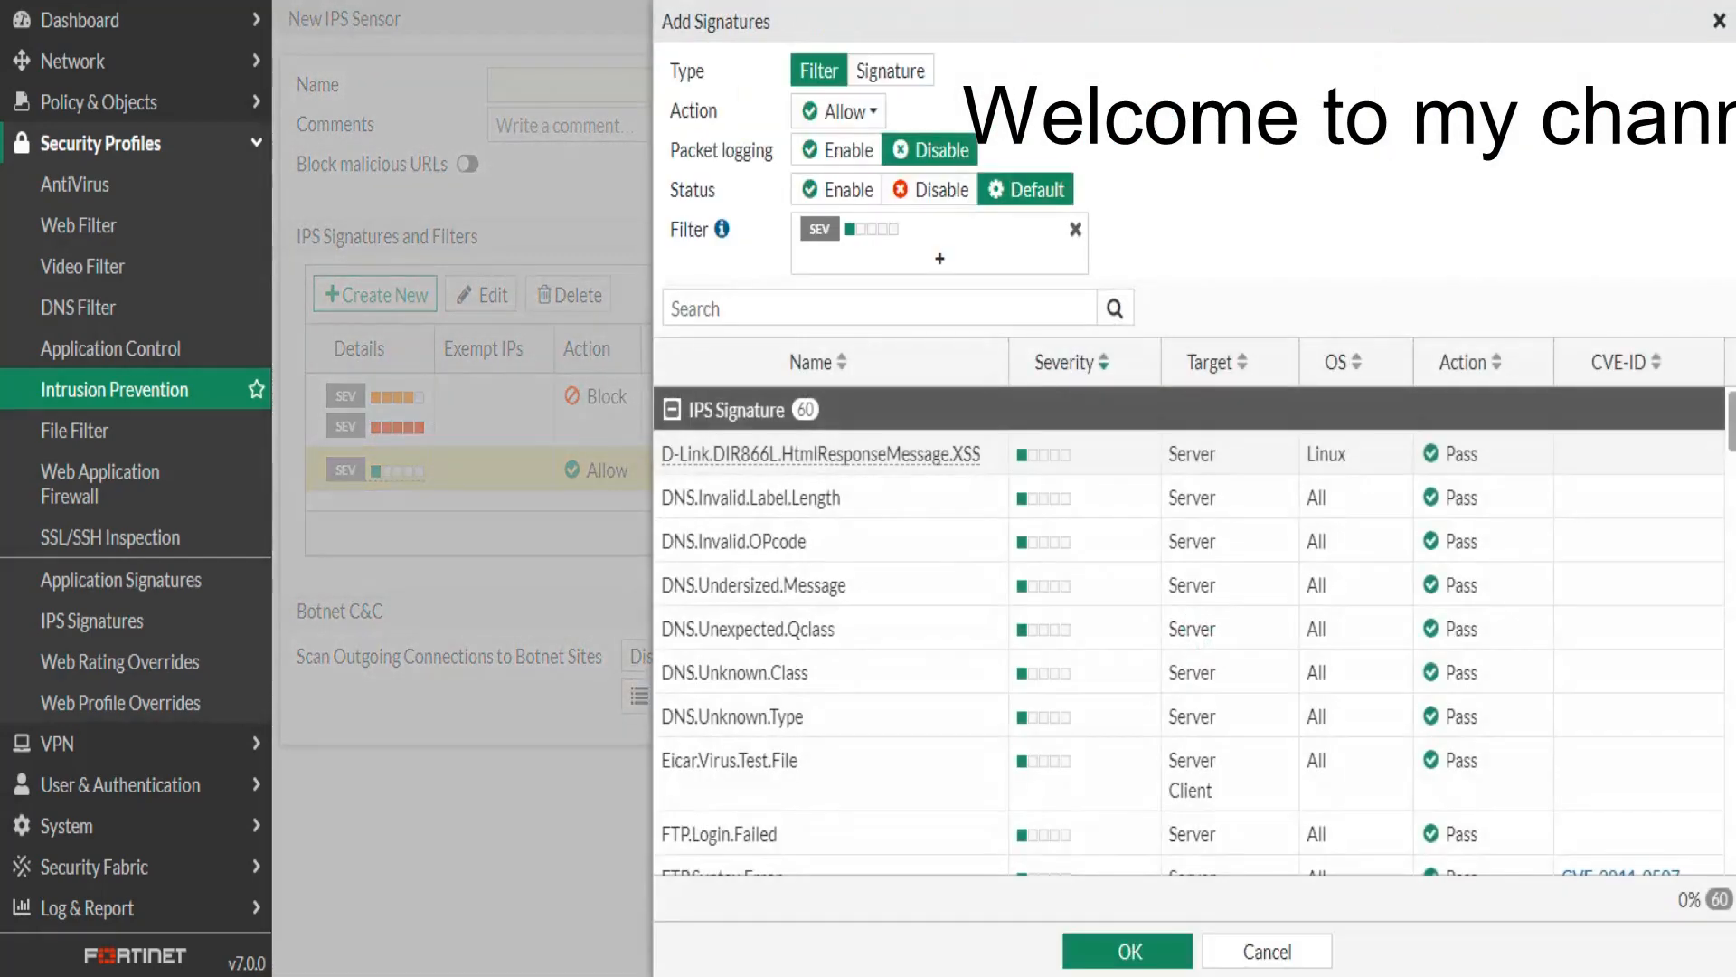
{"action": "left_click", "coordinate": [837, 190]}
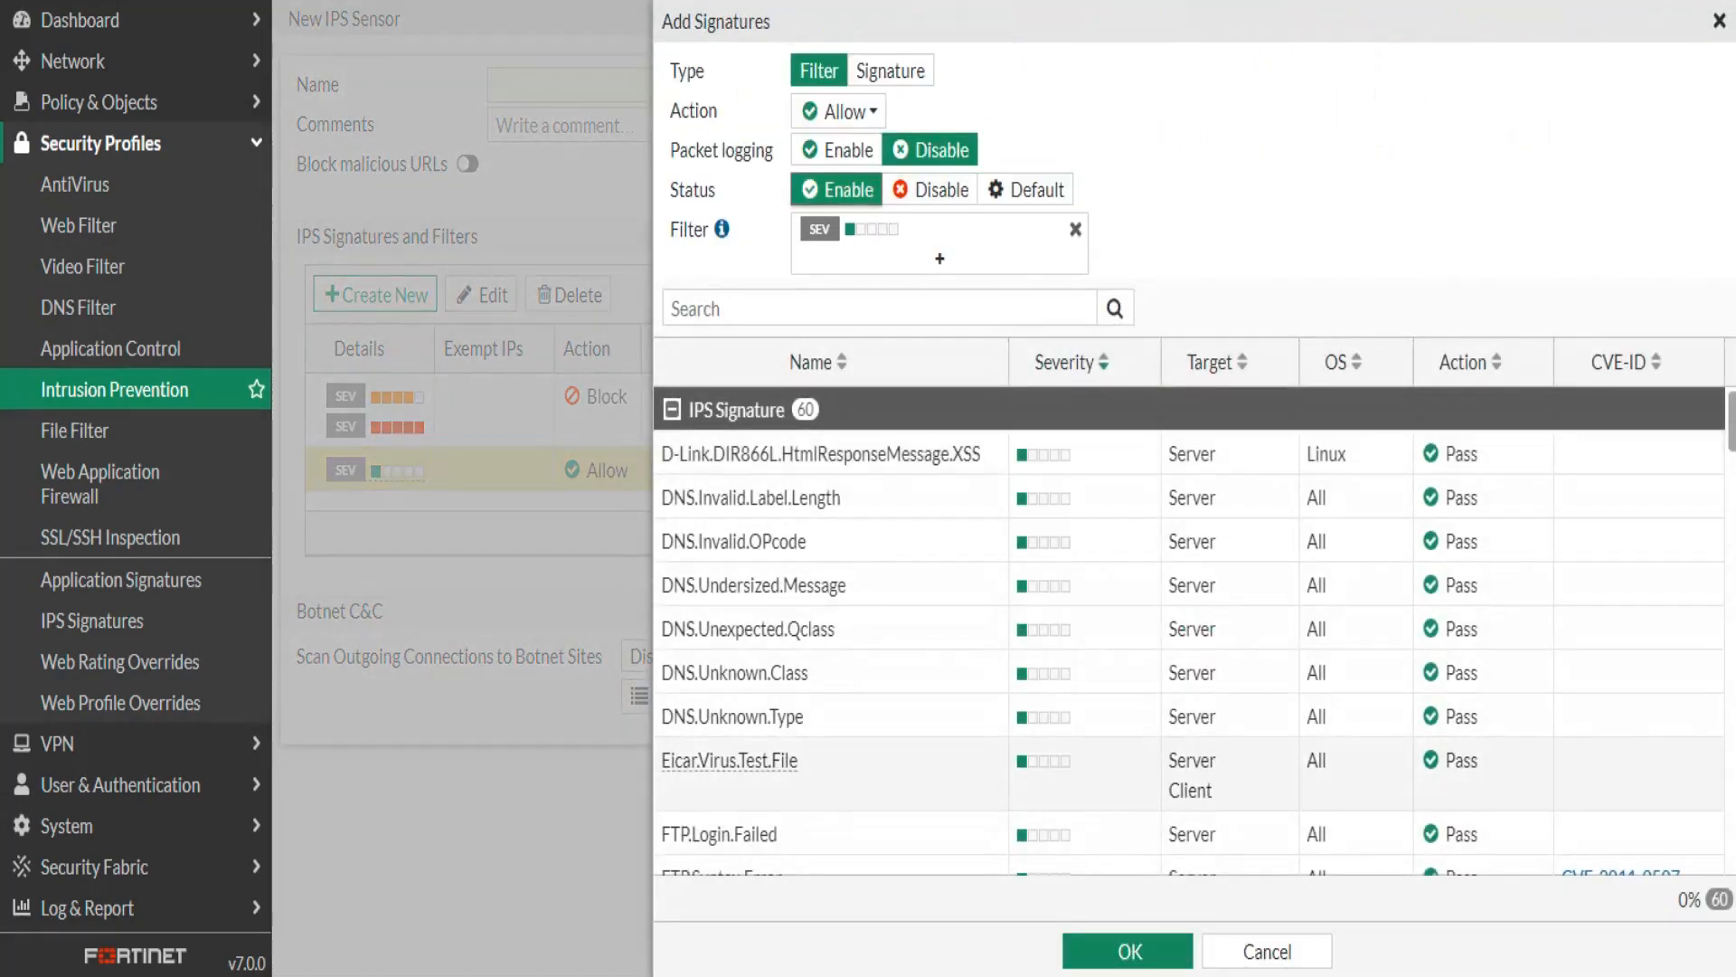
{"action": "left_click", "coordinate": [1129, 951]}
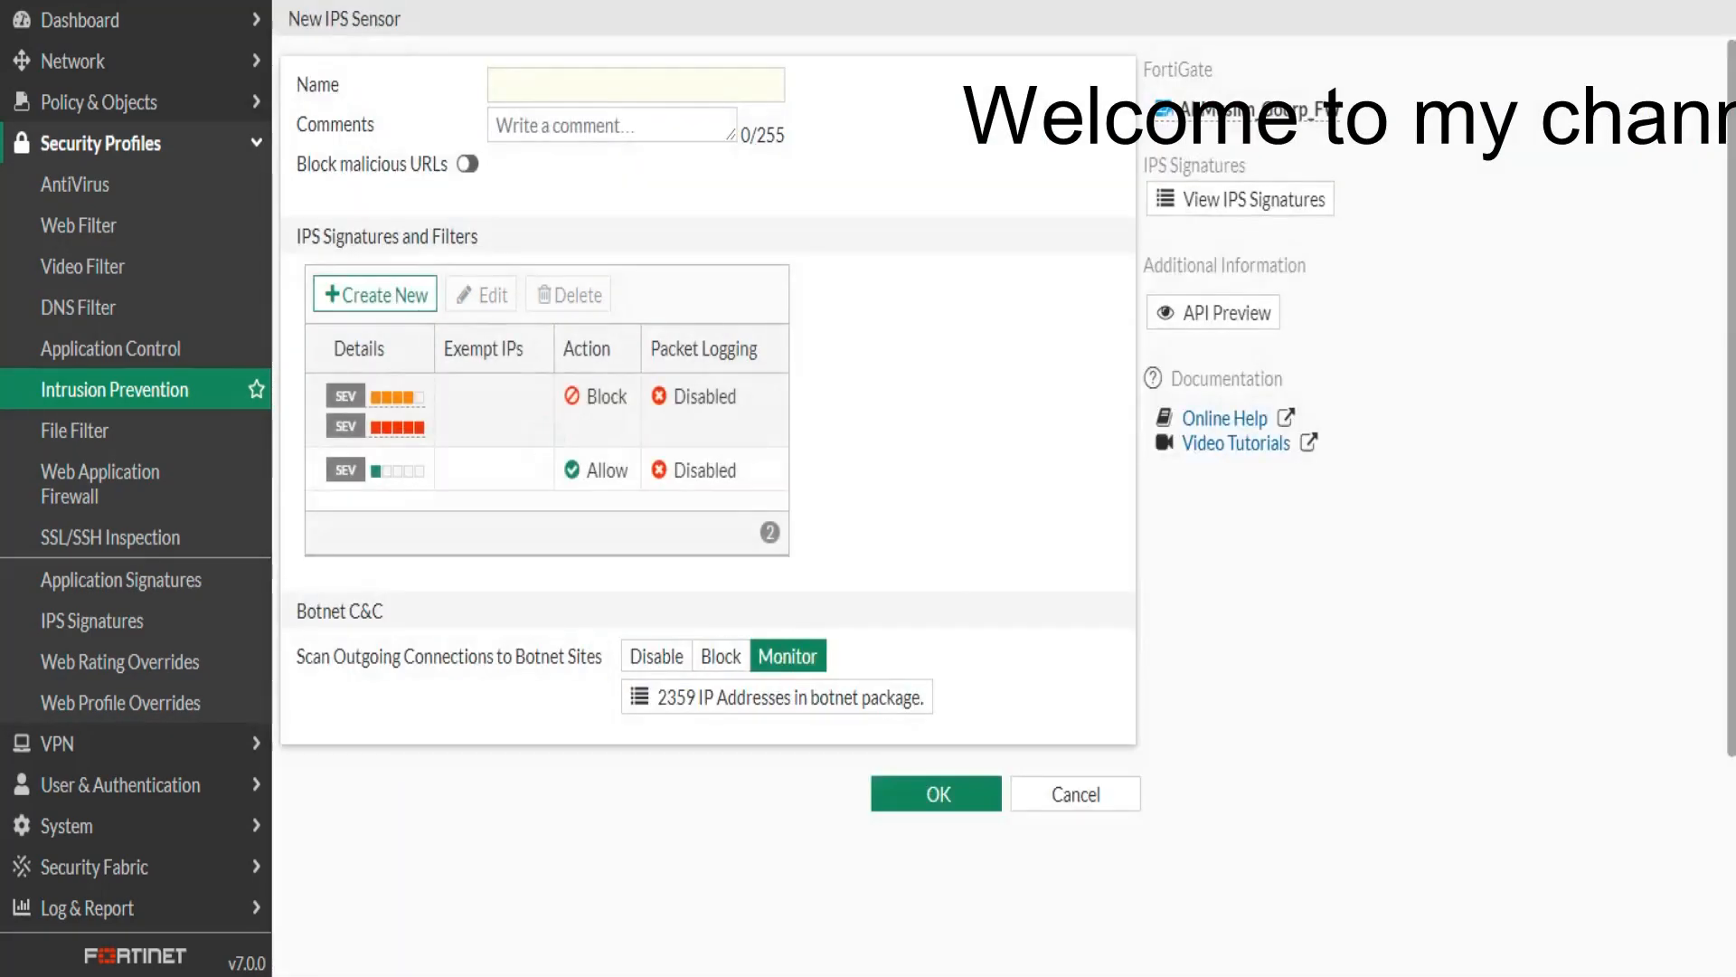
Enable the high-severity Block filter with packet logging, then open the AntiVirus profile list.
{"action": "double_click", "coordinate": [704, 396]}
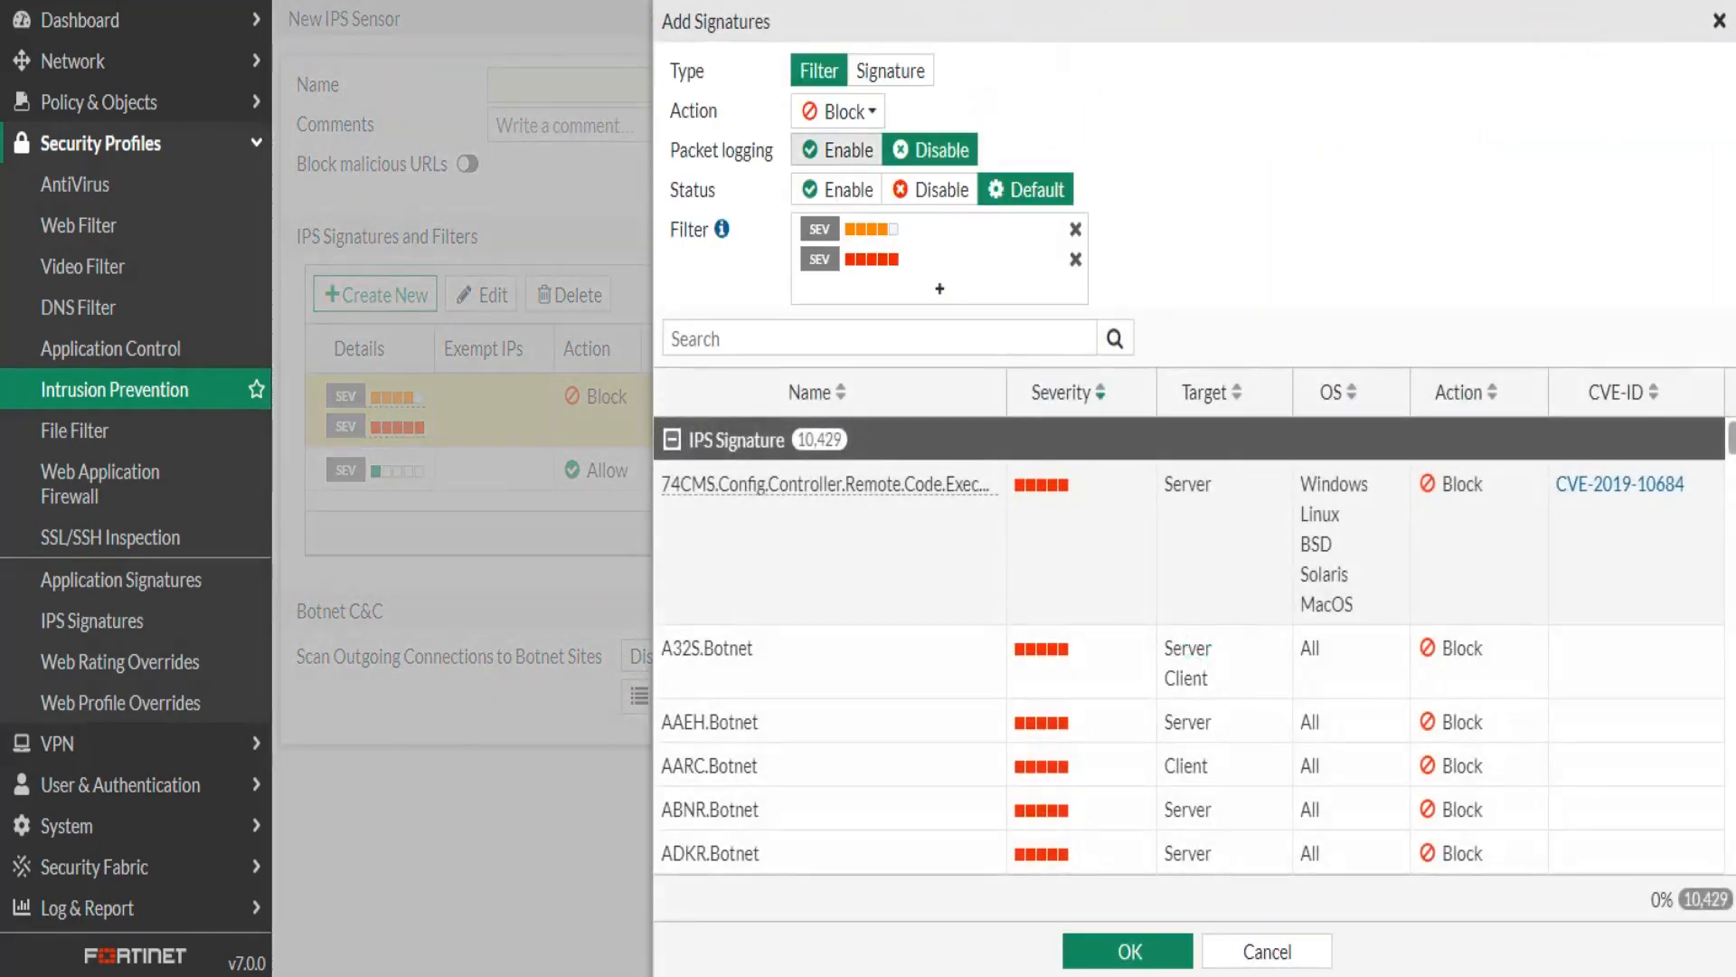
{"action": "left_click", "coordinate": [837, 151]}
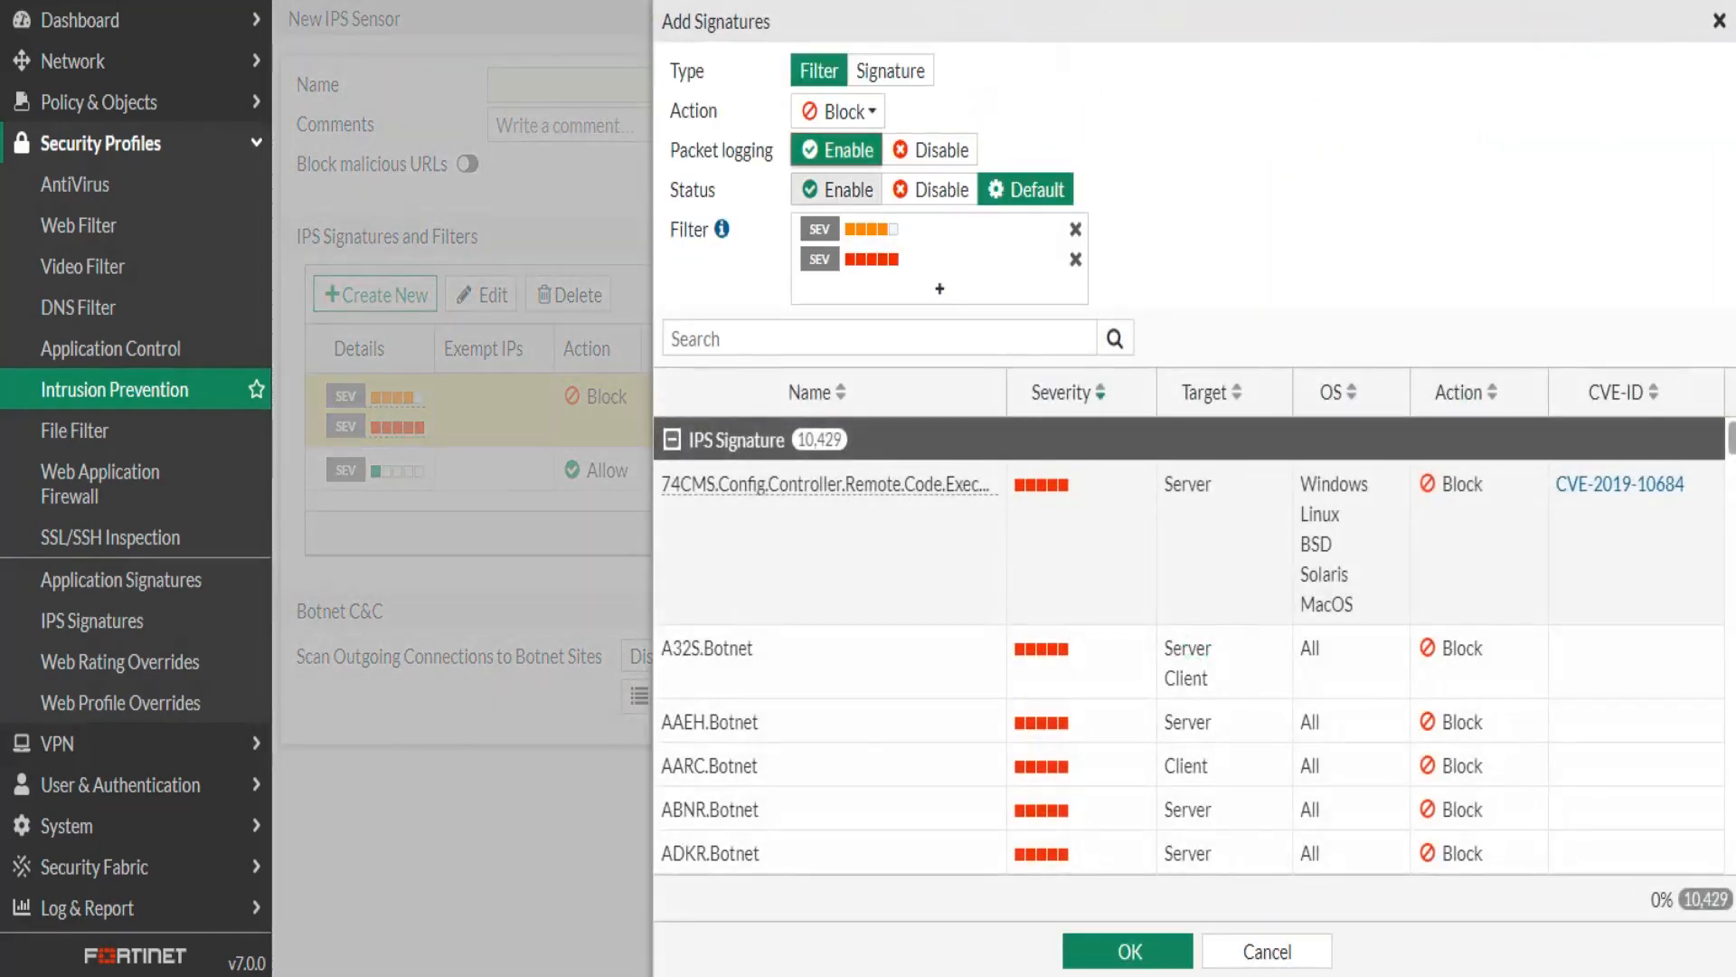
{"action": "left_click", "coordinate": [837, 190]}
{"action": "left_click", "coordinate": [1128, 951]}
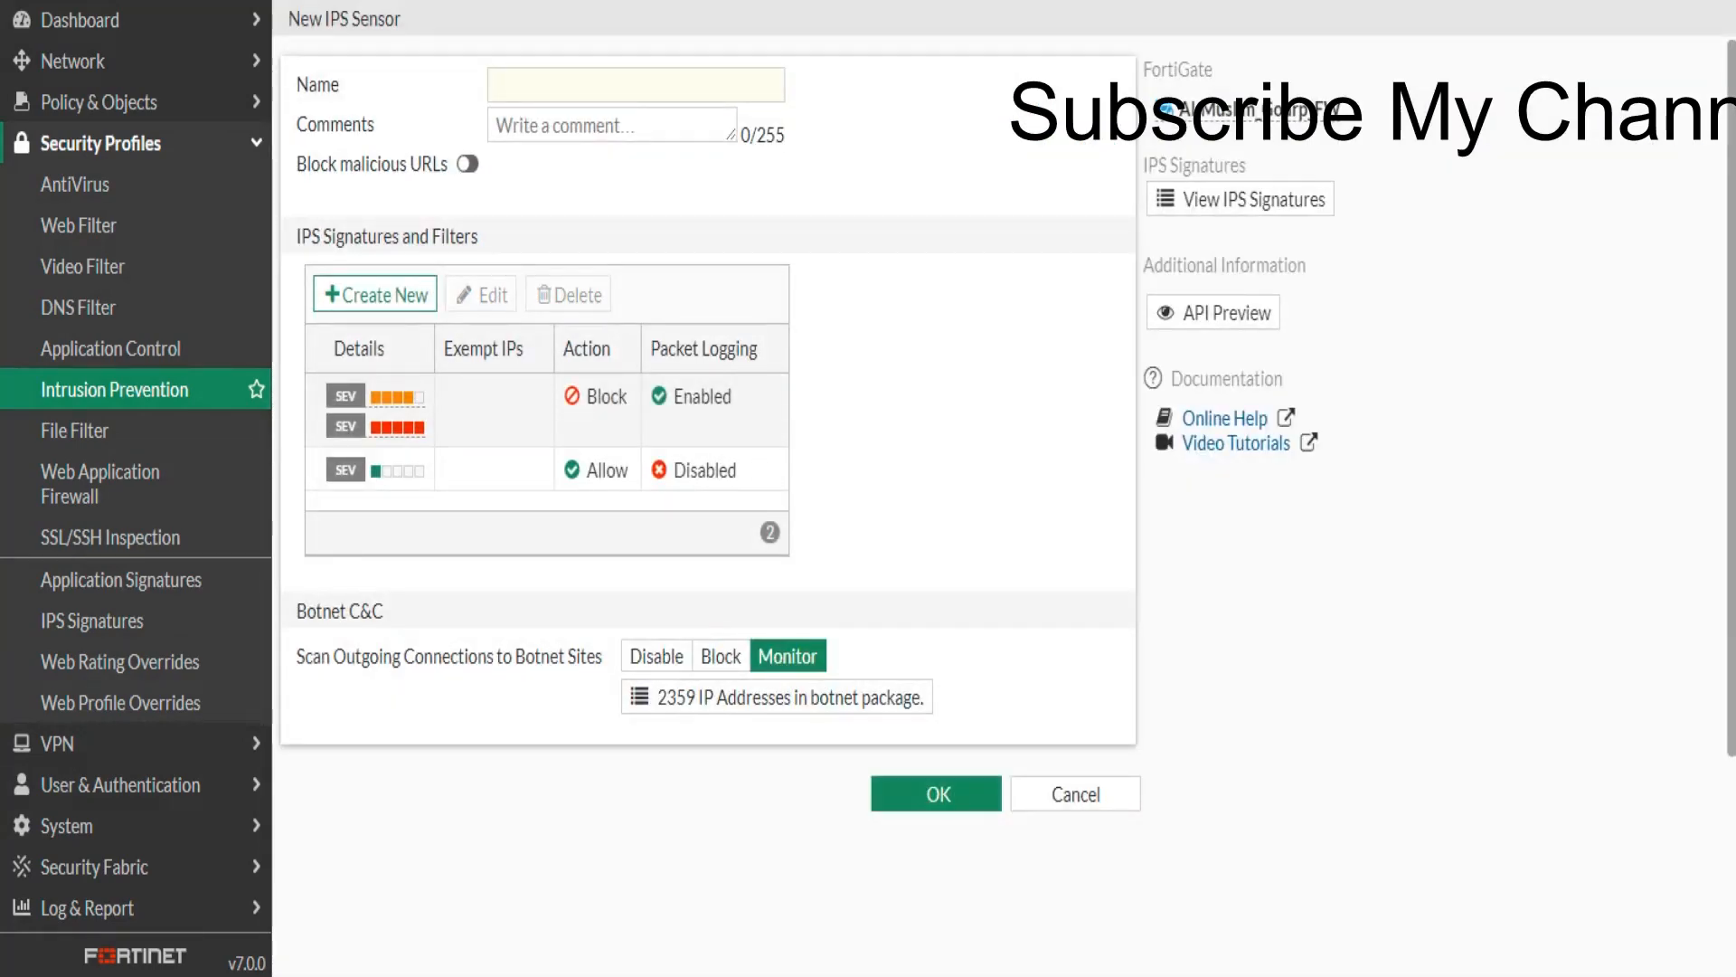
{"action": "scroll", "coordinate": [708, 398], "scroll_direction": "down", "scroll_amount": 1}
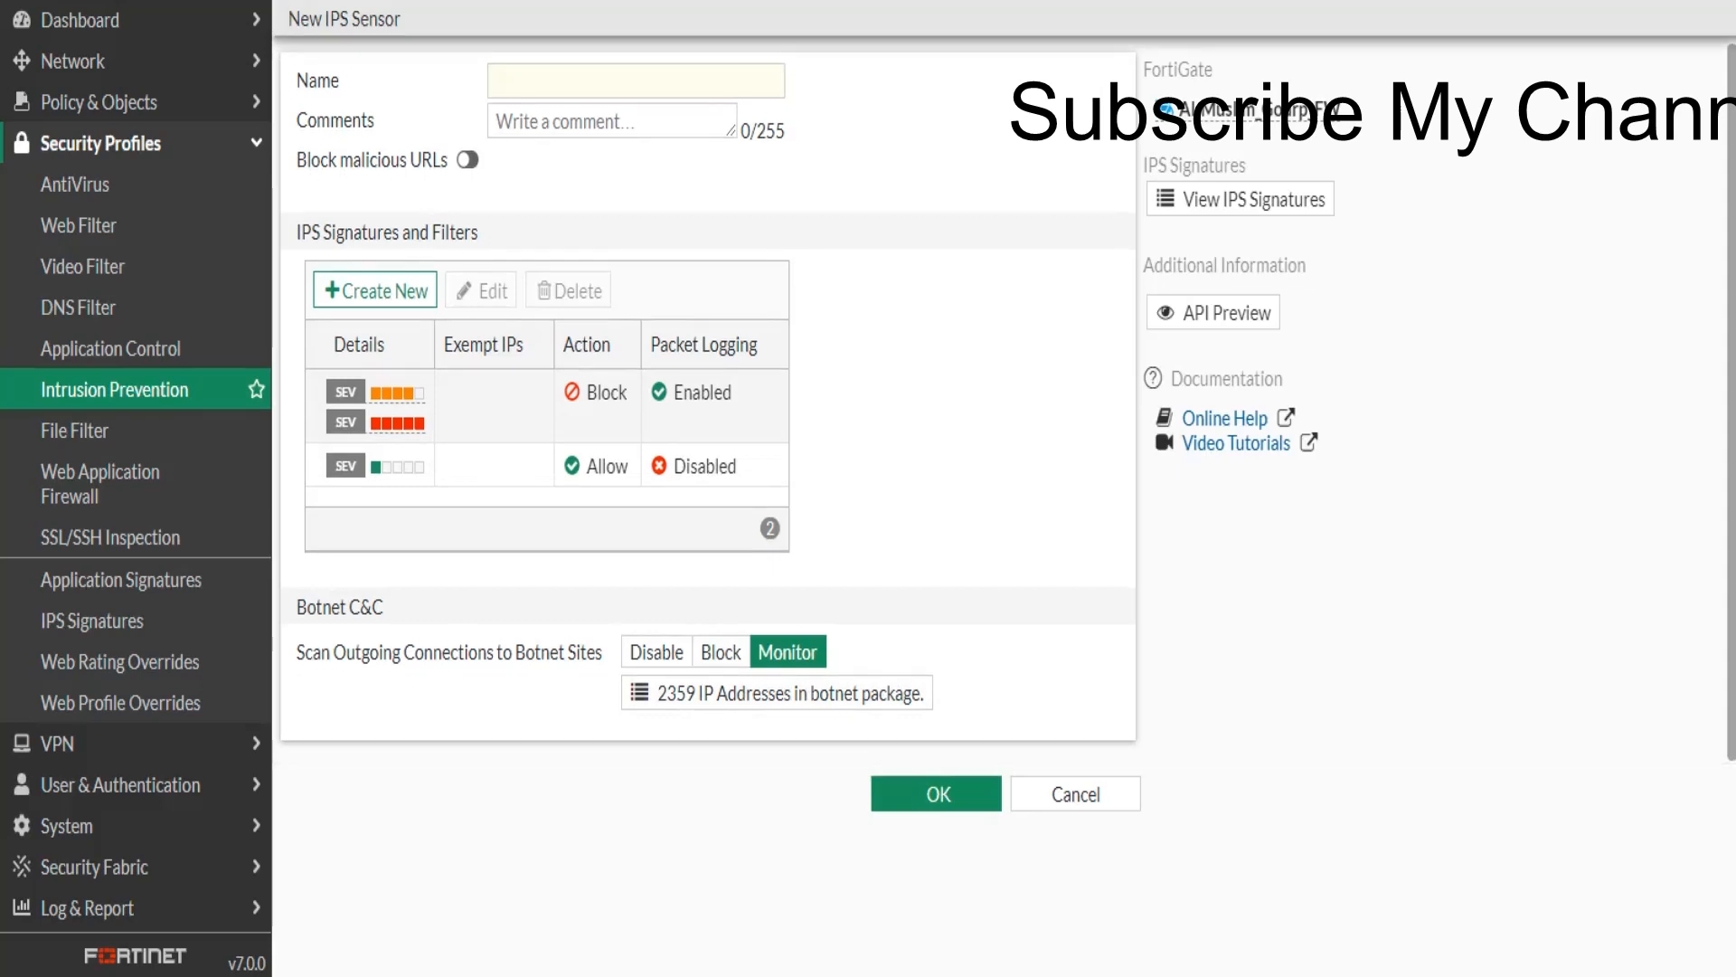
{"action": "left_click", "coordinate": [75, 183]}
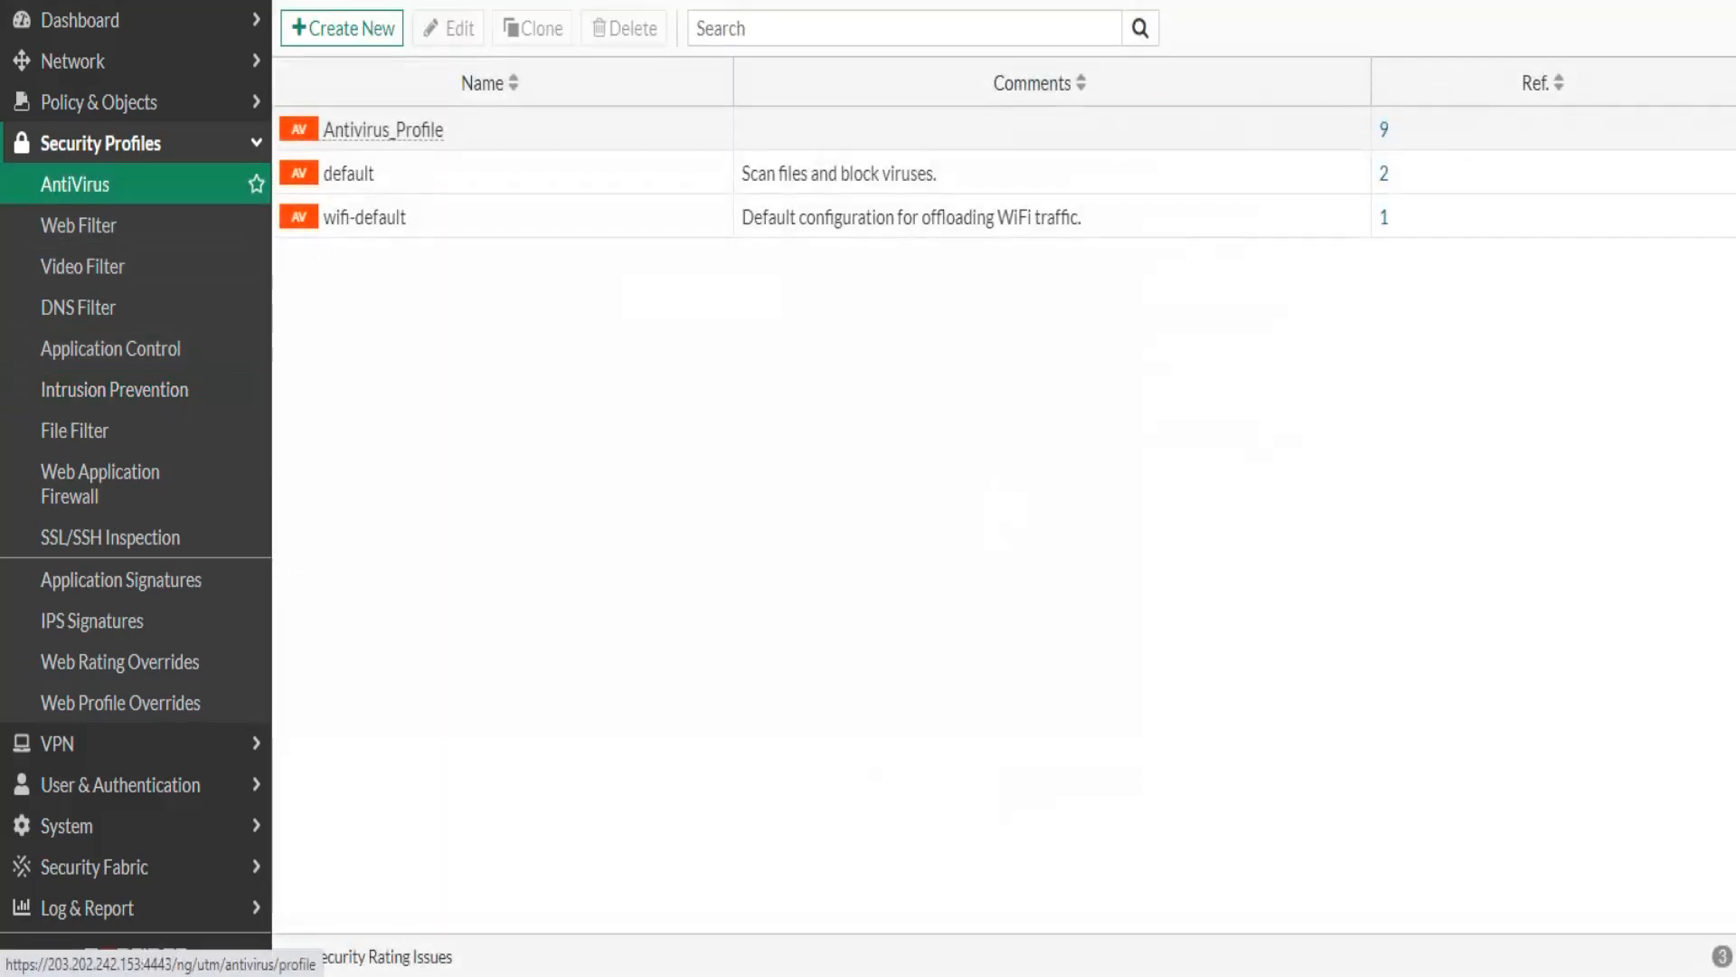